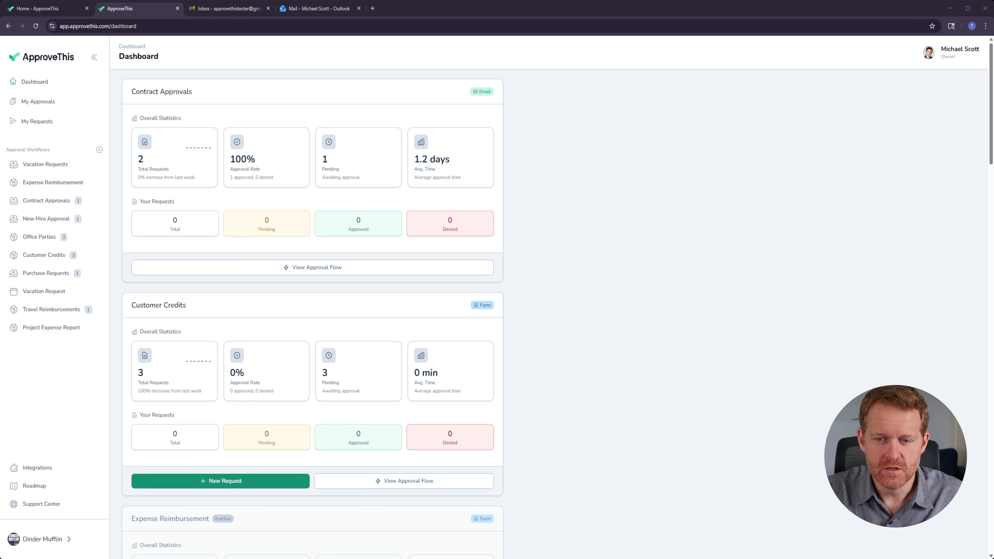
Step: Scroll through the dashboard's approval workflow cards to review their statistics
scroll(313, 274, down, 2)
scroll(313, 297, down, 5)
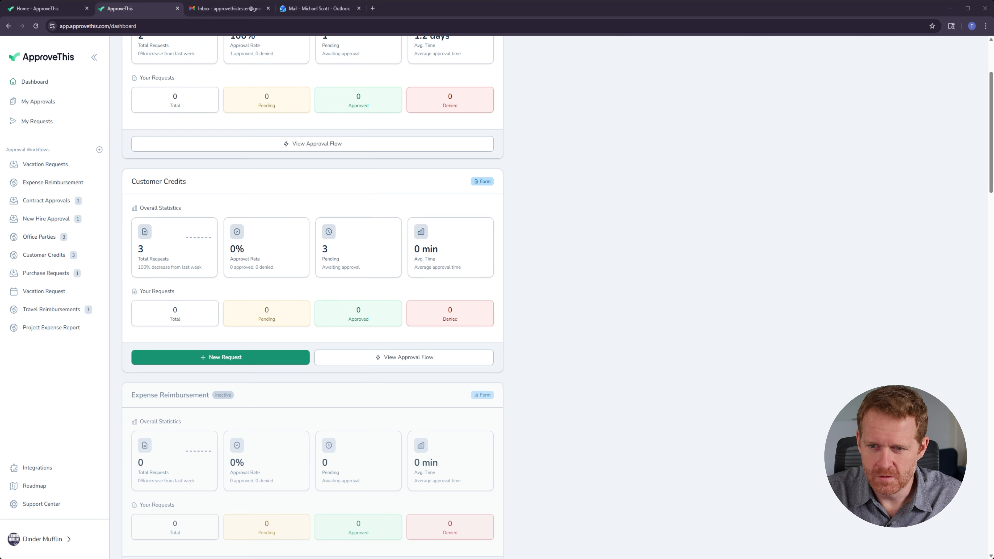
scroll(312, 298, down, 9)
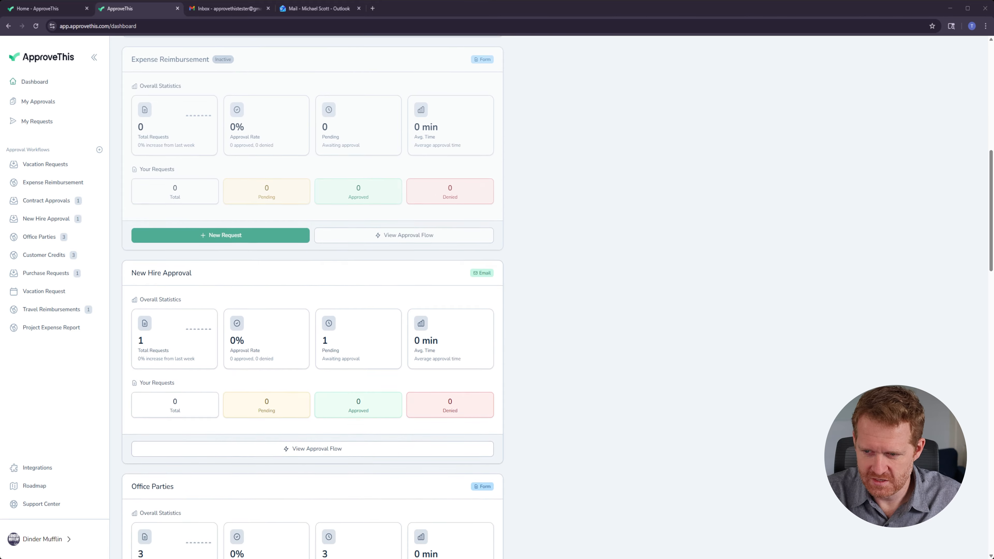
scroll(312, 298, down, 2)
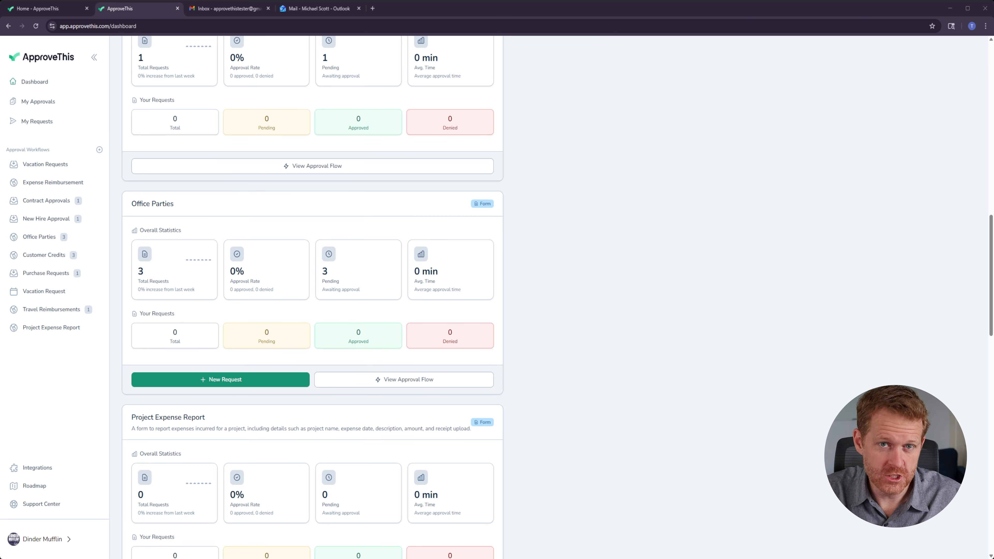
scroll(312, 298, down, 1)
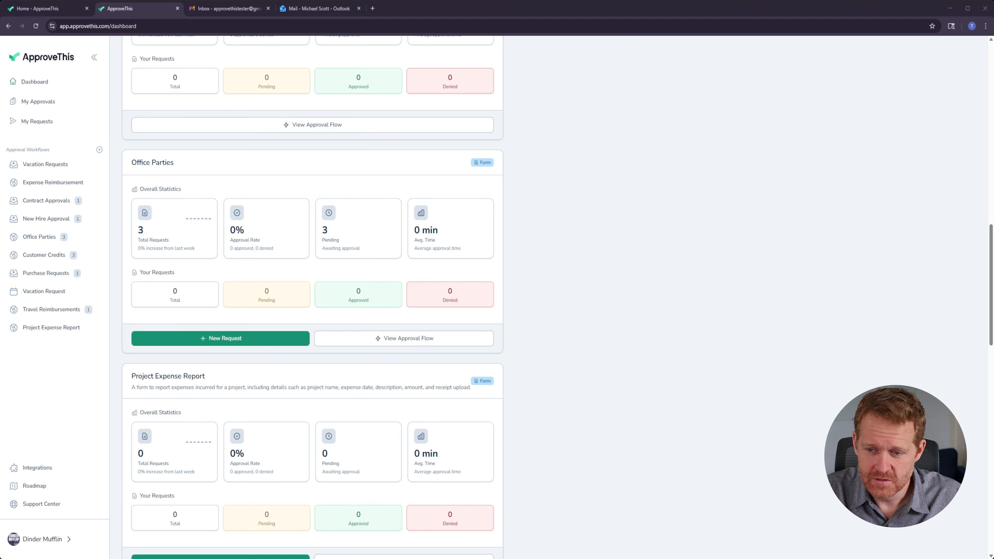
scroll(312, 297, up, 1)
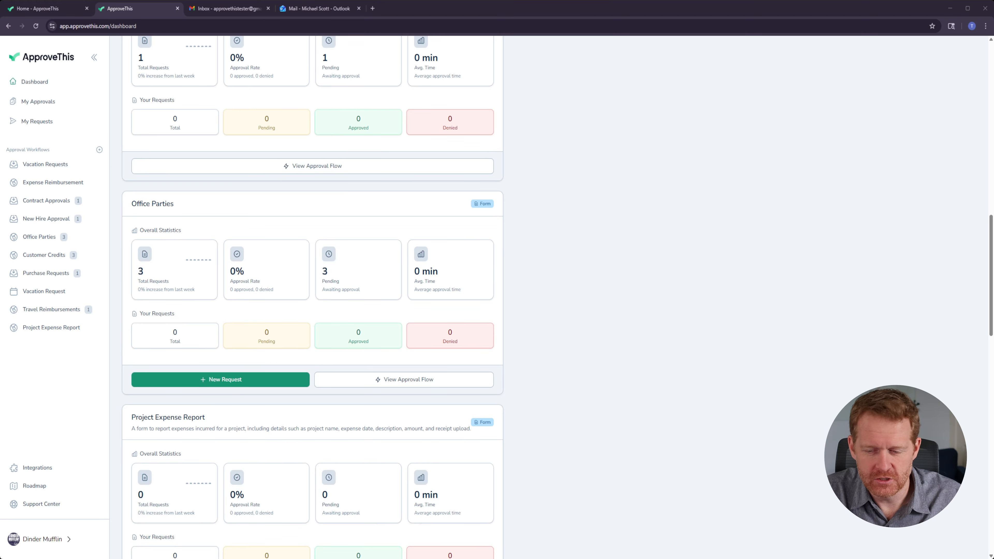
scroll(312, 298, down, 8)
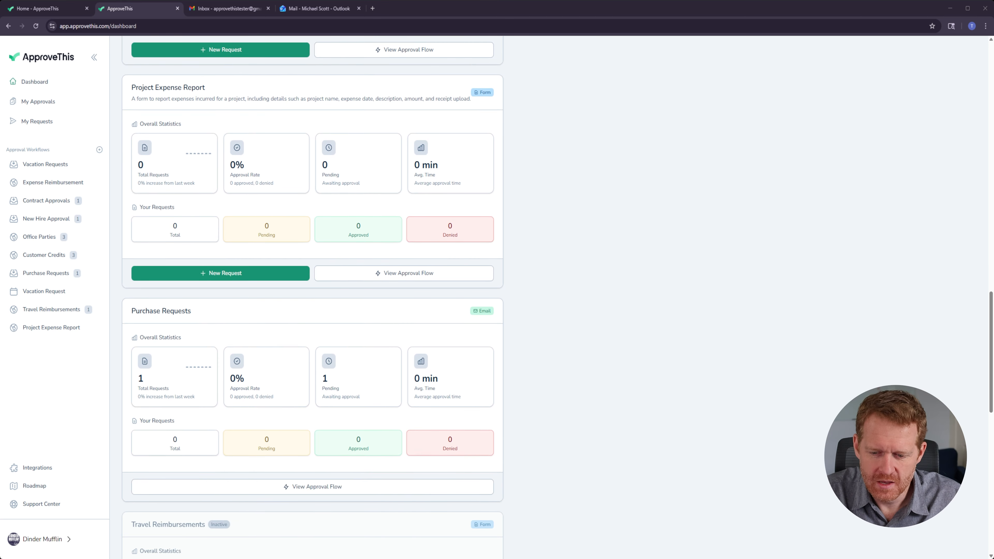
scroll(312, 297, down, 2)
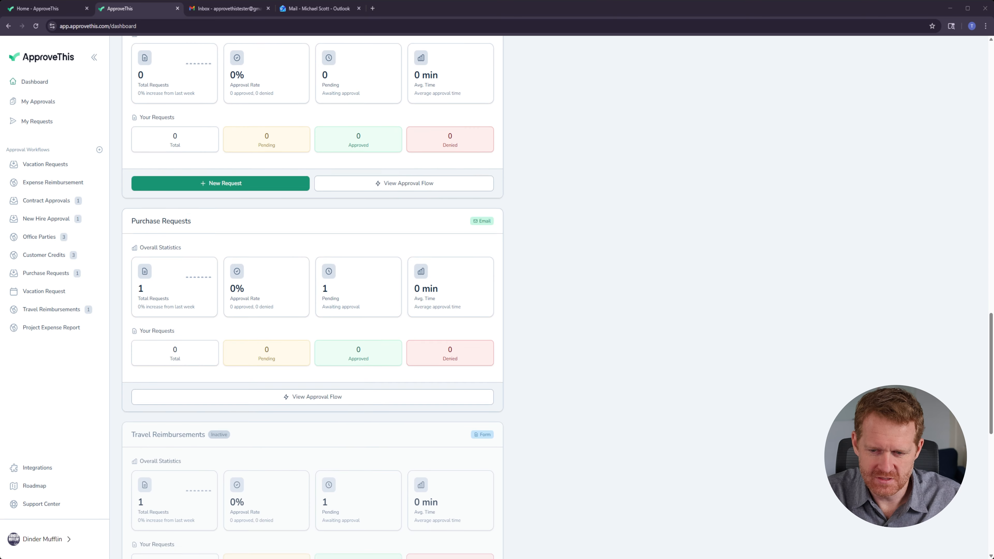
scroll(313, 298, down, 5)
scroll(312, 297, down, 6)
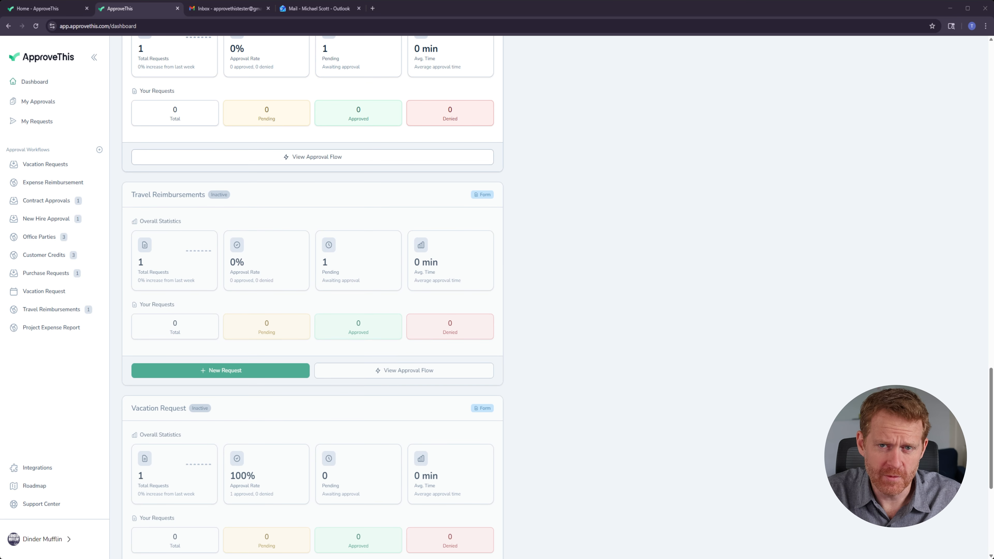
scroll(313, 298, down, 2)
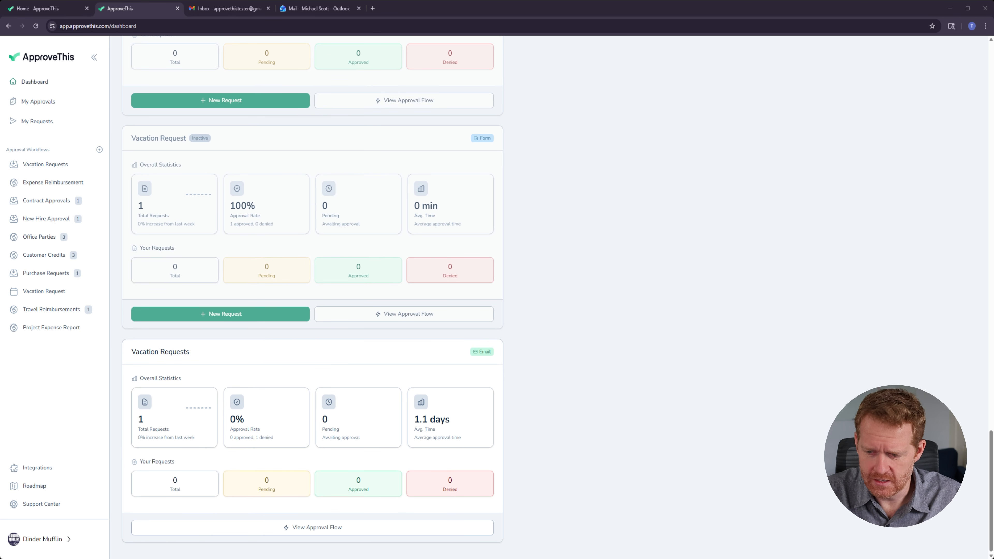
scroll(312, 297, up, 9)
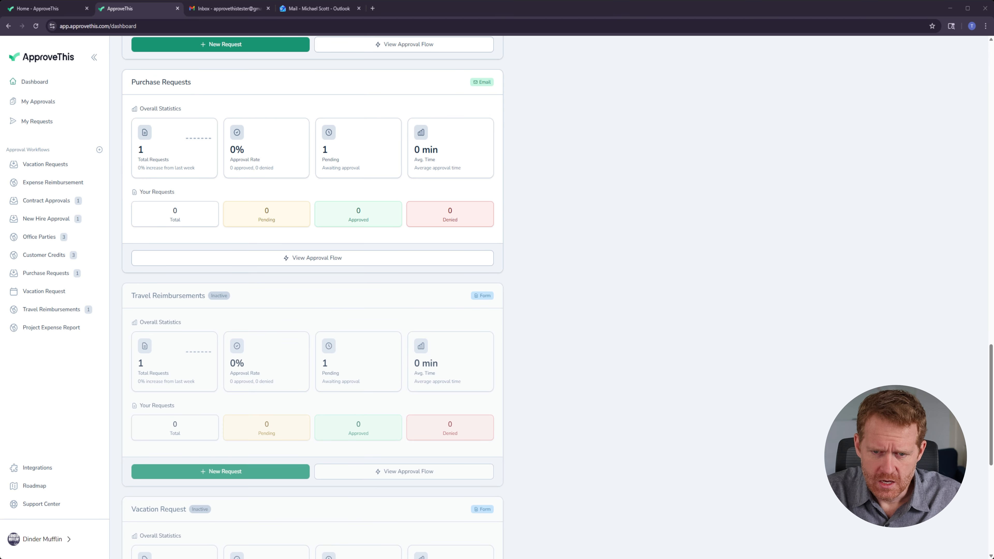
Step: Open My Approvals and switch the approval statistics to the last 24 hours
click(51, 104)
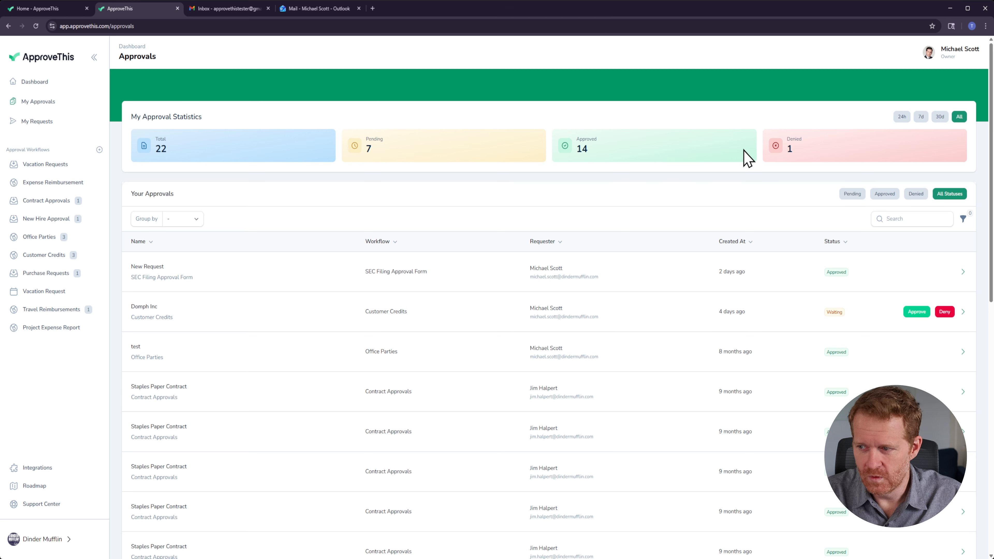
click(902, 116)
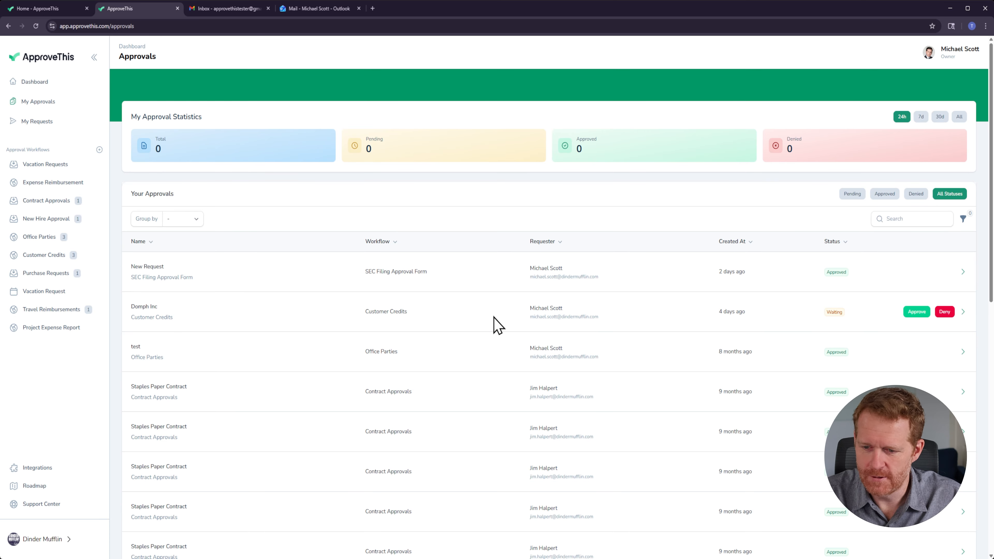
click(919, 313)
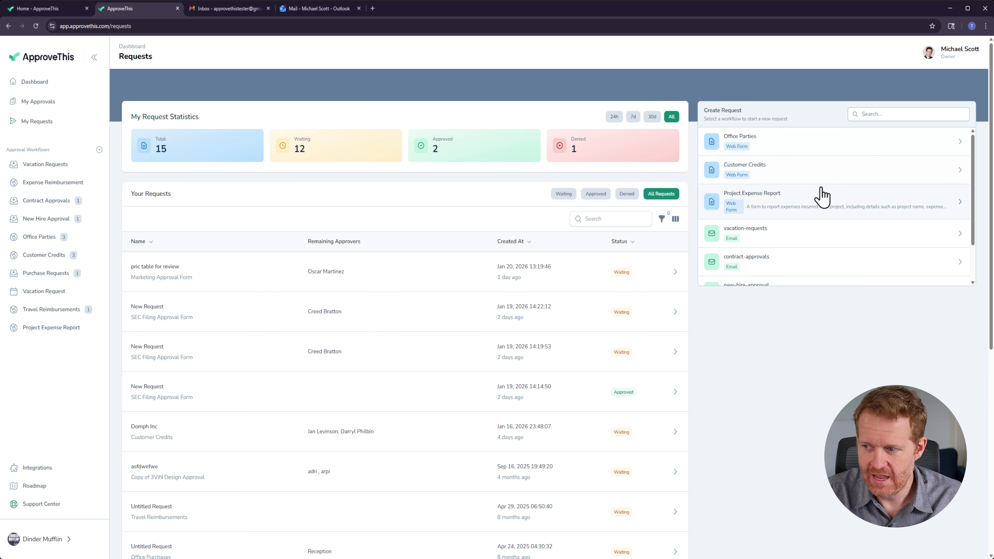
Step: Preview the Office Parties request form from the Create Request list, then close it
scroll(829, 235, down, 5)
scroll(807, 219, up, 5)
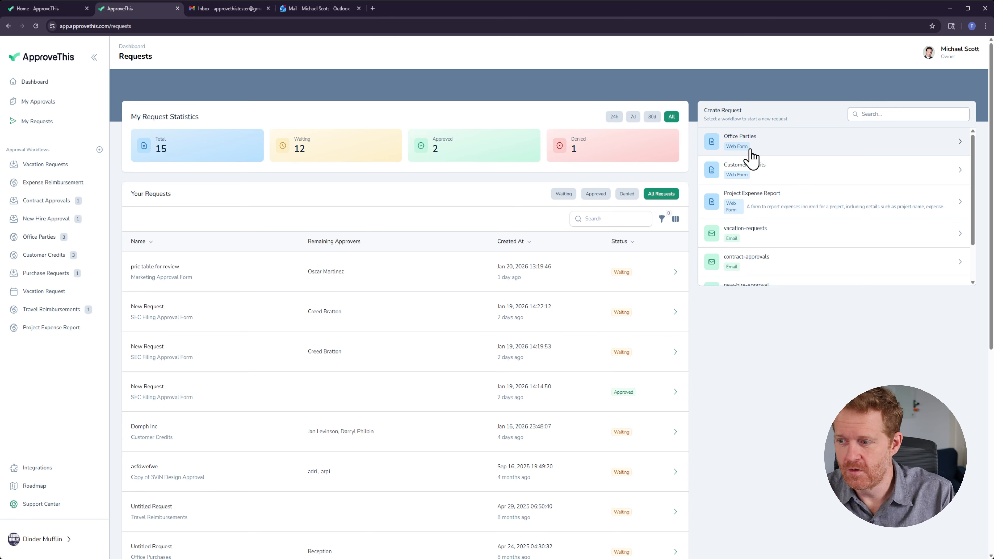
click(771, 148)
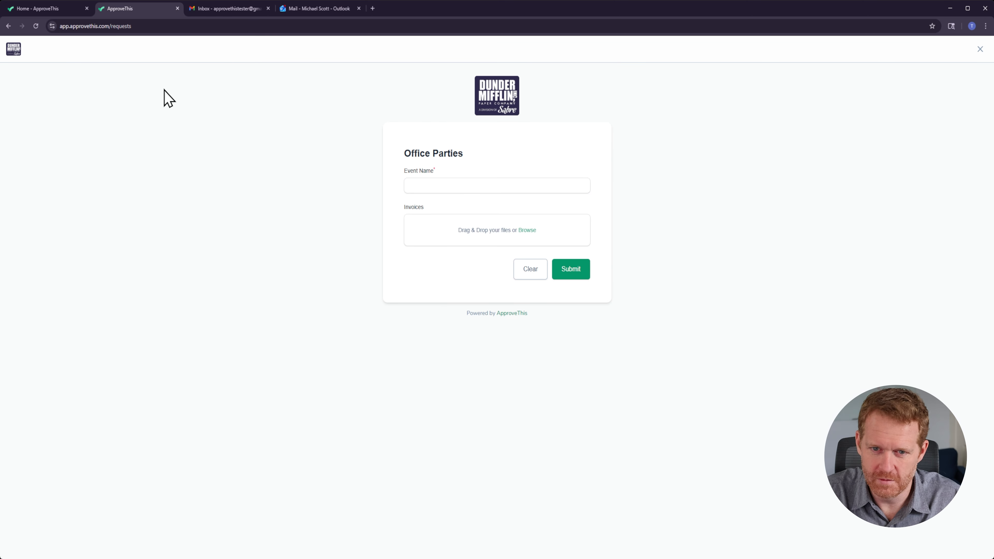
click(980, 49)
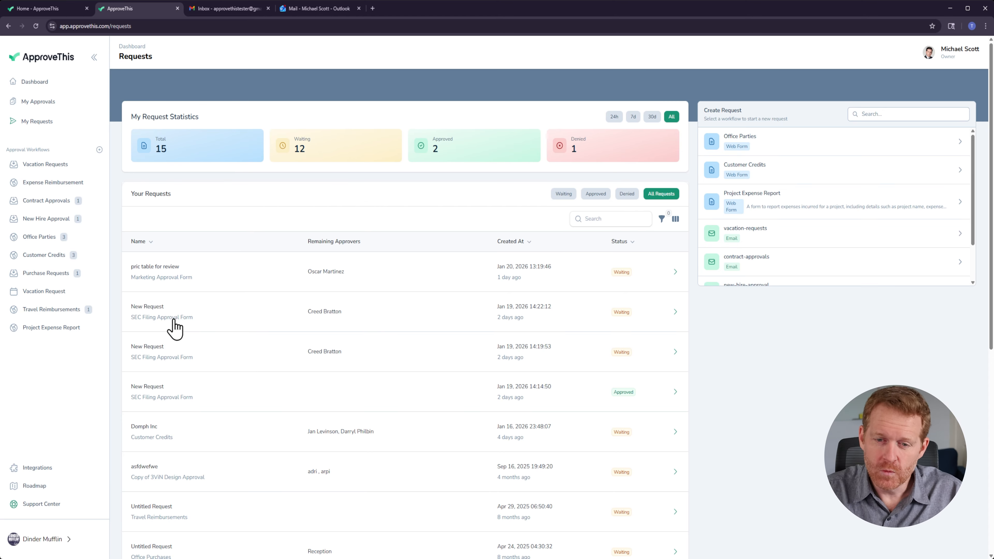
Step: Open the Create New Approval Flow dialog and browse its Integrations, Basic and Form Library flow types
click(99, 149)
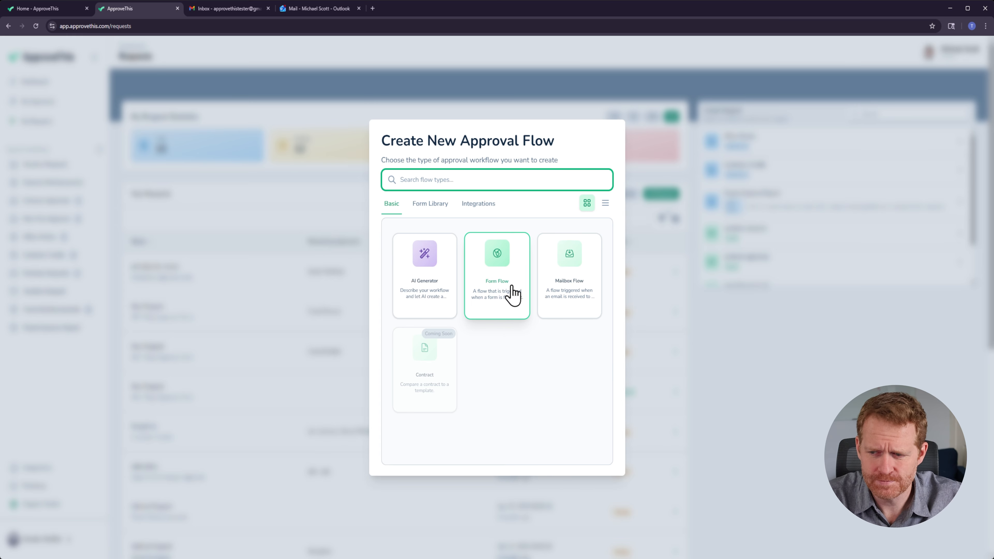
click(479, 204)
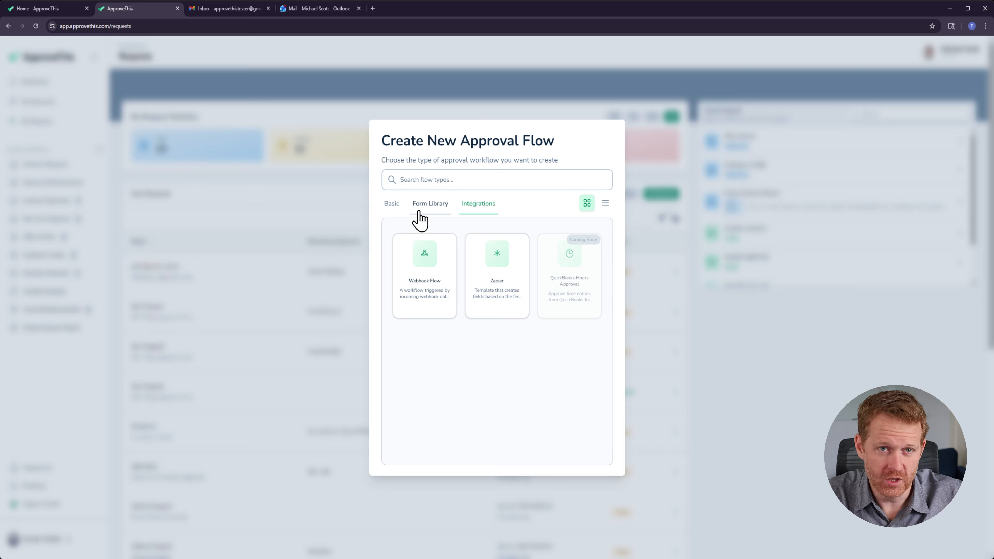
click(393, 203)
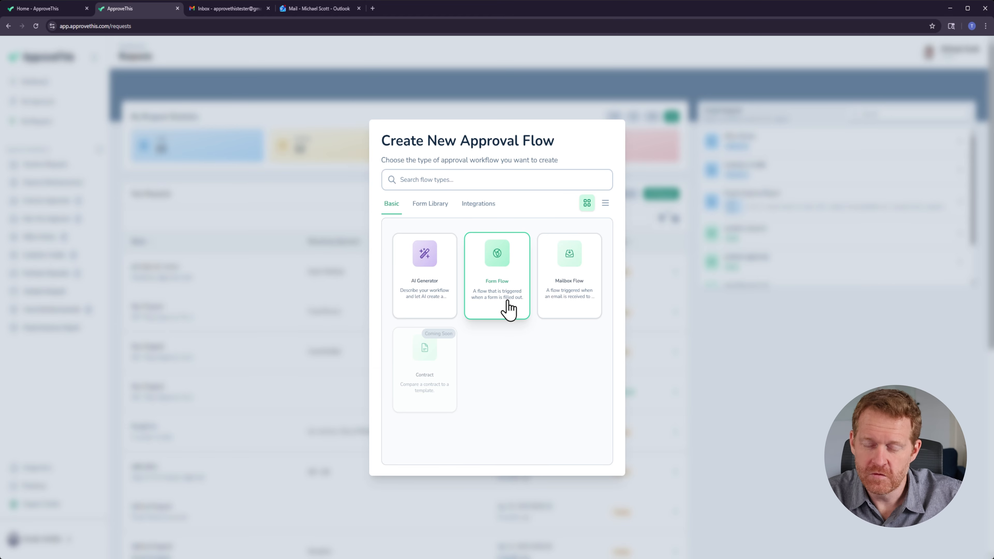
click(425, 204)
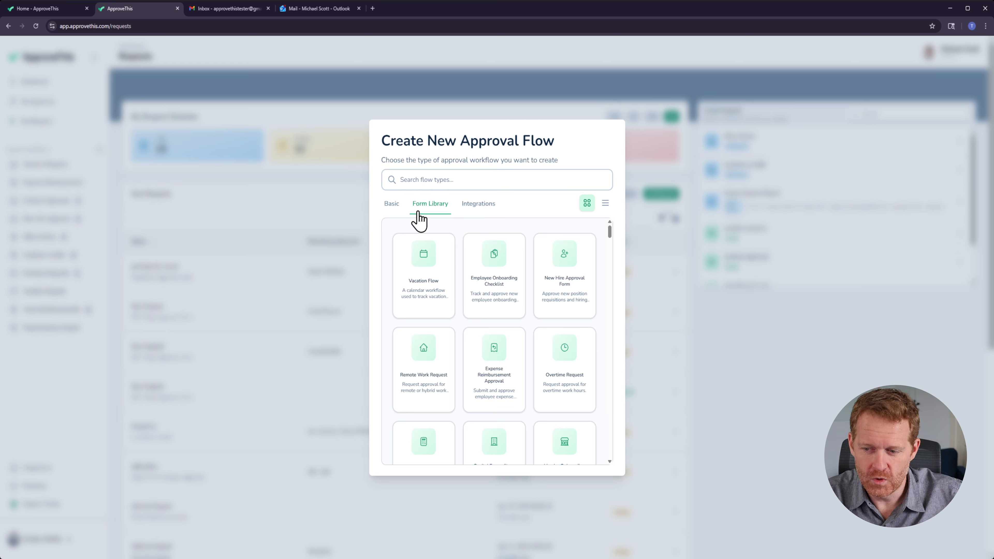
scroll(481, 272, down, 10)
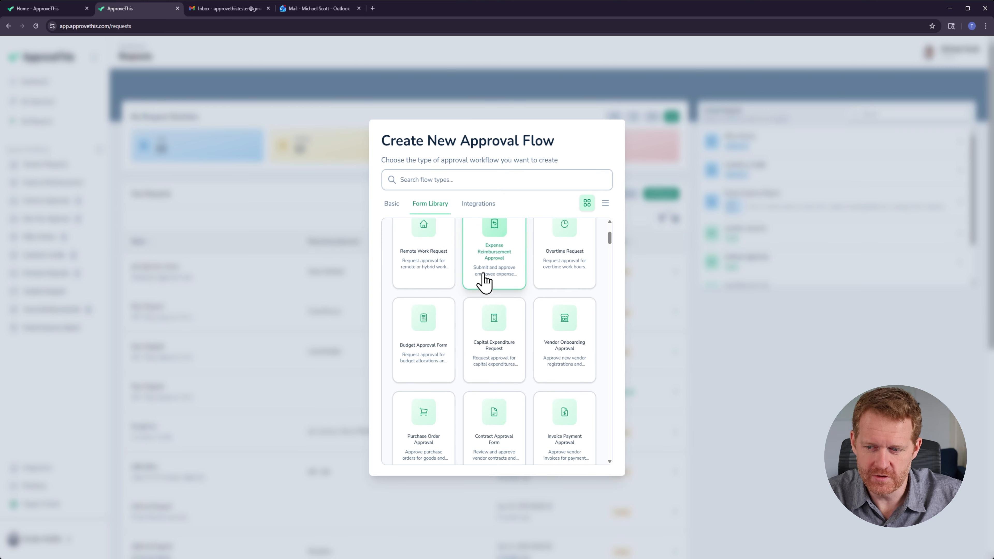
Step: Search the form library for expense and vacation templates, then clear the search
click(462, 185)
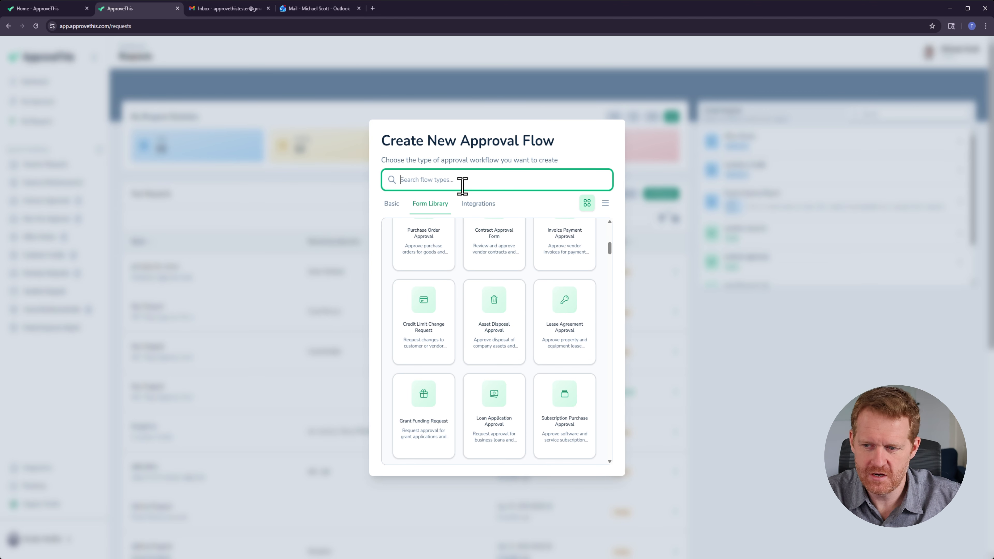
text(expen)
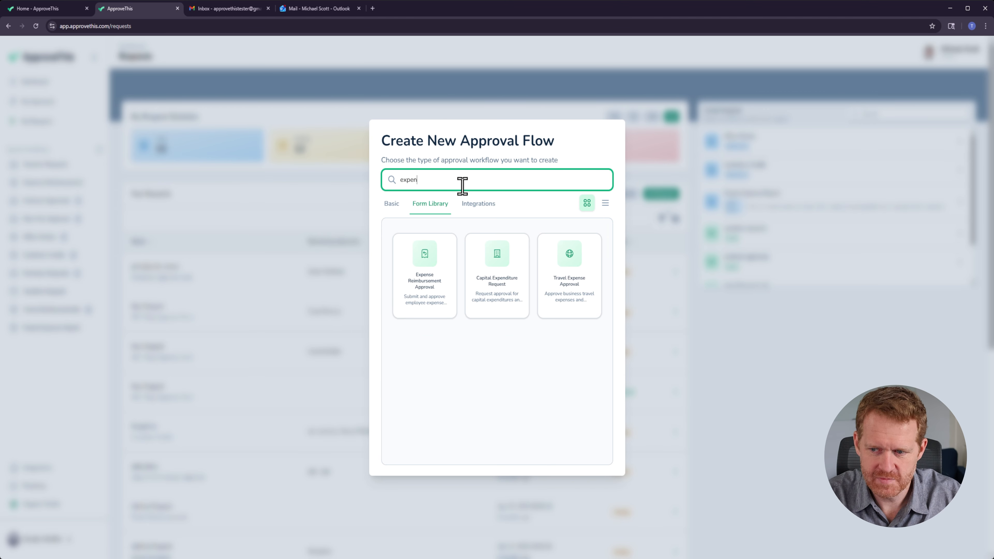
key(BackSpace)
key(BackSpace)
key(BackSpace)
key(BackSpace)
text(vac)
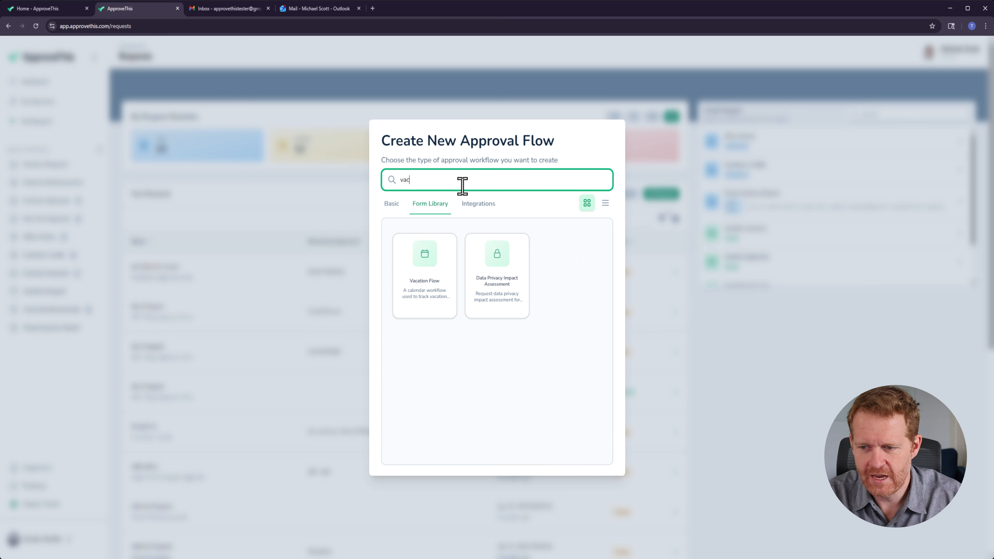
key(BackSpace)
key(BackSpace)
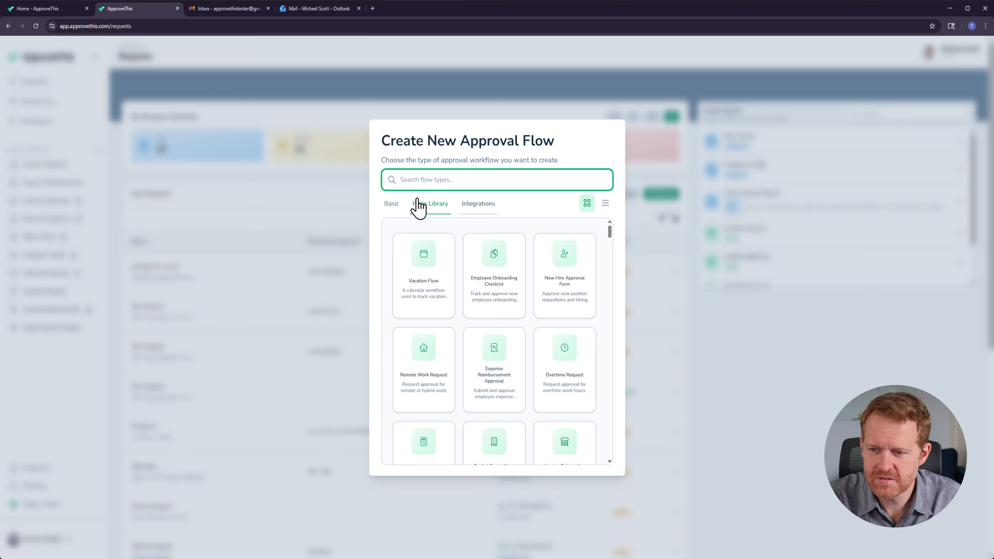
Step: Build an AI-generated form described as "Expense Pre-Authorization for Special Projects"
click(392, 204)
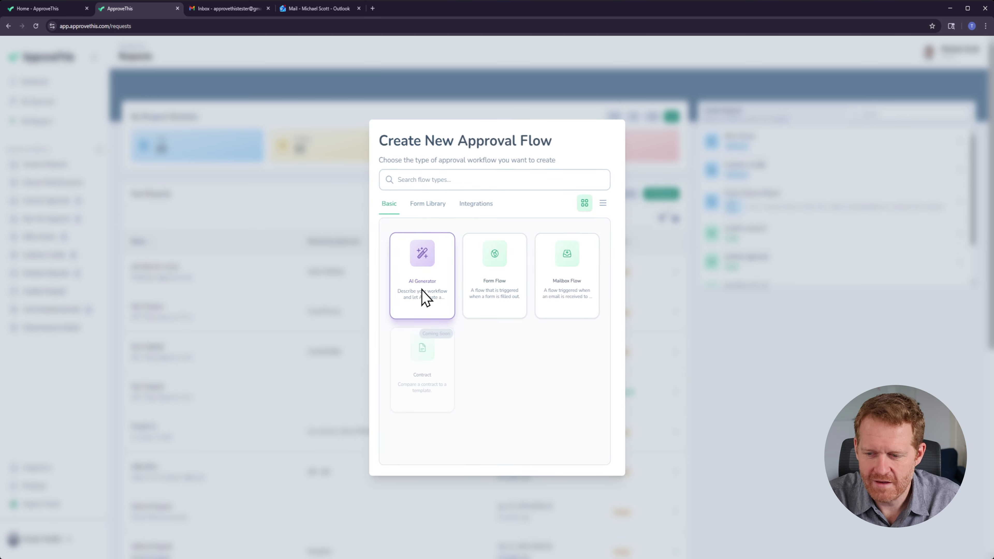
click(424, 293)
click(434, 233)
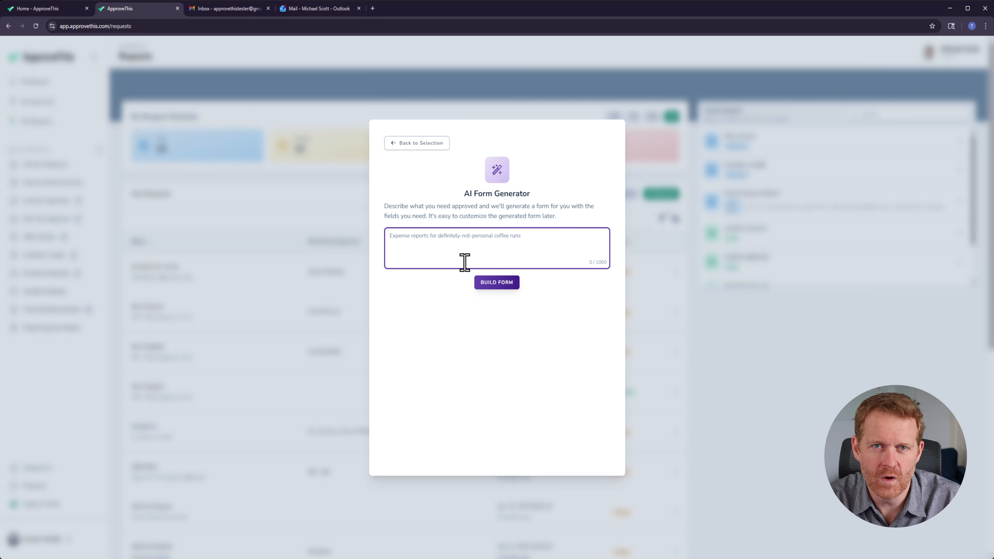
text(Exp)
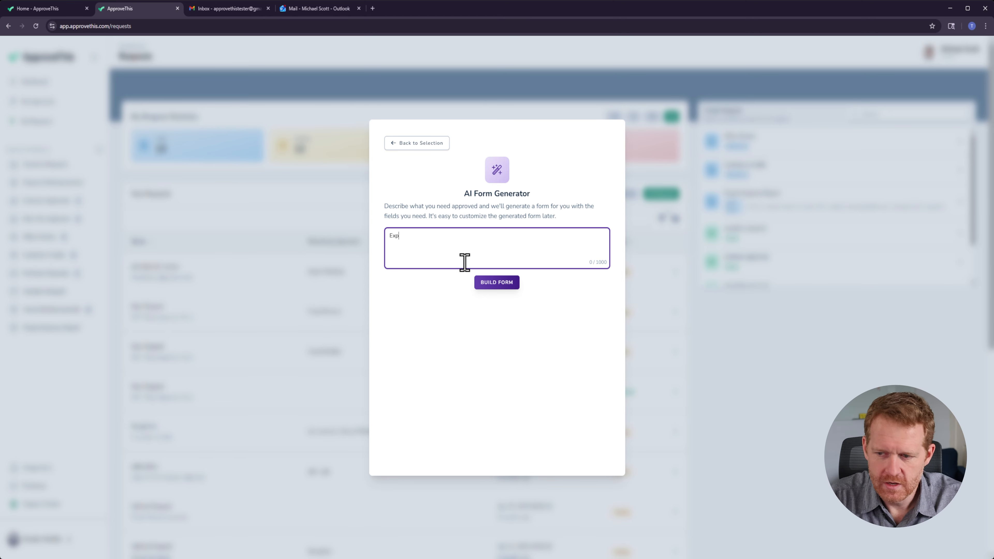
text(ense Pre-Authorizo)
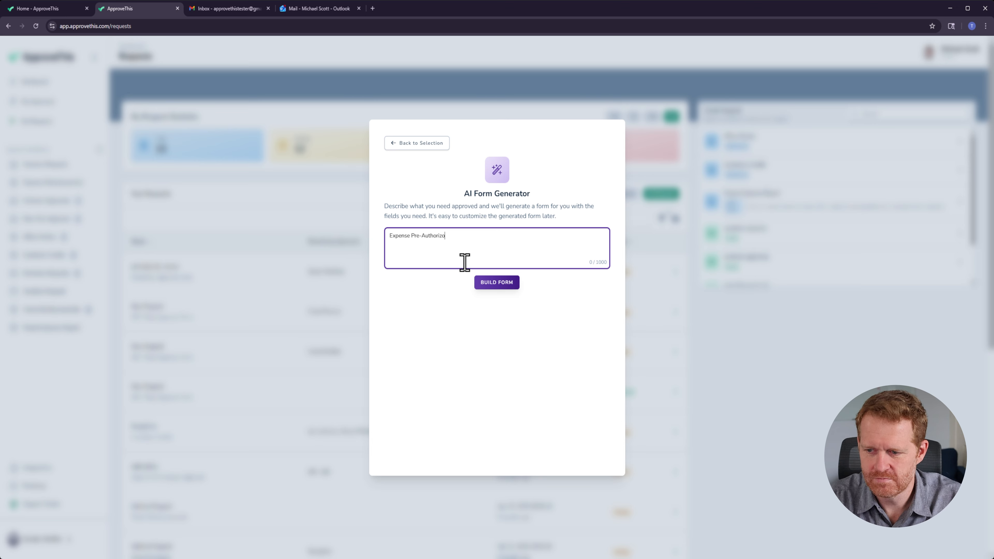
key(BackSpace)
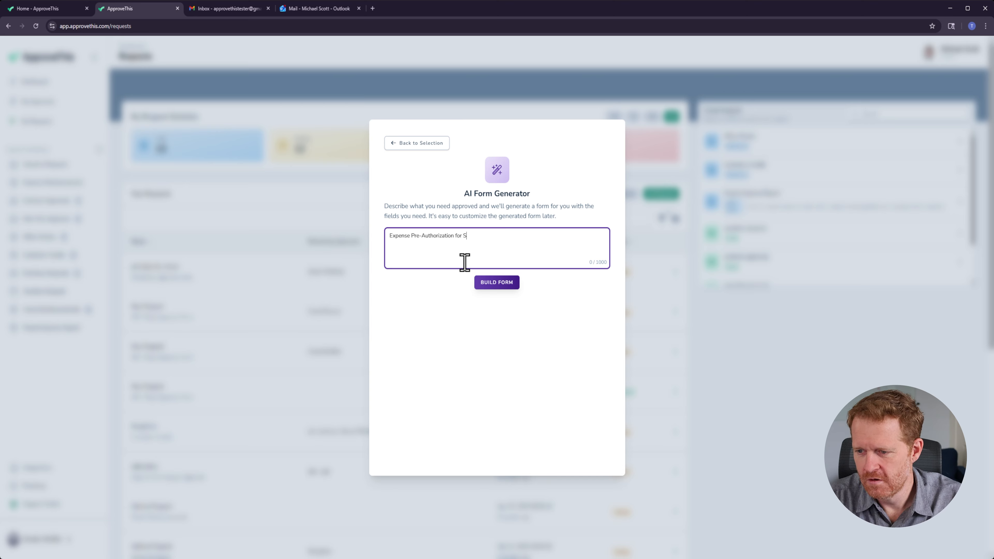
text(ojects)
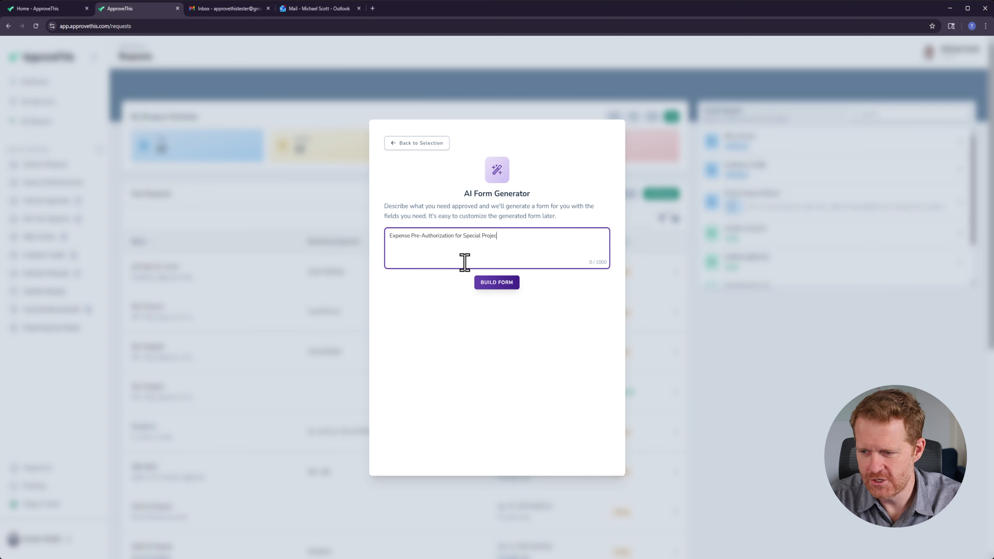
click(482, 285)
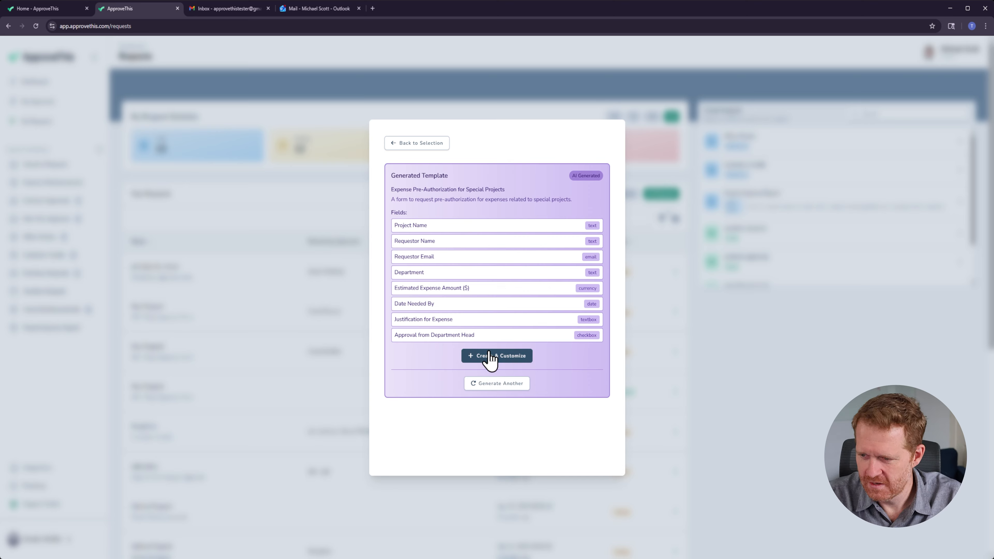
Step: Create the generated template as a new flow and open its form fields for customizing
drag(397, 336, 513, 334)
click(517, 339)
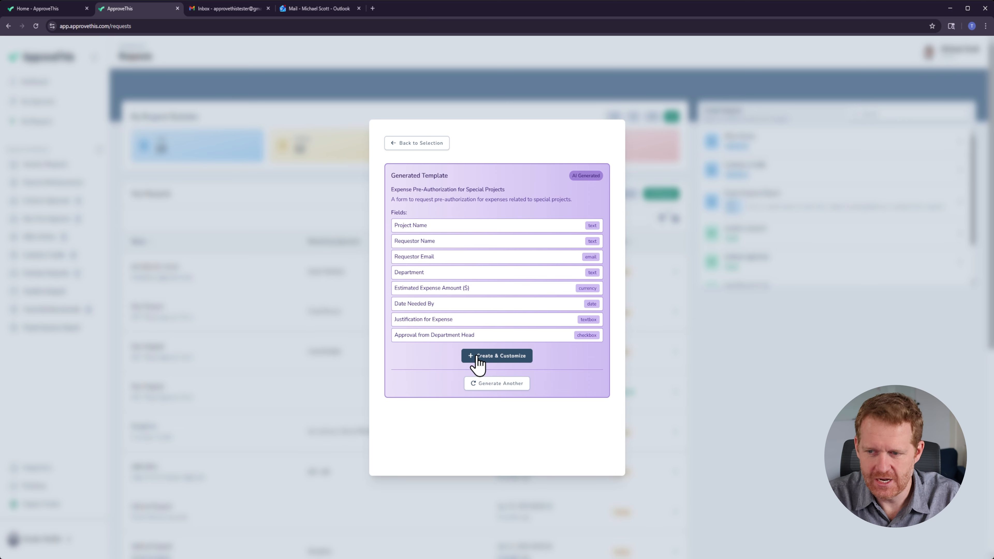
click(495, 359)
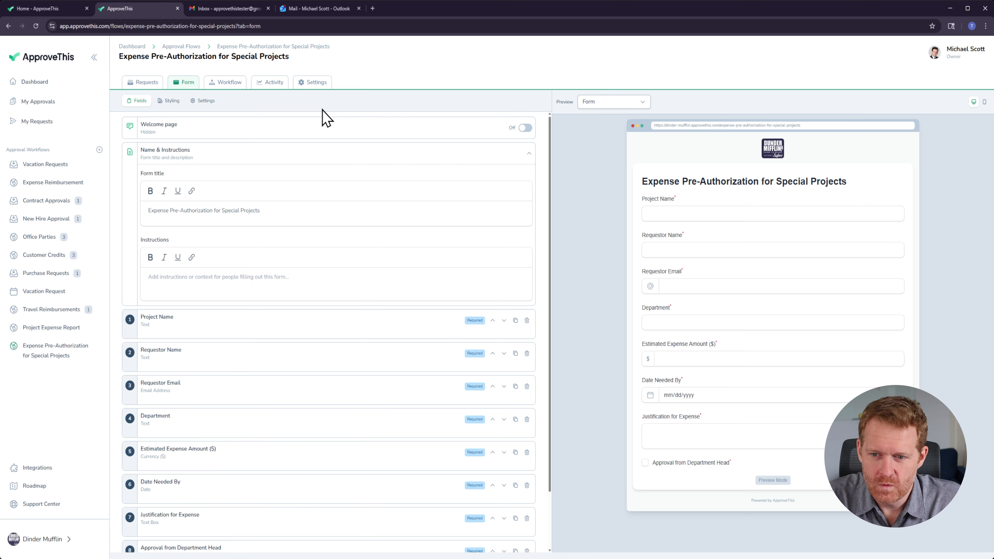
scroll(305, 209, down, 2)
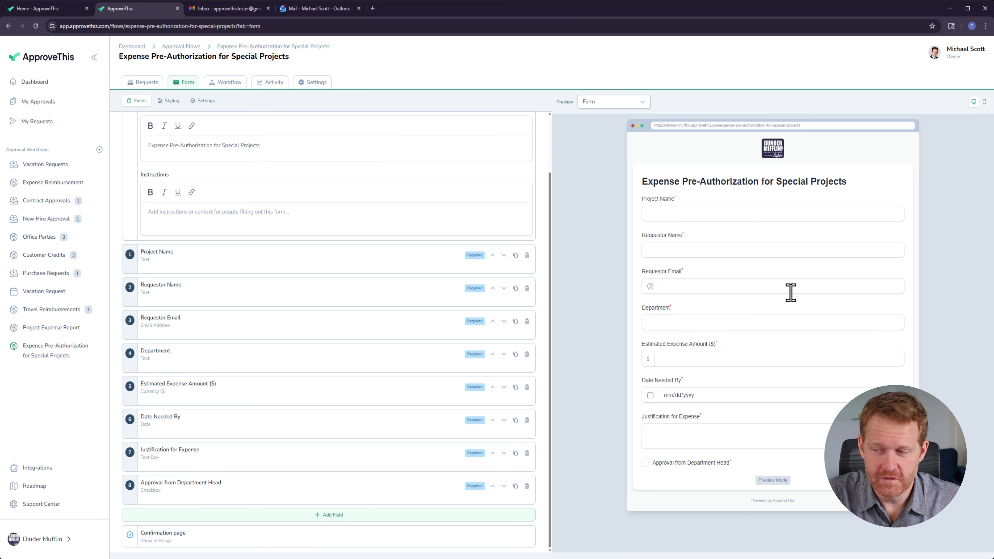
Step: Preview the form in mobile and desktop layouts and check the preview page options
click(621, 105)
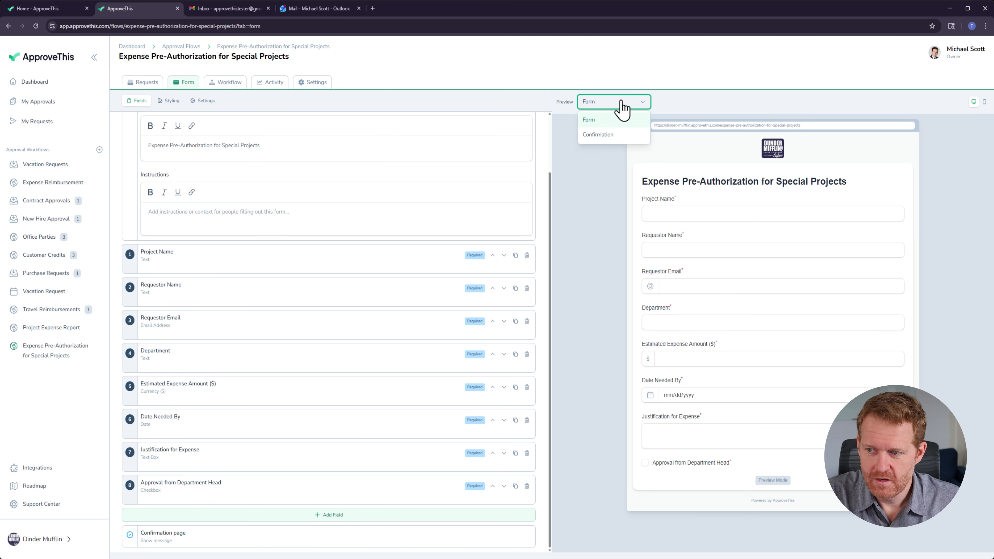
click(621, 102)
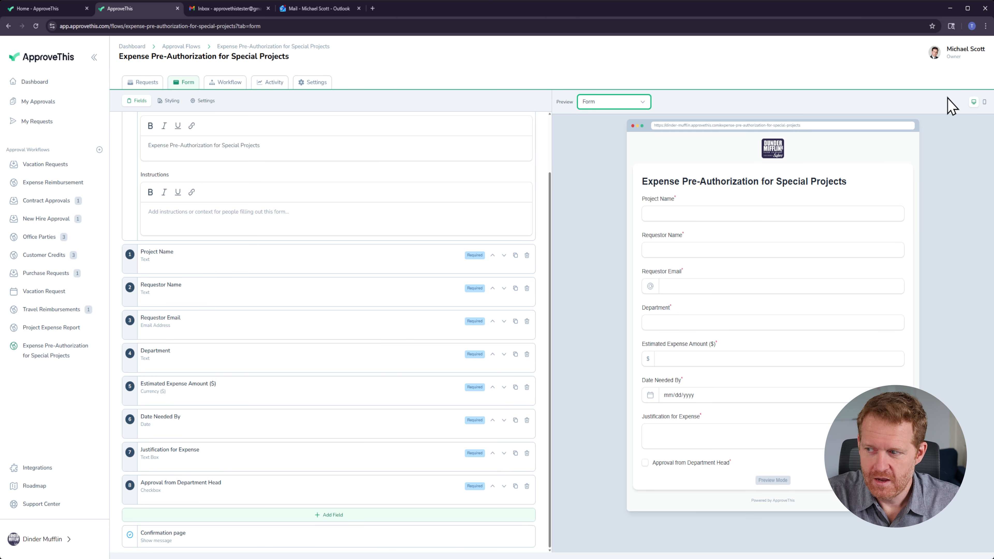
click(983, 102)
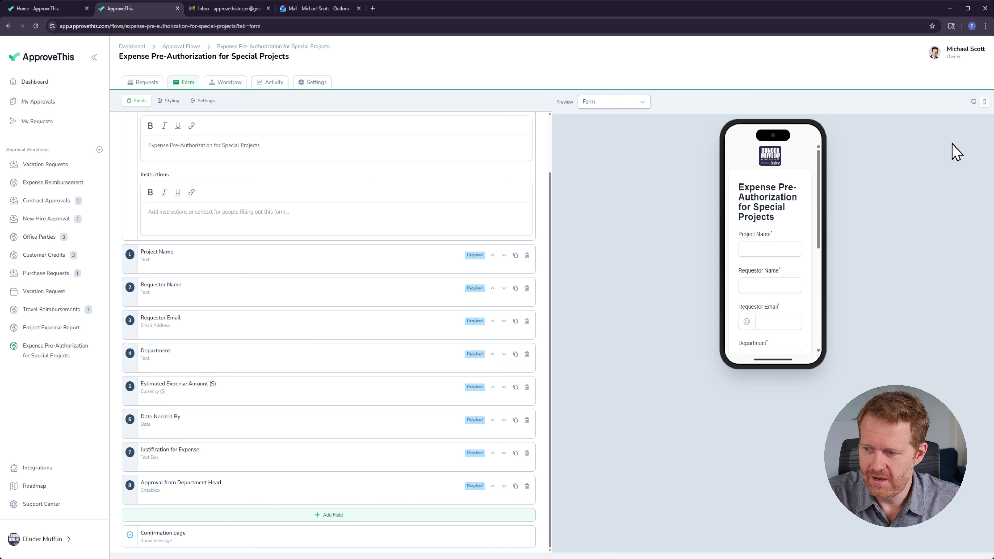
click(974, 102)
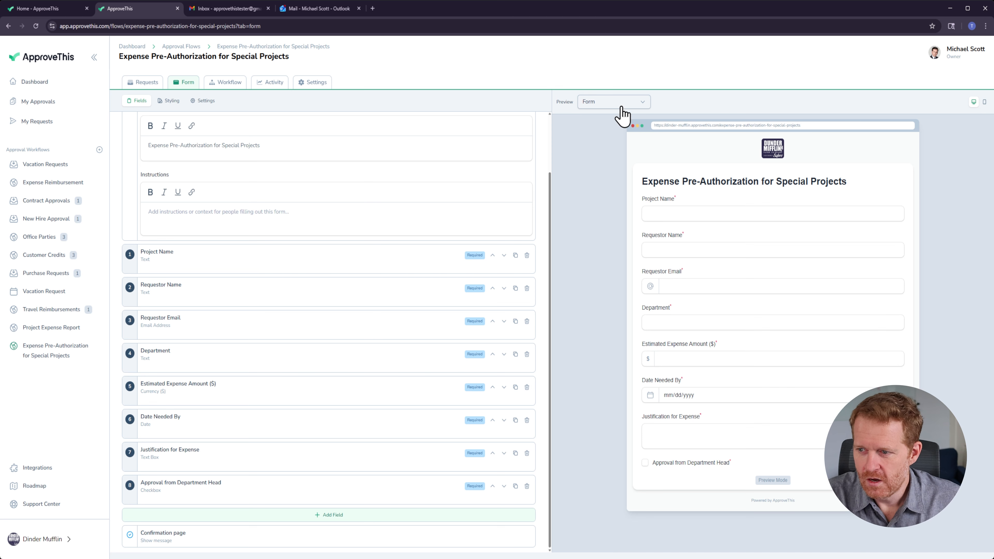
scroll(544, 245, up, 3)
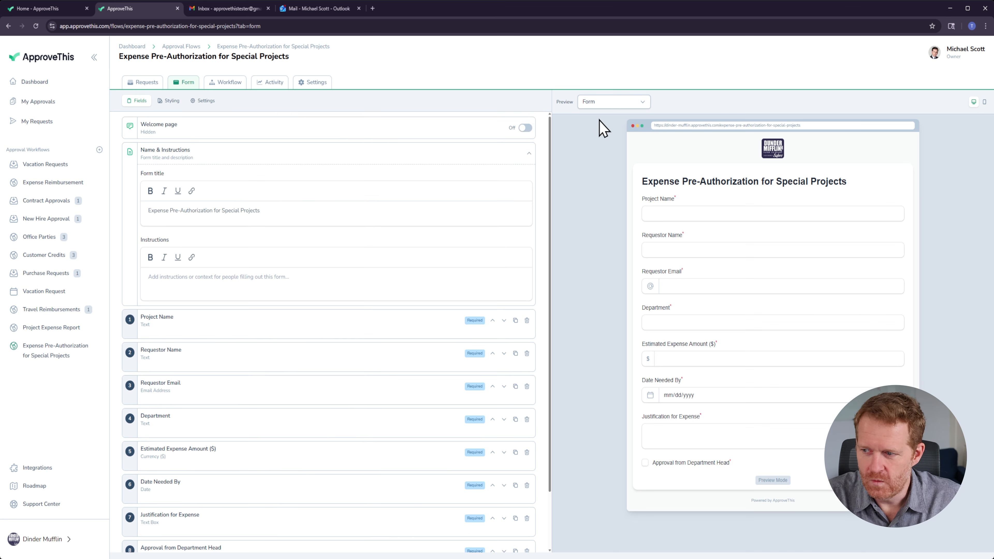
click(597, 104)
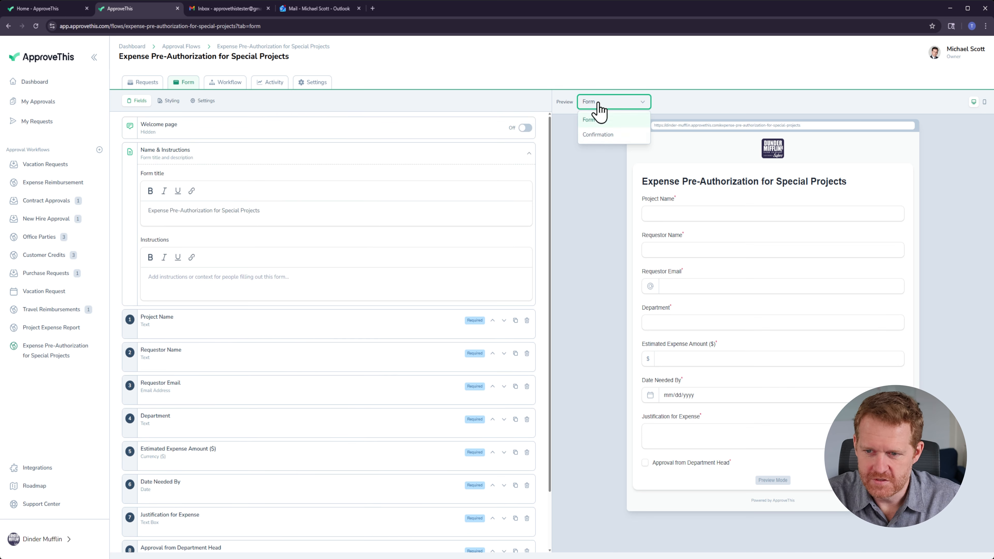
click(598, 135)
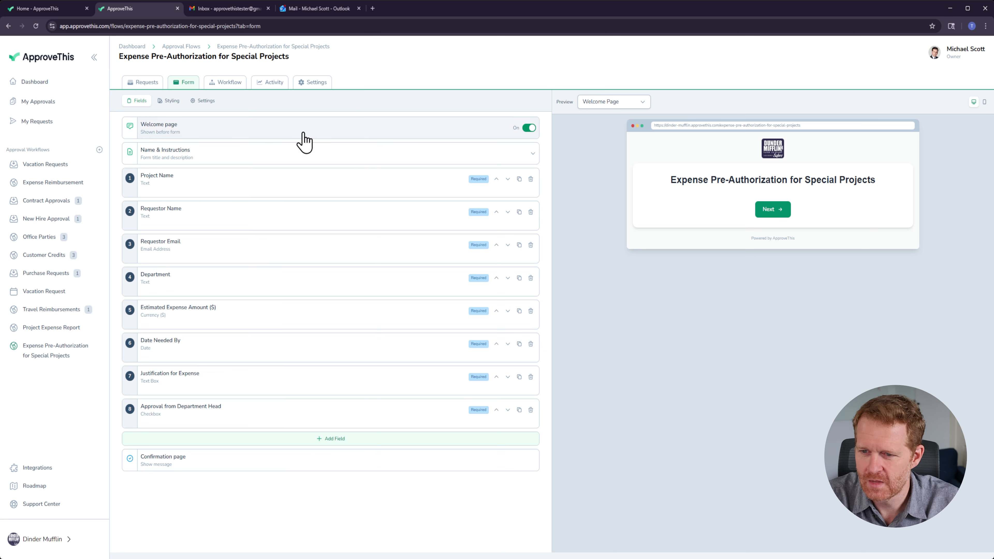
Step: Set the welcome page message to "Only Authorized People should fill out this form."
click(248, 135)
click(283, 187)
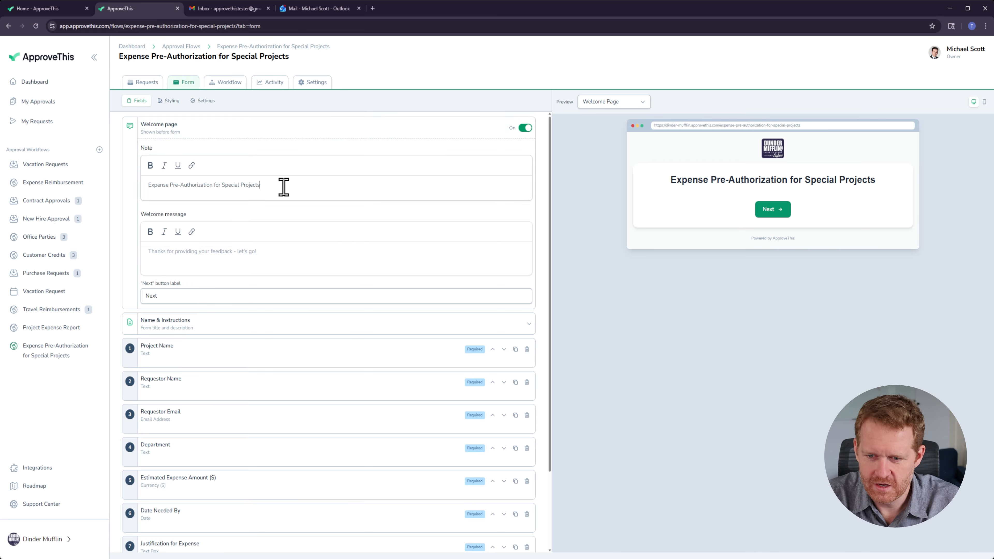
drag(284, 187, 133, 193)
click(297, 183)
click(189, 262)
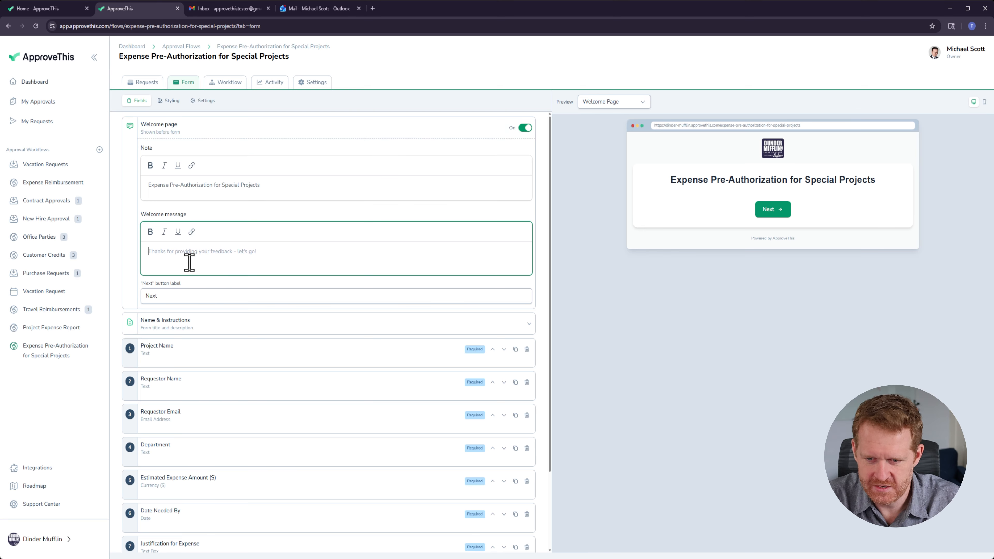
text(O)
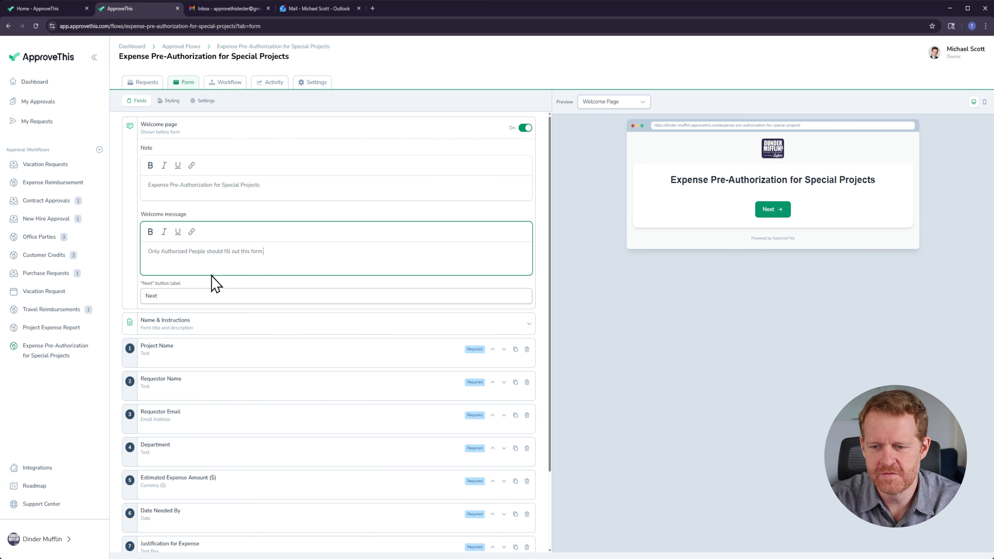
key(Tab)
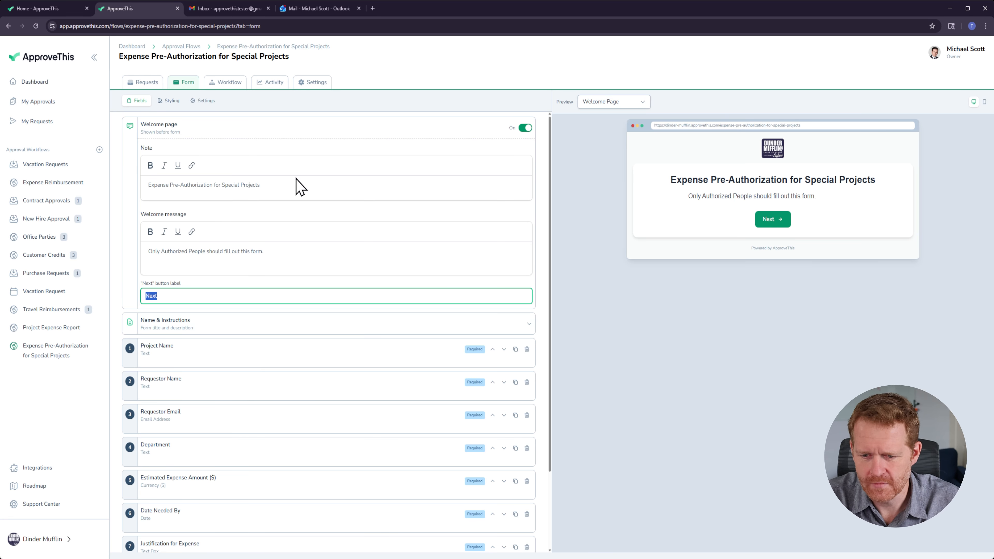
Step: Turn off the welcome page and open the form's name and instructions section
click(524, 129)
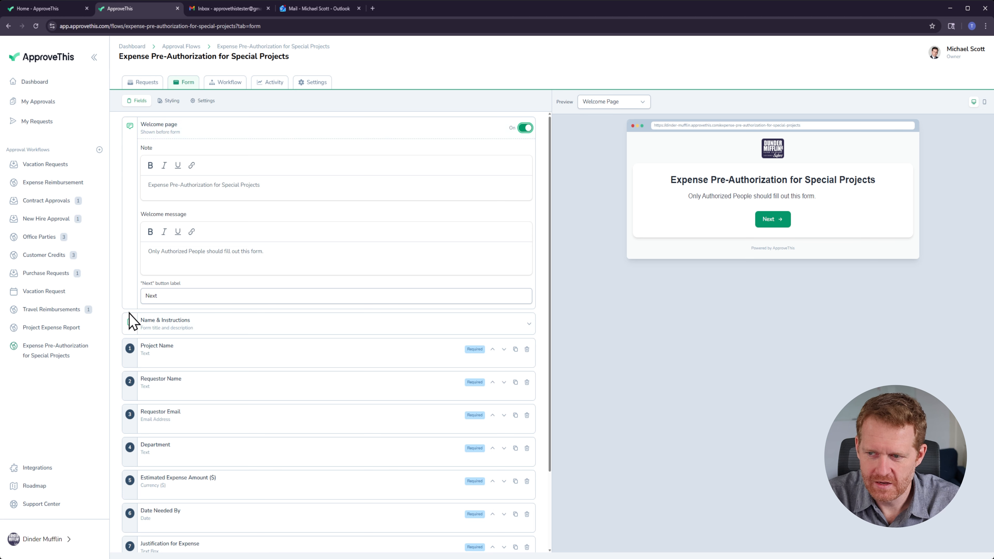
click(173, 330)
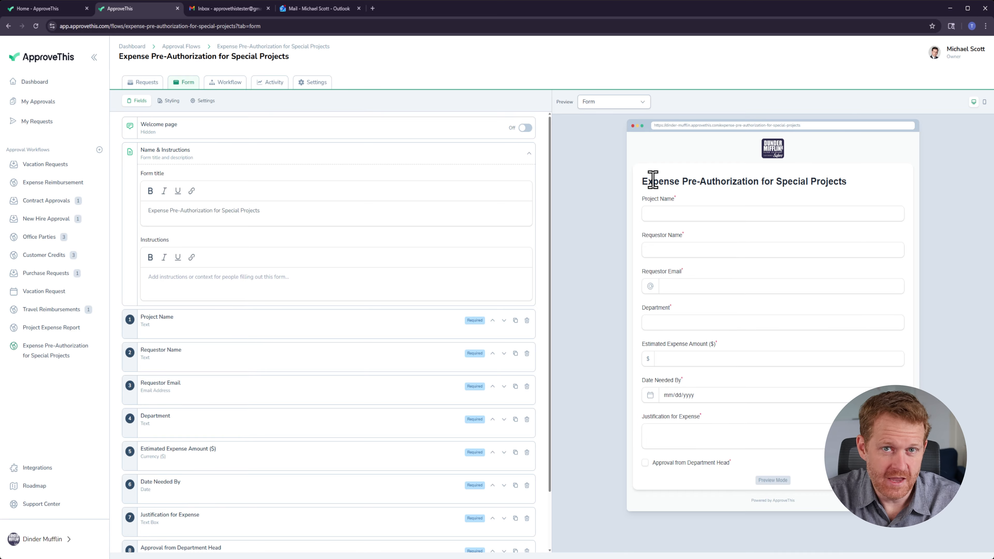
drag(652, 180, 866, 182)
click(857, 185)
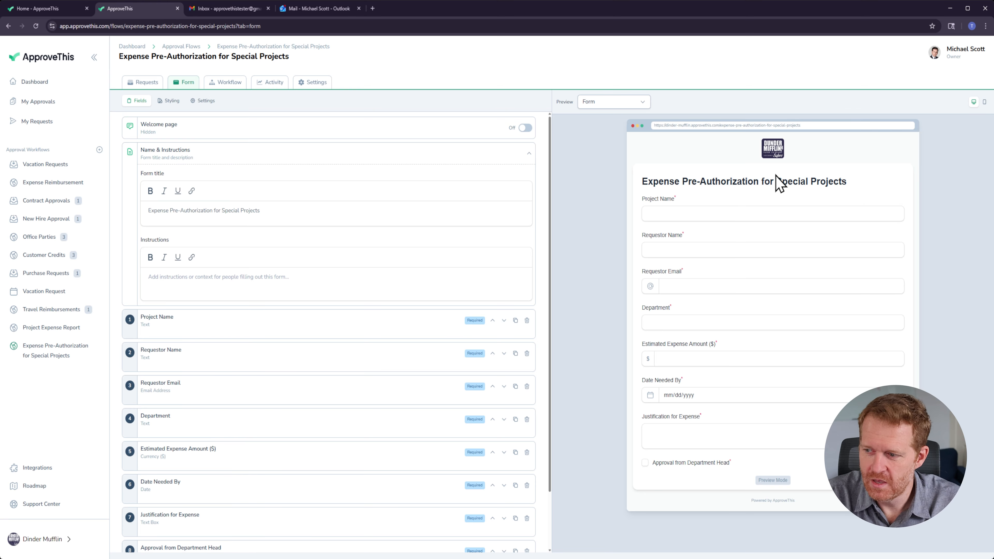
drag(643, 182, 834, 178)
click(852, 178)
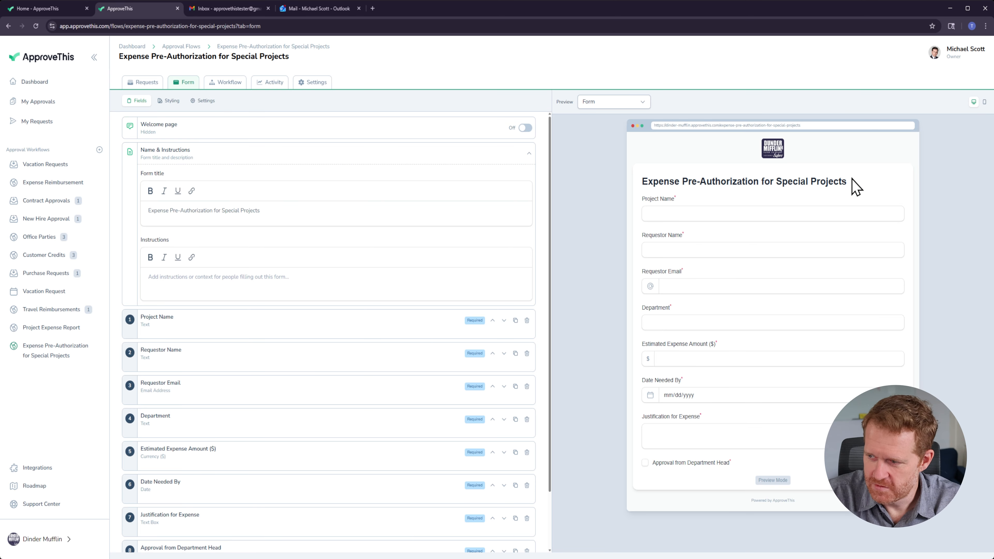
Step: Add form instructions: "Only use for special projects within the widget division. Don't fill out before all information is gathered."
click(214, 286)
text(On)
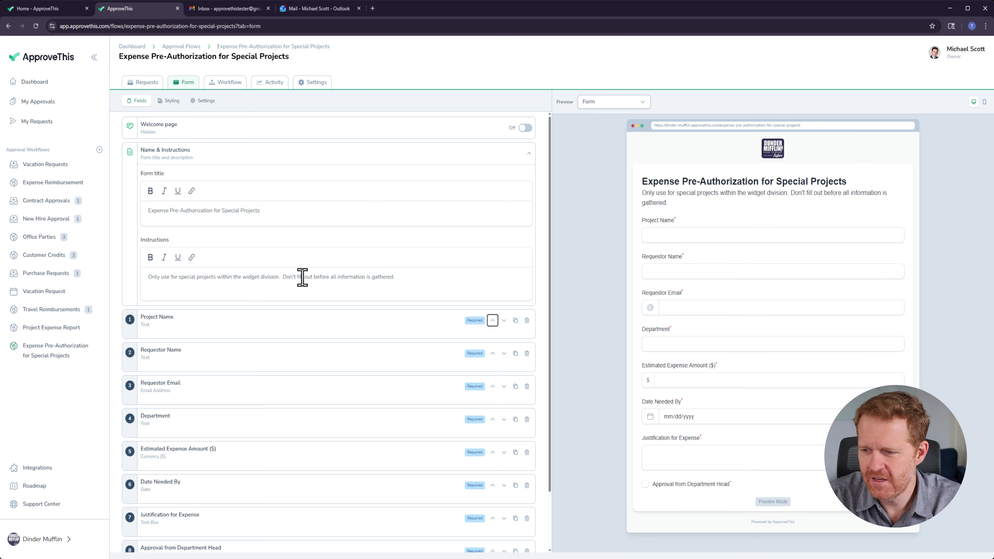
triple_click(177, 276)
click(211, 278)
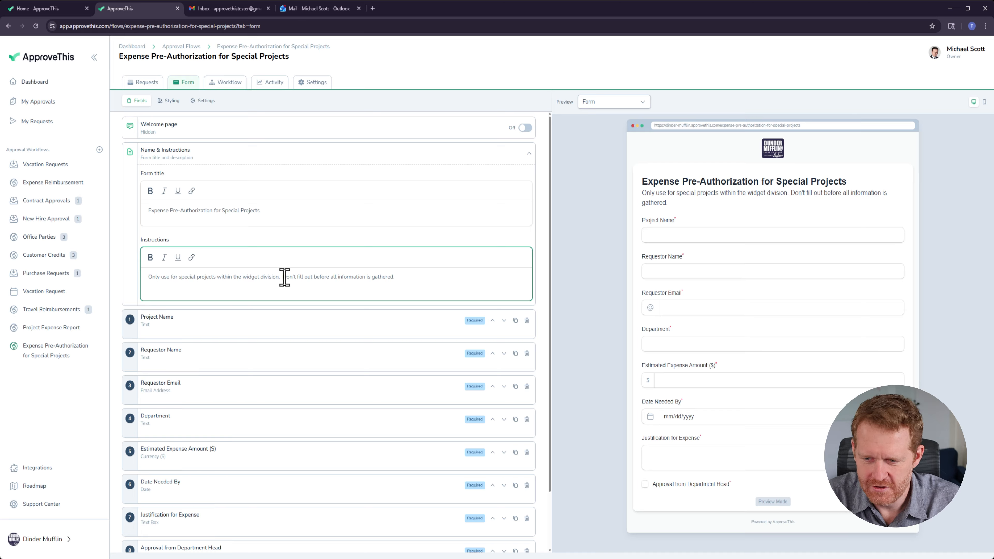
Step: Make the sentence "Don't fill out before all information is gathered." bold, italic and underlined
drag(283, 277, 404, 275)
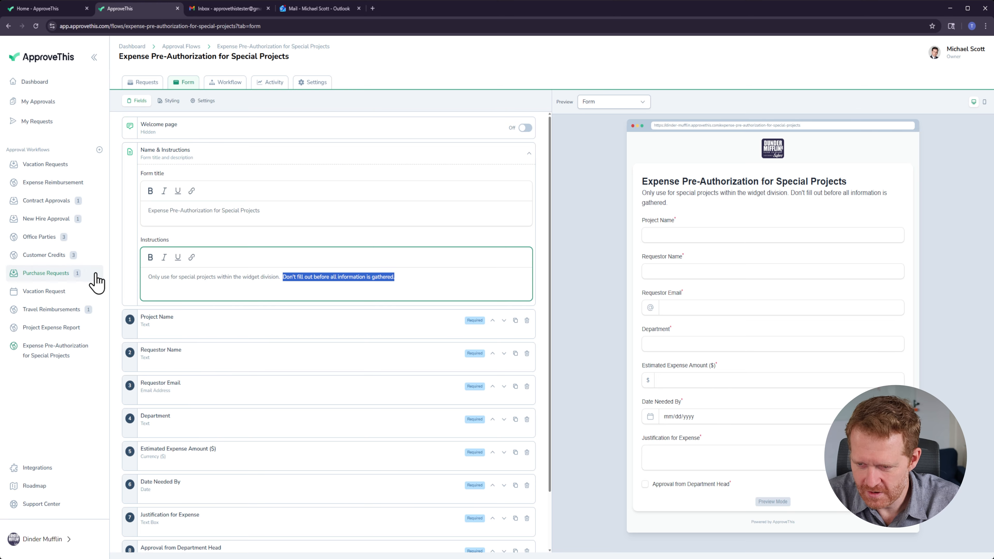
click(150, 256)
click(164, 257)
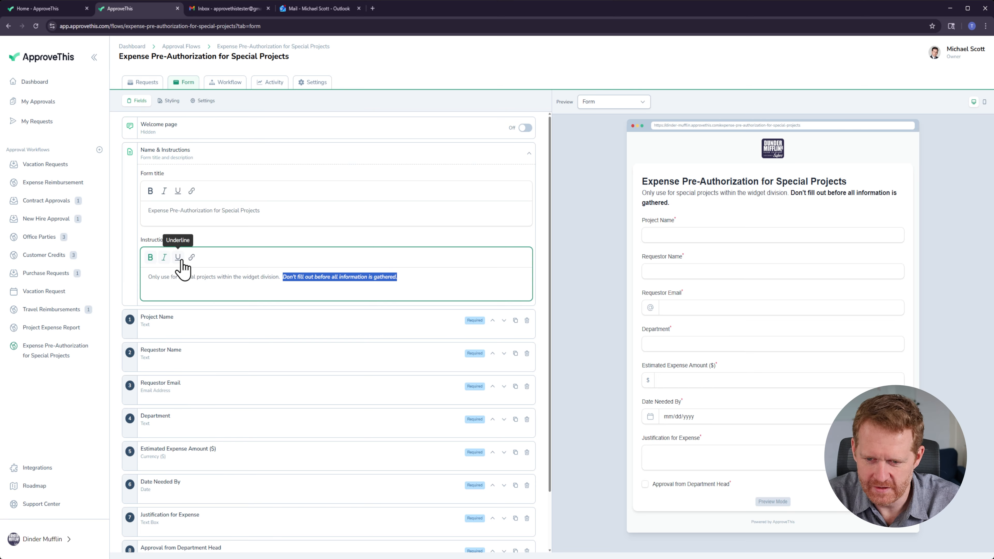
click(177, 257)
click(184, 291)
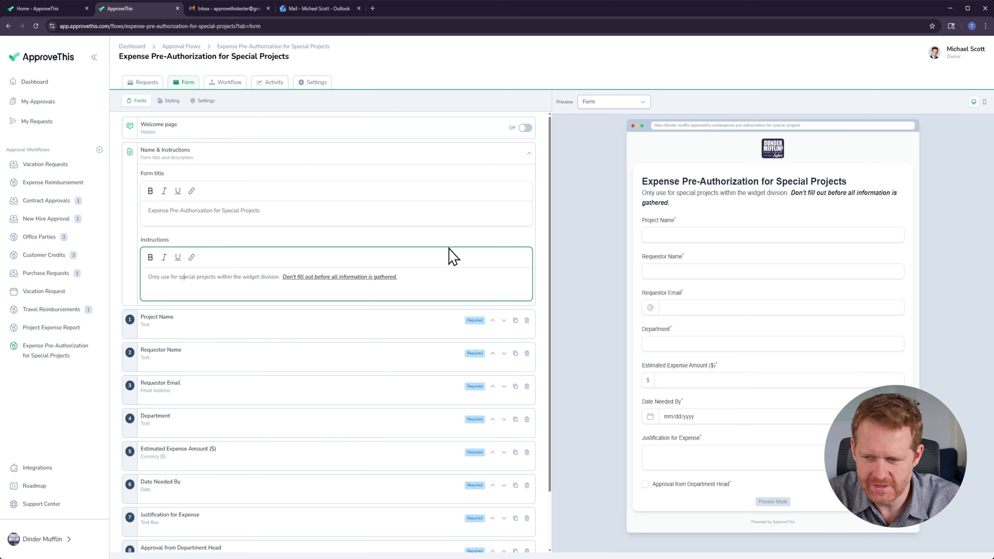
key(Tab)
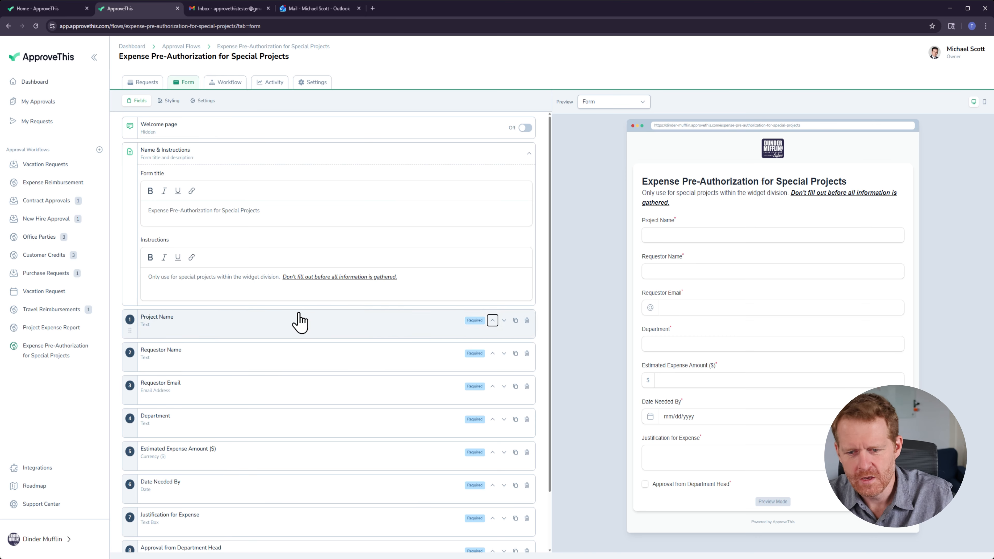
Step: Delete the Requestor Name and Requestor Email fields from the form
click(304, 159)
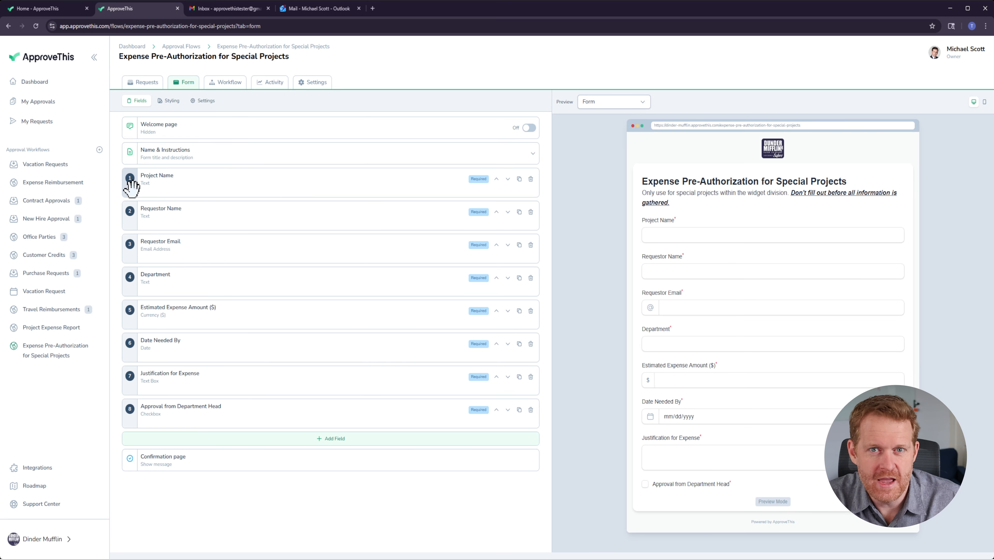
mouse_move(130, 182)
mouse_down()
mouse_move(148, 282)
mouse_move(127, 228)
mouse_move(134, 197)
mouse_up()
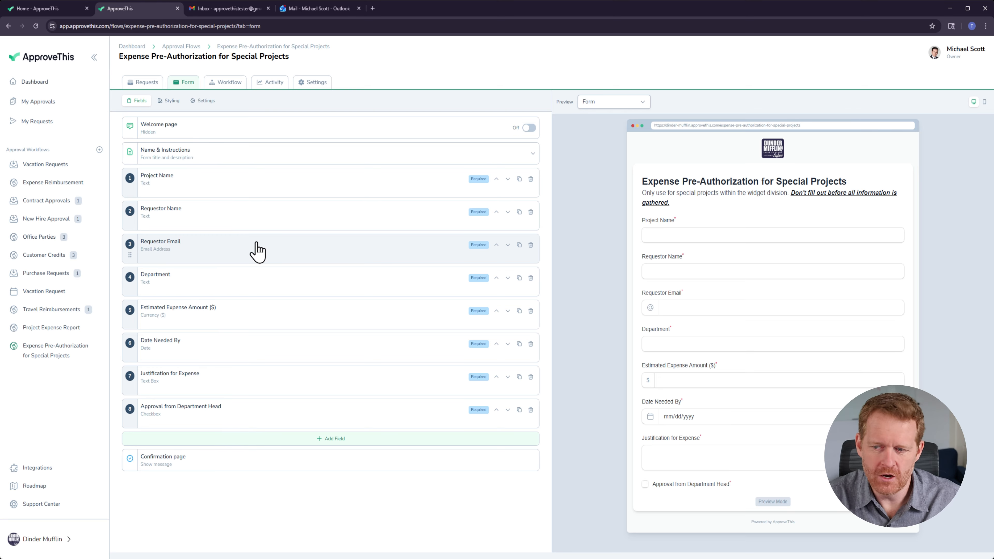
click(531, 212)
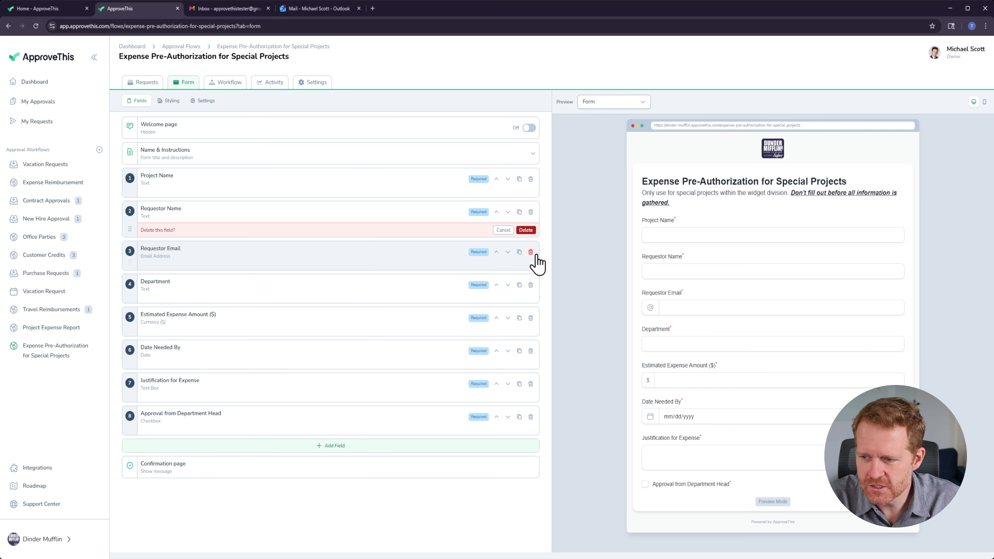
click(526, 233)
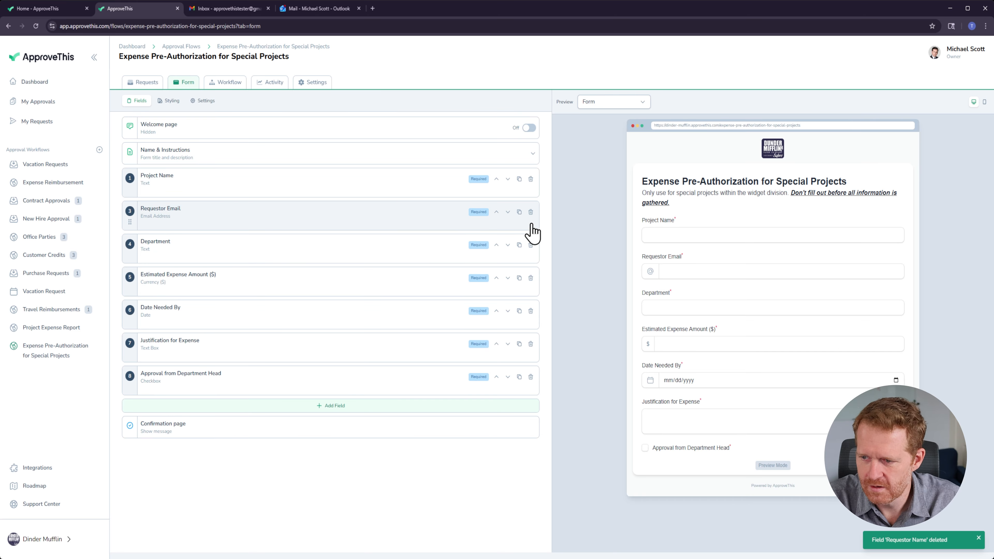
click(530, 212)
click(525, 231)
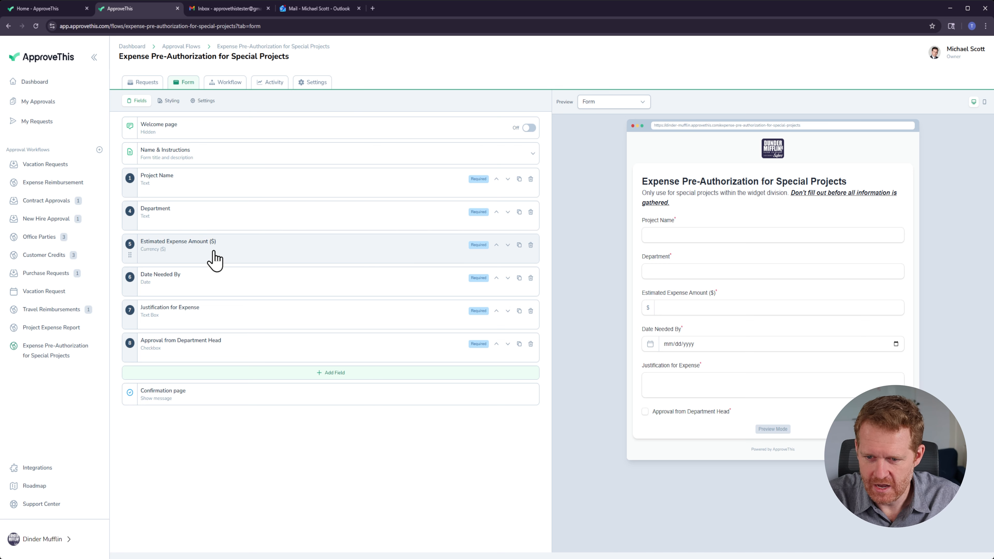
Step: Inspect the Estimated Expense Amount field's currency settings and its Required switch
click(216, 260)
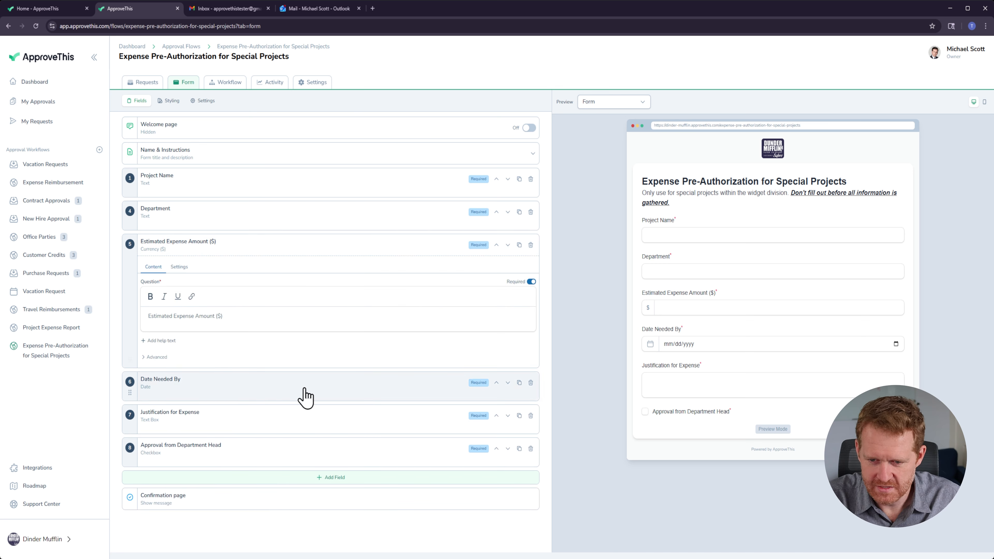
click(179, 268)
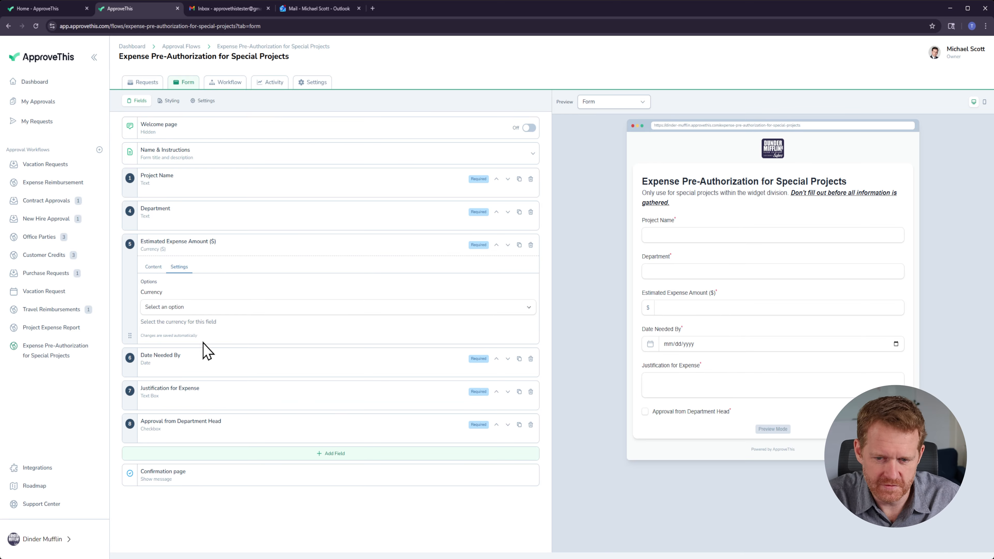
click(186, 309)
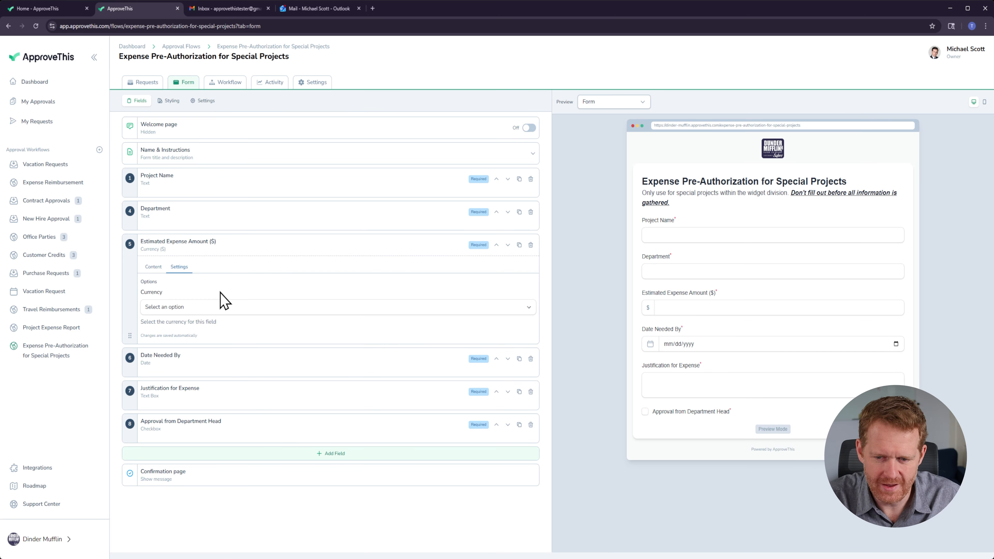
click(153, 268)
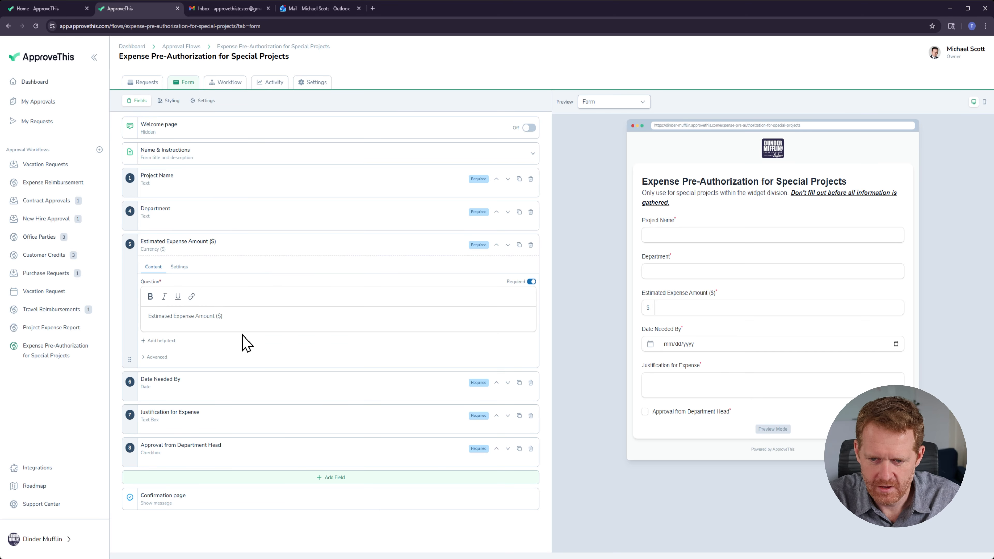
click(532, 282)
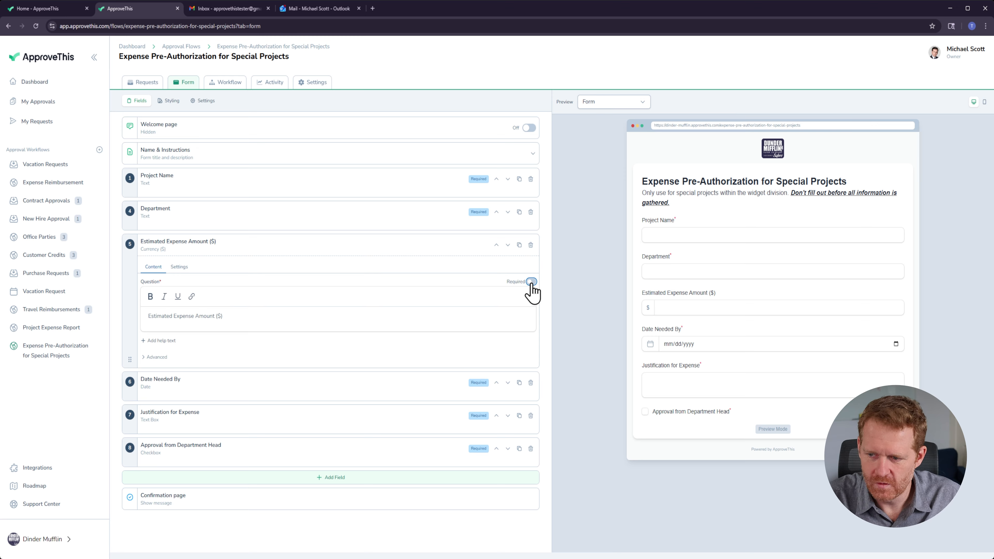
click(531, 282)
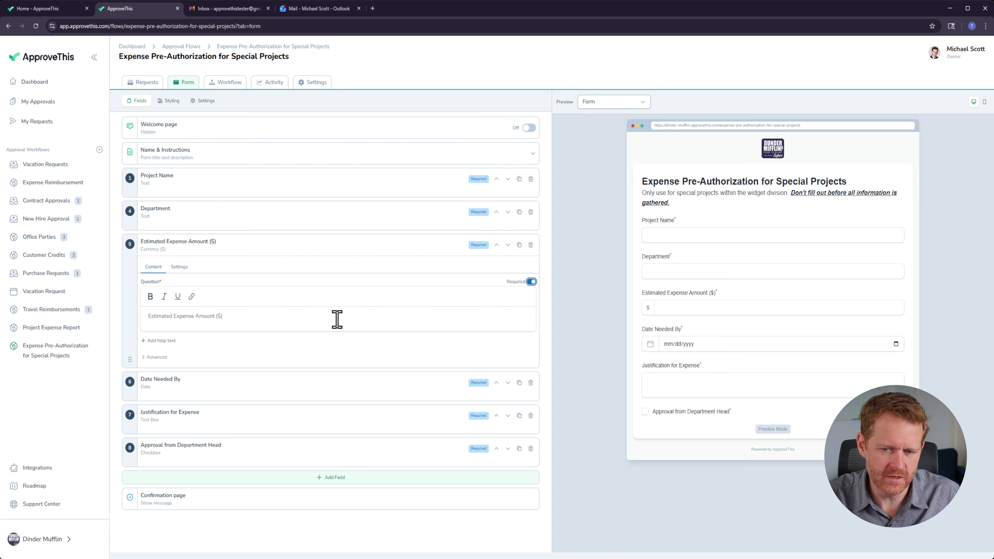
Step: Rename the Estimated Expense Amount field to Final Expense Amount and add the help text "Confirmed by the accounting team."
click(320, 320)
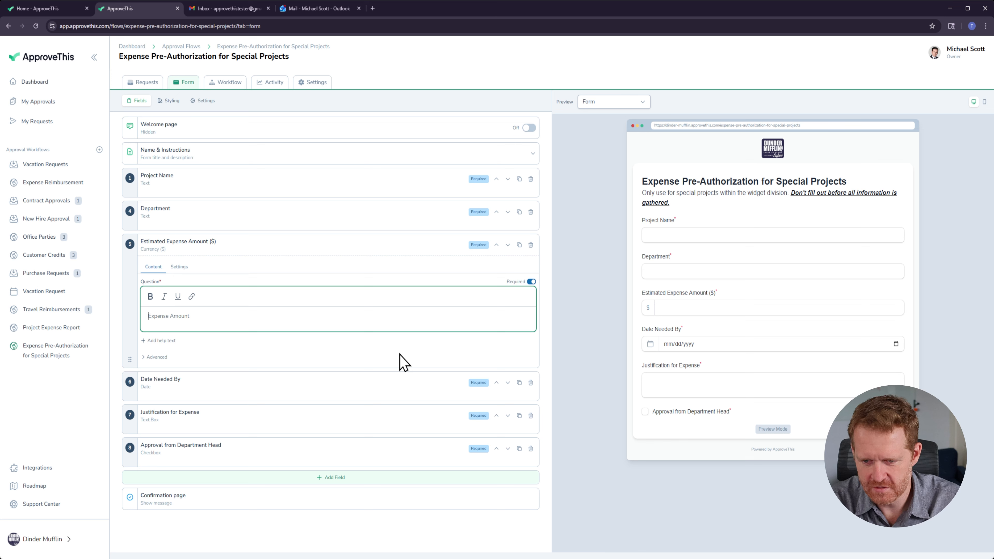
text(nal)
key(Tab)
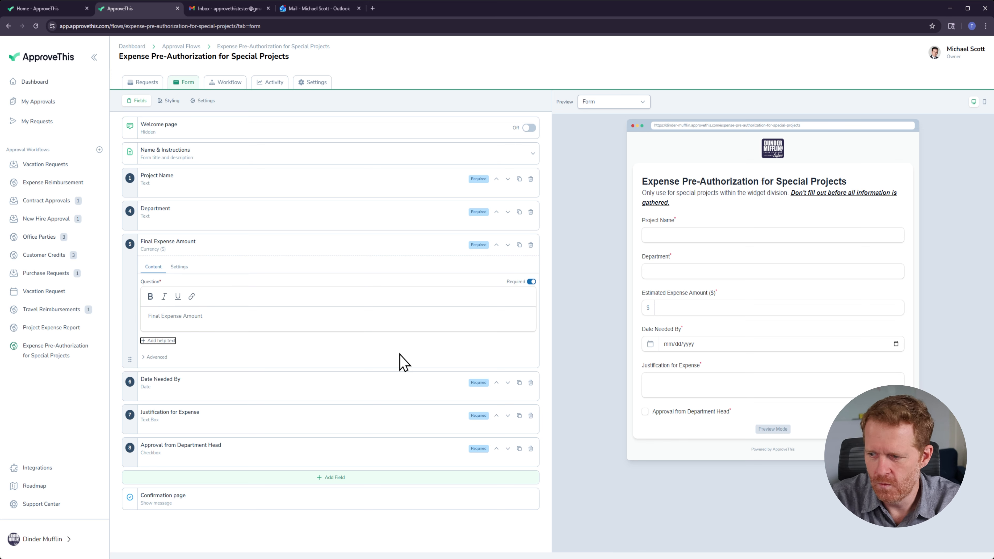
click(164, 344)
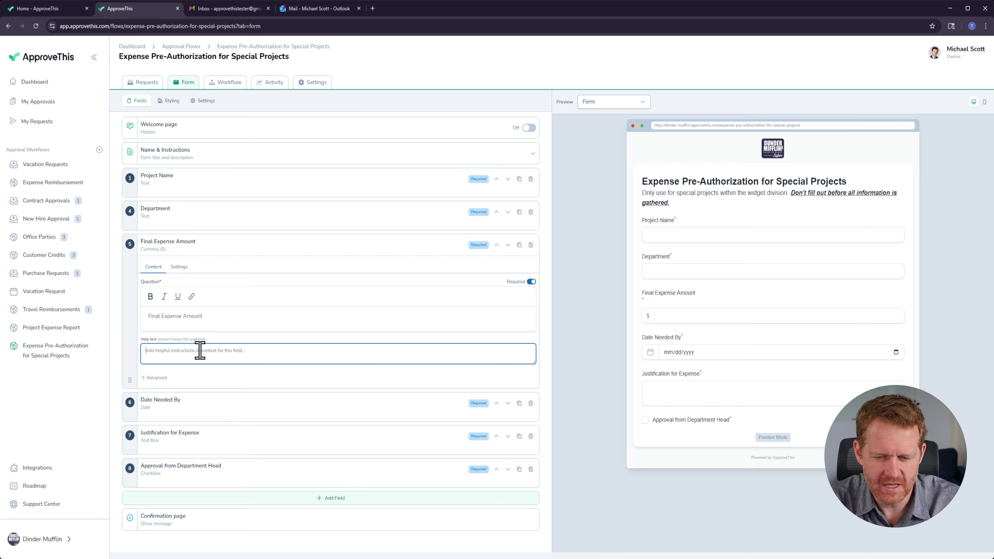
text(Confirmed by the accounting)
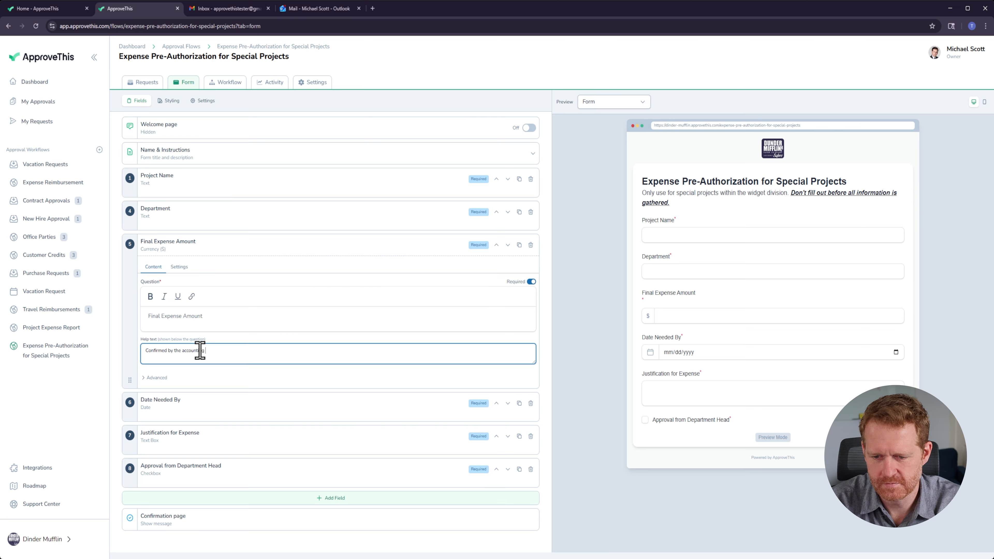
text(.)
key(Tab)
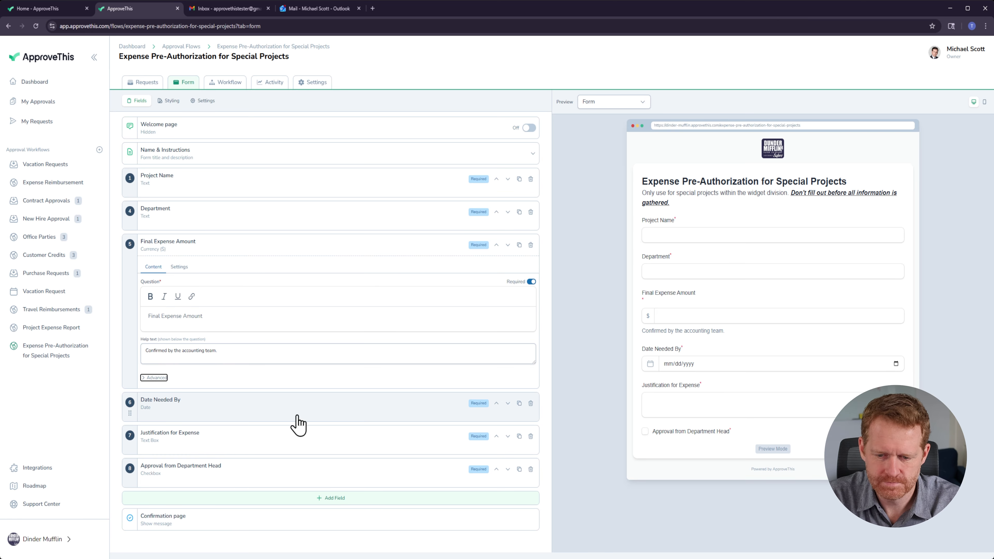
Step: Turn the Date Needed By field's advanced Private option on and back off
click(265, 407)
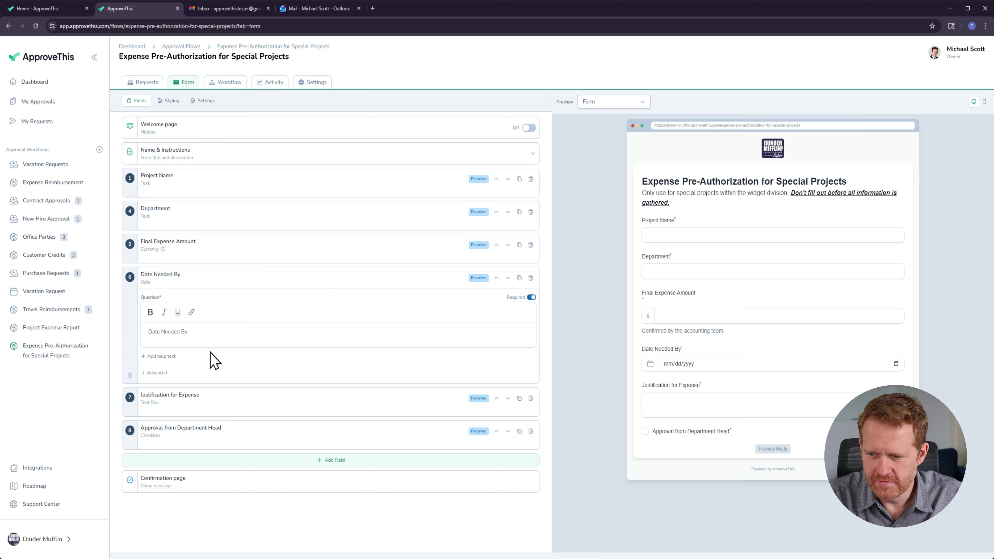
click(157, 372)
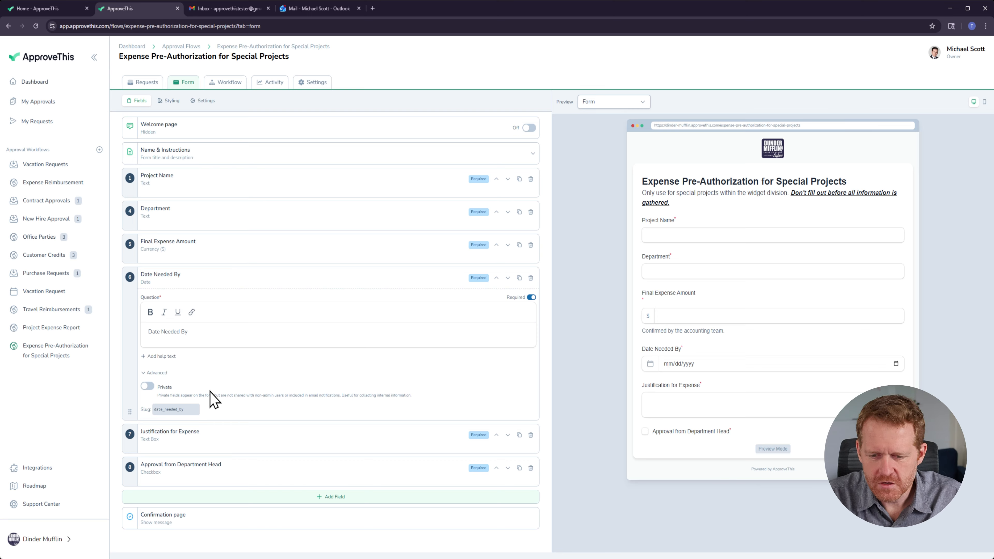
click(148, 387)
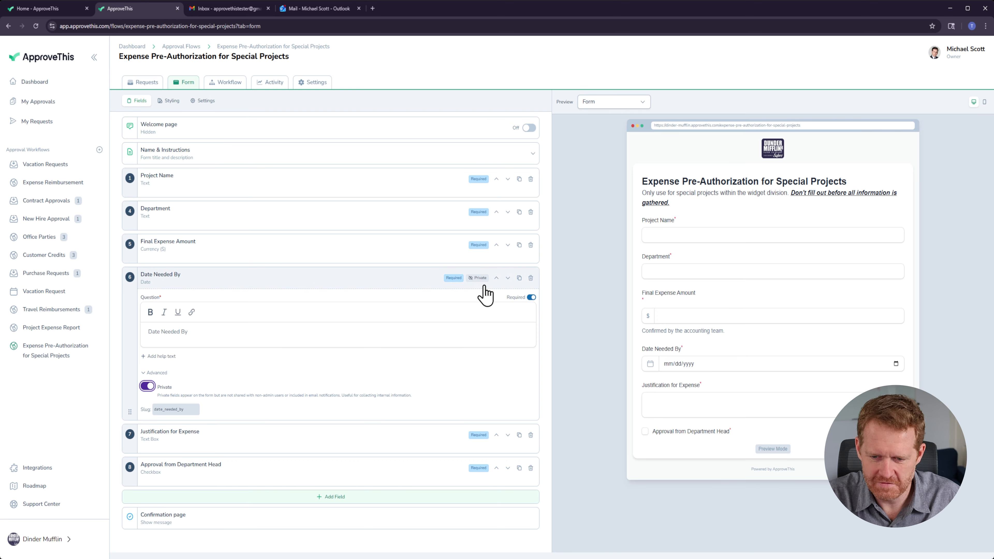
mouse_move(475, 288)
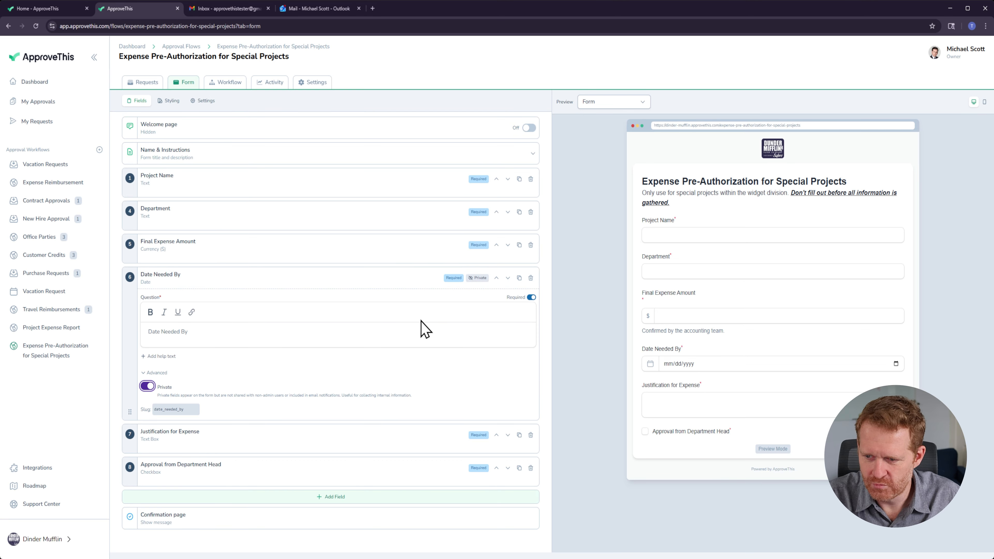
click(146, 387)
Step: Add a File Upload field below the Approval from Department Head field
click(265, 447)
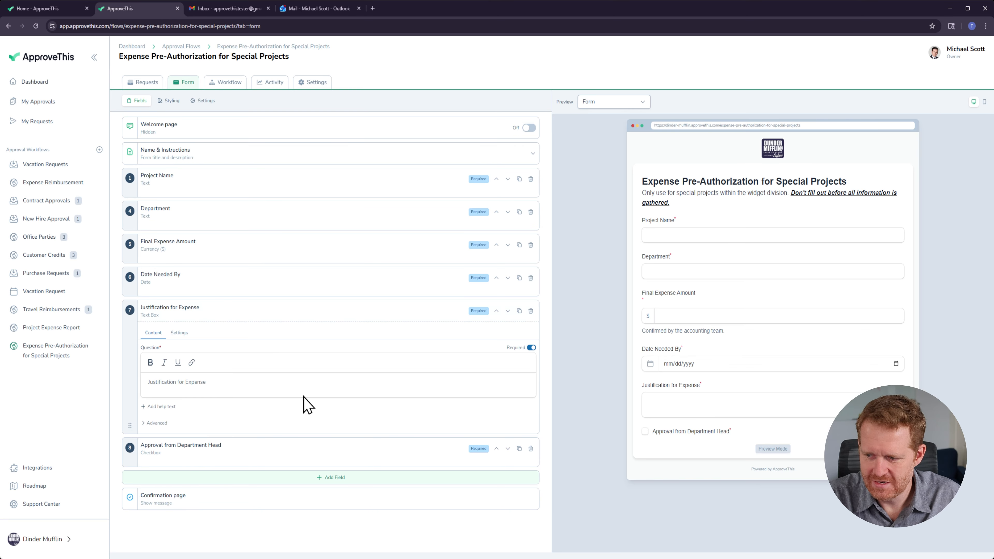
click(693, 405)
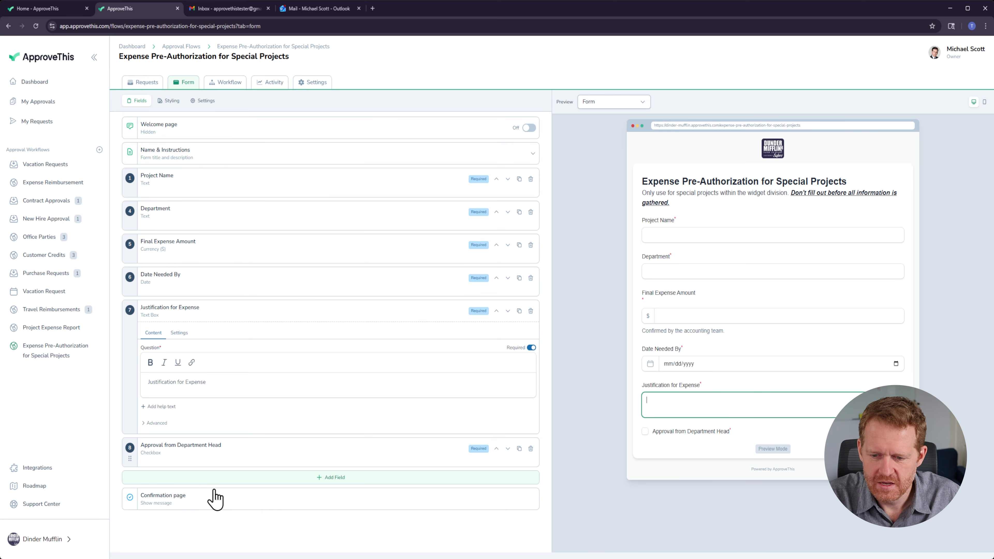
click(313, 480)
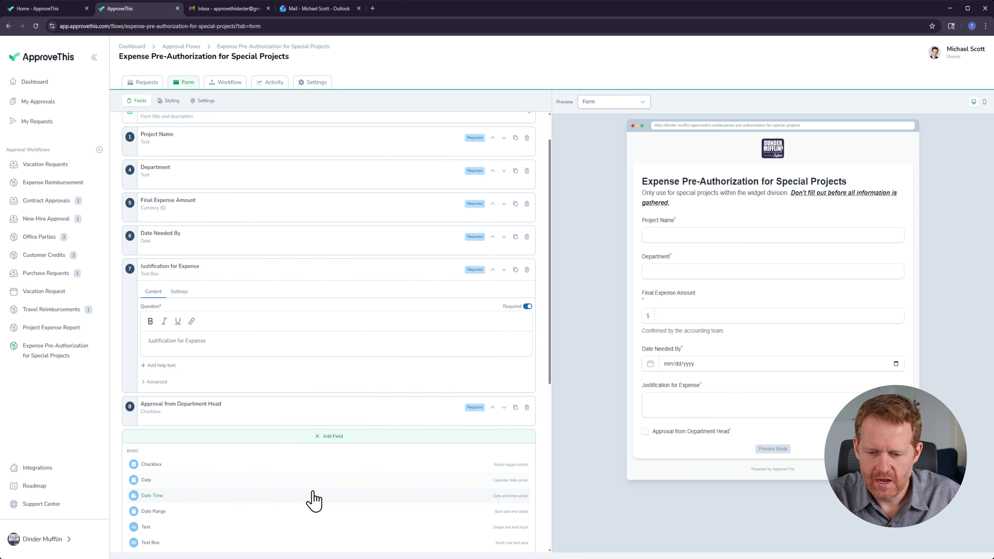
scroll(314, 481, down, 6)
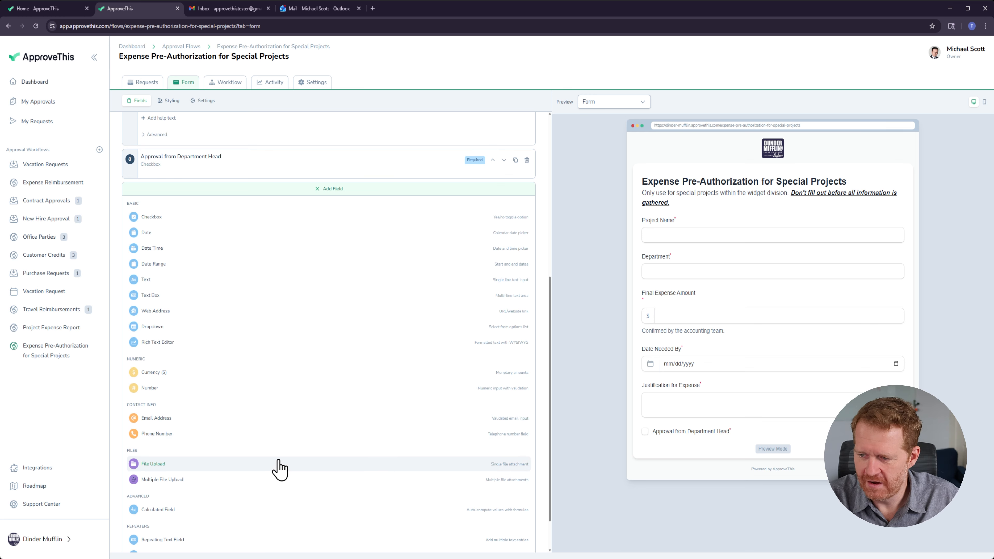
scroll(278, 468, down, 1)
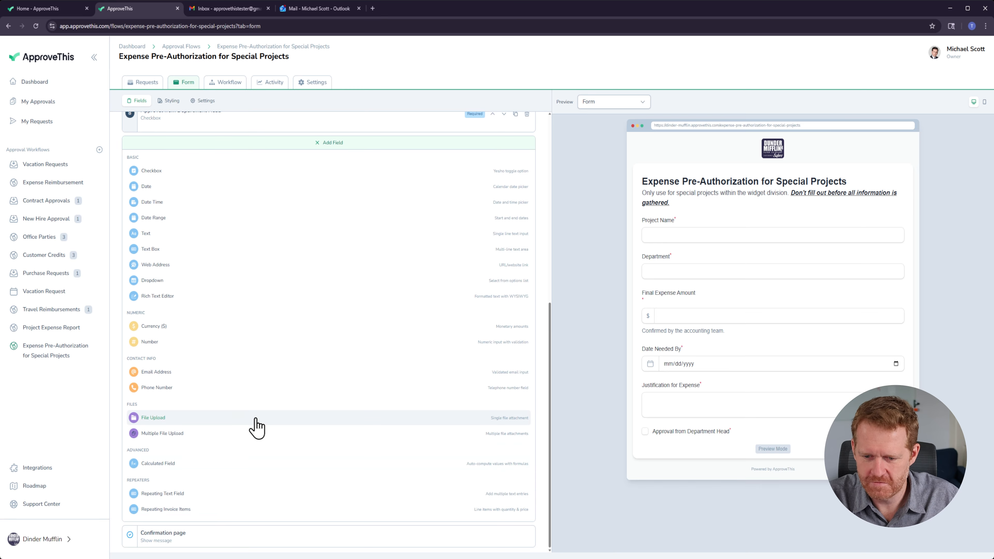
click(256, 427)
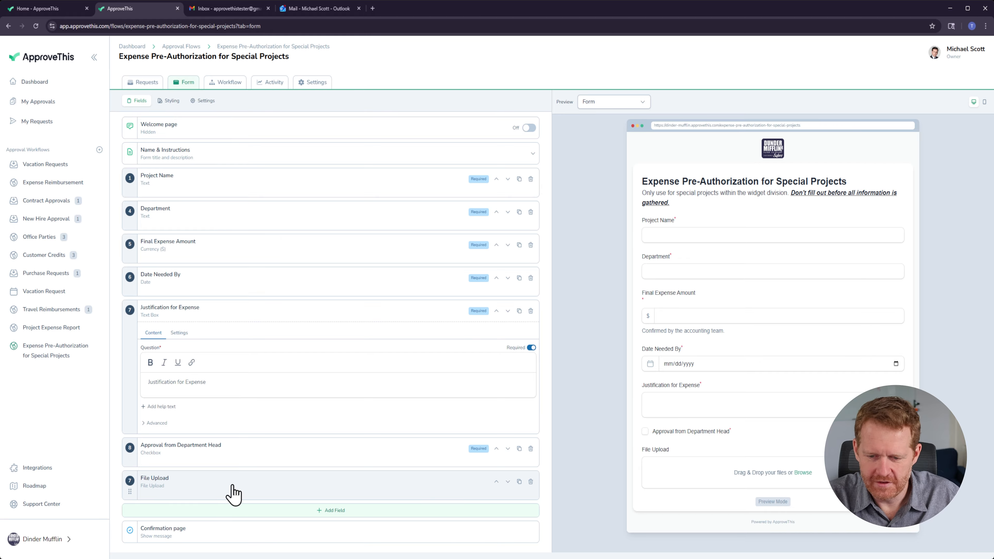
Step: Make the File Upload field required
click(235, 492)
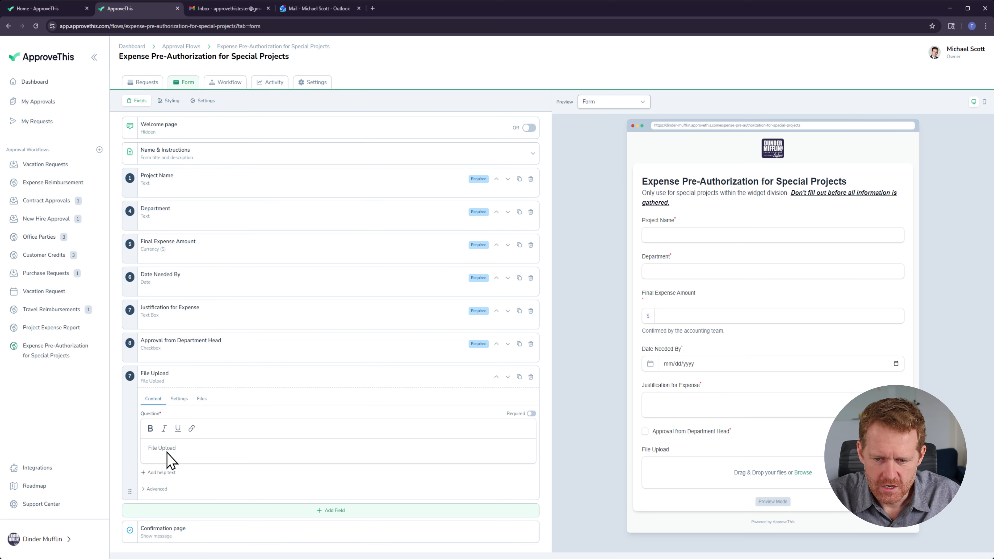
click(179, 398)
scroll(176, 411, down, 2)
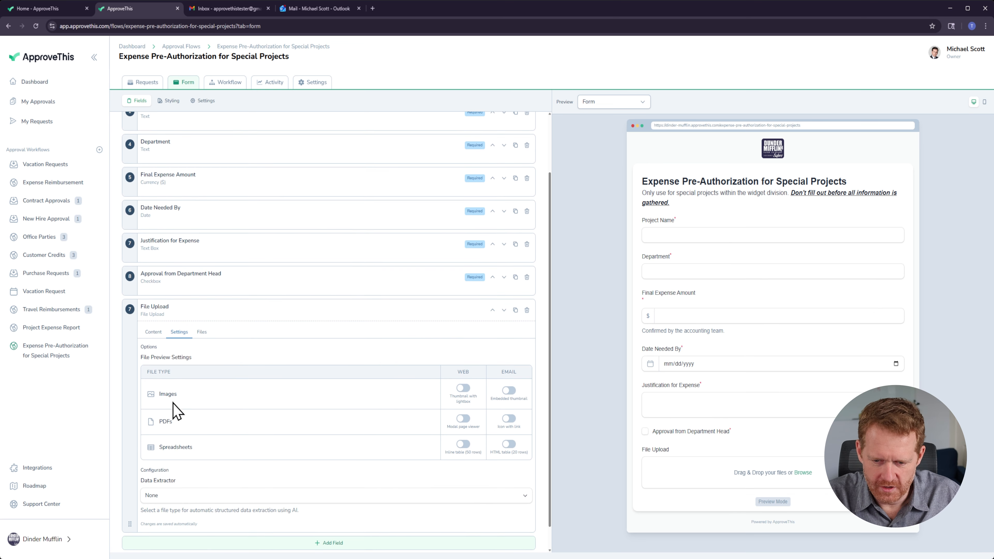
click(152, 316)
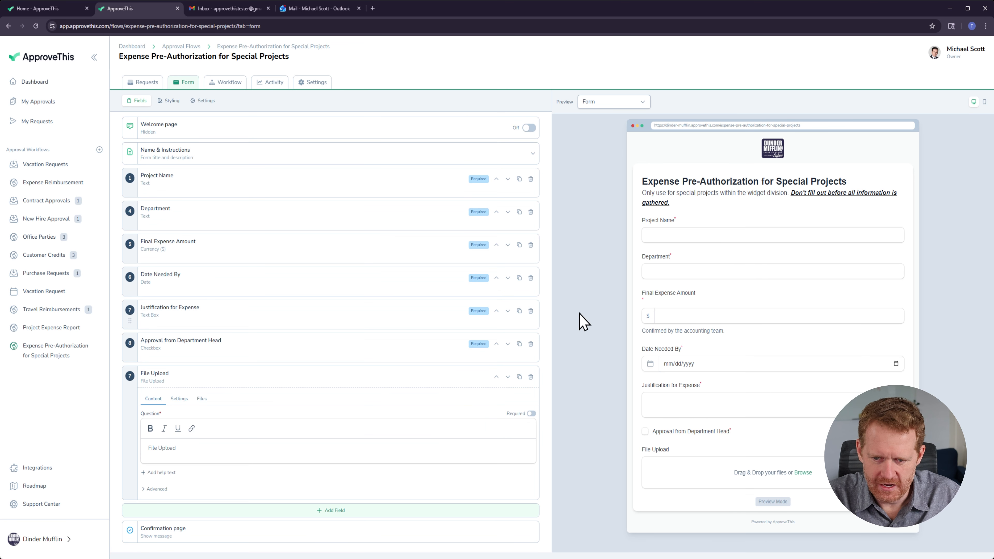
click(531, 414)
click(179, 399)
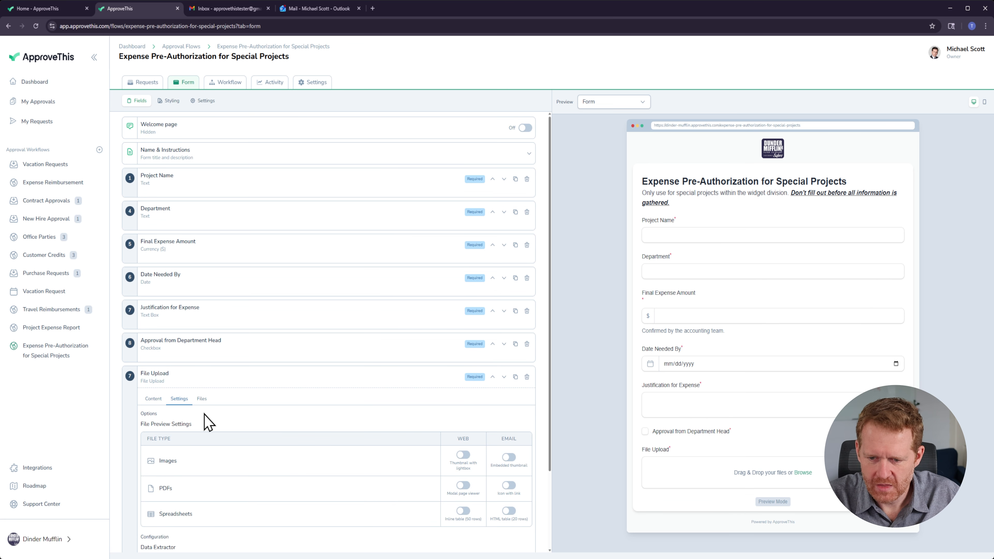
Step: Enable web and email previews for Images and PDFs in the File Upload field's preview settings
scroll(201, 419, down, 3)
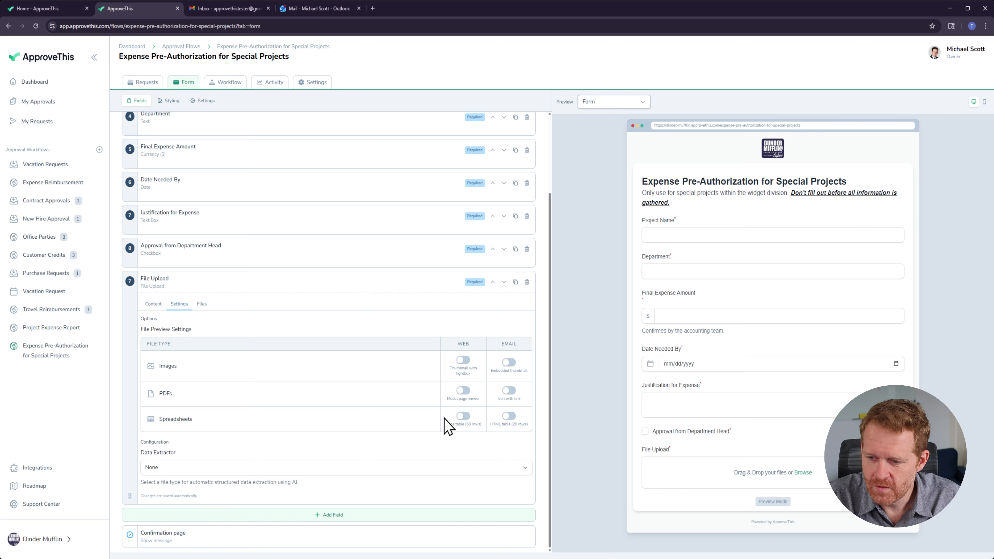
click(464, 361)
click(508, 362)
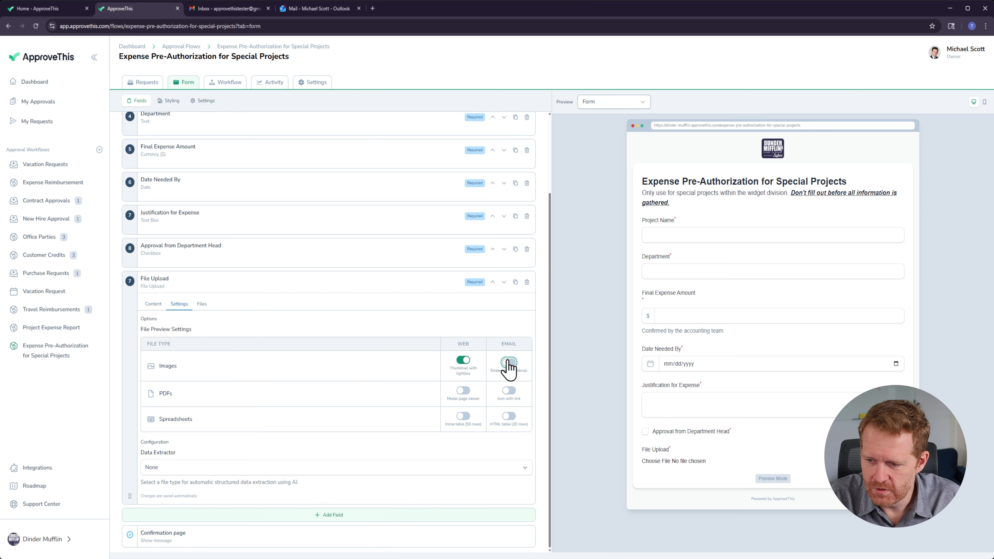
click(463, 391)
click(509, 390)
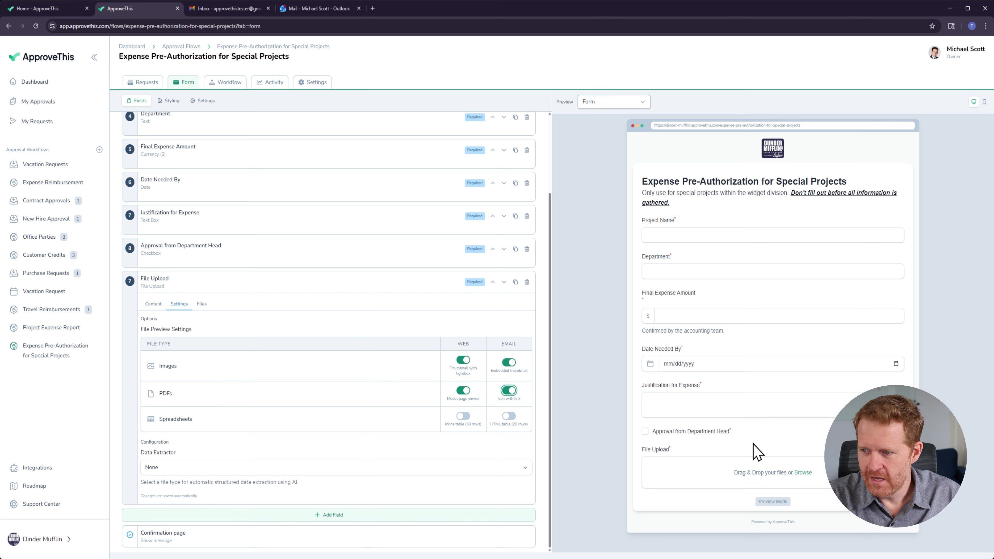
Step: Review the form's styling options and security settings
scroll(392, 349, up, 3)
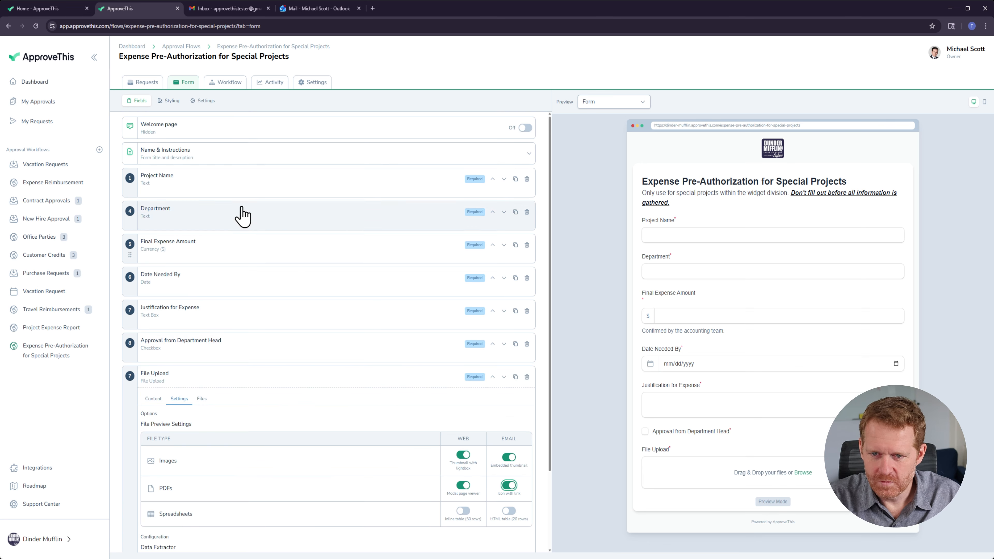
click(171, 103)
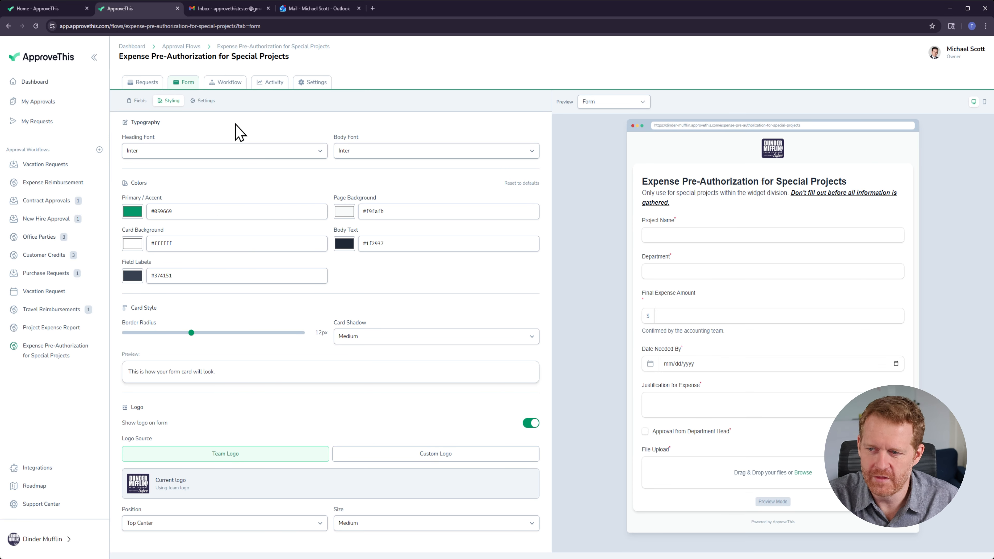
click(209, 108)
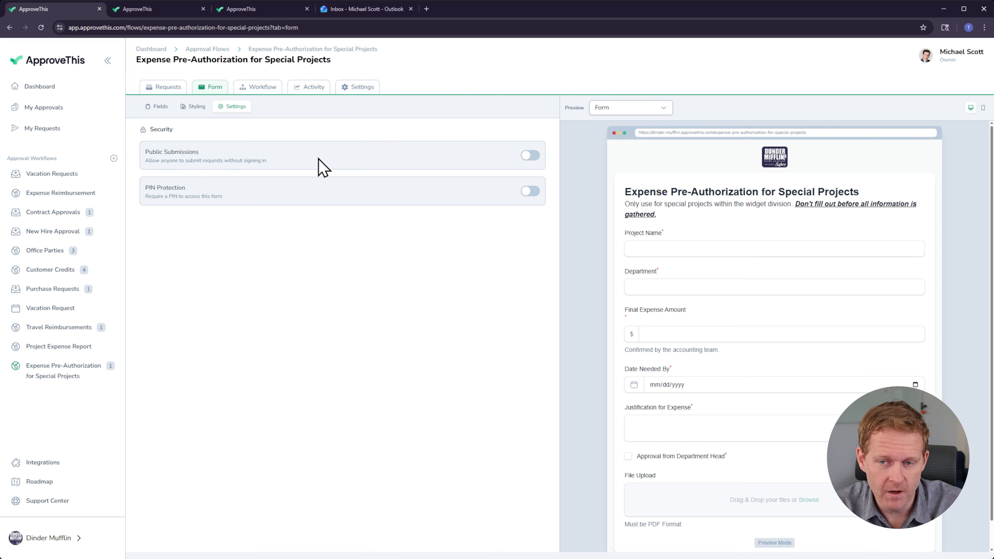
Step: Turn on Public Submissions and check PIN Protection in the form's security settings
click(530, 157)
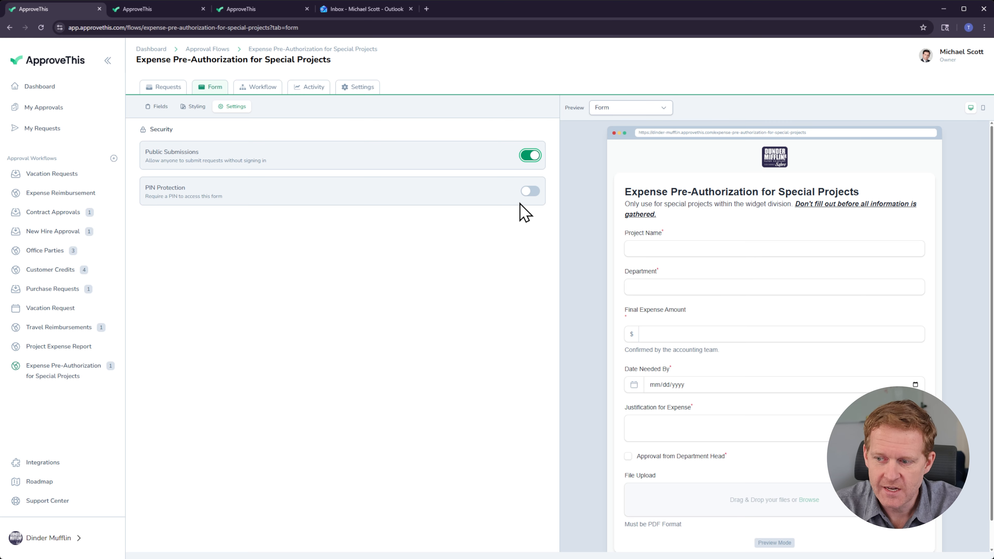
click(531, 192)
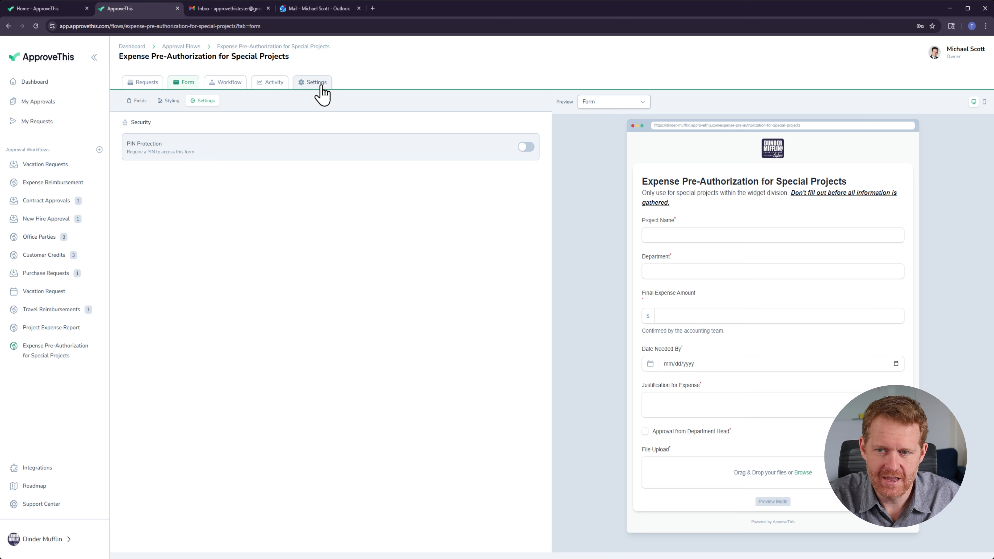
Step: Open the workflow's requests and switch between the table and kanban views
click(161, 84)
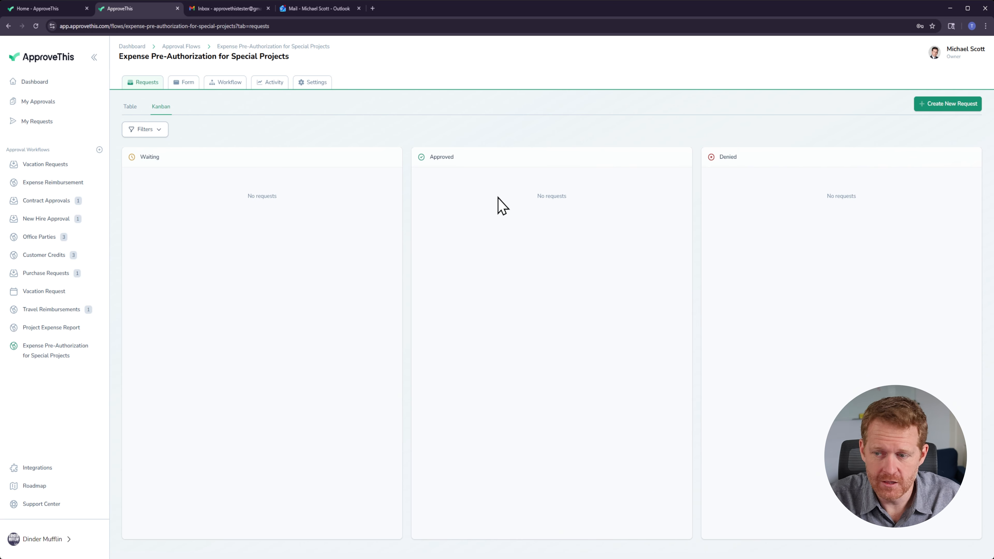
click(130, 107)
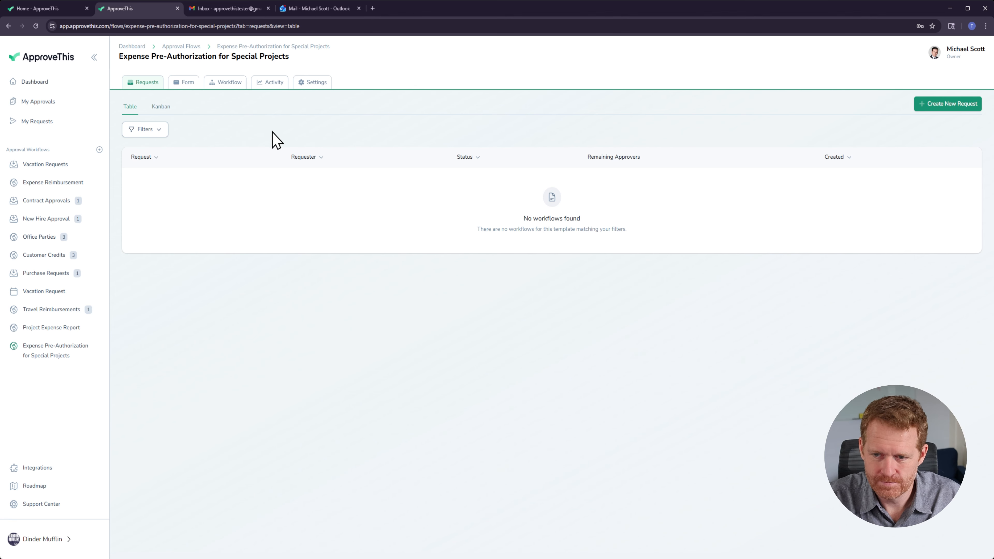
click(161, 106)
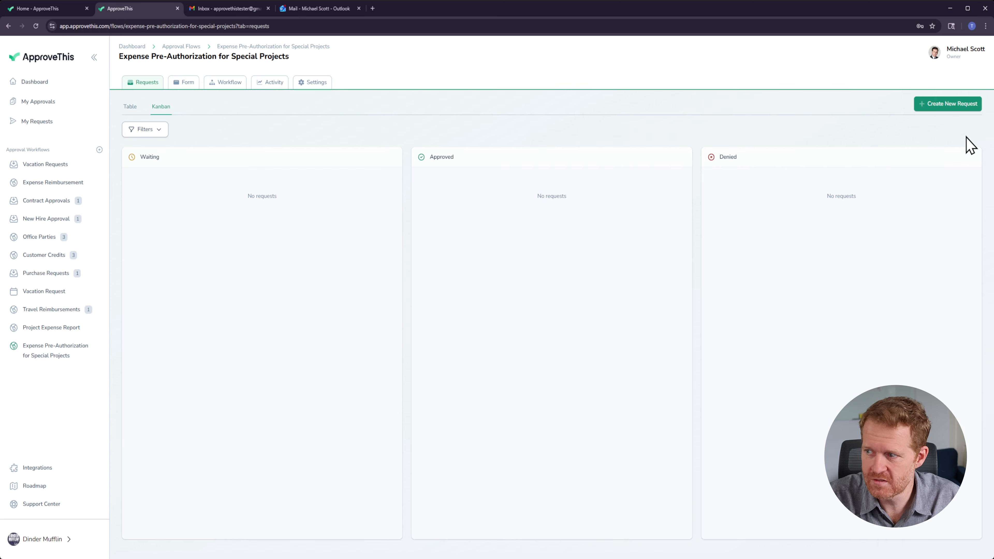
Step: Start a new request and enter Project Name Widget, Department Special Projects and a Final Expense Amount of 100
click(938, 106)
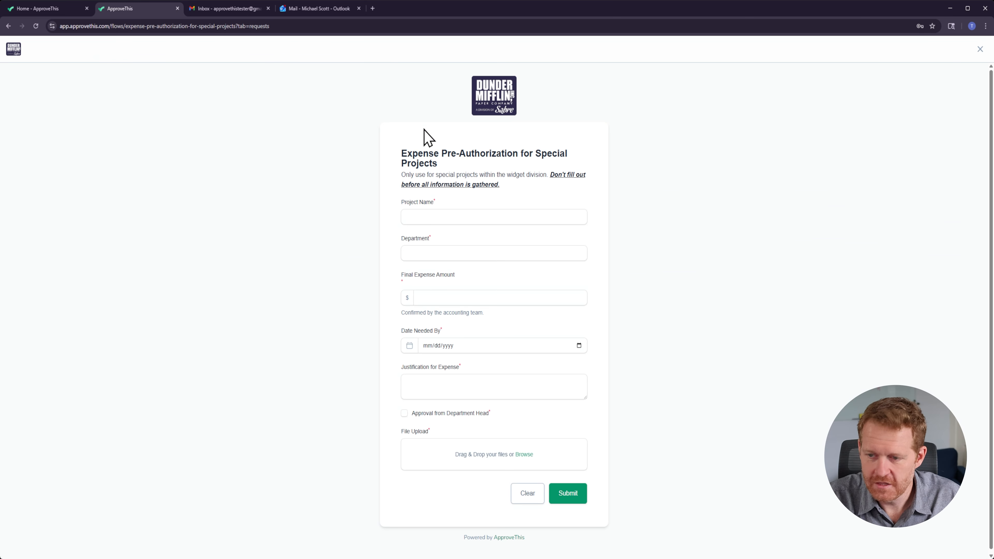
click(458, 220)
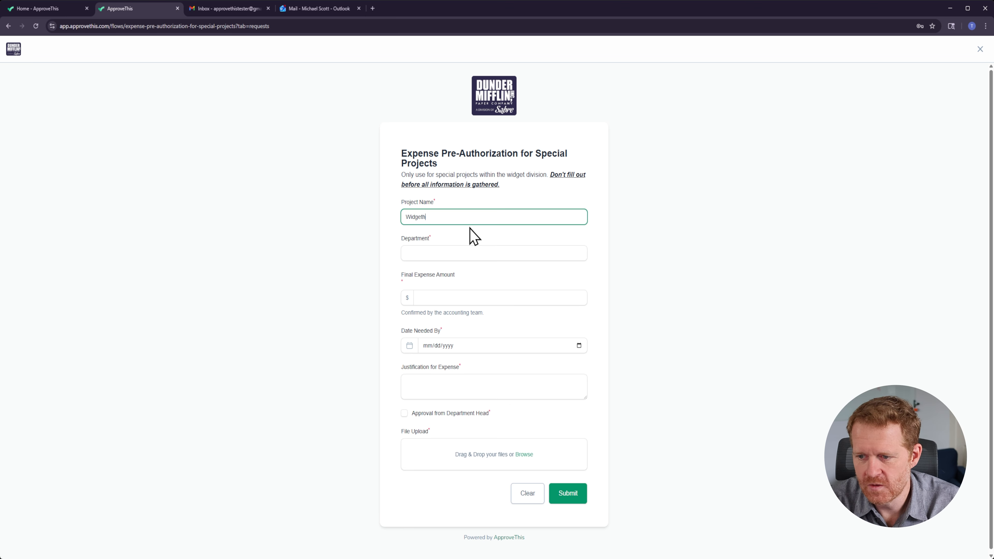
text(Widgeth)
key(BackSpace)
key(Tab)
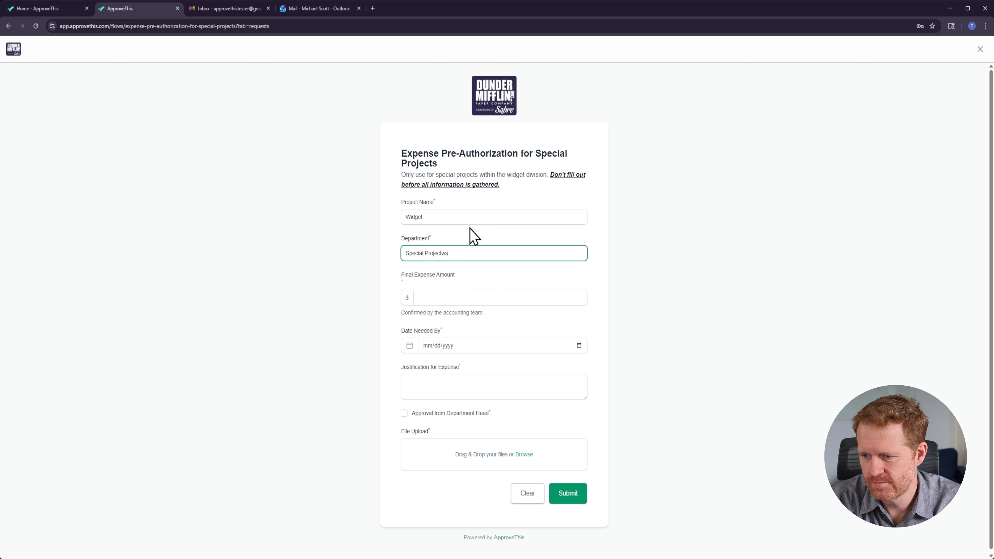
key(Tab)
text(100)
key(Tab)
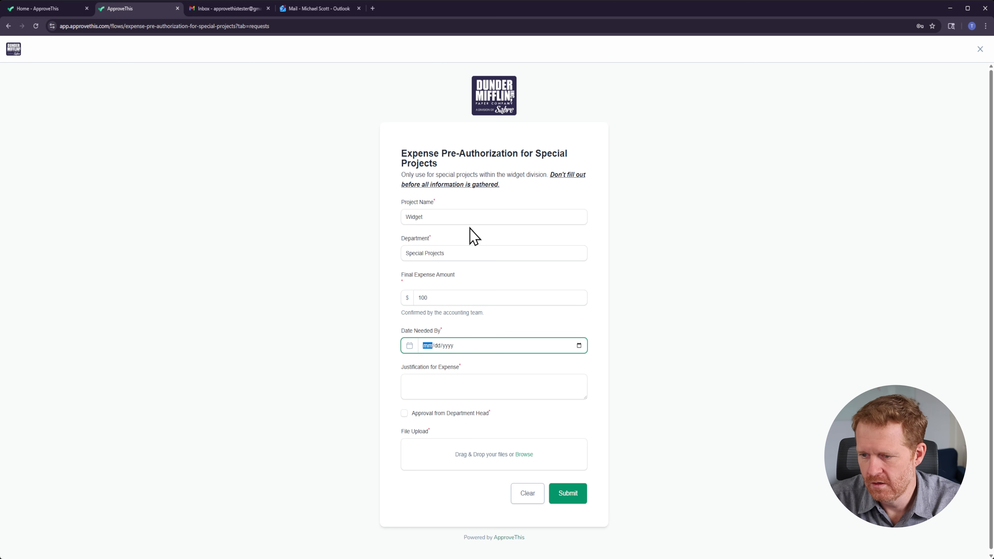
Step: Set Date Needed By to 01/22/2026, justify it as necessary to proceed, and tick Approval from Department Head
click(579, 345)
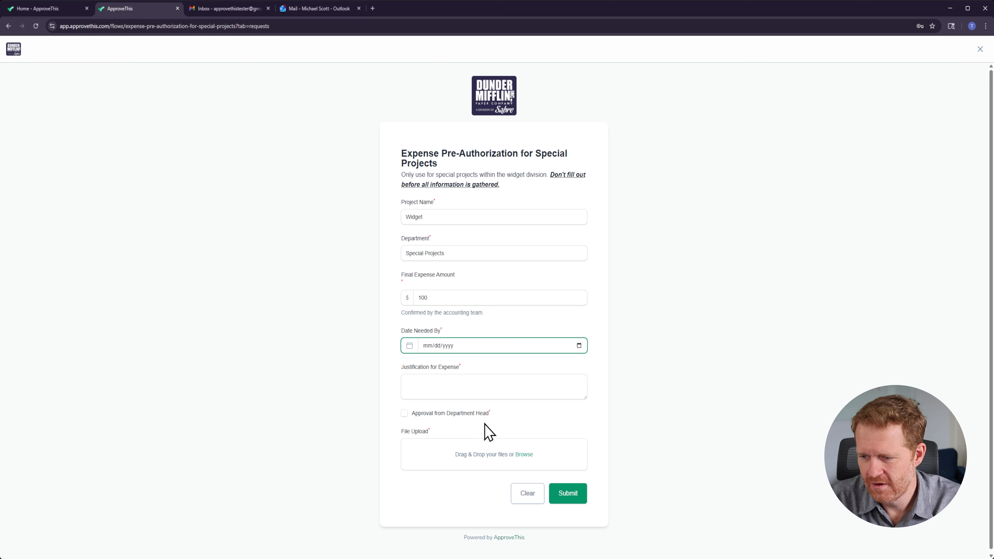
click(480, 450)
click(435, 388)
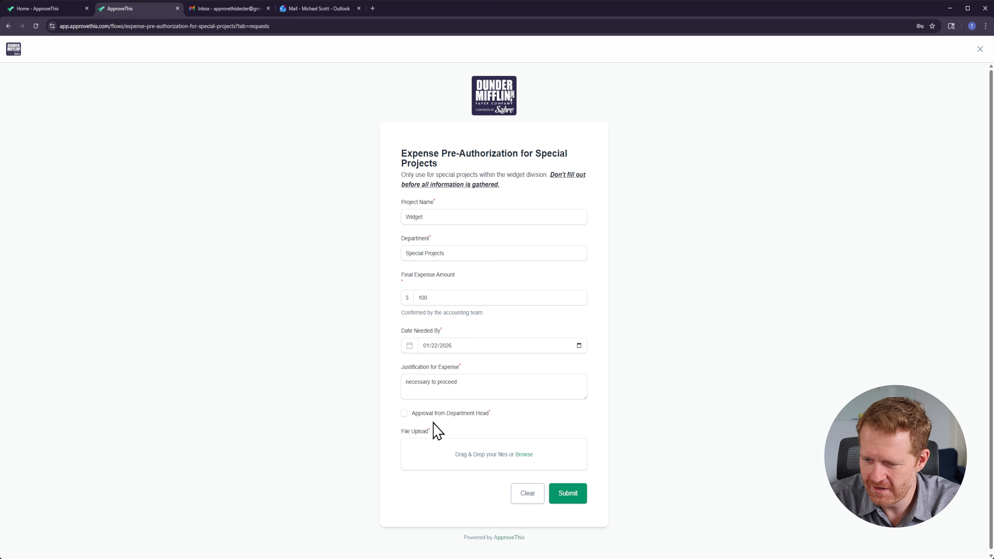
click(404, 413)
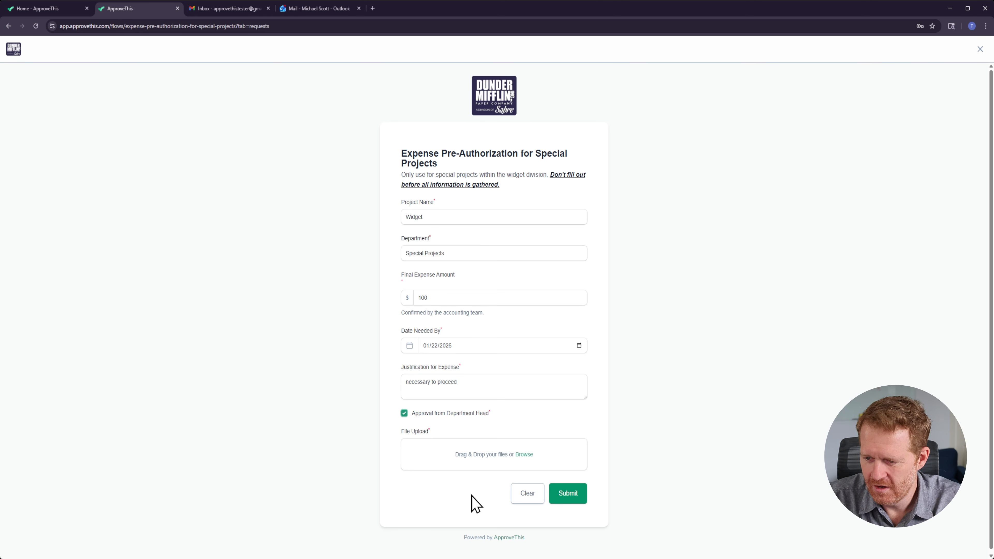
Step: Attach a screenshot file to File Upload, submit the request and close the confirmation
click(521, 455)
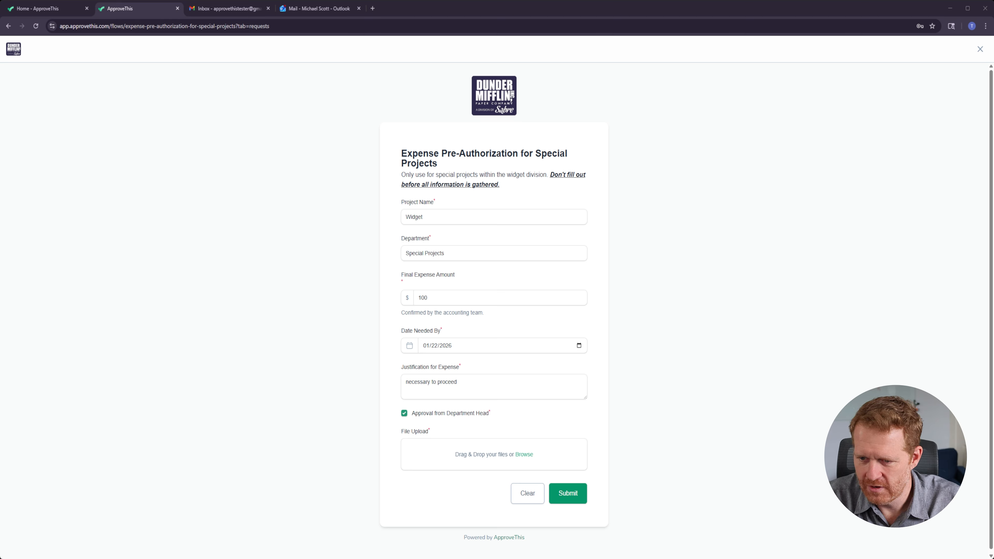
key(Return)
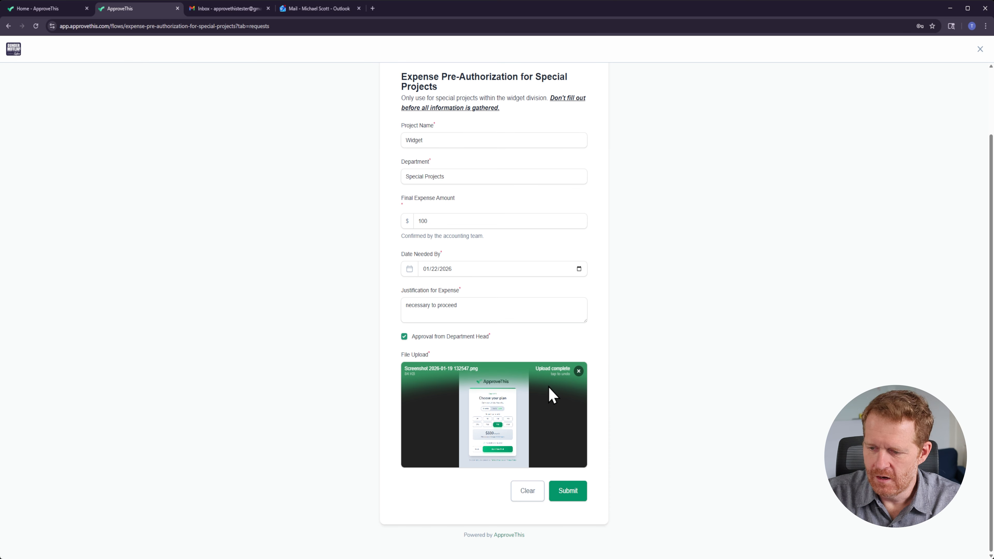
click(567, 492)
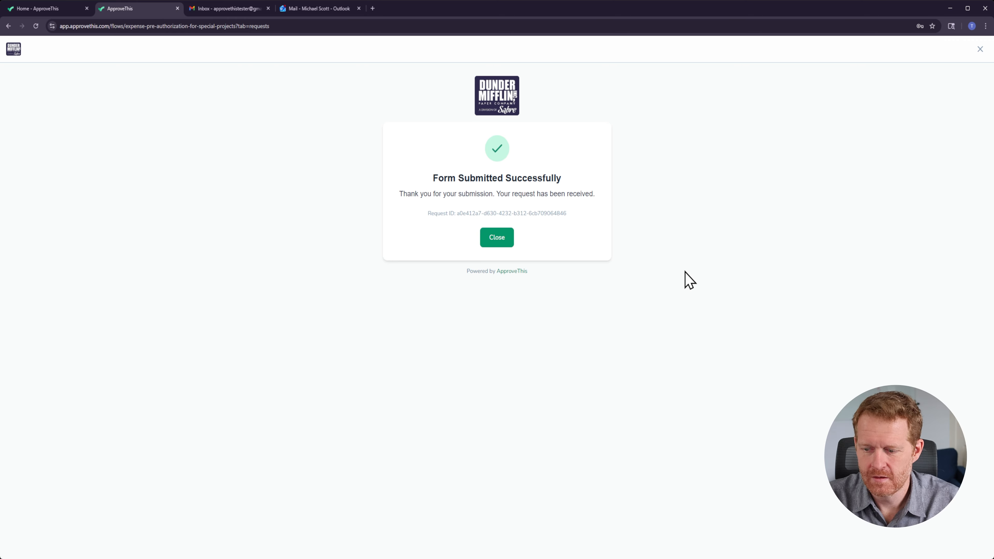
click(498, 239)
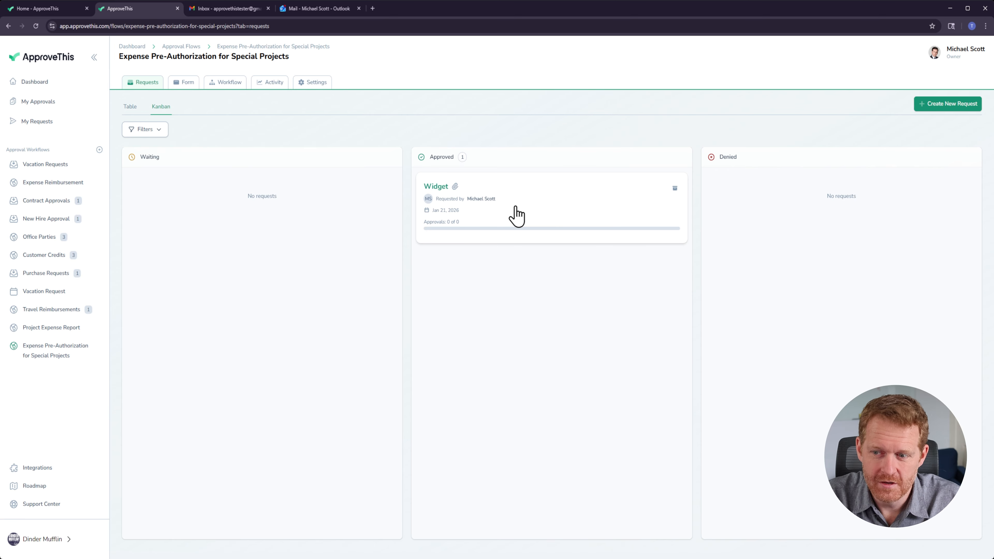
Step: Open the submitted Widget request and review its details, attached file and approvals, then return to the requests board
click(527, 216)
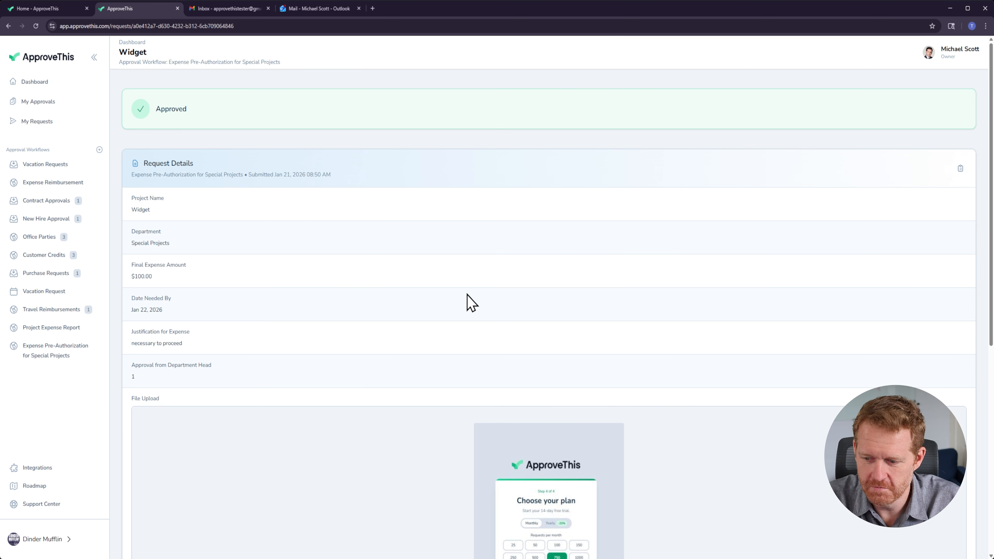
scroll(442, 302, down, 1)
scroll(163, 115, down, 1)
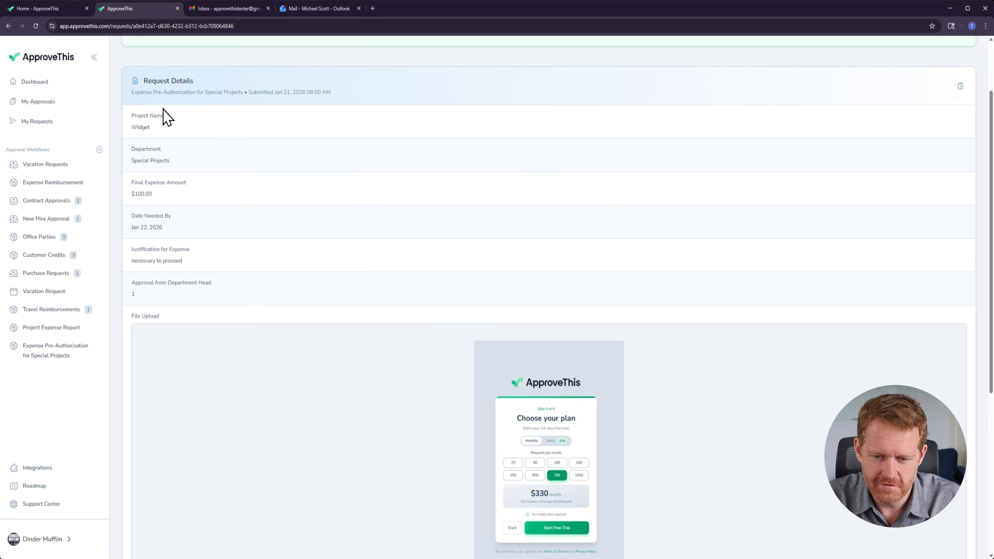
scroll(172, 125, up, 2)
scroll(215, 173, down, 7)
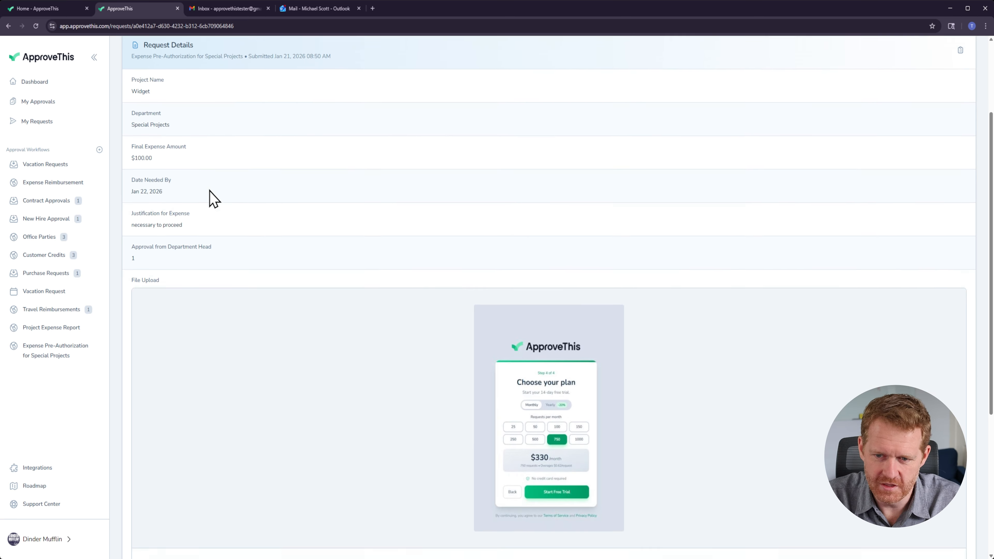
scroll(251, 282, down, 2)
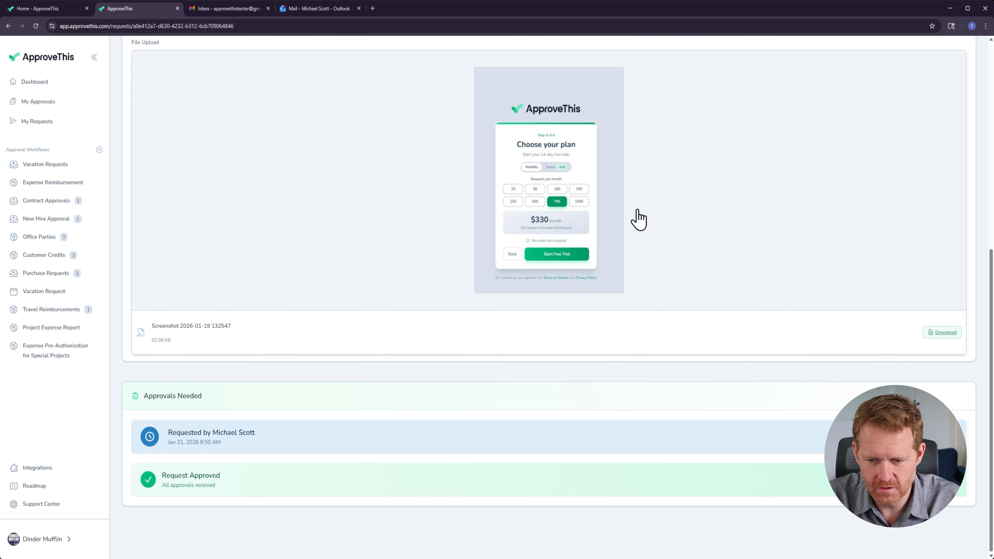
scroll(555, 172, up, 1)
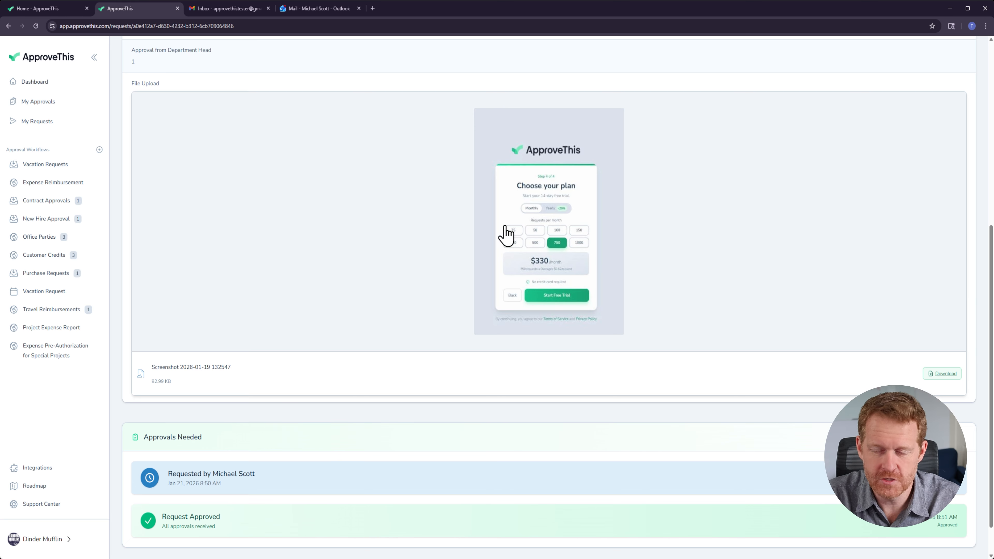
scroll(536, 310, down, 1)
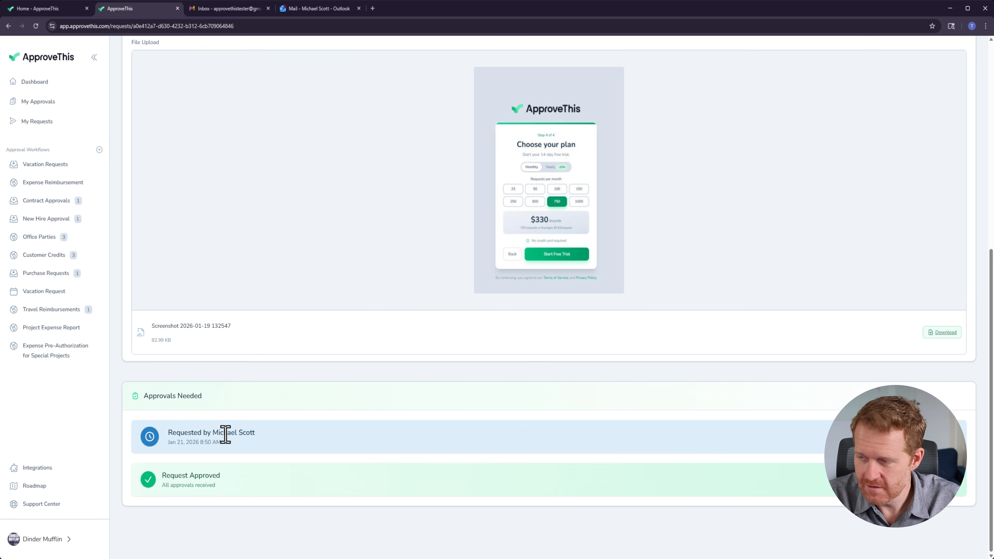
drag(233, 489, 155, 472)
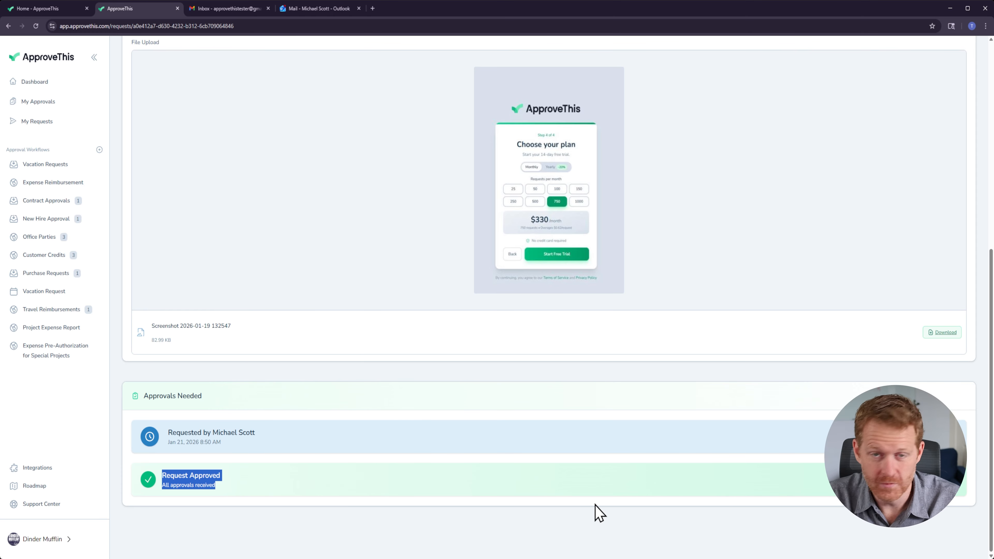
scroll(508, 403, up, 9)
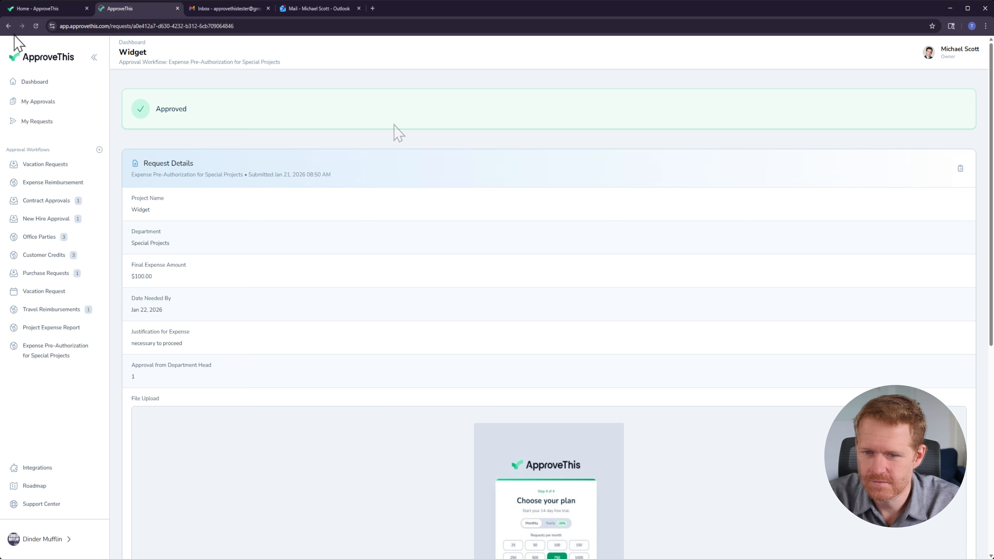
click(8, 26)
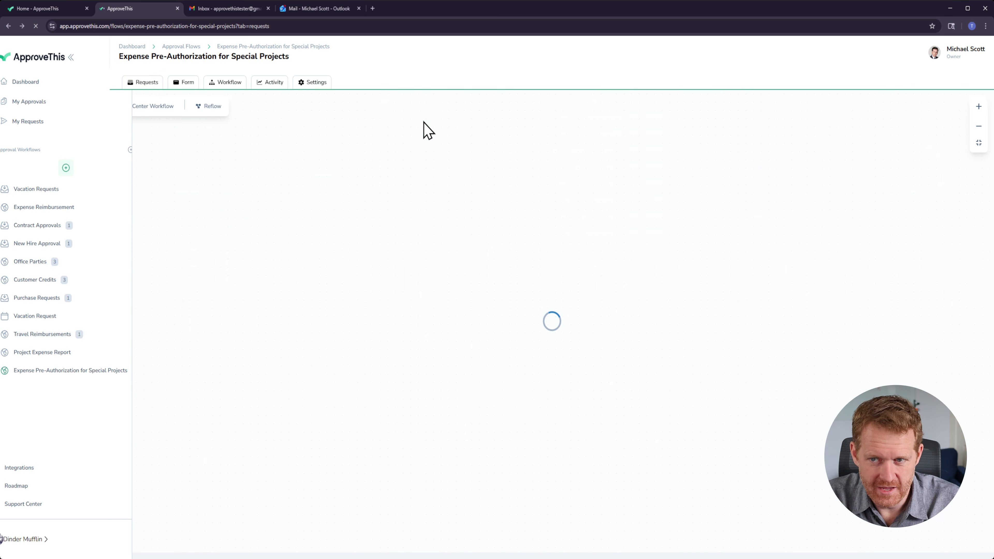
Step: Add an approval step after the form start in the workflow and browse the list of available approvers
click(213, 84)
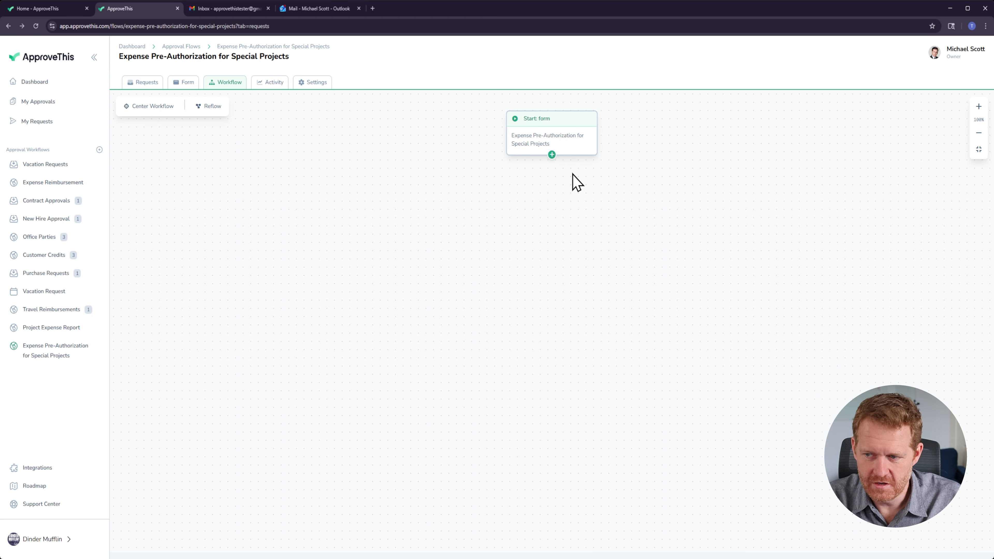
click(551, 154)
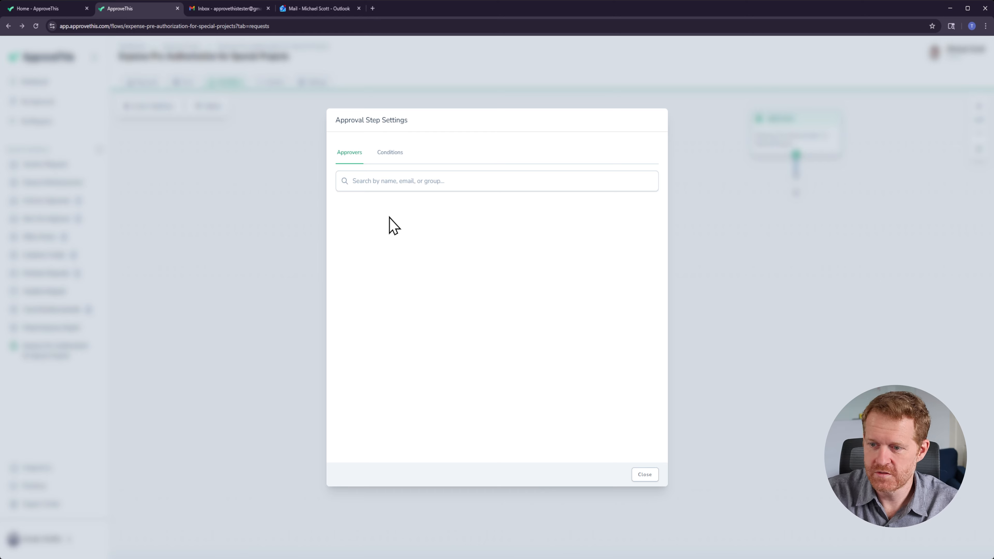
click(374, 183)
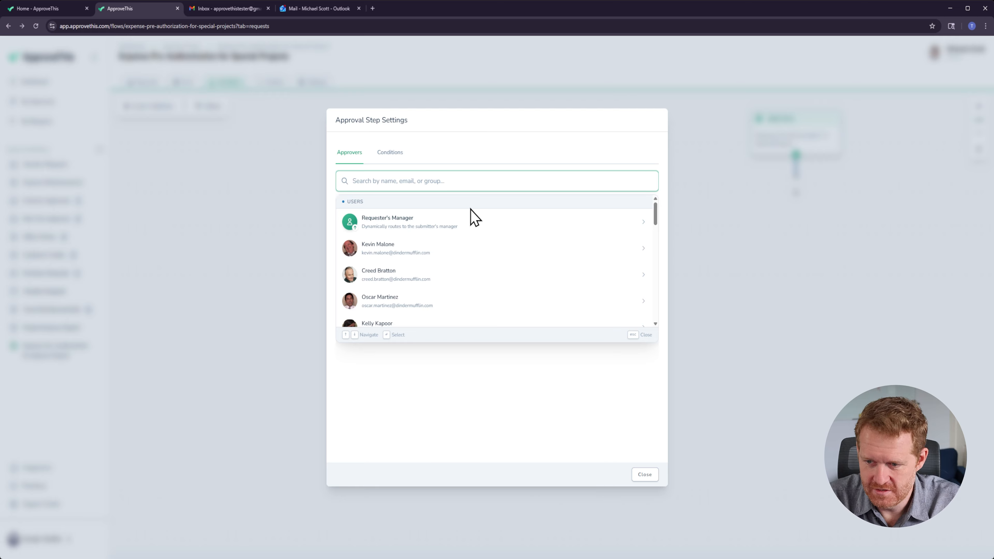
key(Down)
key(Down)
key(Down)
key(Down)
key(Down)
key(Down)
key(Down)
key(Down)
key(Down)
key(Down)
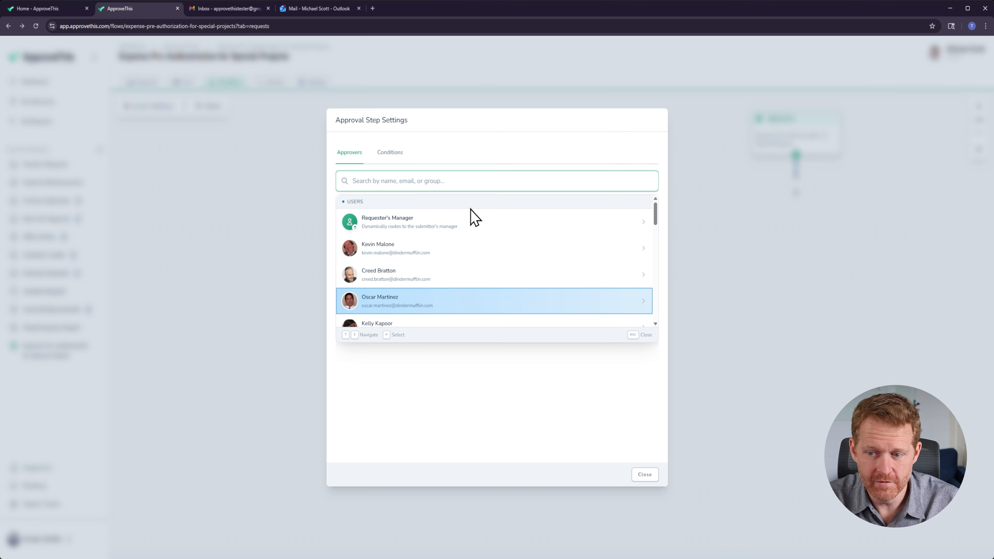
key(Down)
key(Down)
key(Down)
key(Down)
key(Down)
key(Down)
key(Down)
key(Down)
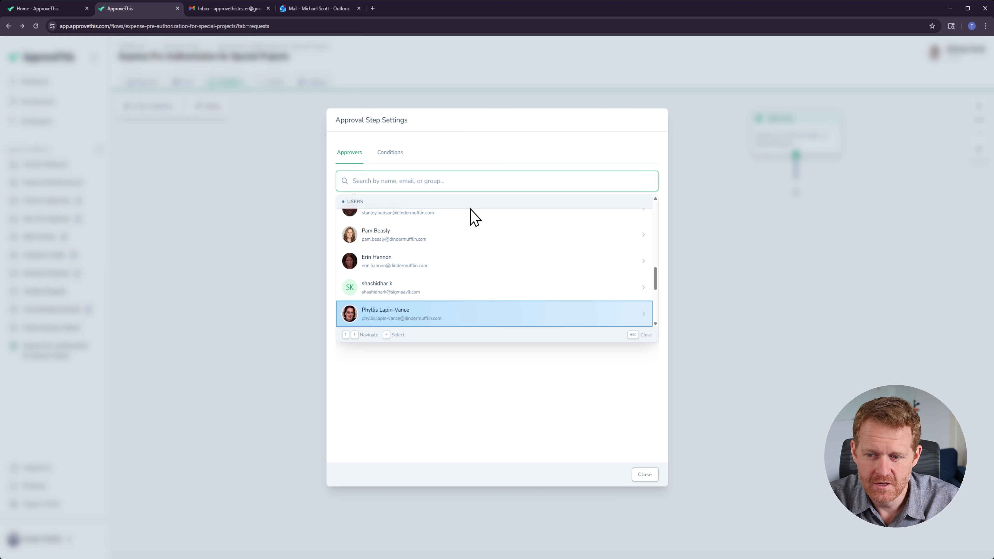
key(Up)
key(Up)
key(Up)
key(Up)
key(Up)
key(Up)
key(Up)
key(Up)
key(Up)
key(Up)
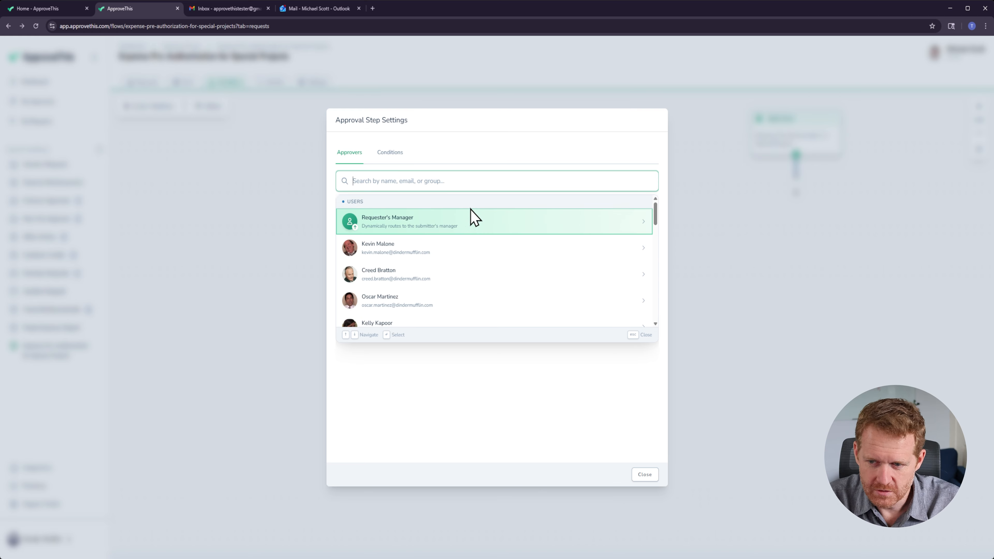
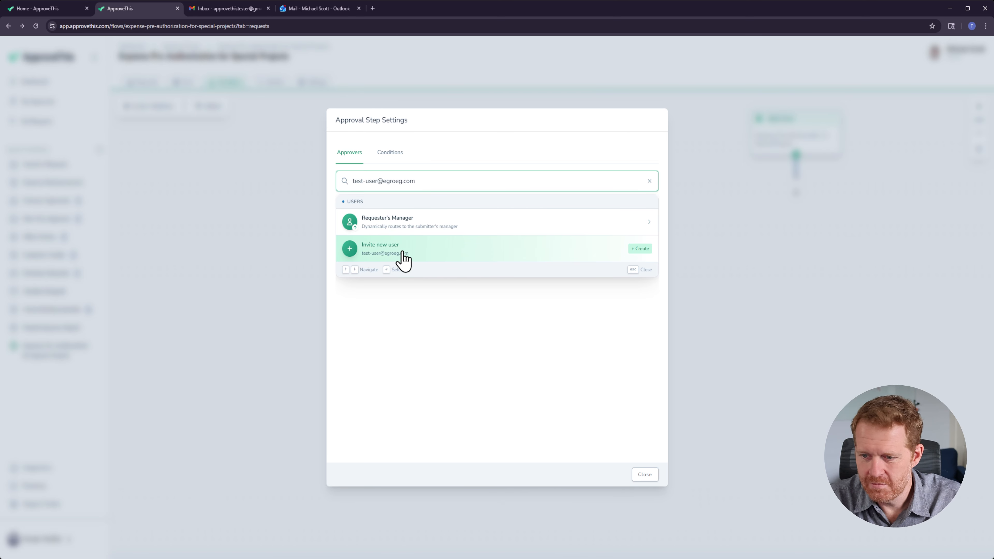
Step: Search the approver list by a new e-mail address and choose to invite it as a new user
click(421, 258)
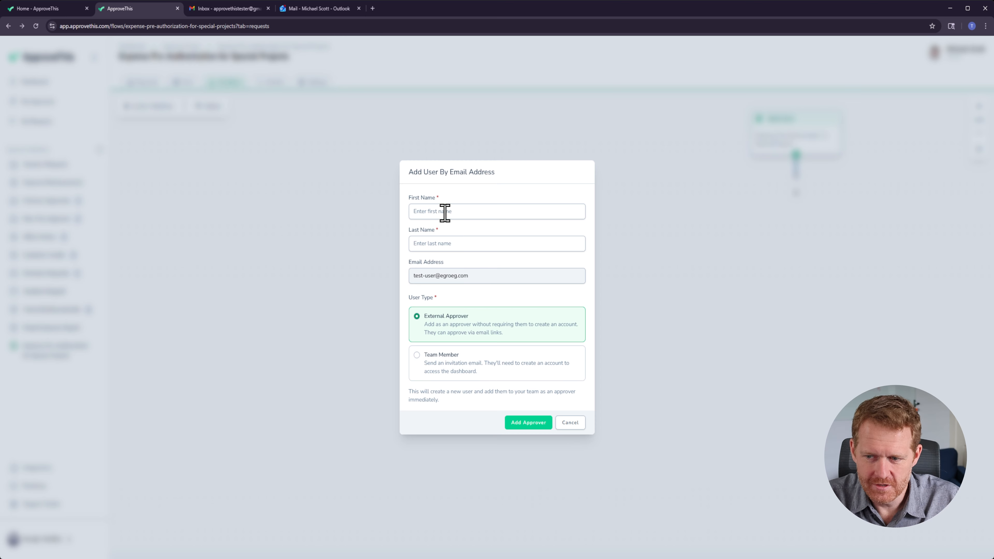
Step: Enter the new approver's first and last name and add them as an External Approver
click(445, 212)
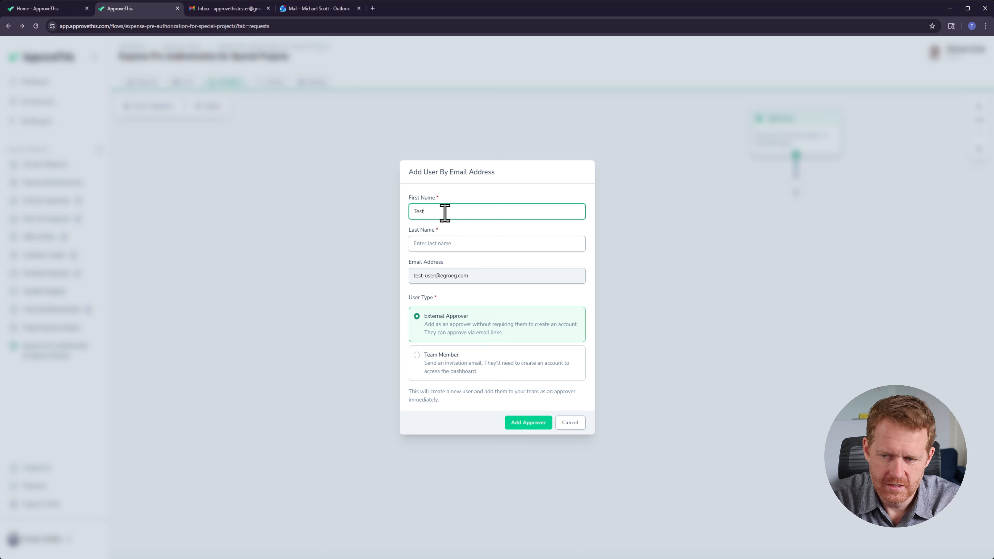
key(Tab)
text(U)
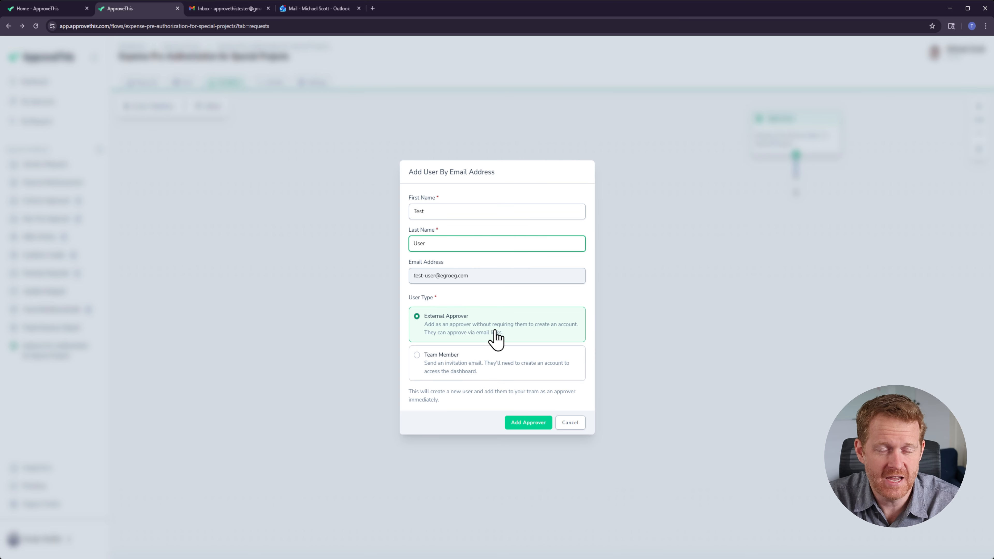
click(532, 427)
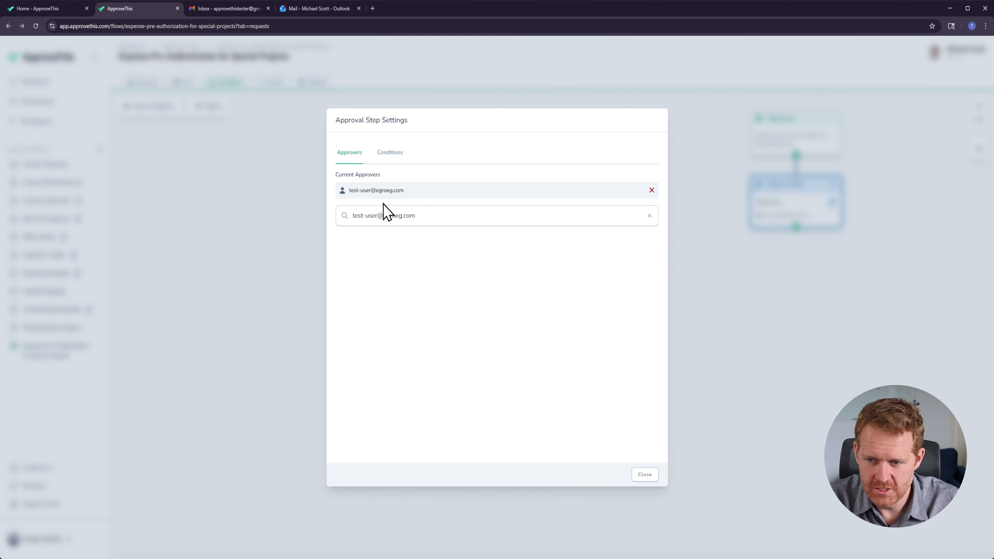
Step: Clear the search, add Andy Bernard as a second approver on this step, and close the step settings
drag(420, 218, 344, 215)
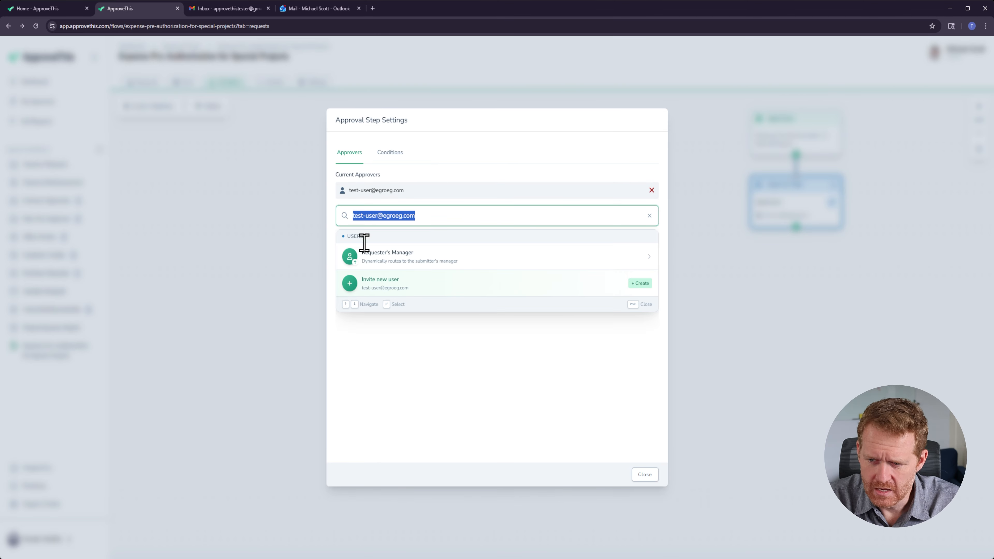
key(BackSpace)
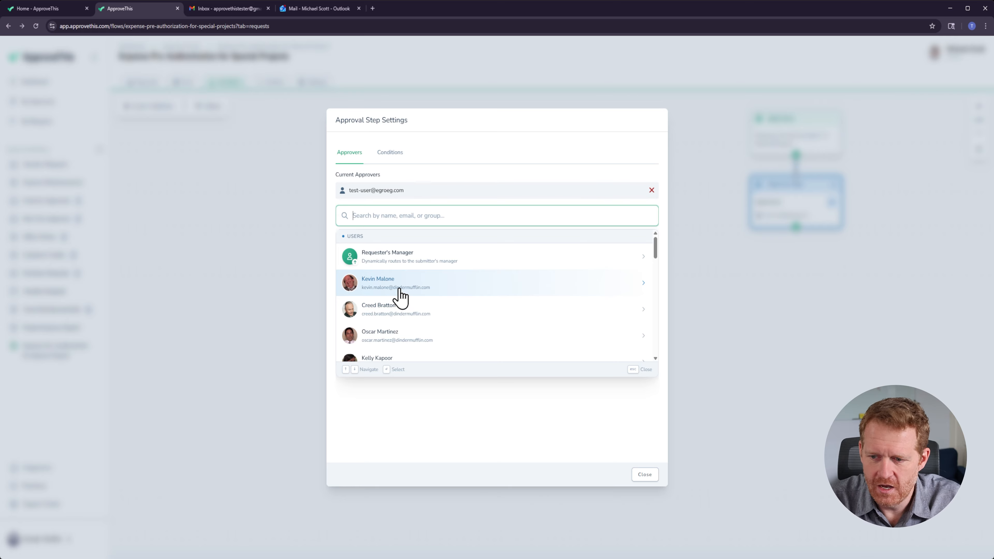
scroll(413, 288, down, 3)
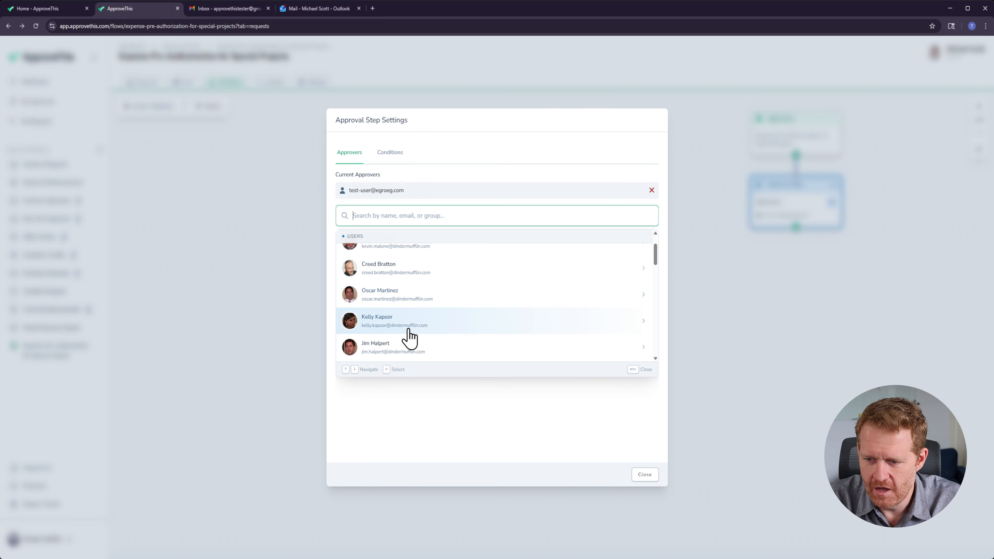
scroll(431, 290, down, 5)
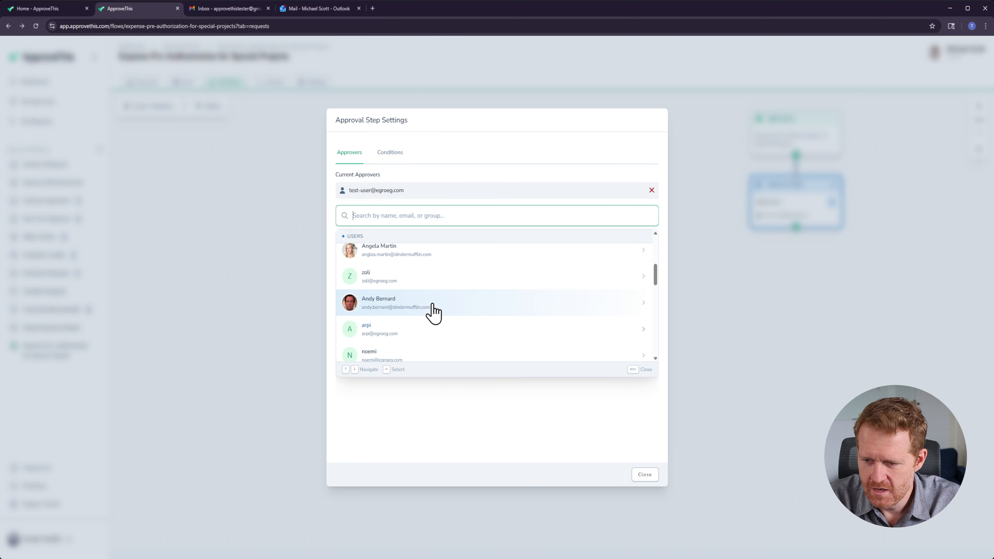
click(409, 261)
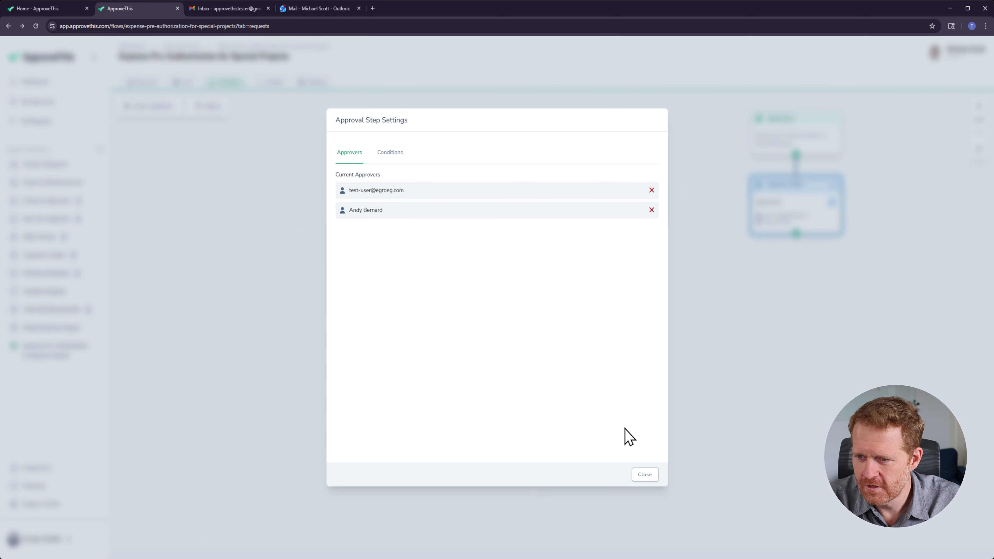
click(643, 475)
Step: Add another approval step below the first one and assign the Accounting group as its approver
drag(768, 388, 327, 425)
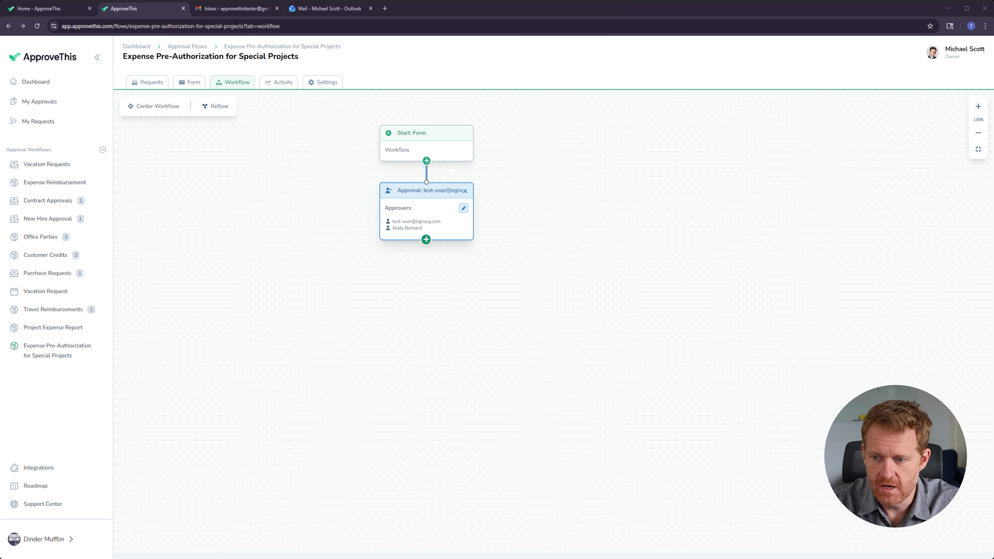
click(425, 240)
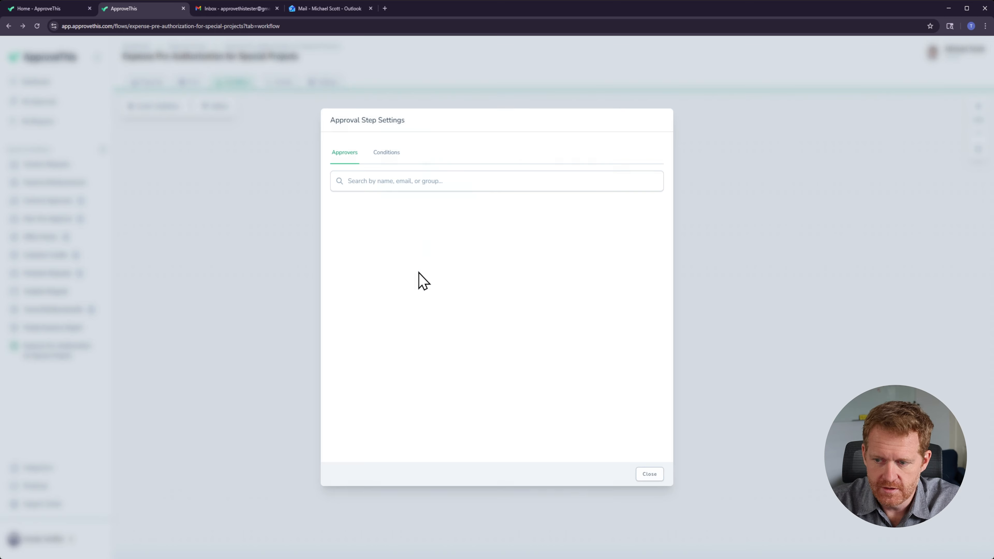
click(379, 182)
scroll(406, 239, down, 10)
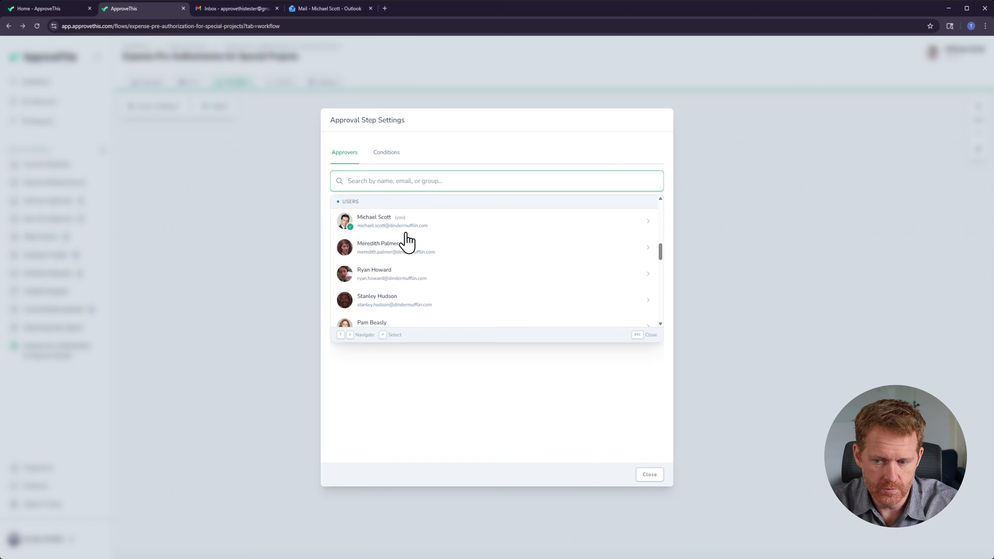
scroll(406, 240, down, 5)
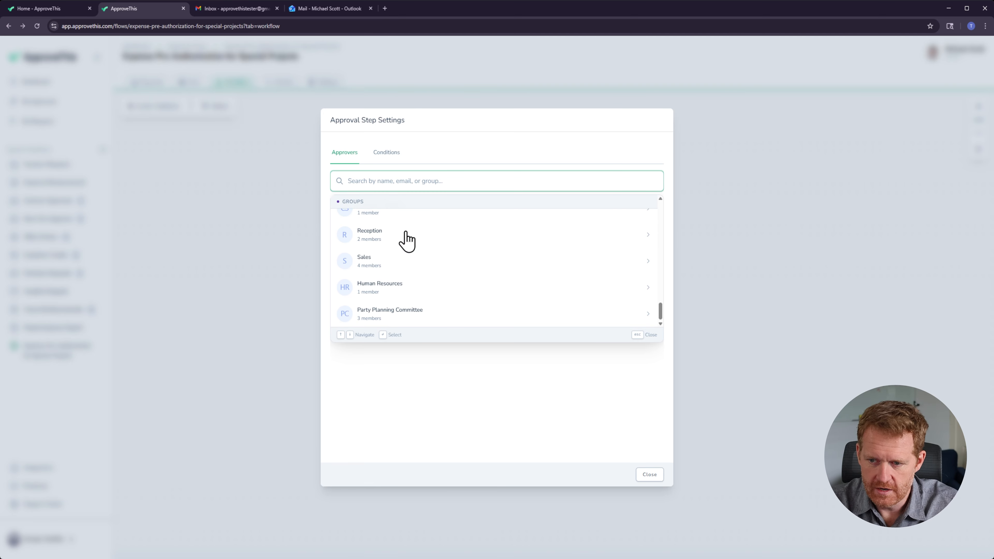
scroll(403, 289, up, 3)
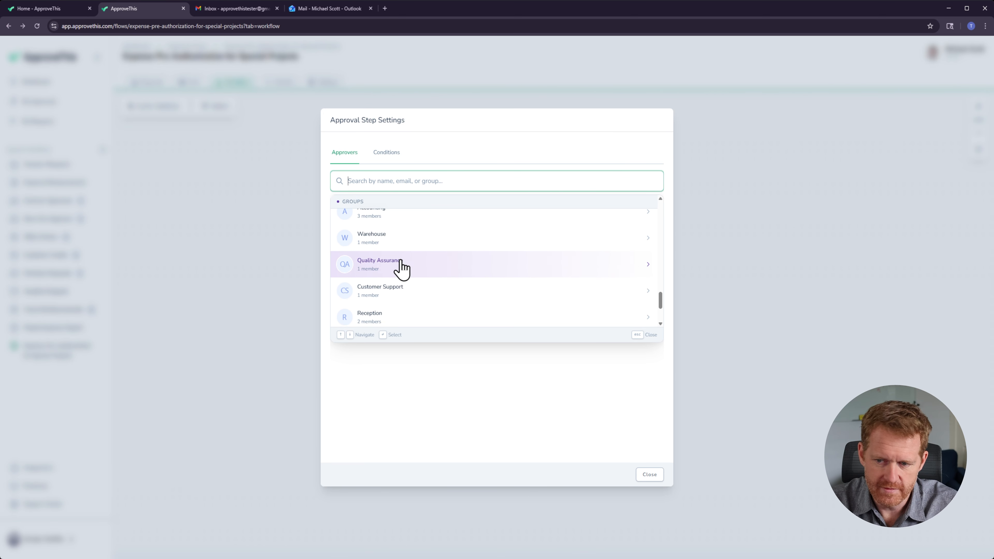
scroll(398, 290, down, 2)
scroll(394, 280, down, 2)
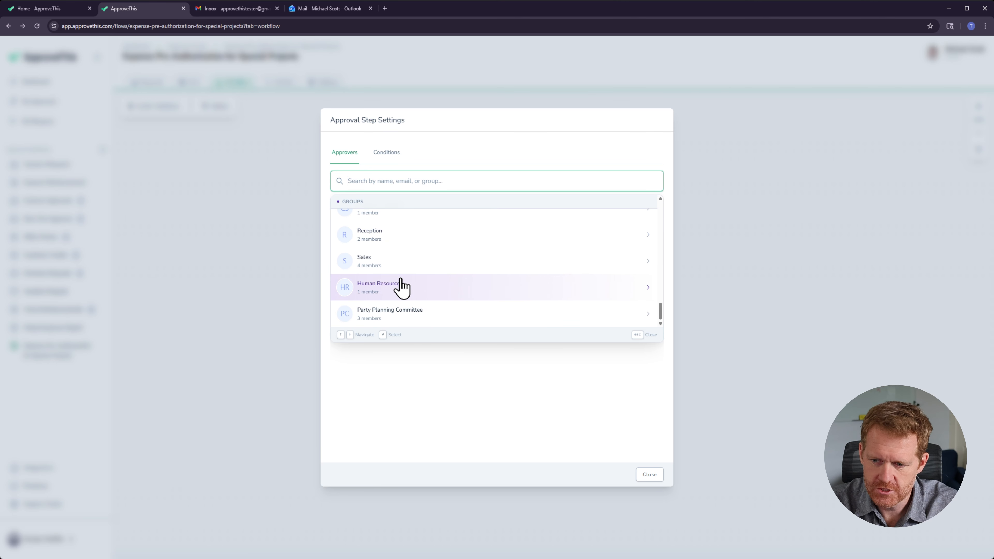
scroll(399, 315, up, 5)
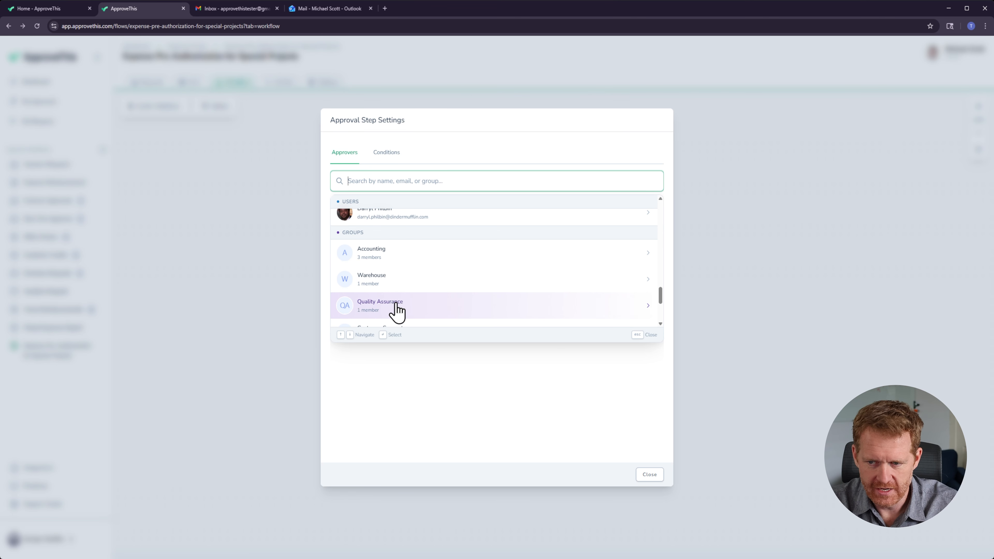
click(381, 265)
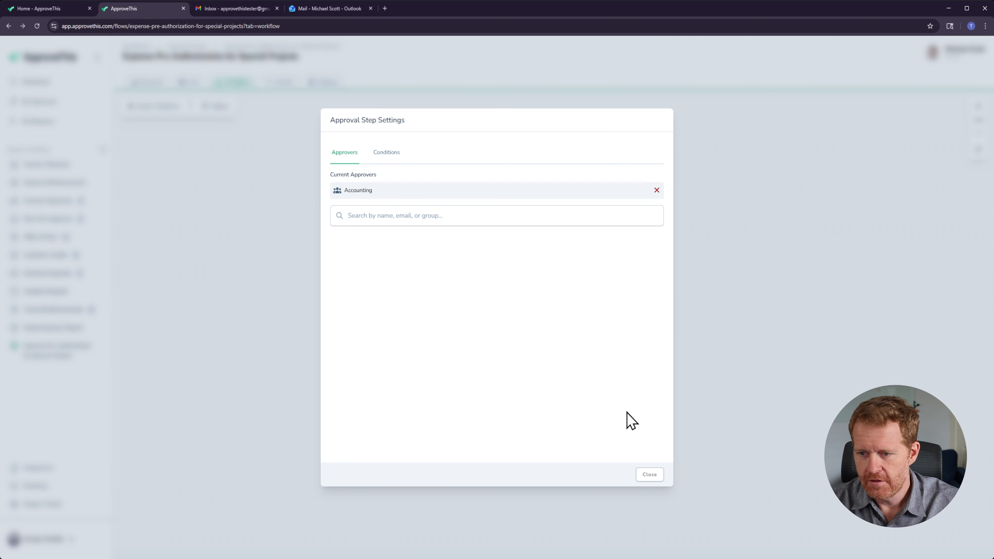
click(650, 476)
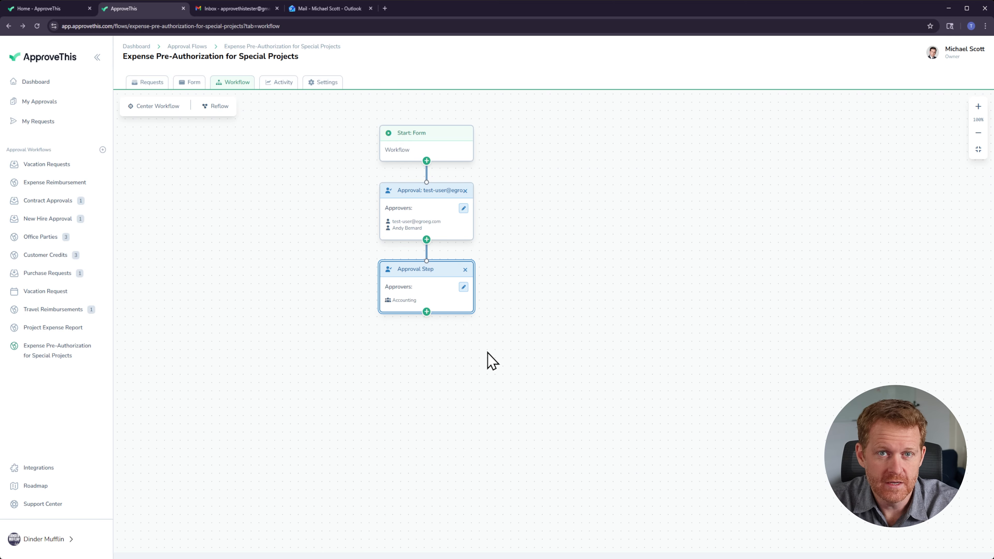
Step: Open the workspace's Approval Groups and inspect the Accounting group's members and the users available to add
click(69, 542)
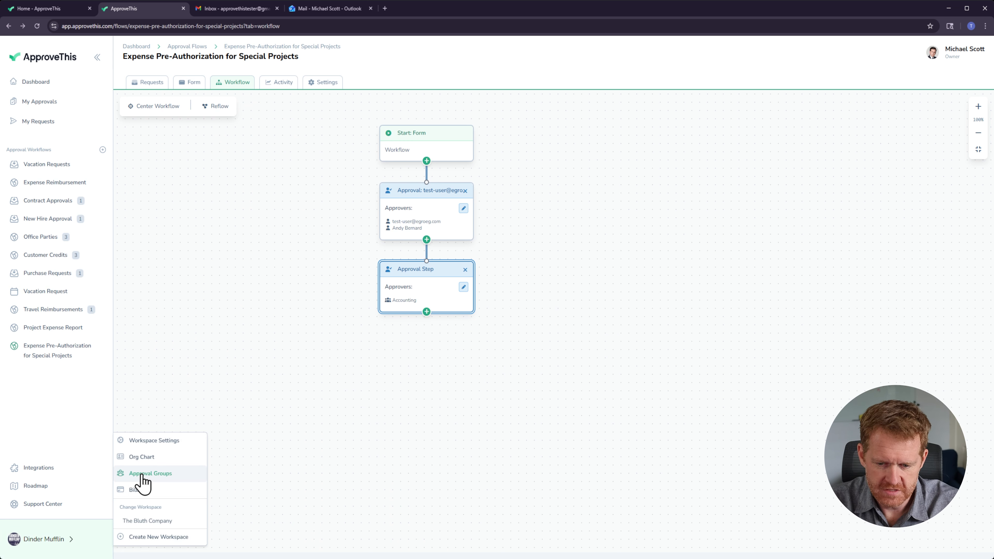
click(157, 473)
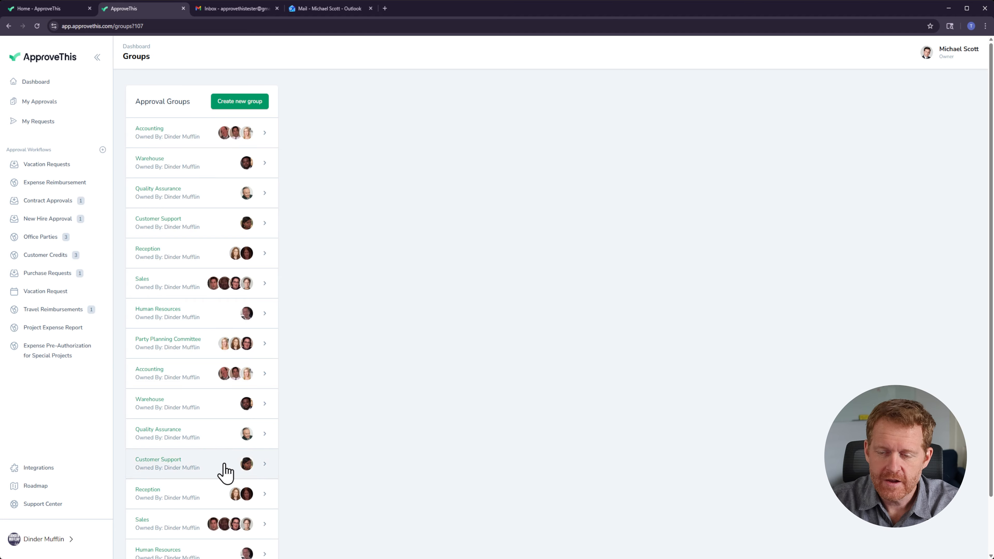
scroll(269, 339, down, 2)
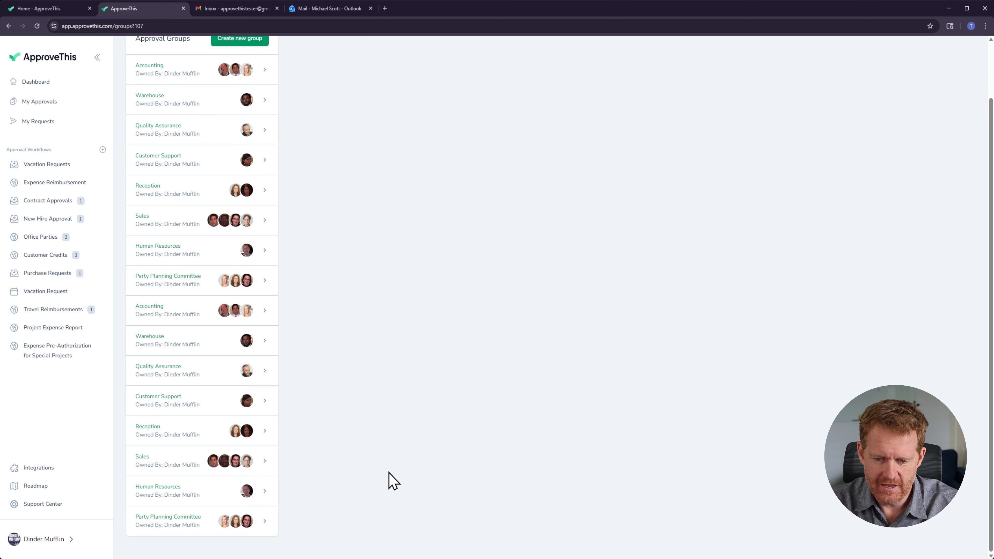
scroll(151, 178, up, 2)
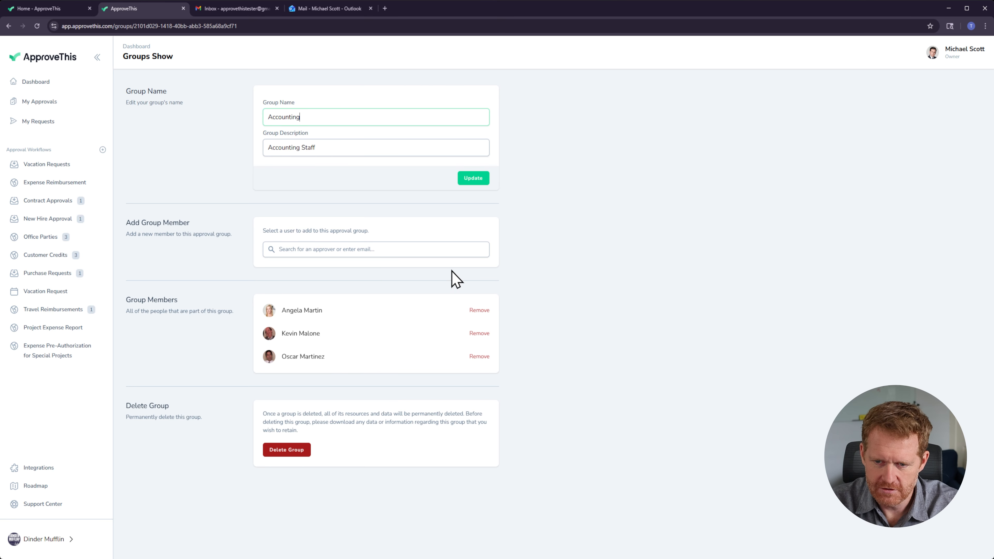
click(336, 249)
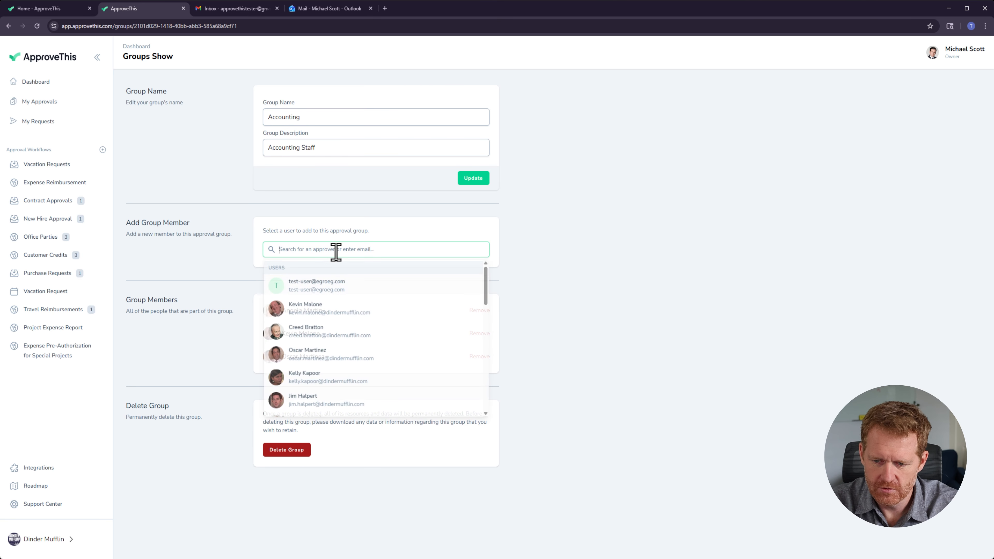
click(590, 253)
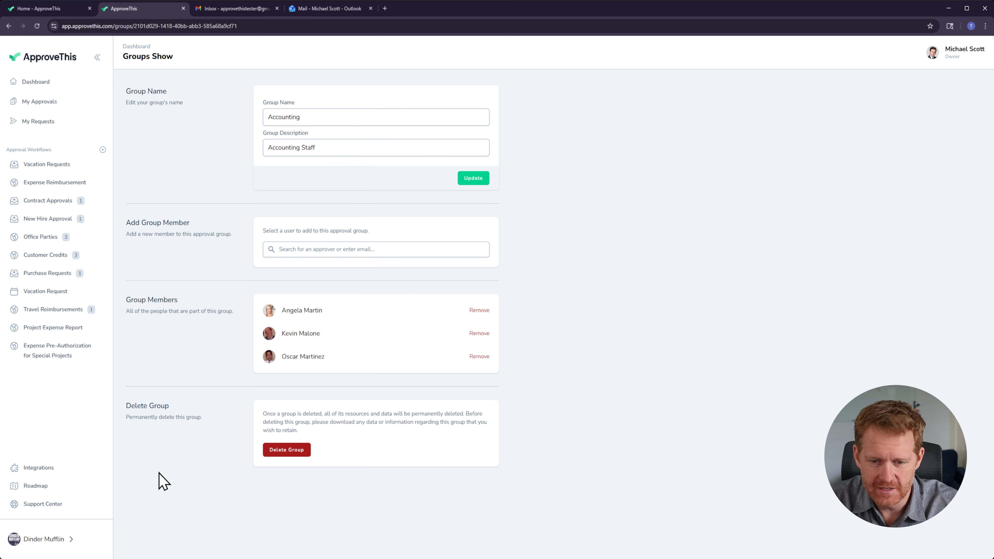
Step: Return to the Expense Pre-Authorization workflow, add a parallel approval step after the first step, and assign Michael Scott as its approver
click(49, 360)
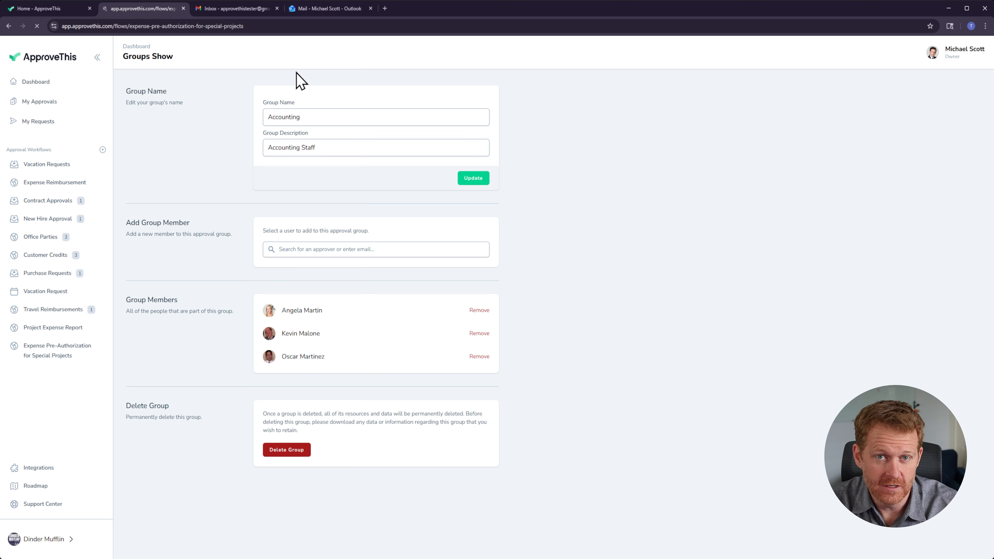
click(221, 85)
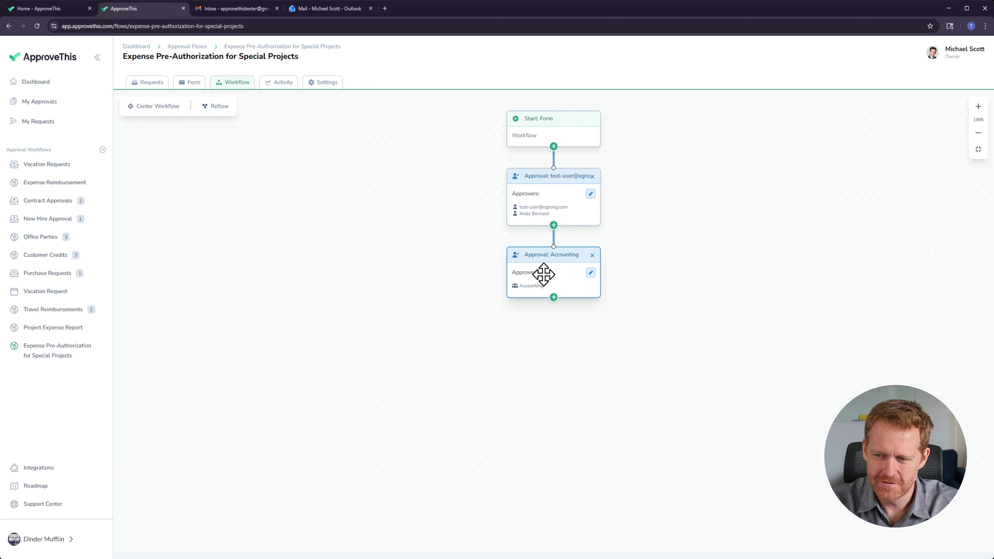
click(554, 225)
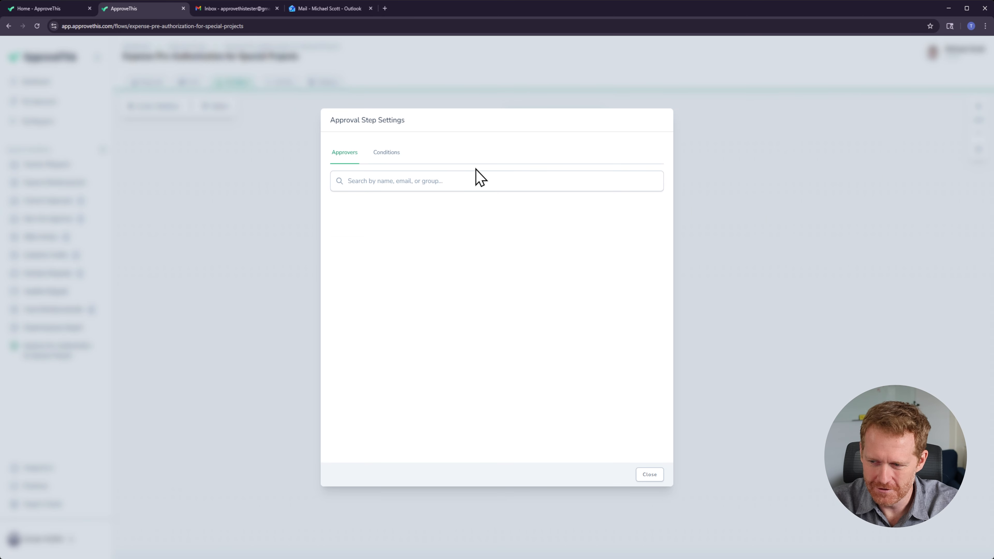
click(437, 184)
scroll(471, 301, down, 1)
scroll(471, 301, down, 1)
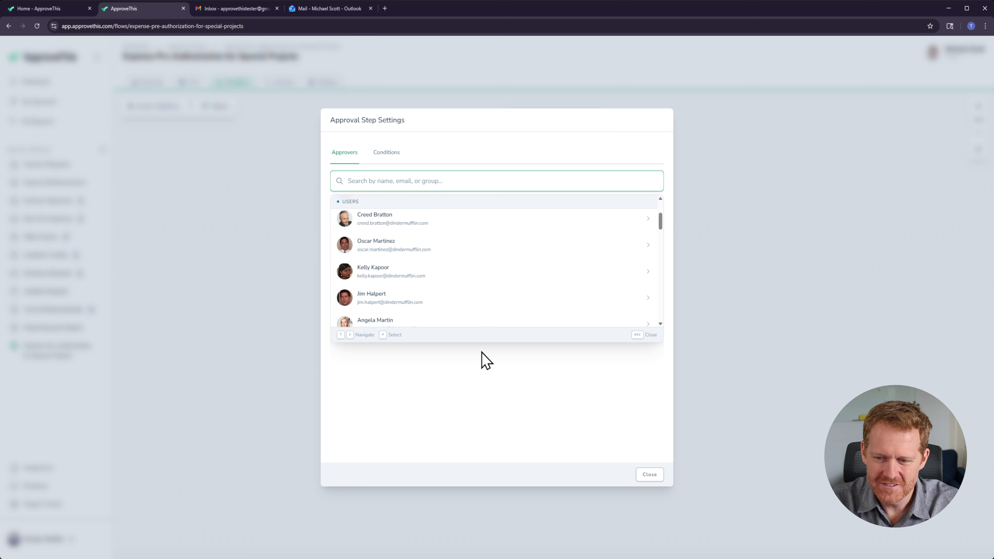
scroll(418, 304, up, 3)
scroll(423, 314, down, 5)
scroll(428, 320, down, 1)
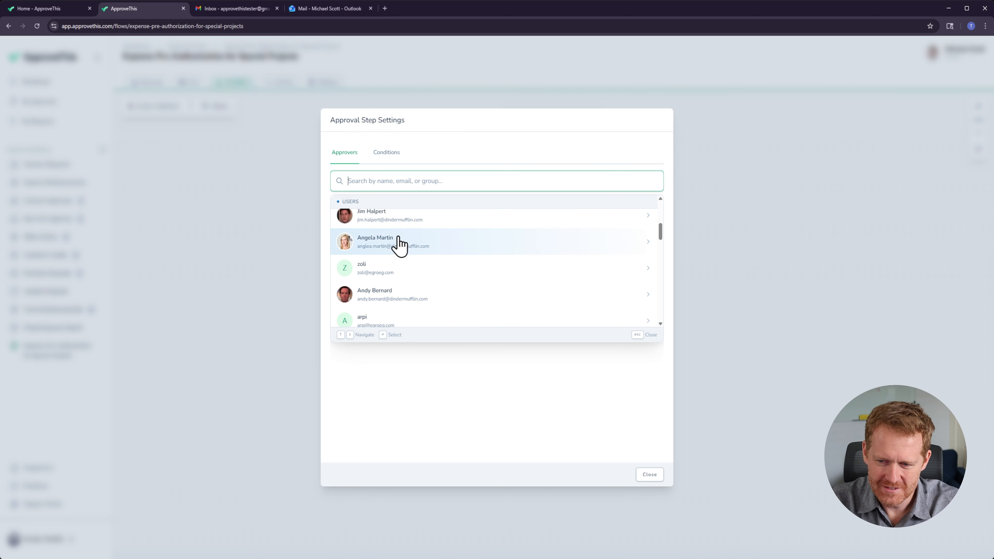
text(m)
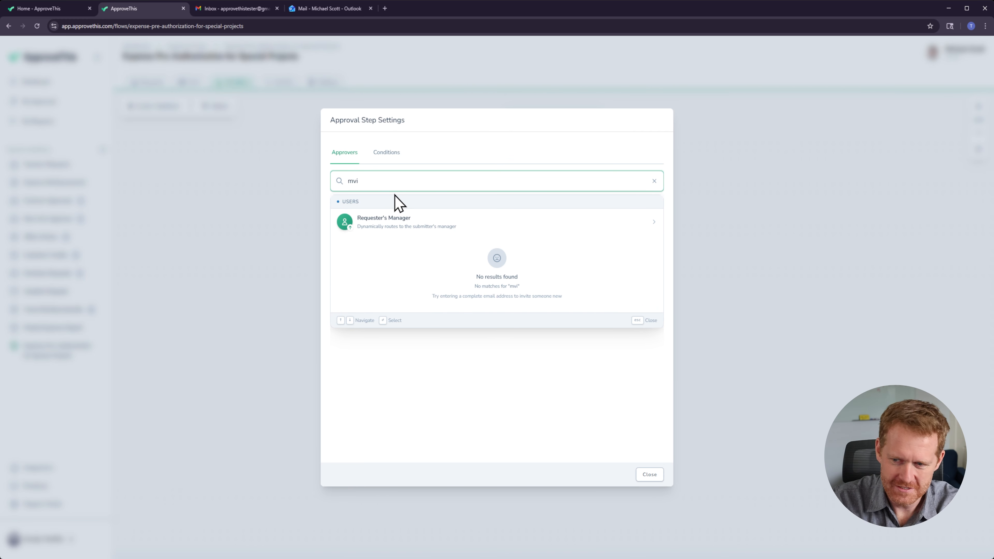
text(ic)
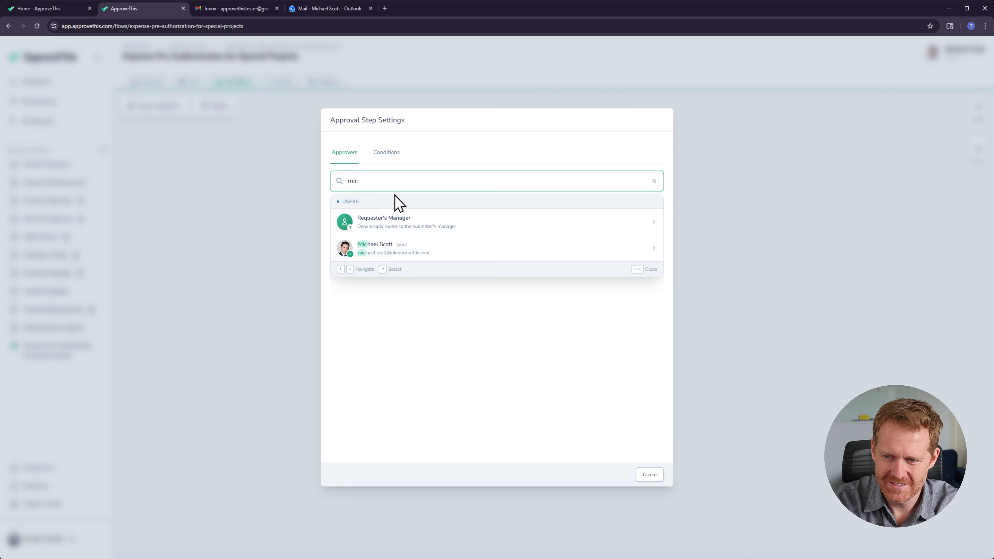
click(373, 248)
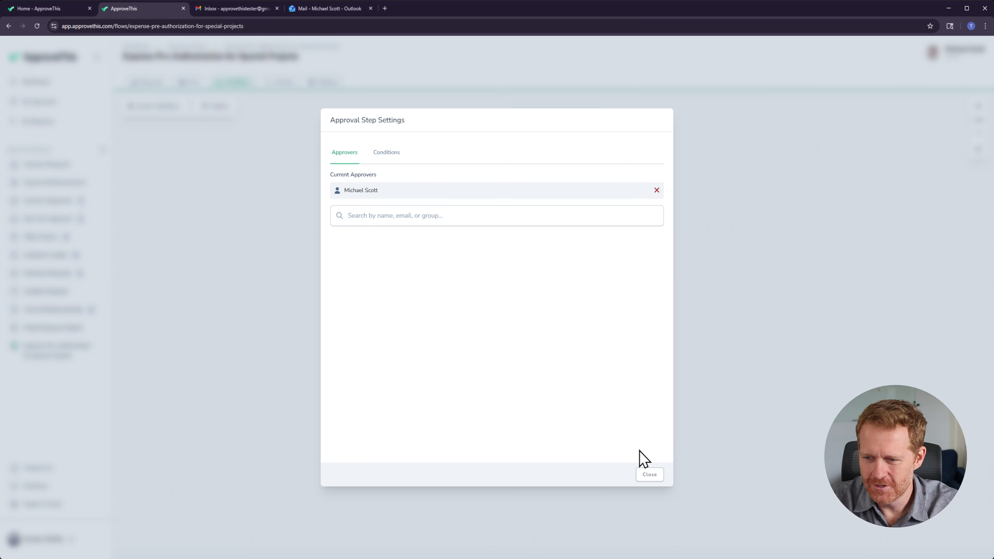
click(650, 474)
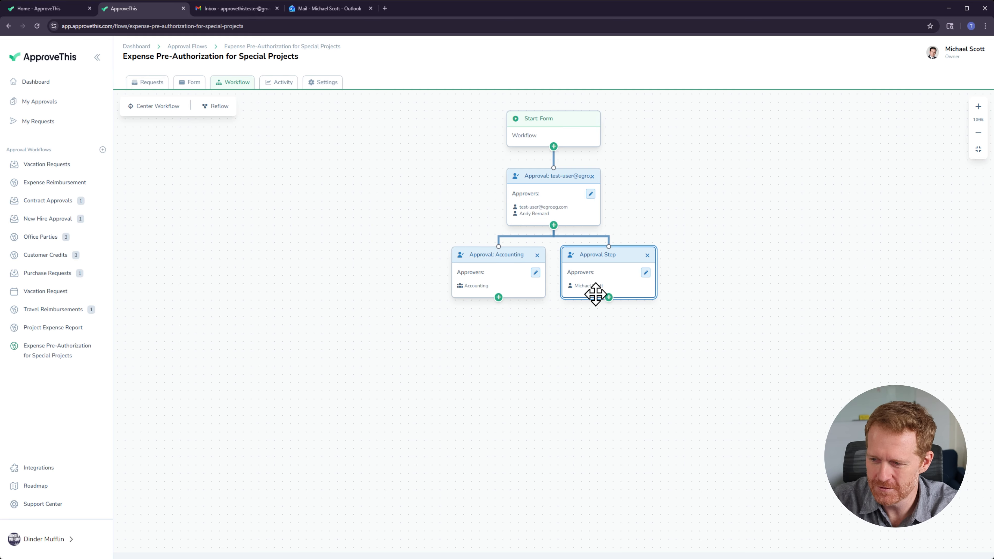
Step: Give Michael Scott's step a condition so it applies only when Final Expense Amount is greater than 50
click(645, 273)
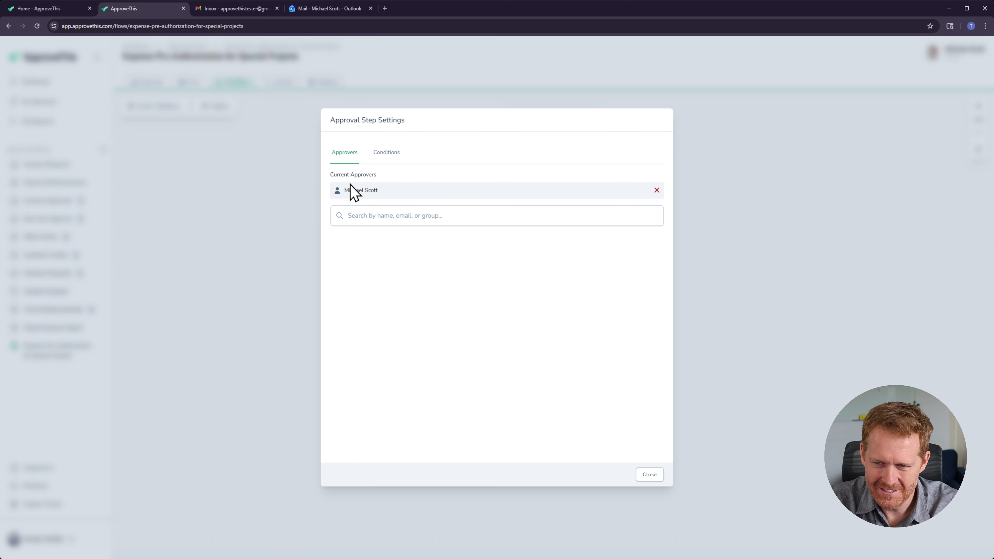
click(384, 167)
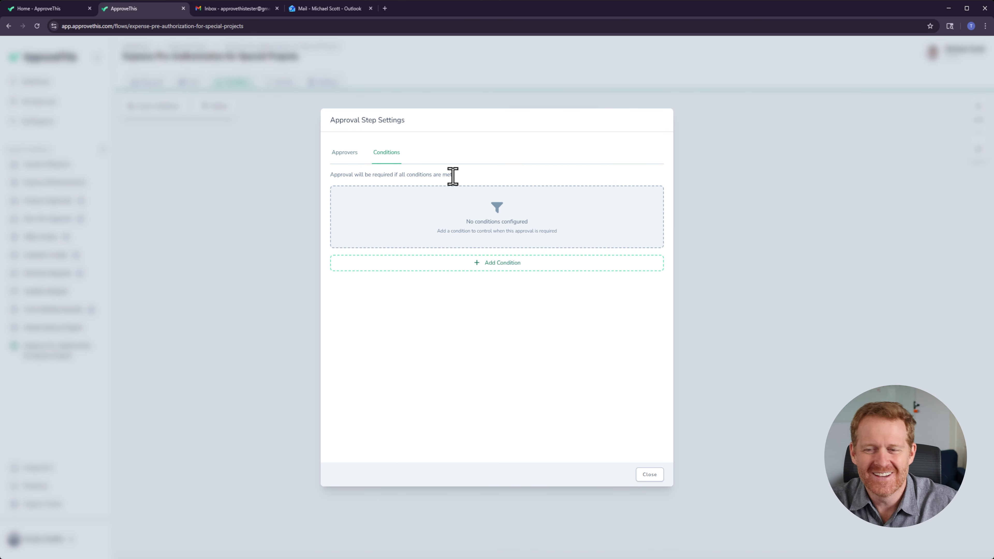
click(509, 268)
click(363, 227)
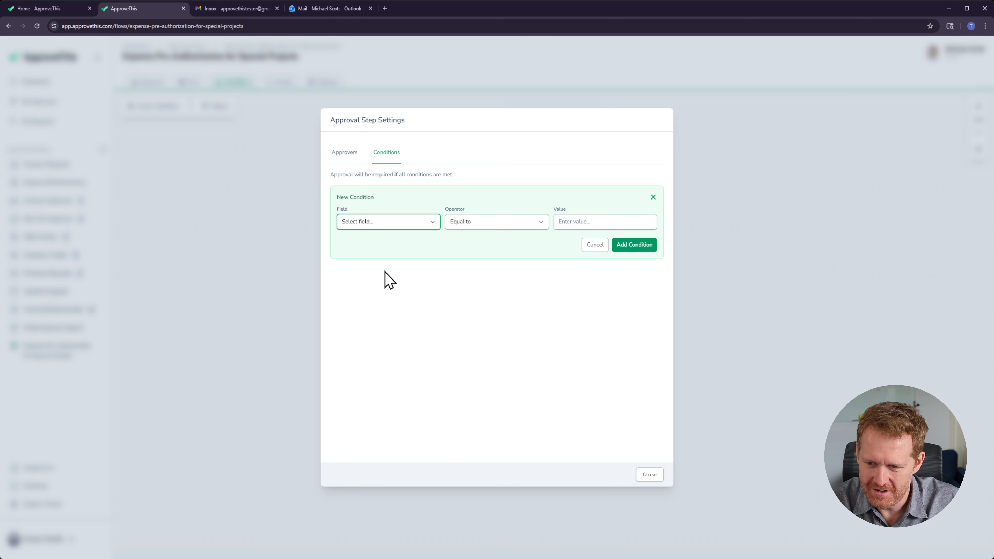
click(464, 227)
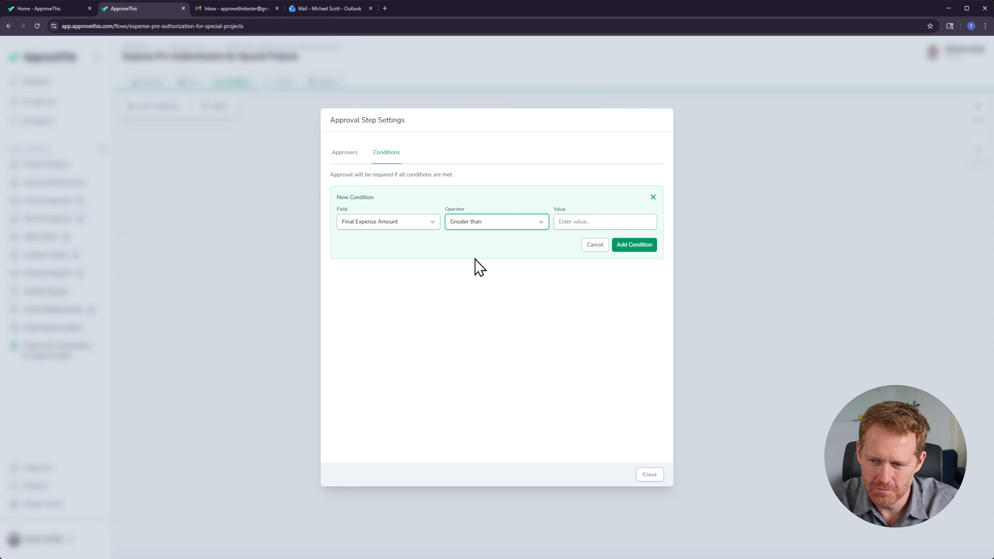
click(570, 221)
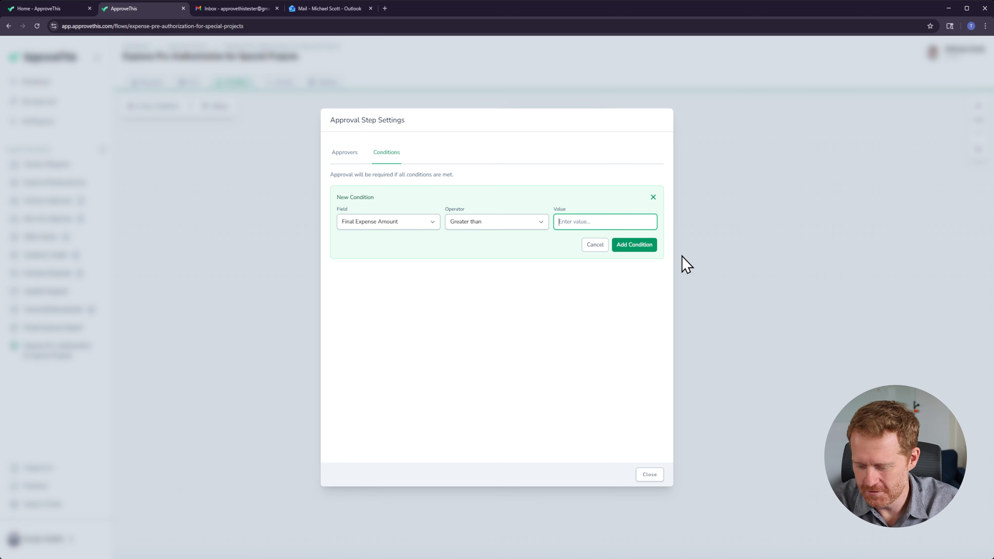
click(645, 247)
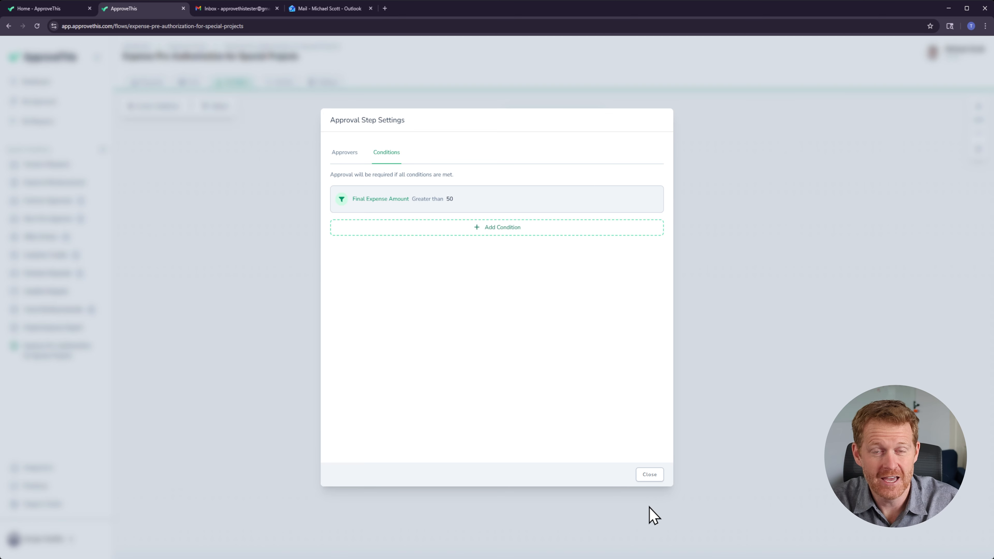
click(645, 478)
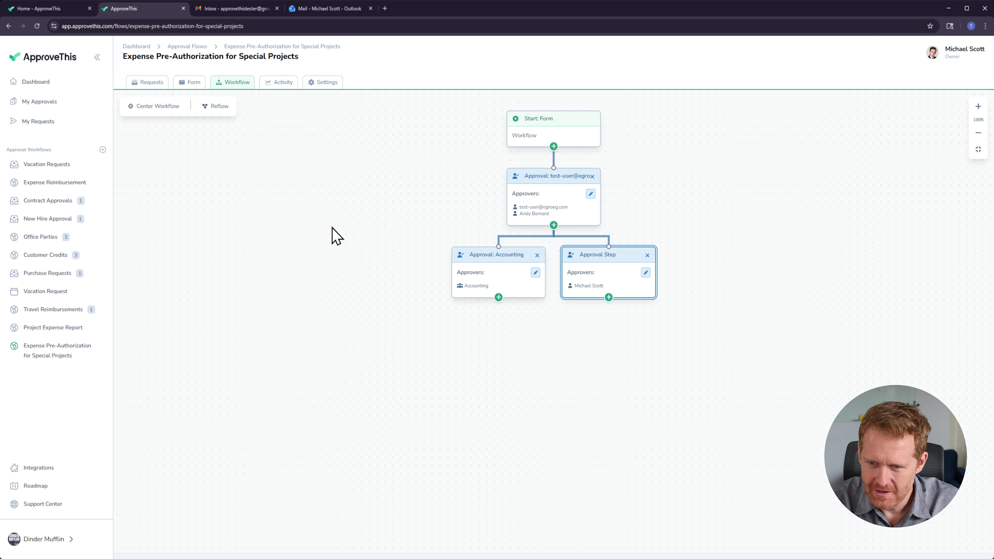
Step: Start a new request: Widget 2, Accounting, $70, needed 12/31/2026, justification 'More widgets for new project', department head approval checked
click(141, 83)
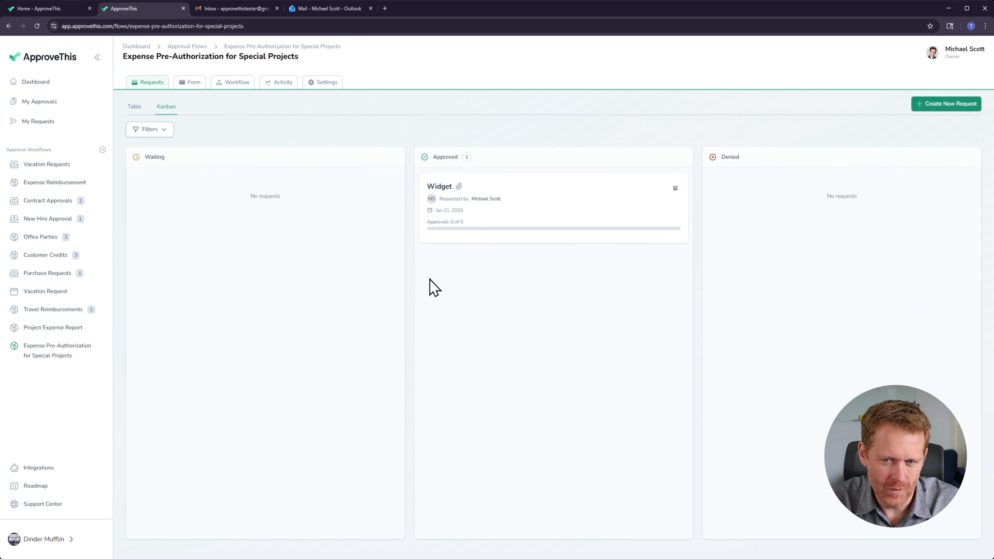
click(933, 111)
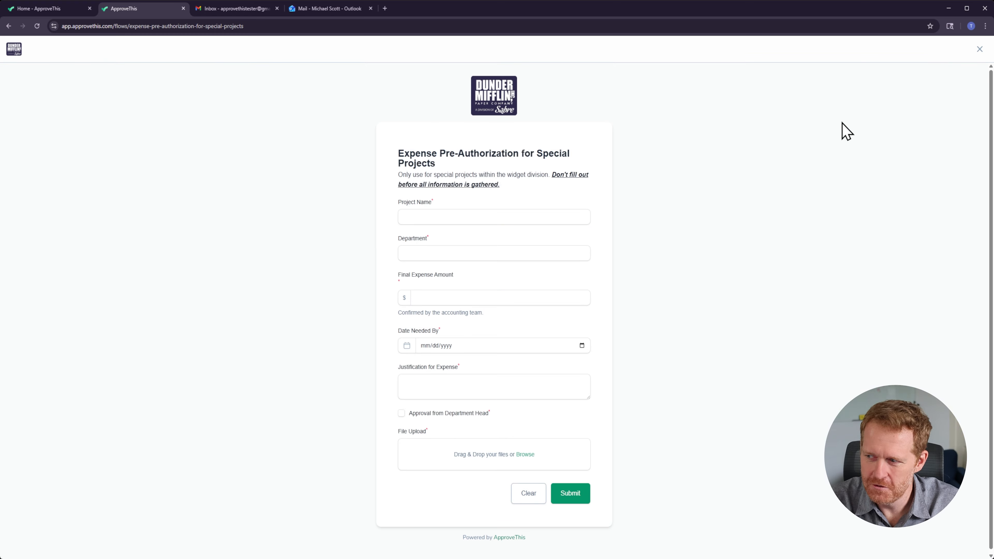
click(497, 216)
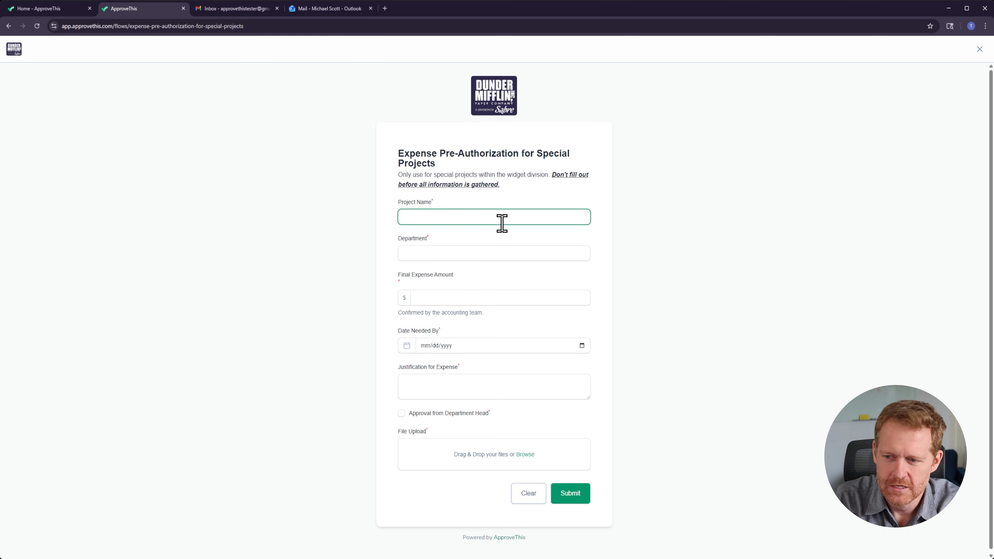
text(Widget 2)
key(Tab)
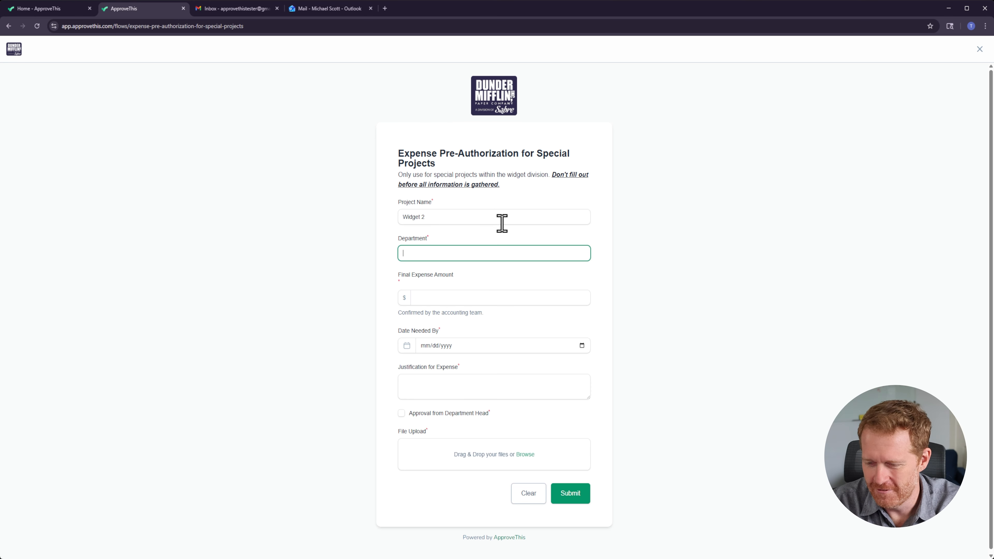
key(Tab)
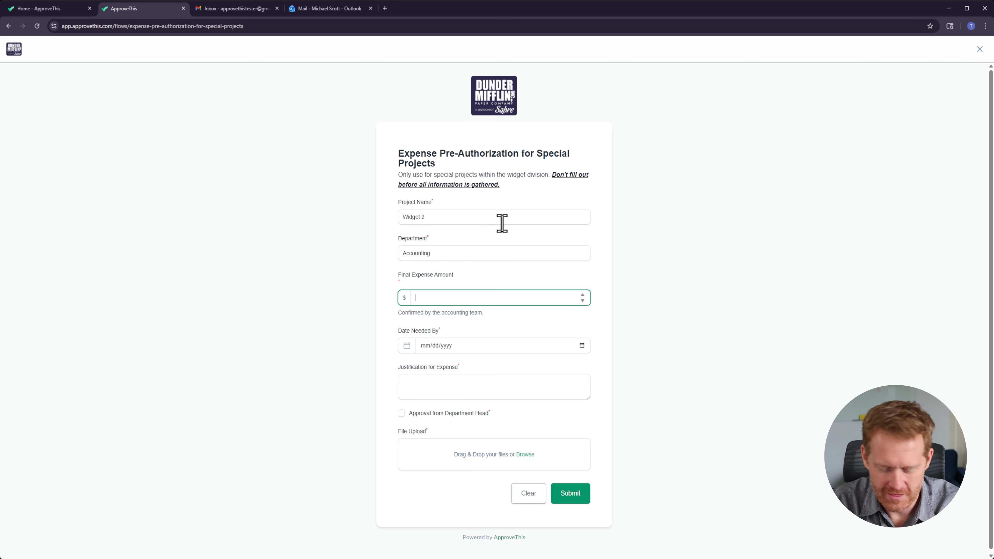
key(Tab)
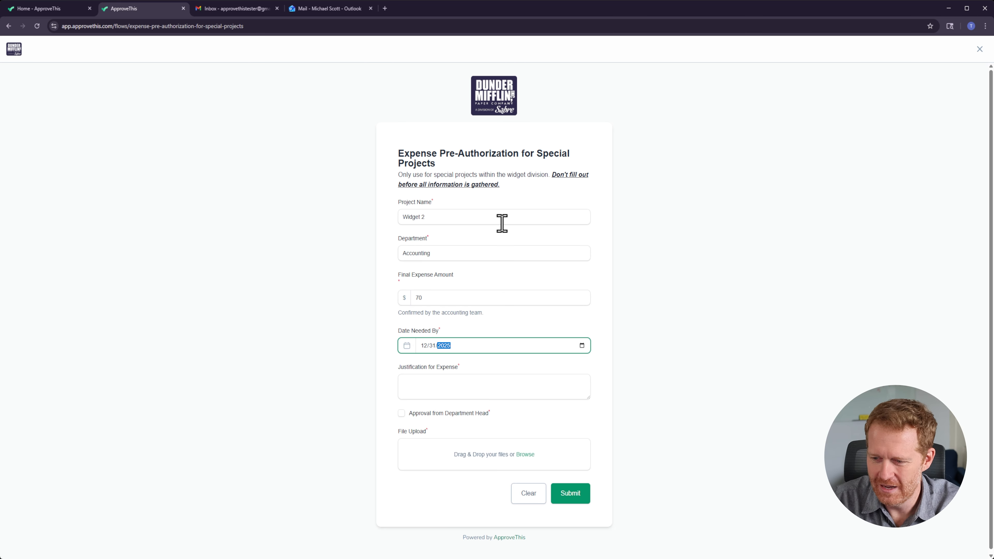
key(Tab)
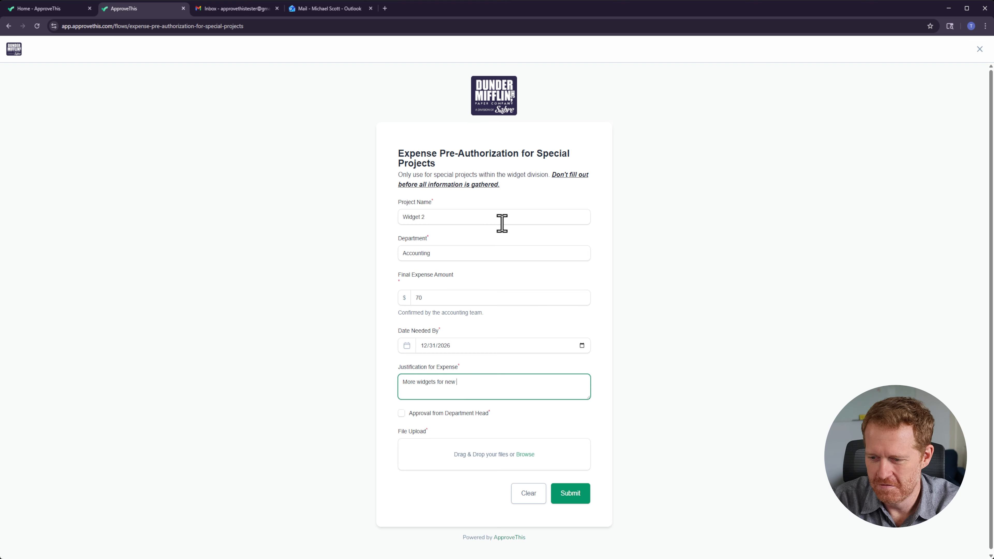
key(Tab)
key(space)
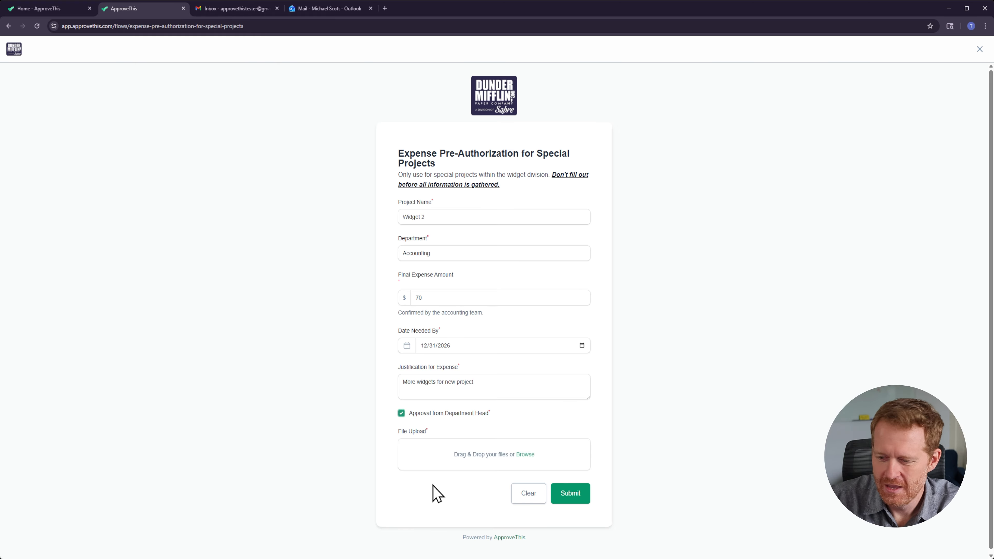
Step: Attach the screenshot file Screenshot 2026-01-19 133825.png, submit the request and close the confirmation
click(477, 468)
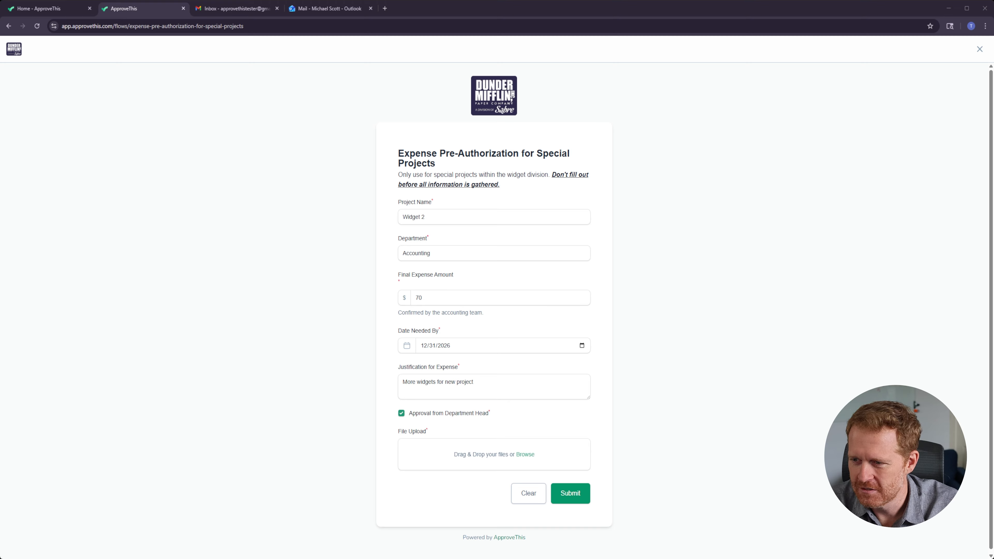
key(Return)
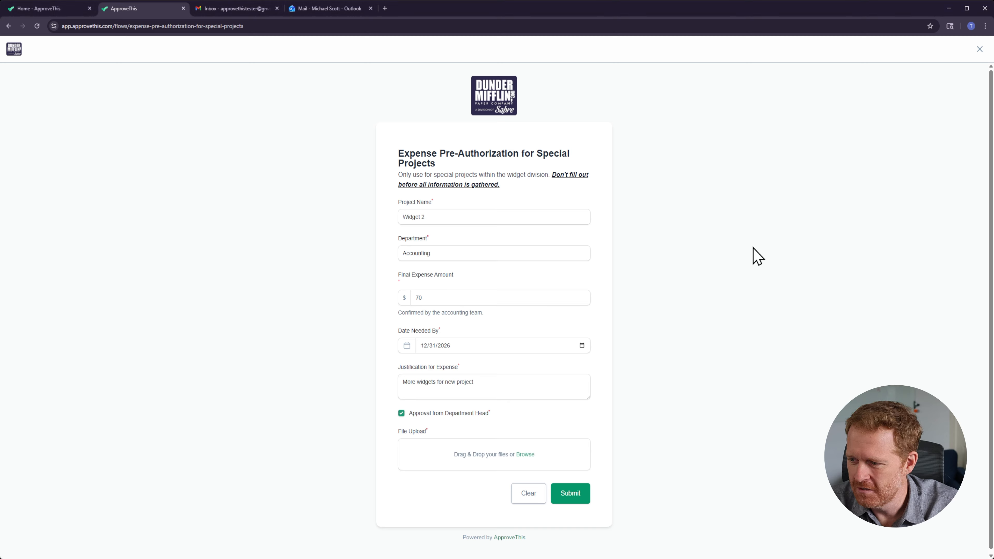
scroll(337, 397, down, 2)
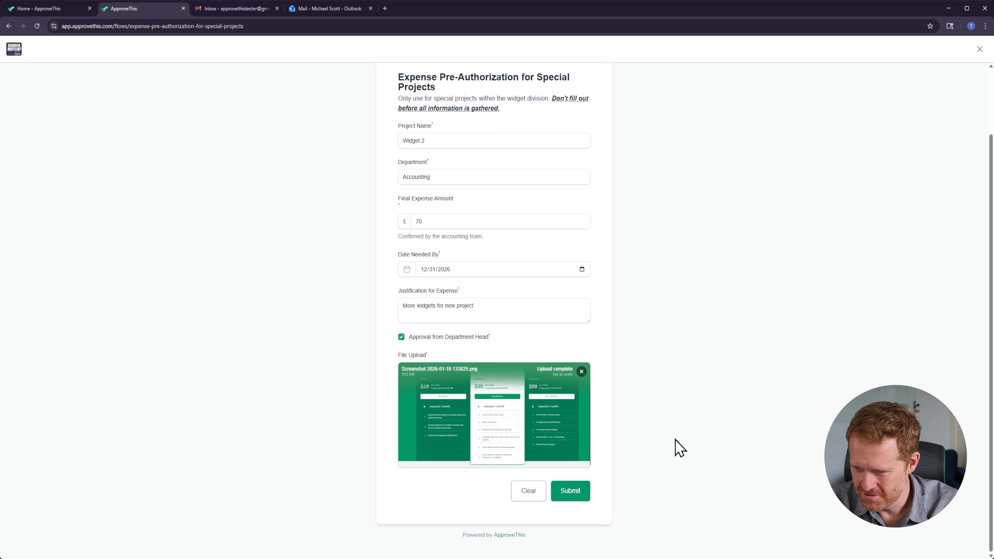
click(570, 491)
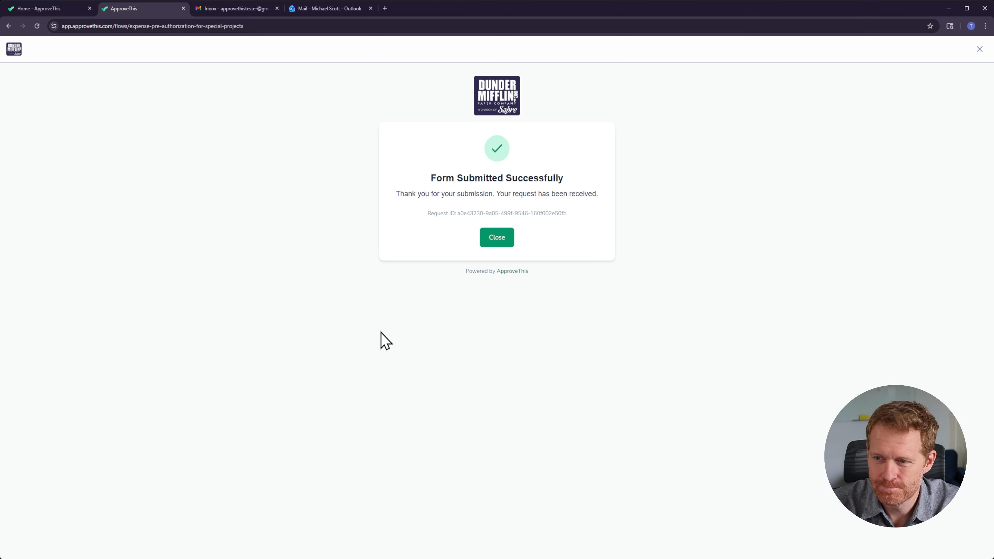
click(507, 242)
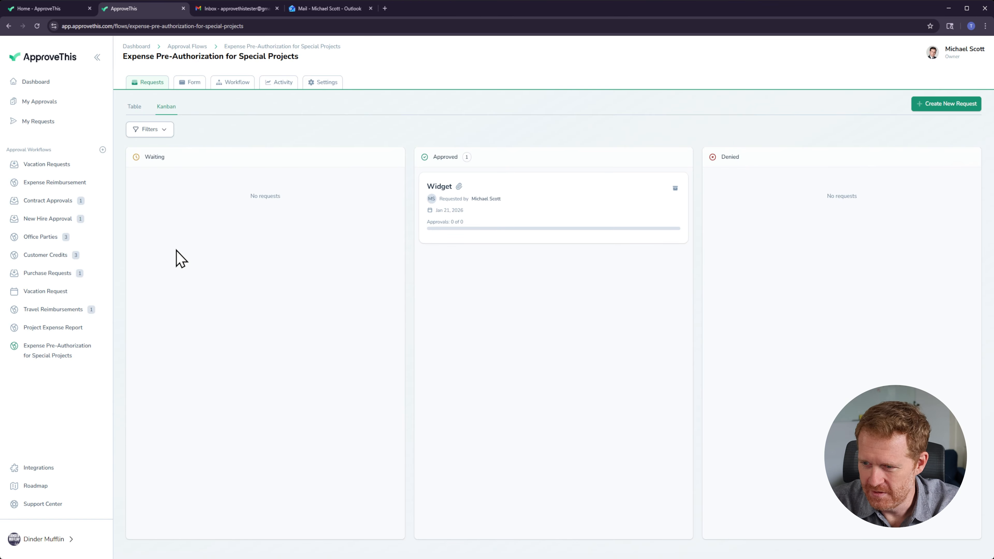
Step: Reload the requests board, open the Widget 2 request and review its details and approval steps
click(113, 26)
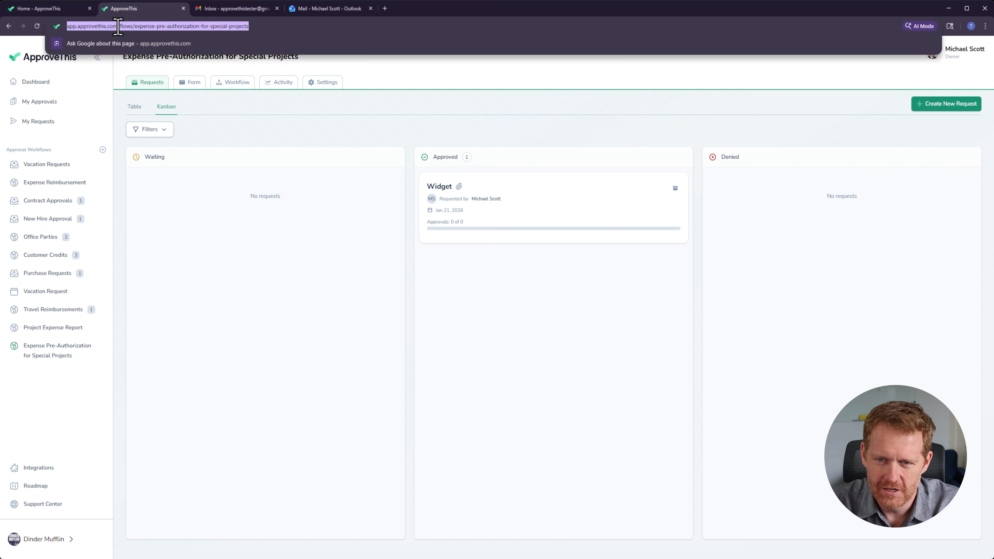
key(Return)
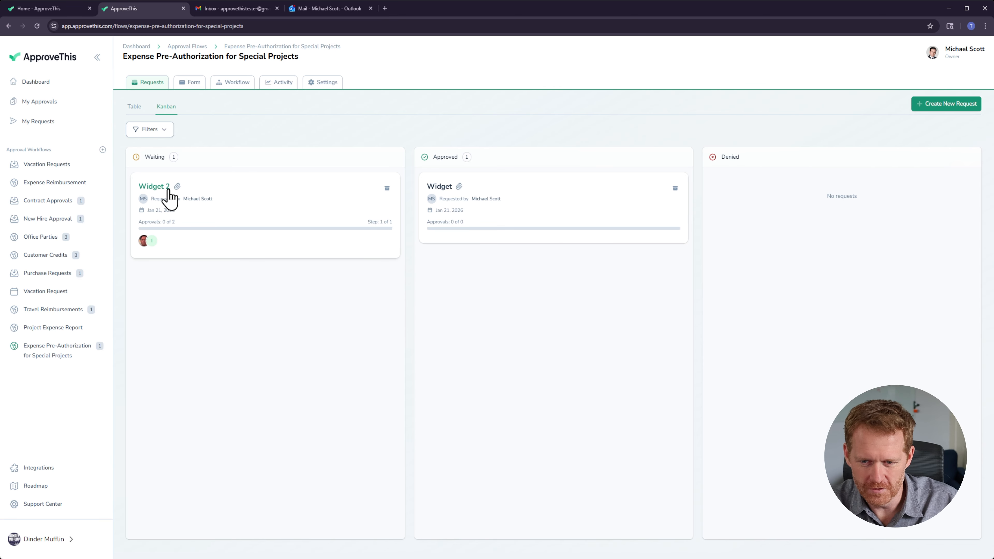
click(224, 204)
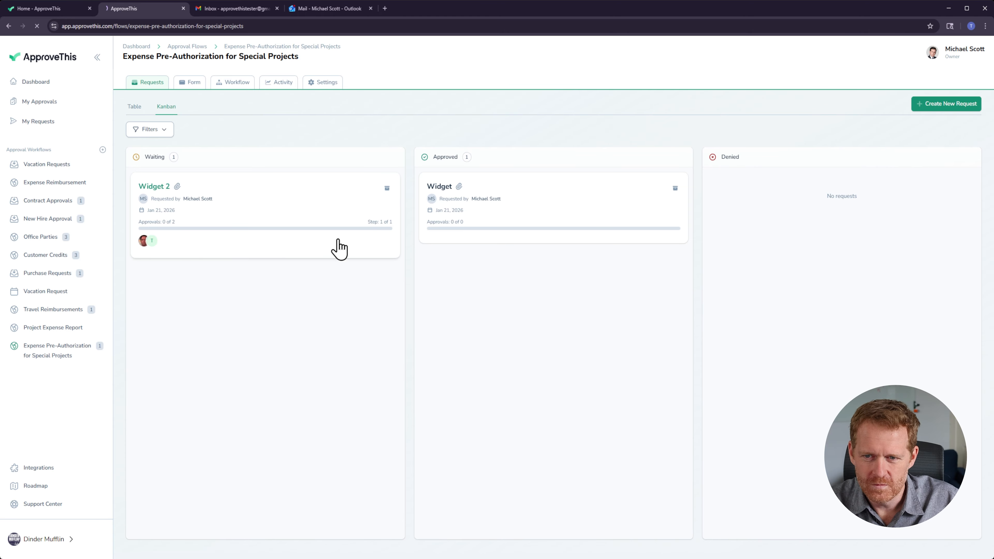
scroll(525, 400, down, 4)
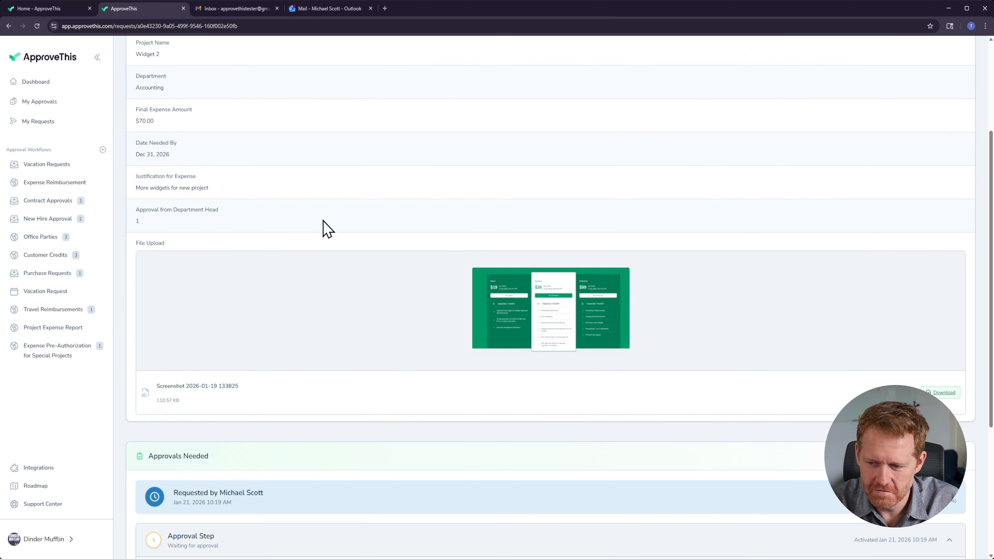
scroll(323, 220, up, 3)
scroll(286, 293, down, 7)
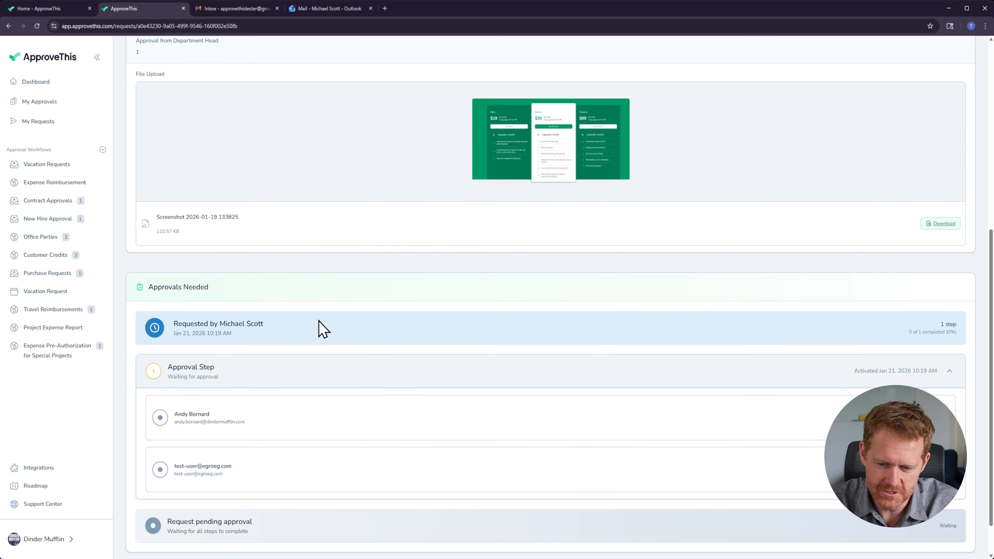
scroll(377, 440, down, 1)
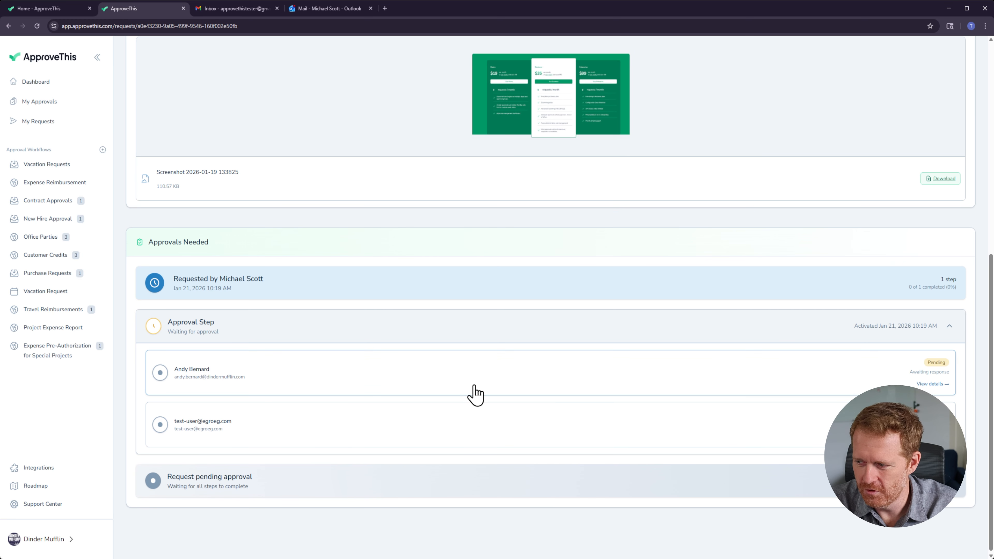
Step: Open the requester's newest request-received email in Outlook and review the Widget 2 request details
click(312, 12)
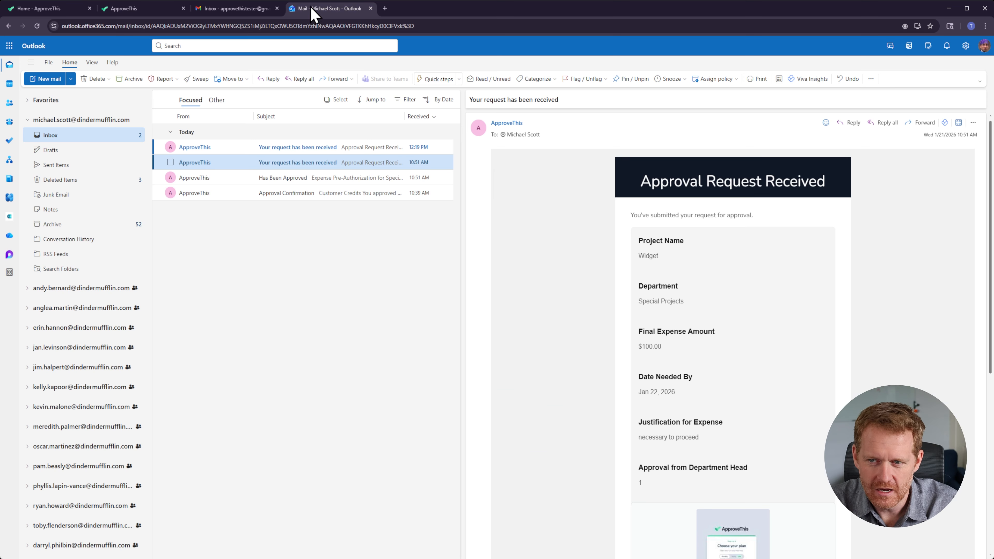
scroll(93, 220, down, 2)
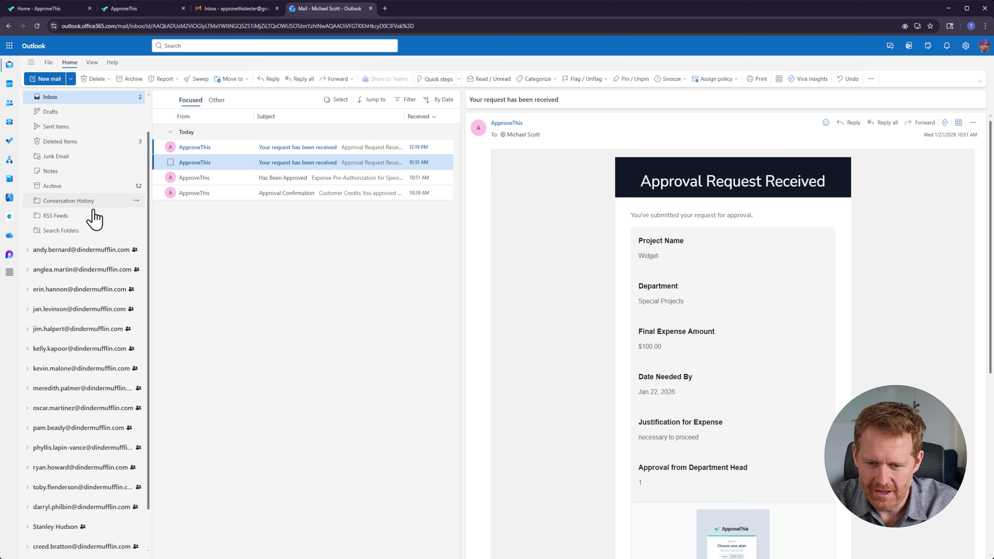
scroll(83, 470, up, 2)
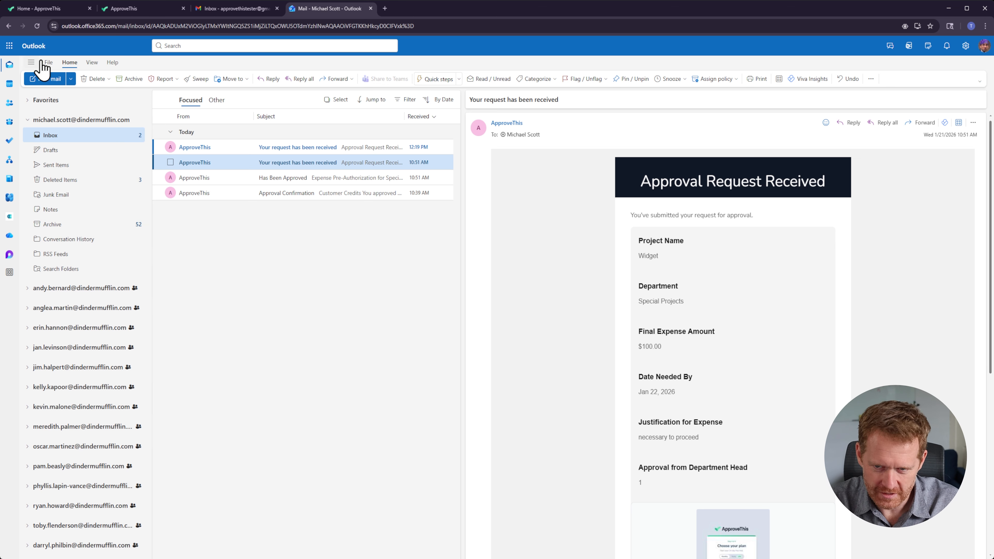
click(235, 148)
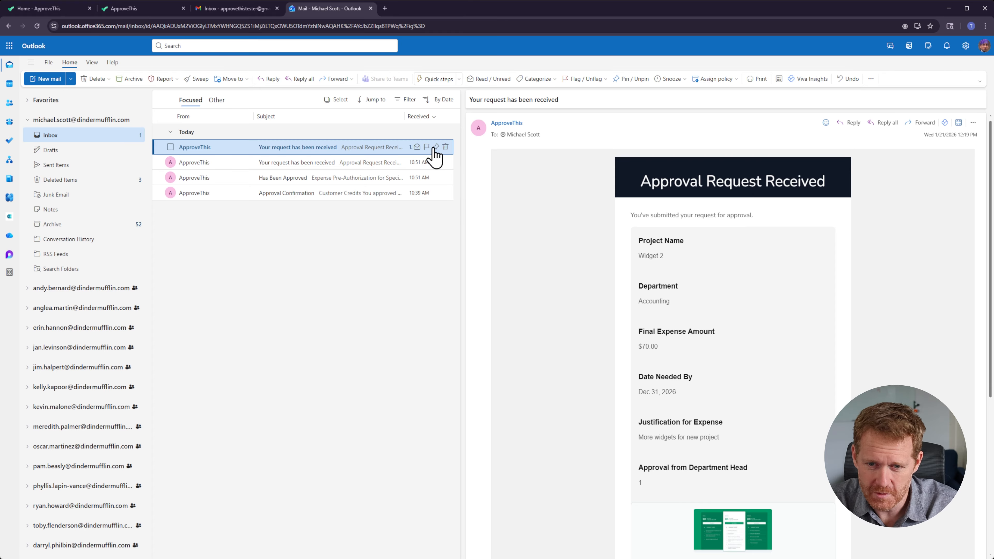
scroll(770, 244, down, 1)
scroll(754, 243, up, 1)
scroll(750, 239, up, 1)
drag(629, 215, 773, 220)
scroll(767, 216, down, 2)
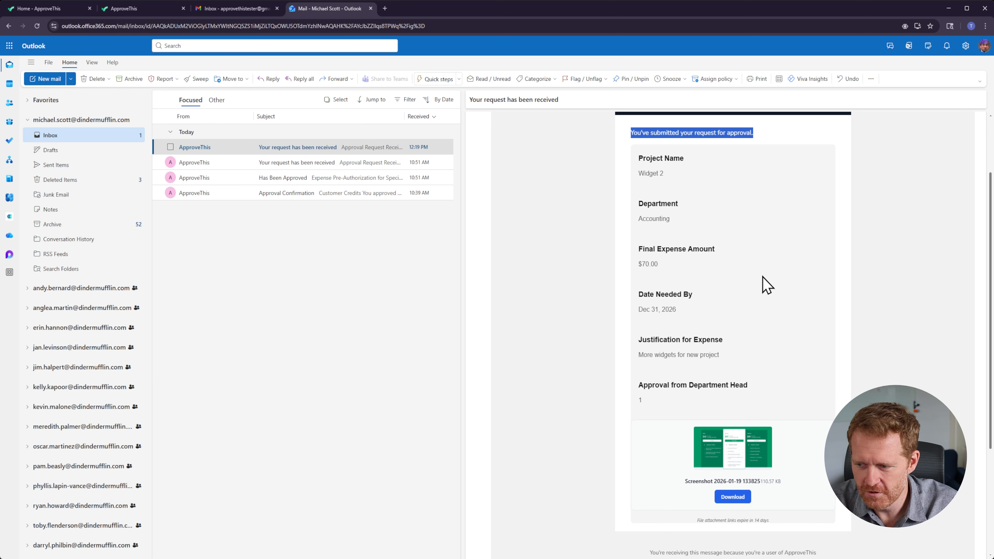
scroll(777, 333, down, 3)
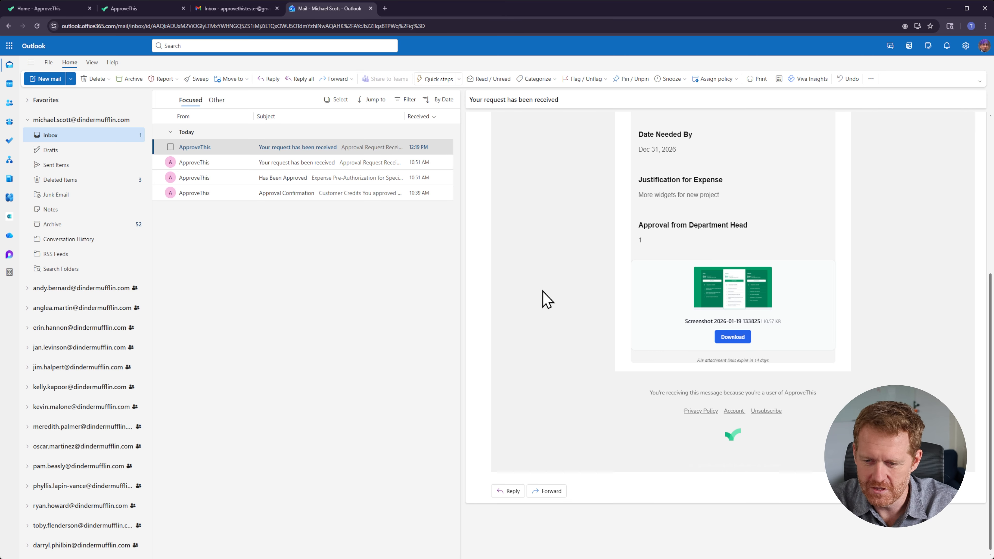
Step: Open the first approver's Widget 2 approval request email and approve it directly from the email
click(60, 289)
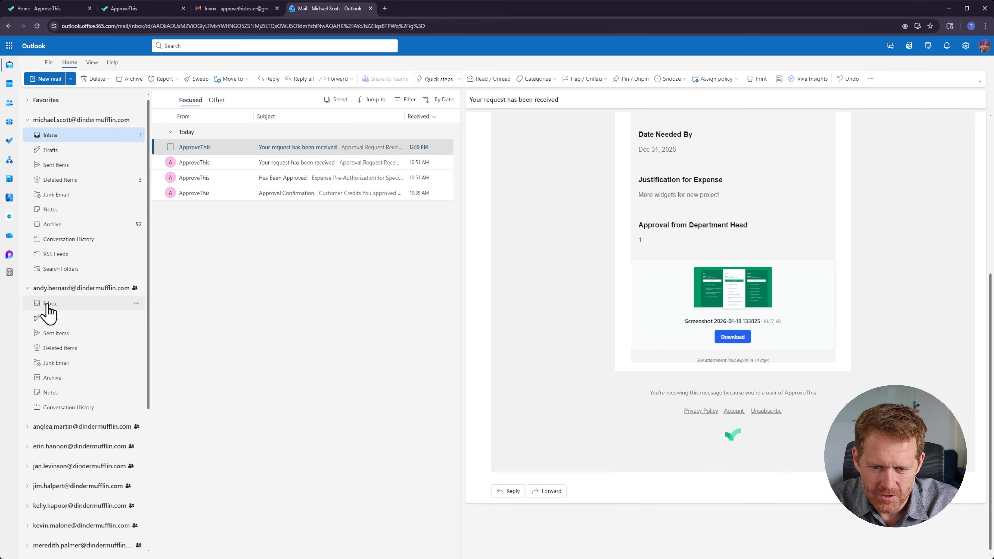
click(49, 303)
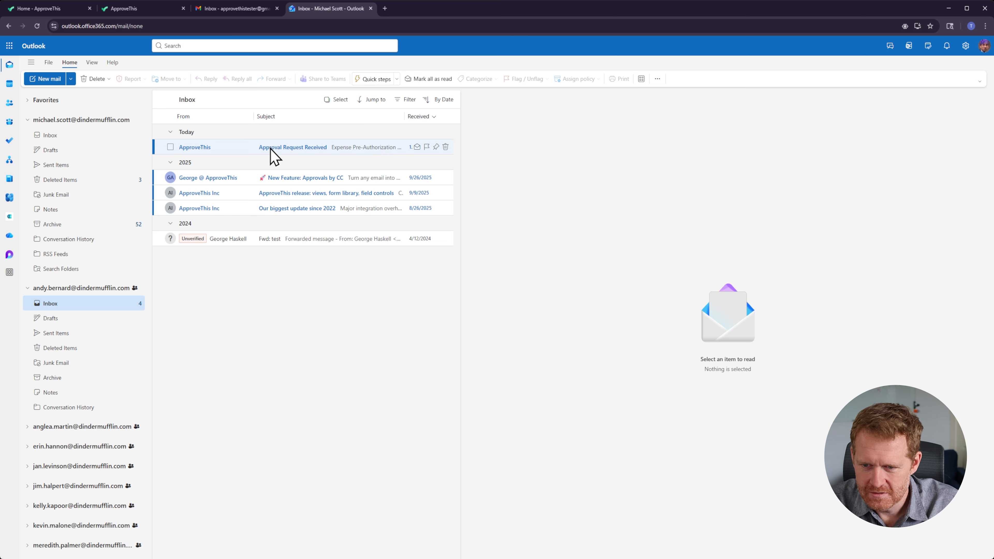
click(271, 149)
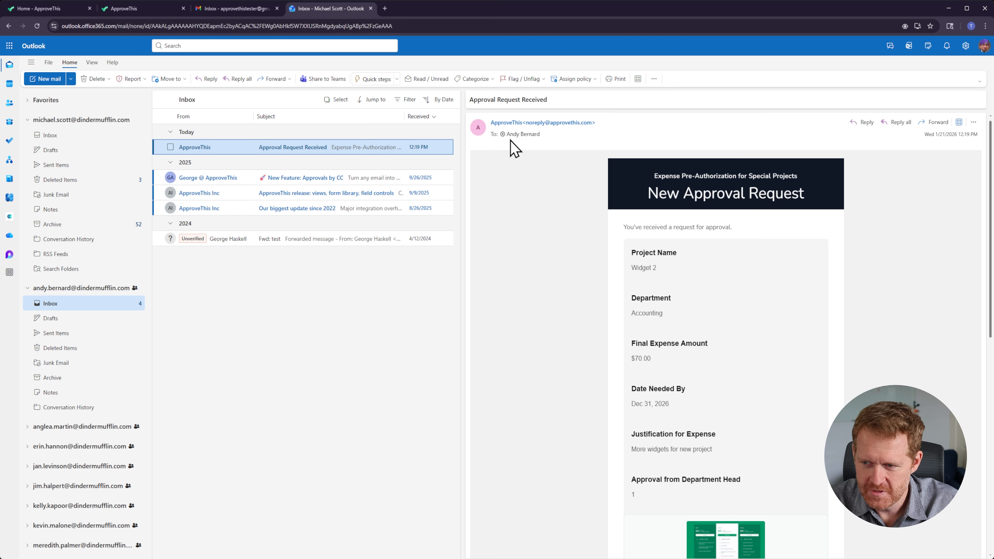
drag(626, 233, 736, 229)
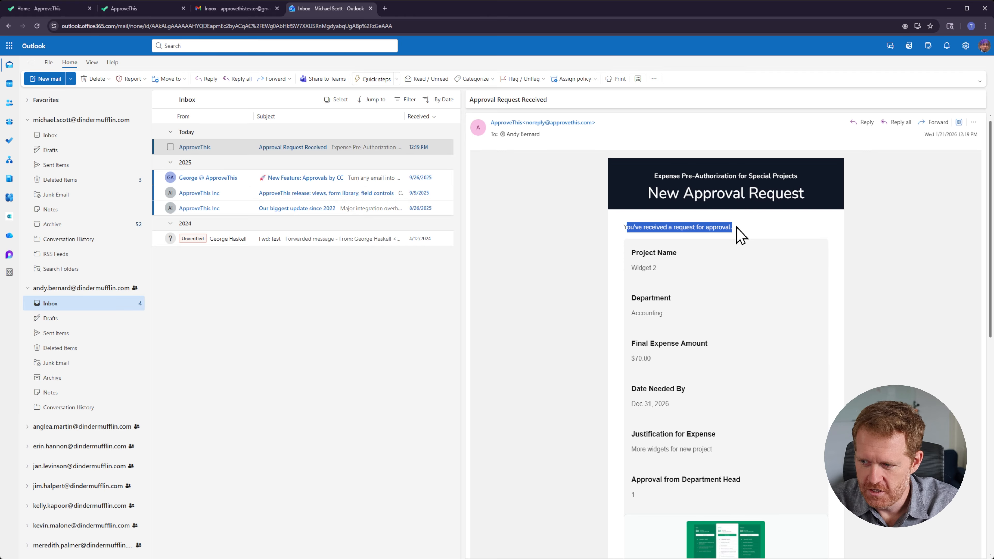
scroll(702, 261, down, 8)
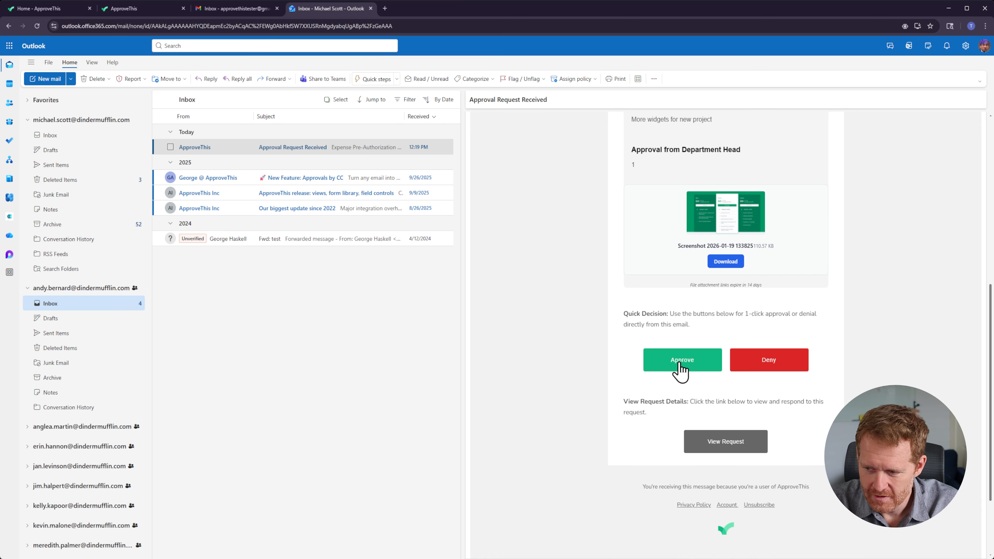
click(686, 370)
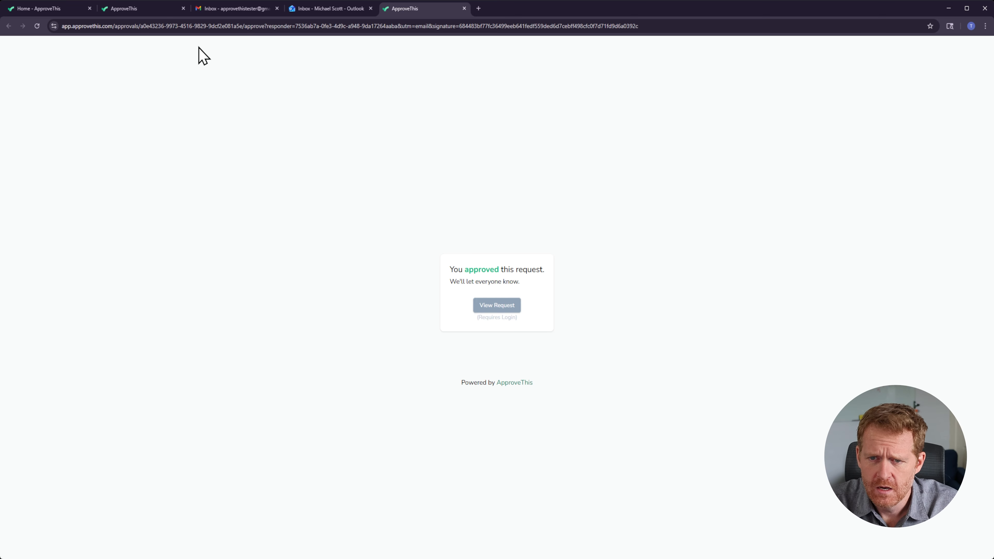
Step: Return to the Widget 2 request page and reload it to check the approval progress
click(41, 9)
click(126, 9)
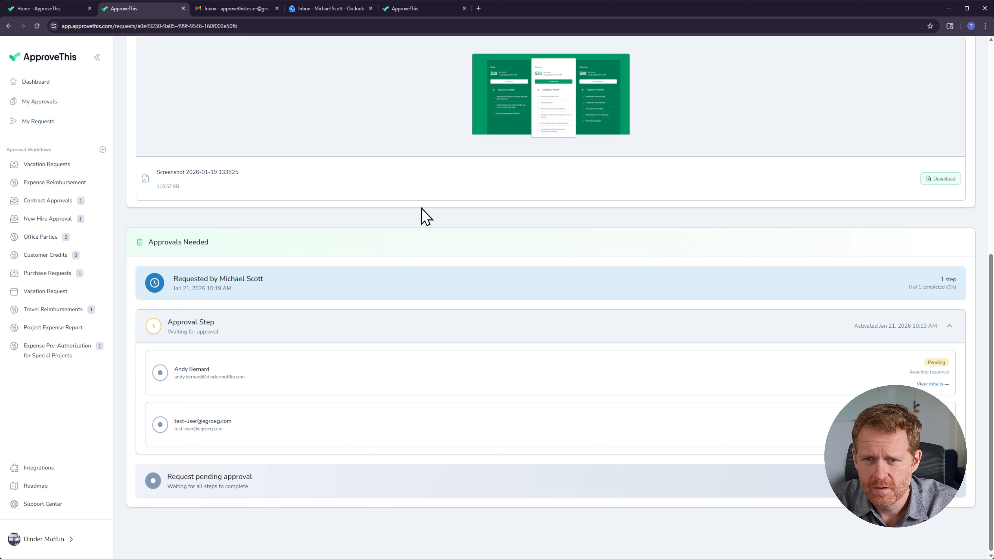
scroll(419, 224, up, 2)
click(264, 26)
key(Return)
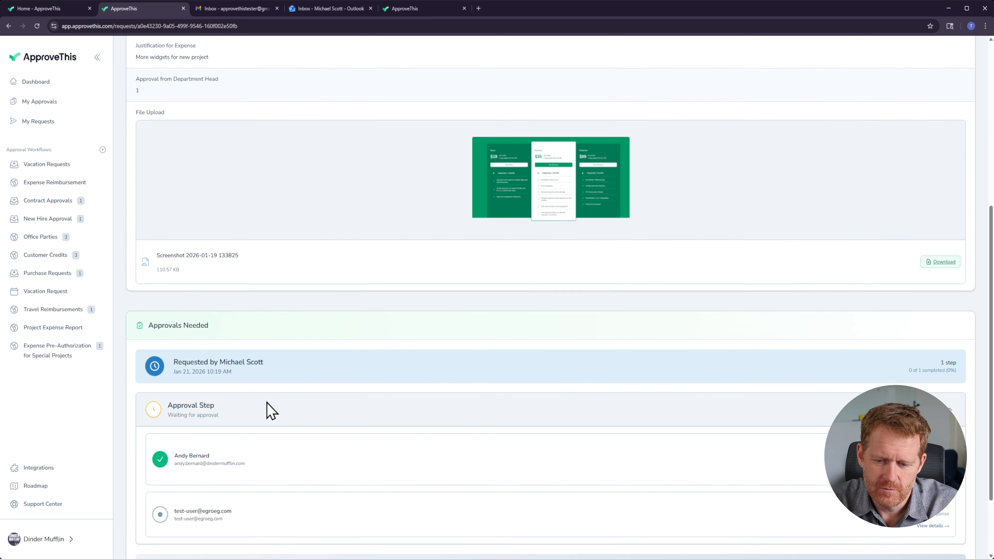
scroll(266, 411, down, 2)
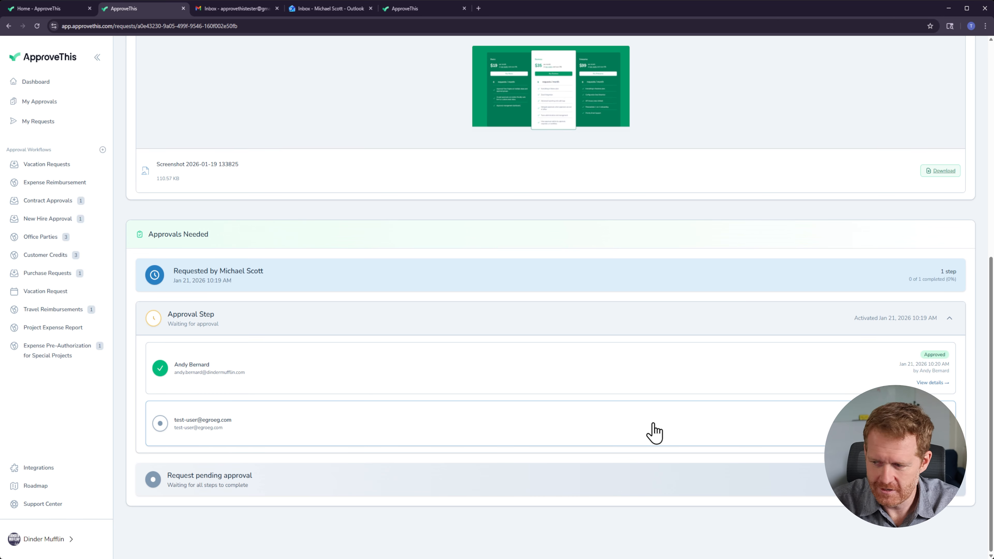
Step: Reload the page and approve the Widget 2 approval request from its approval page
key(F5)
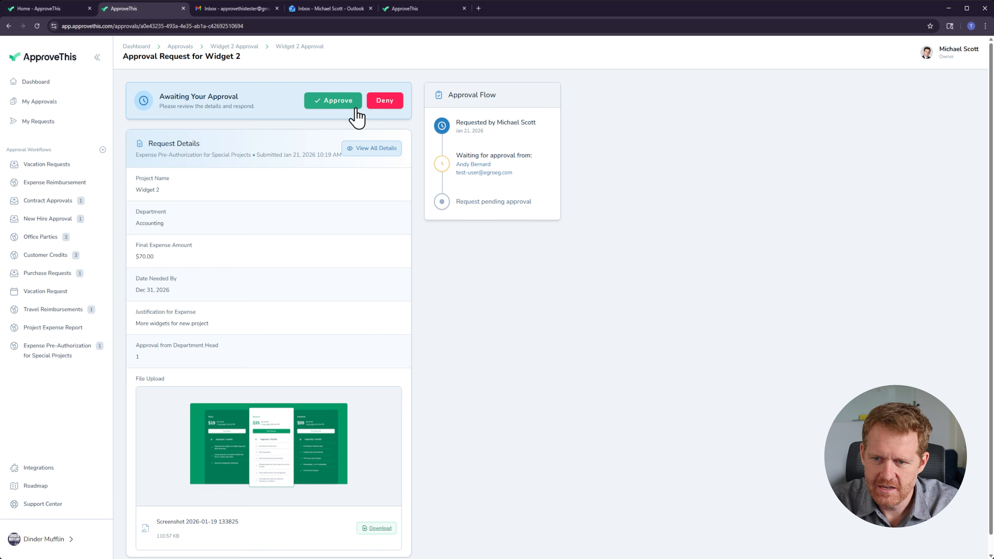
scroll(358, 274, down, 1)
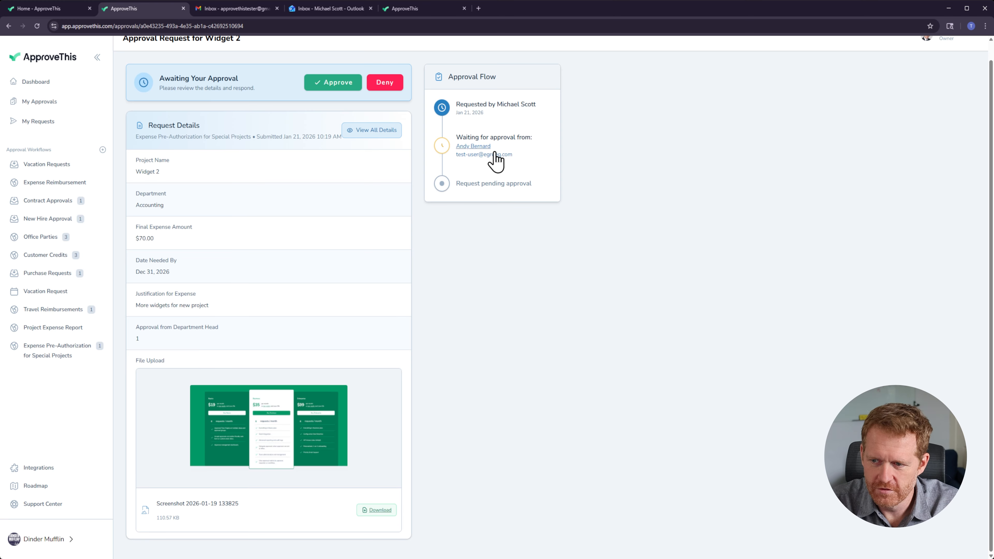
scroll(341, 337, up, 1)
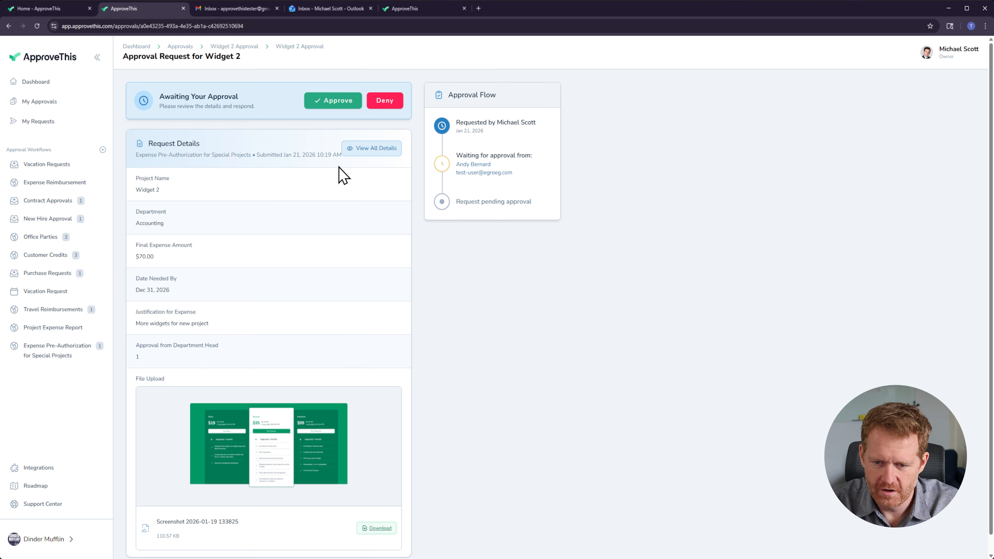
click(326, 112)
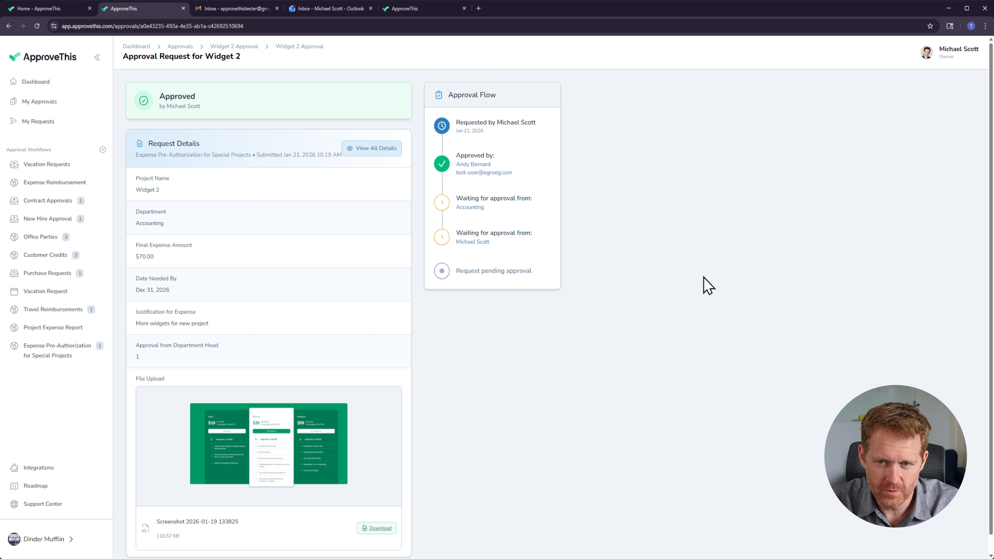
Step: Open an Accounting approver's Widget 2 approval email, follow its approve link and approve the request
click(325, 9)
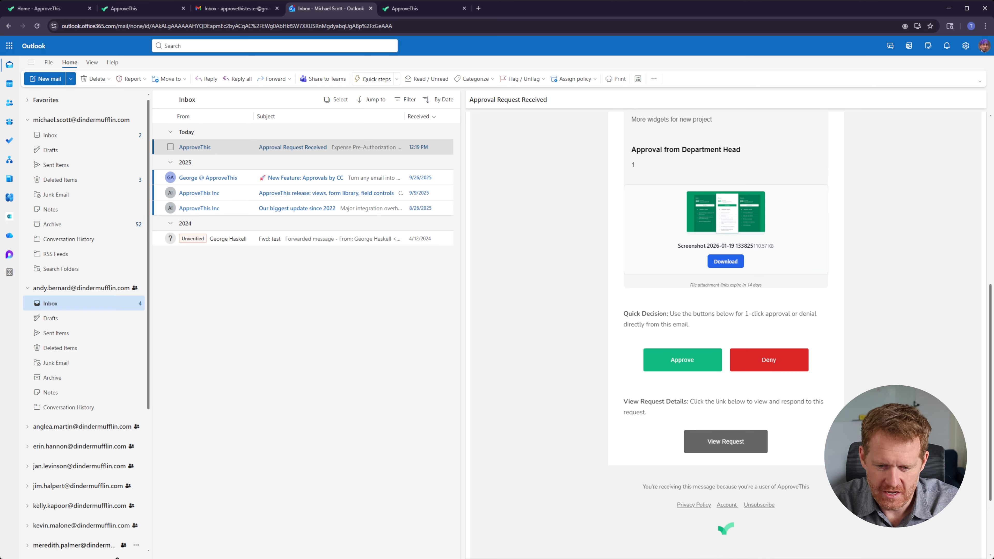
scroll(93, 494, down, 4)
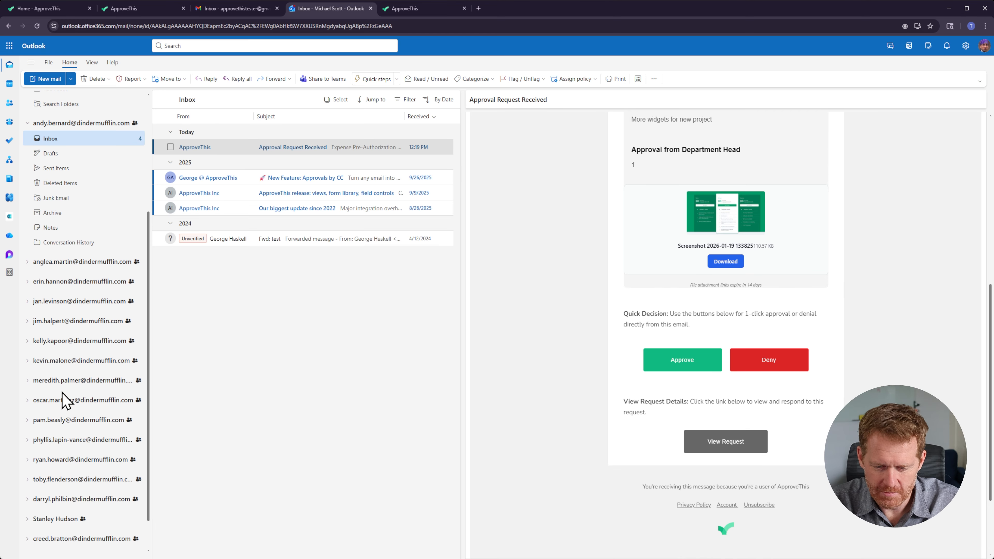
click(53, 361)
click(65, 378)
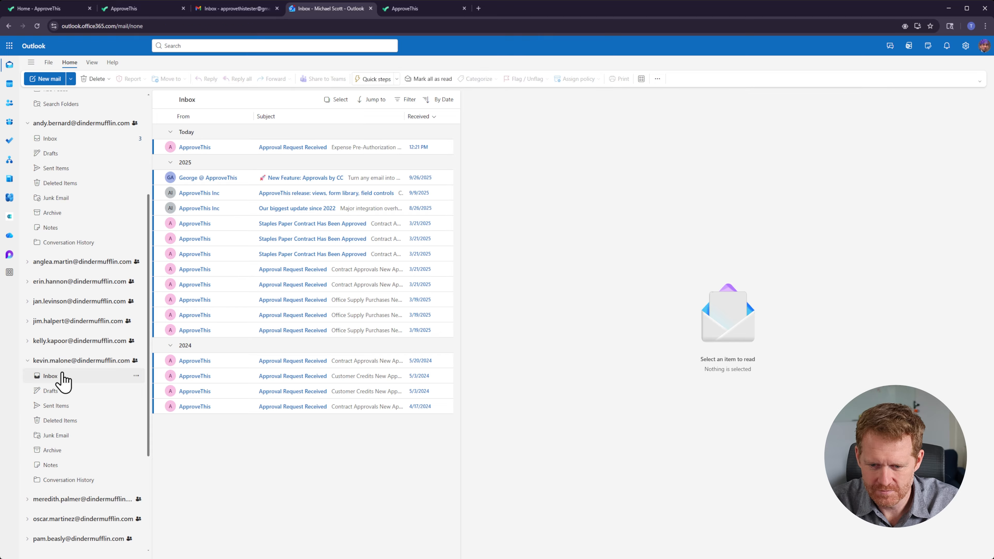
click(305, 147)
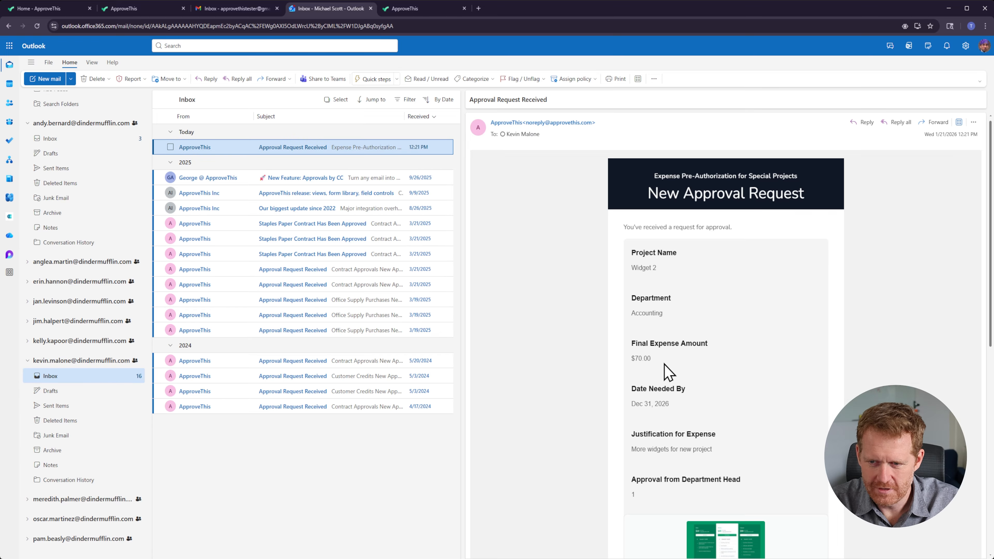
scroll(668, 368, down, 8)
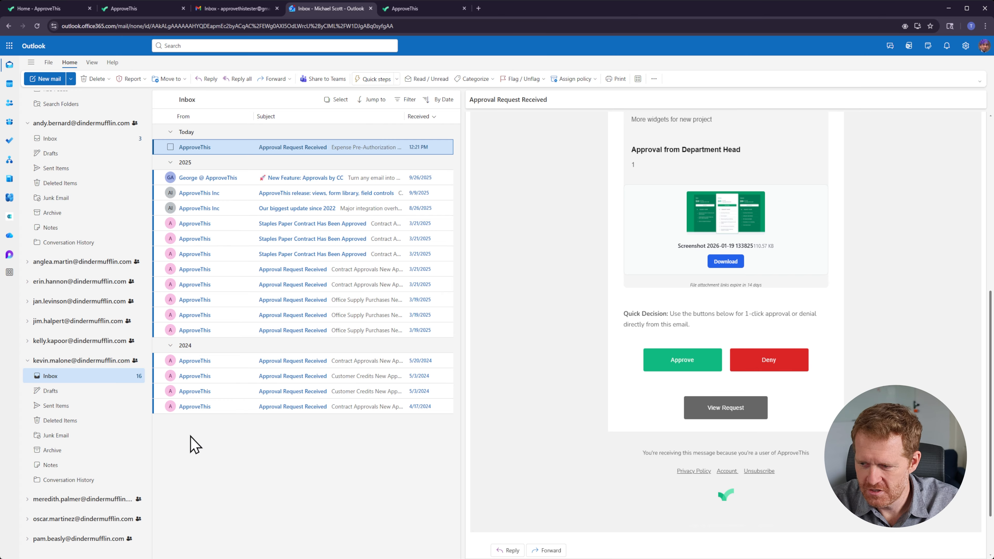
click(682, 360)
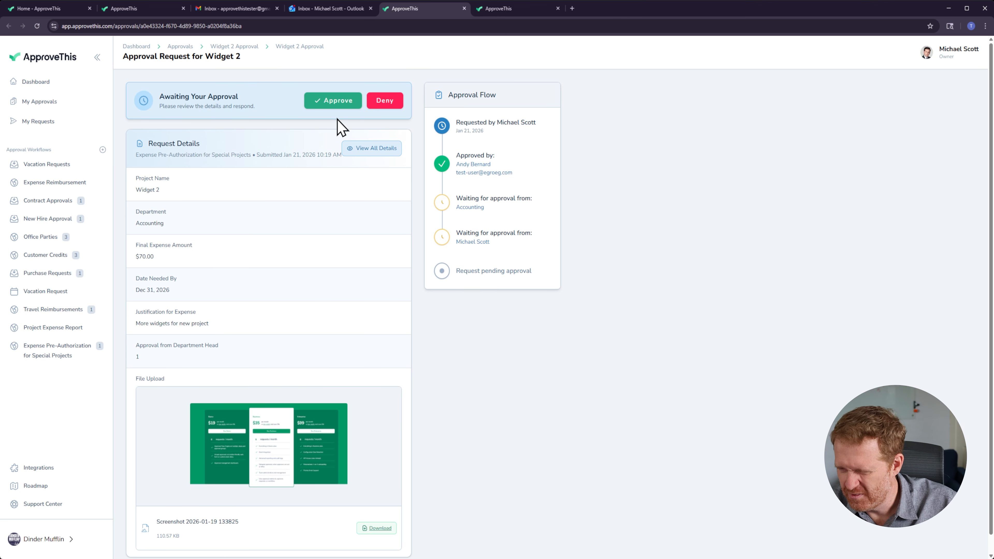
click(328, 105)
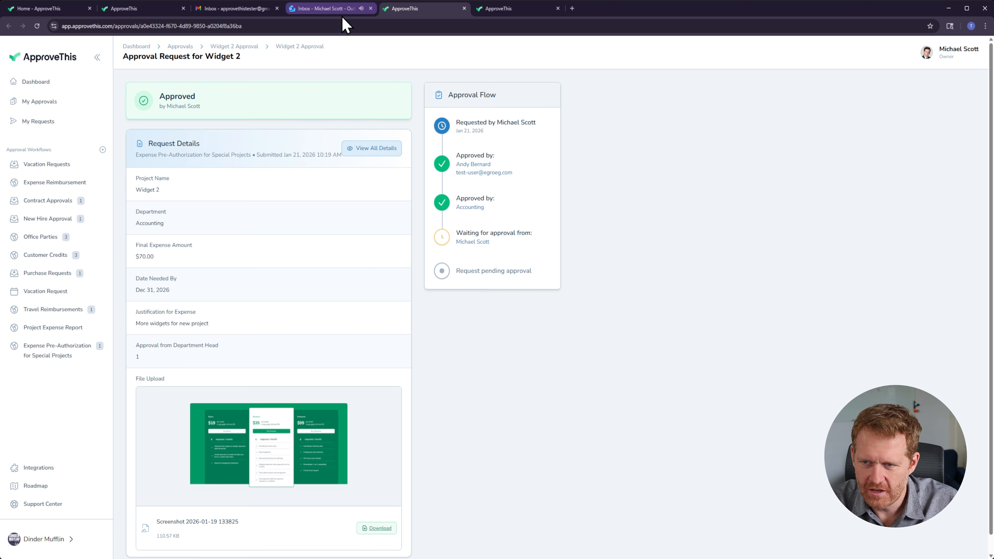
Step: Check another approver's inbox and read the approval confirmation email in the requester's inbox
click(345, 9)
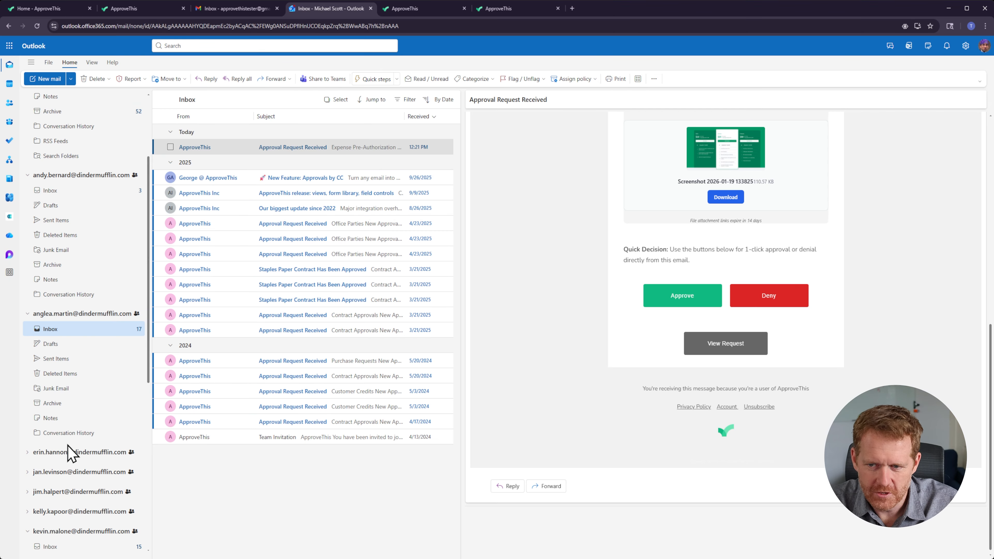
click(49, 331)
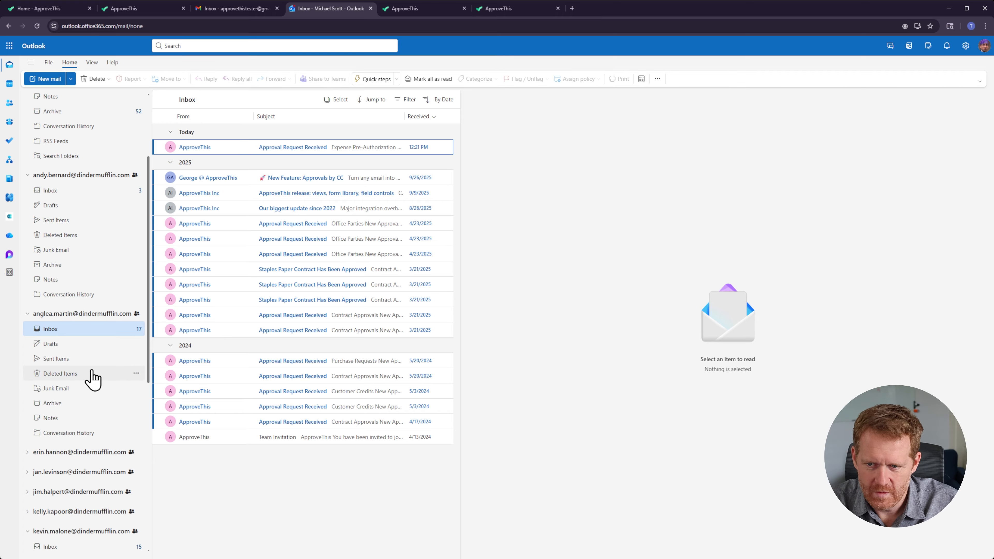
scroll(62, 329, up, 3)
click(51, 135)
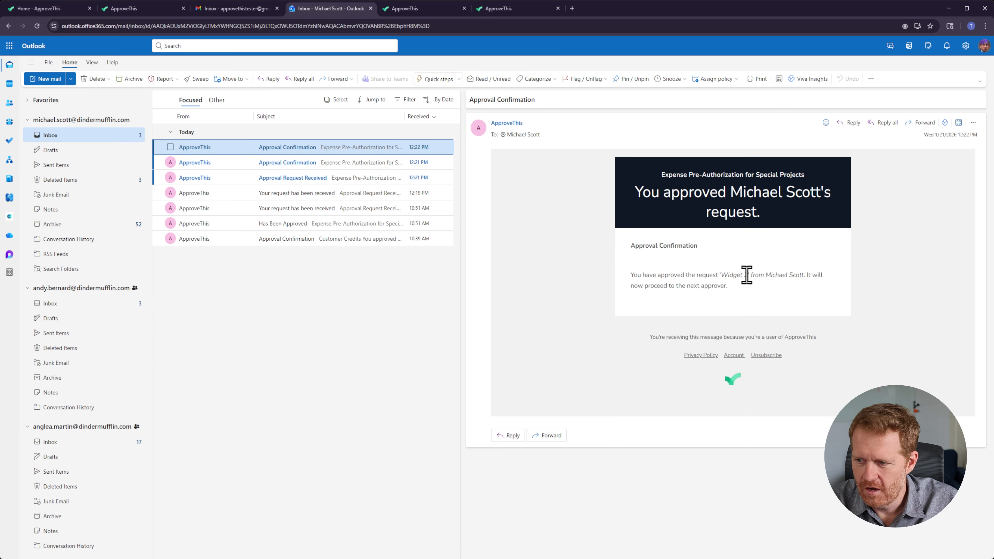
drag(773, 297, 600, 278)
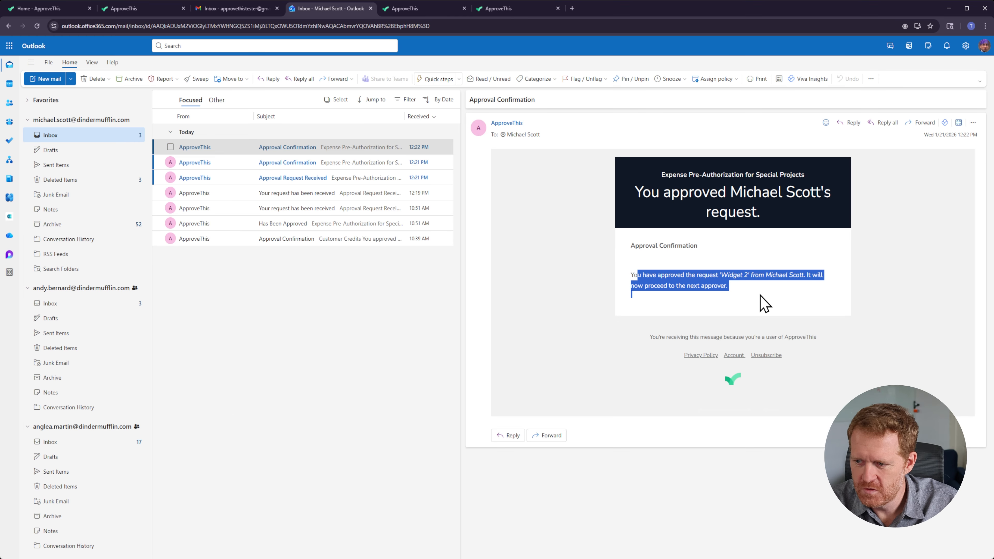
drag(759, 300, 635, 272)
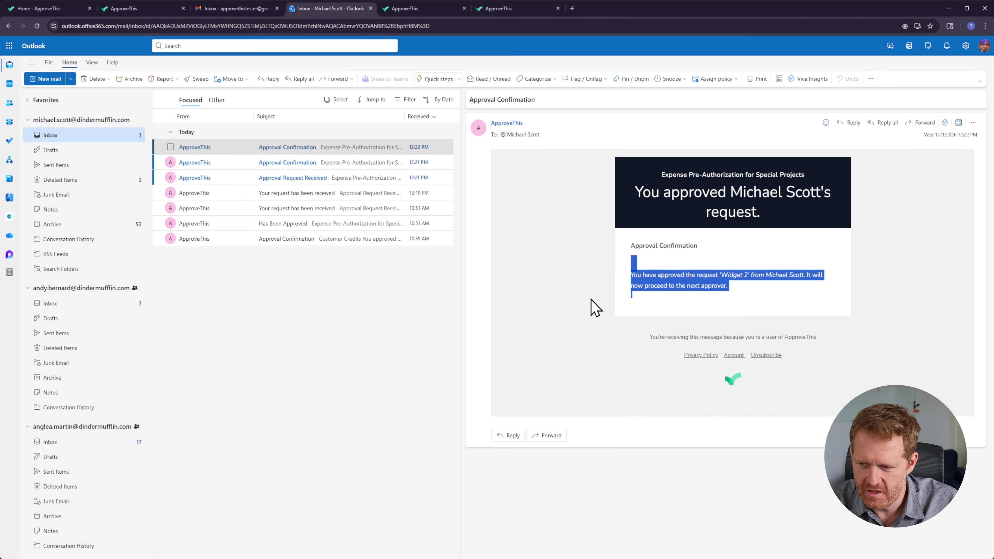
click(597, 310)
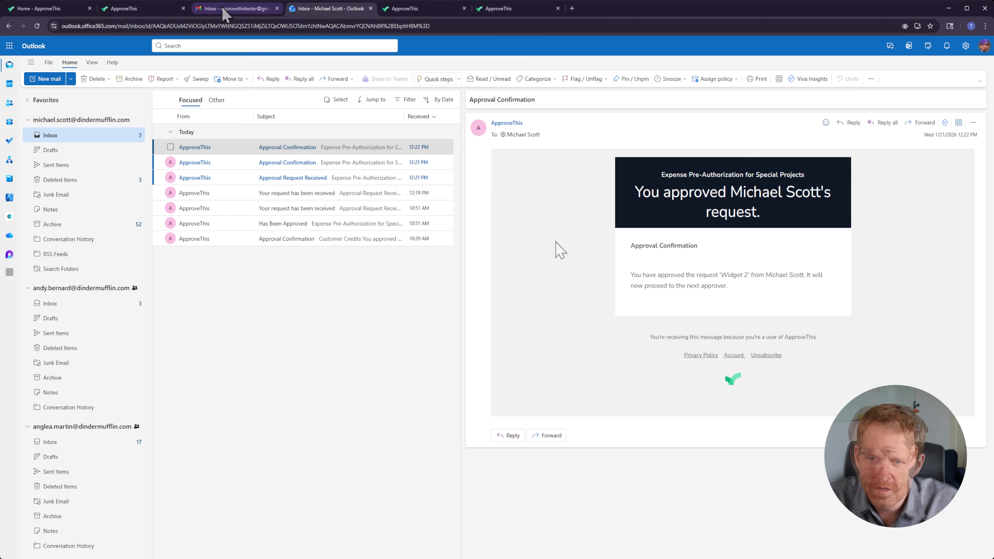
Step: Reload the Widget 2 request page to review its approval status
click(131, 10)
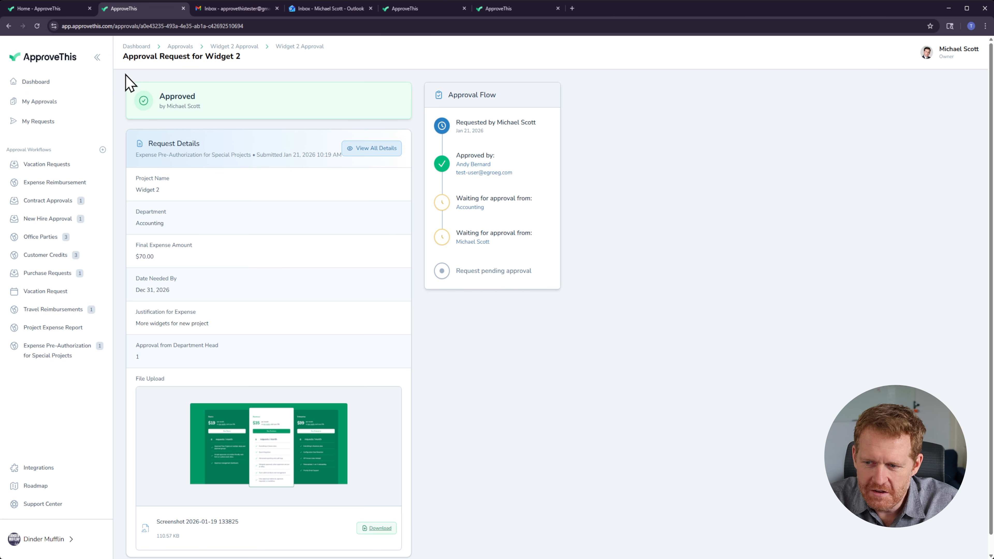
click(78, 26)
key(Return)
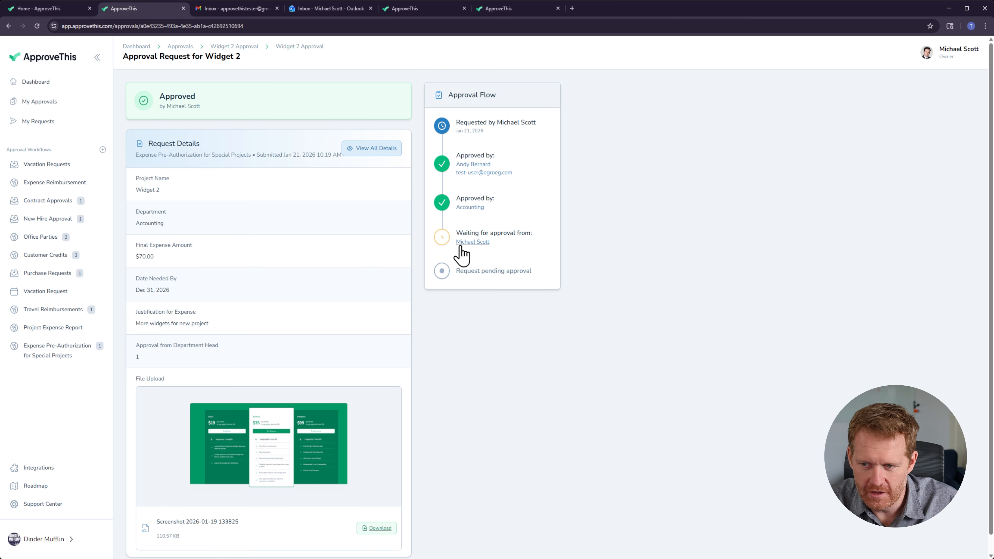
scroll(553, 399, down, 1)
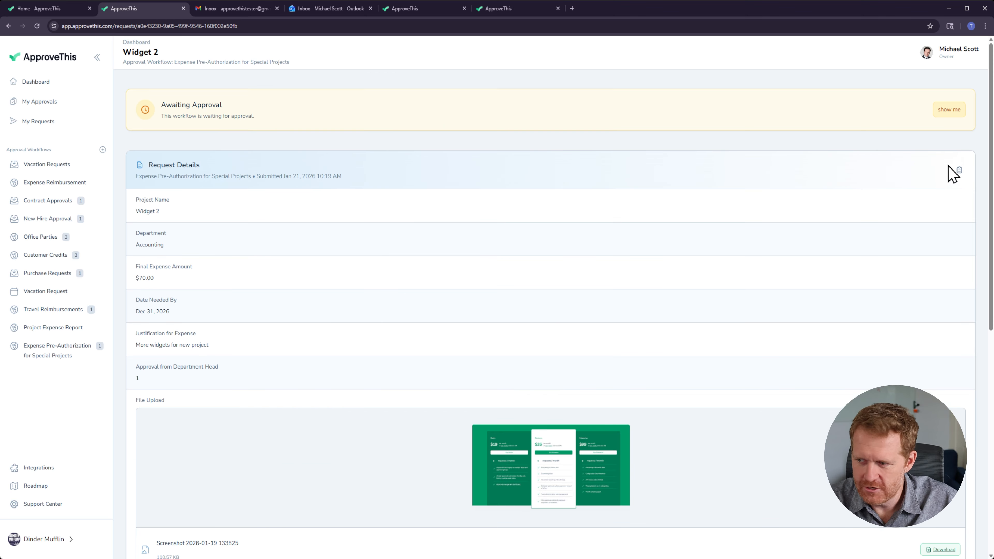
Step: Review the Widget 2 request's activity log and its approval steps
click(959, 170)
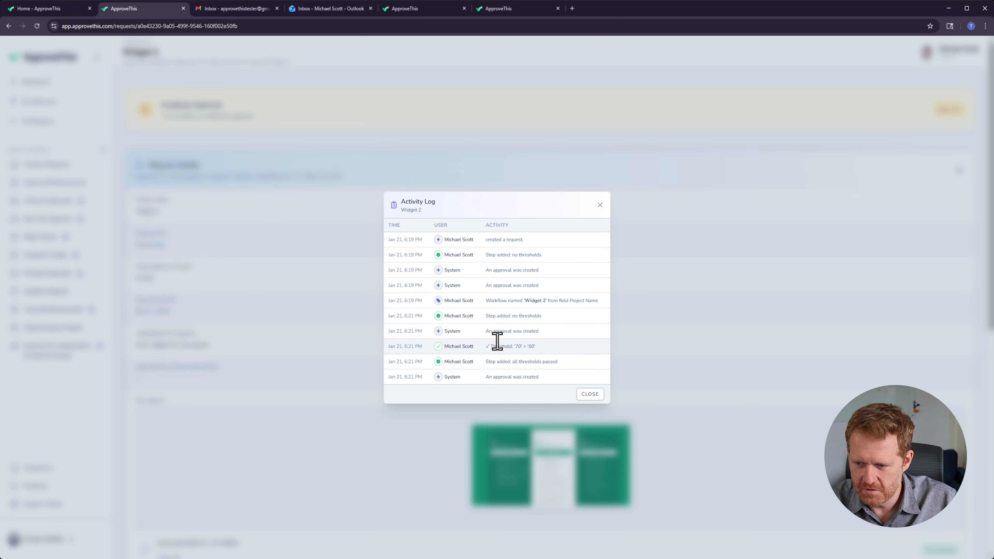
drag(550, 347, 383, 348)
click(496, 349)
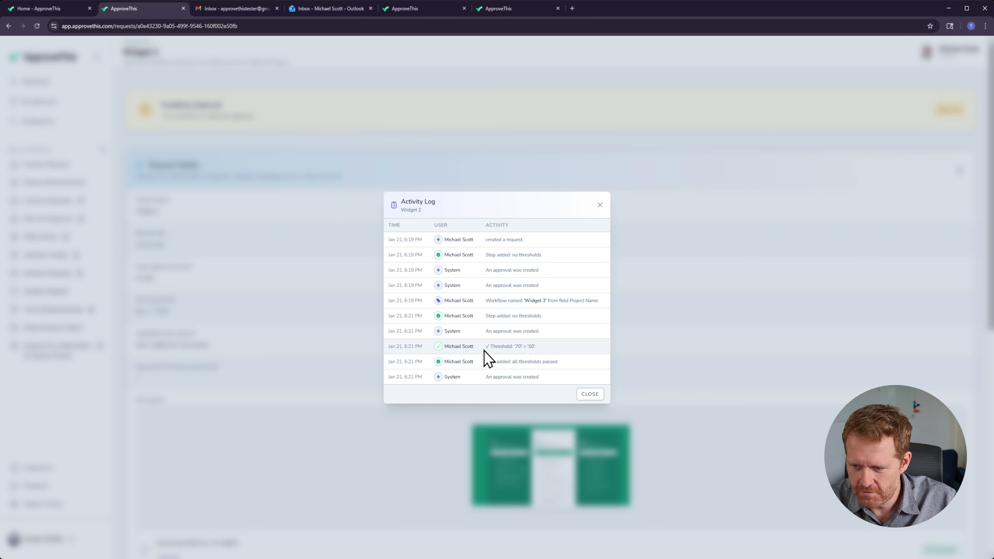
drag(484, 350, 546, 345)
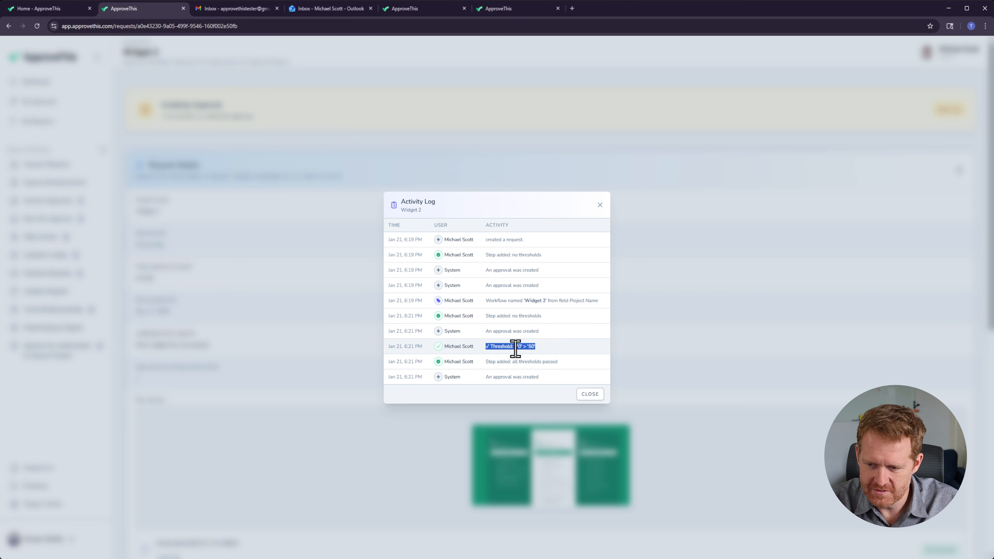
click(588, 395)
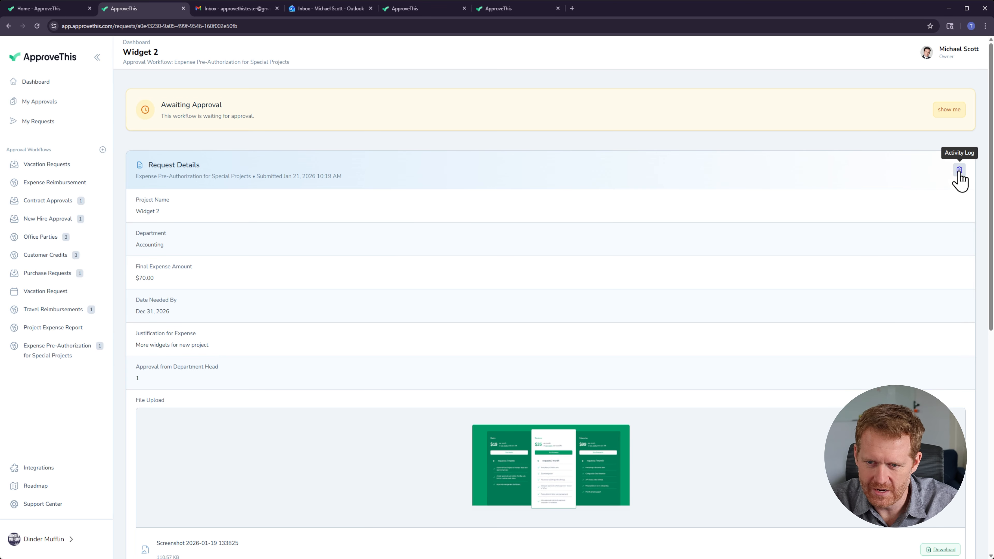
click(949, 111)
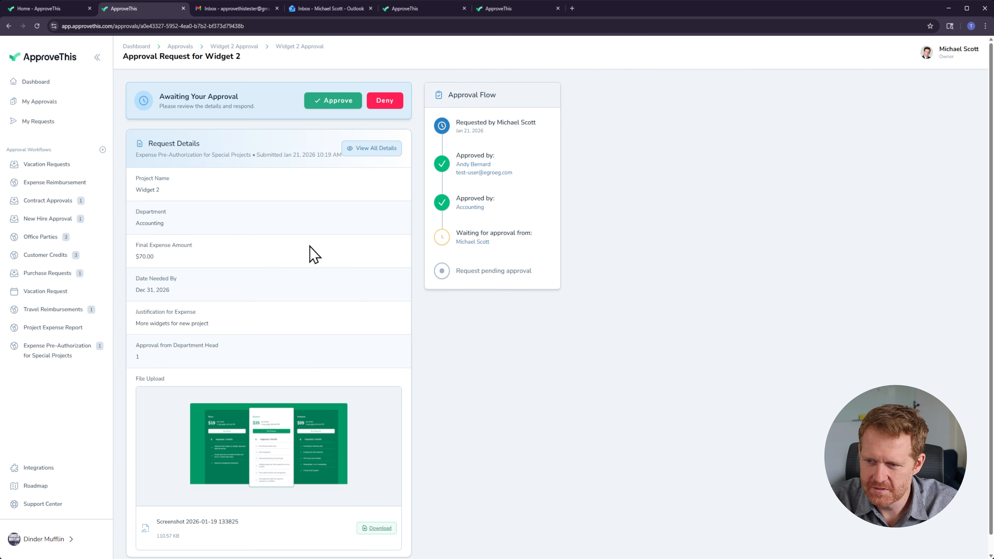
click(330, 103)
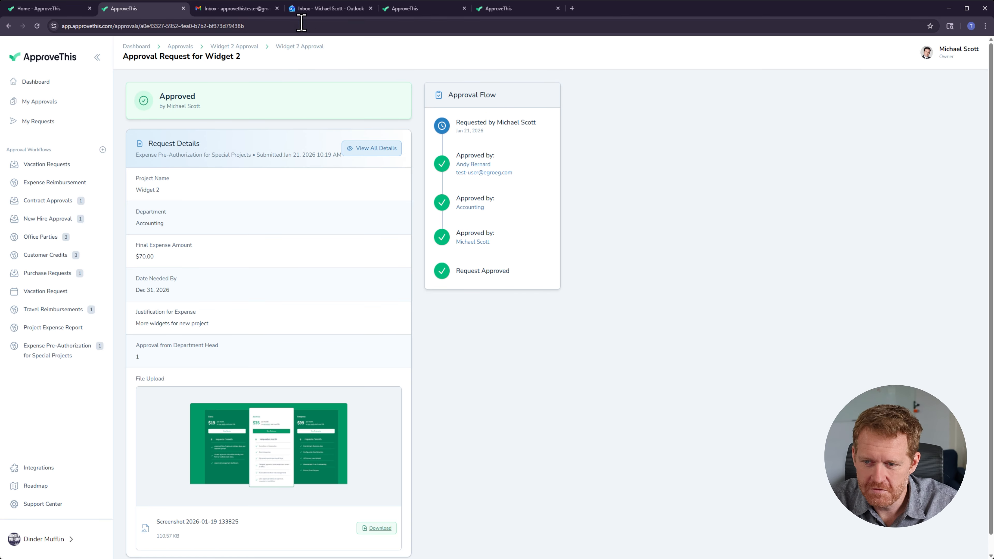
Step: Read the Widget 2 approval notification emails in several approvers' inboxes
click(304, 9)
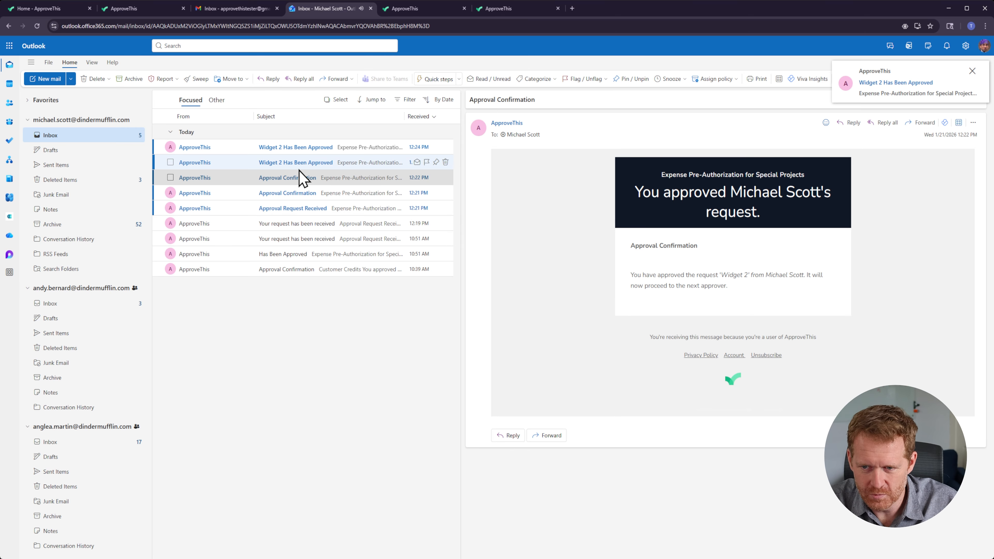
click(302, 164)
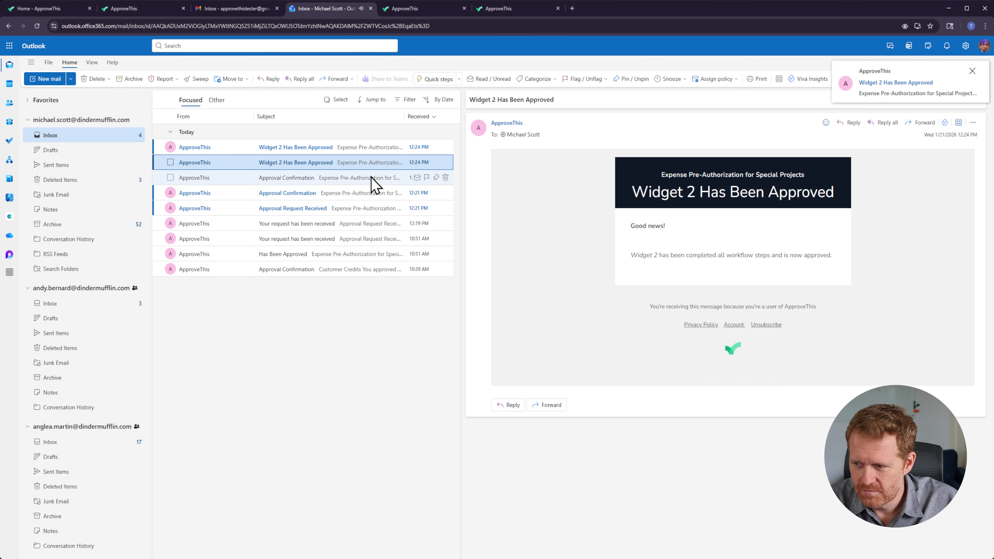
drag(633, 255, 833, 255)
click(481, 264)
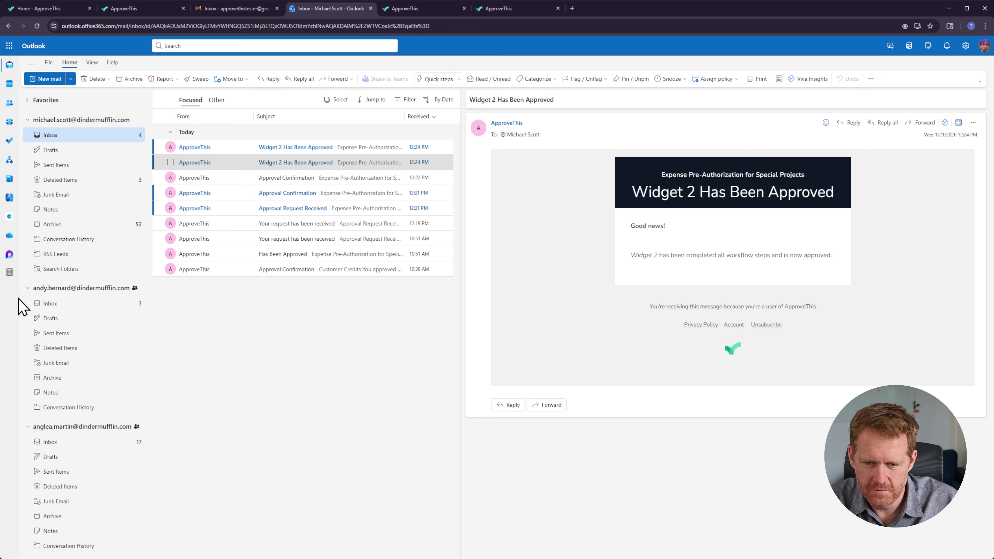
click(51, 442)
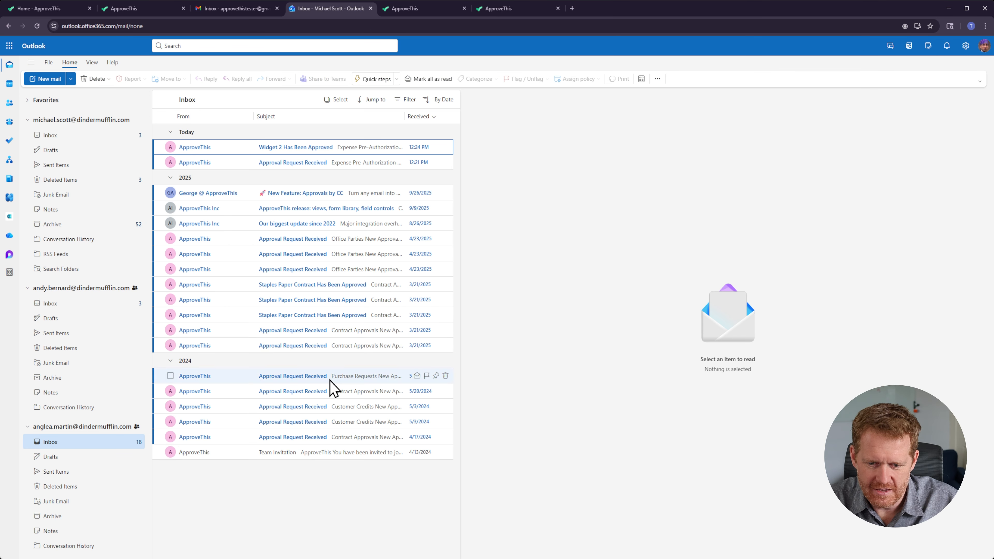
click(290, 148)
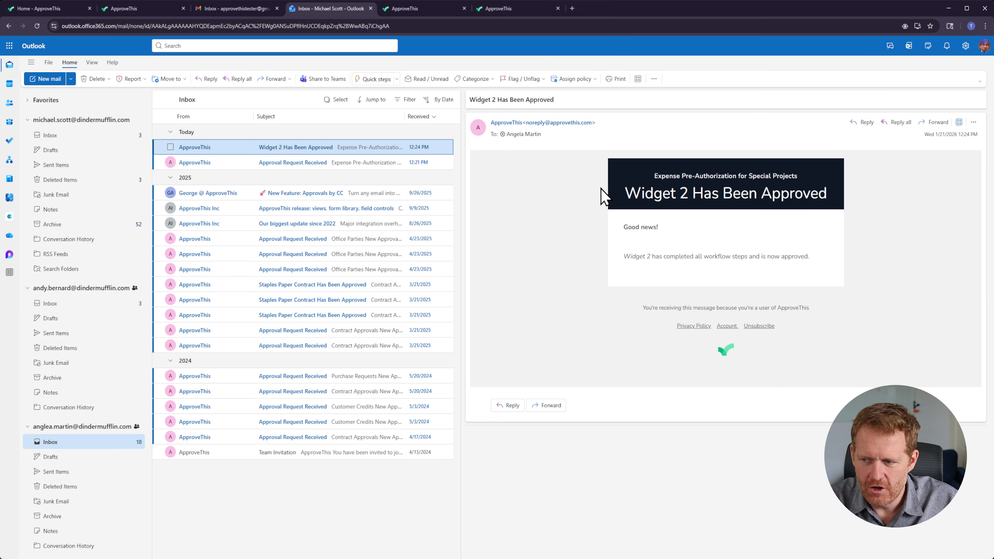
drag(609, 168, 863, 272)
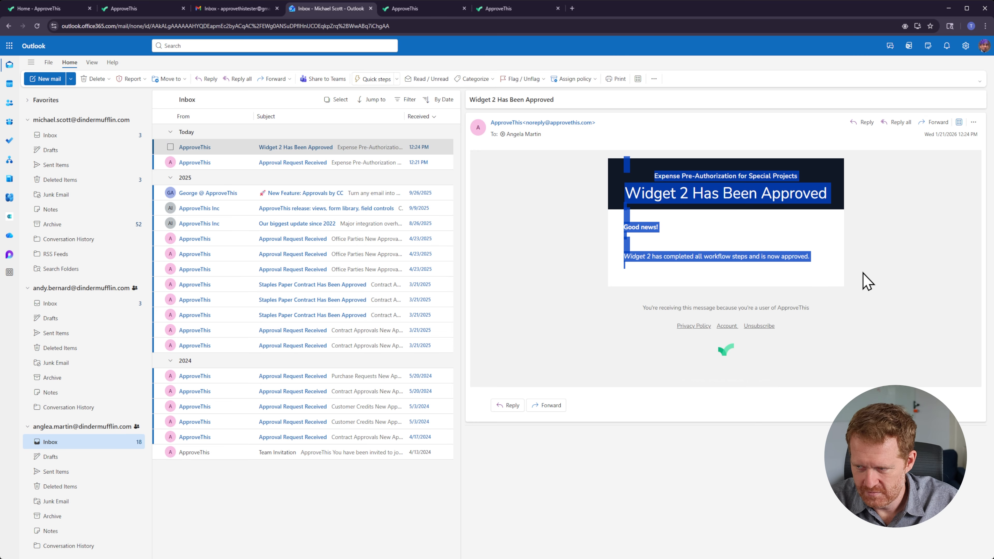
click(50, 303)
click(282, 148)
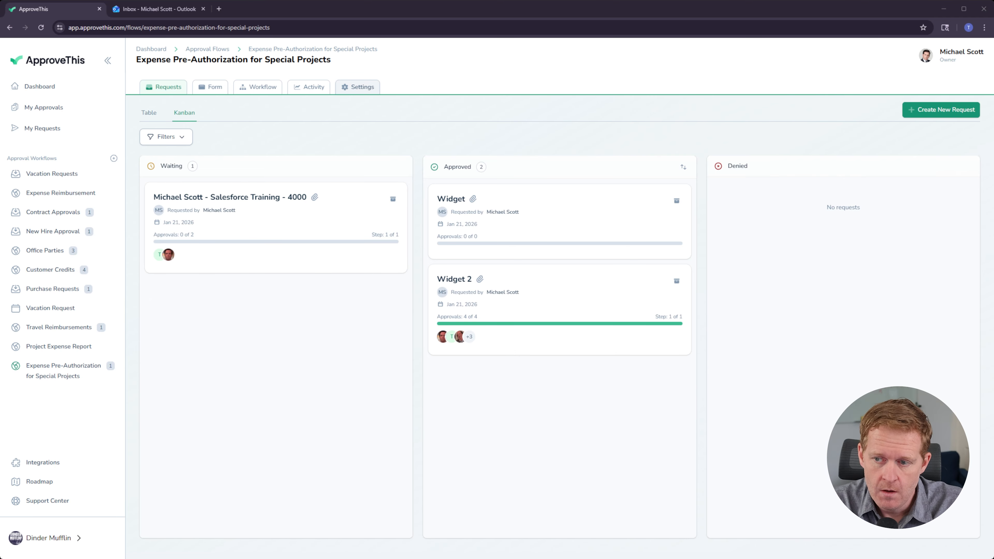
Step: Browse the flow's Settings, Form and Requests tabs, returning to the general settings
click(357, 86)
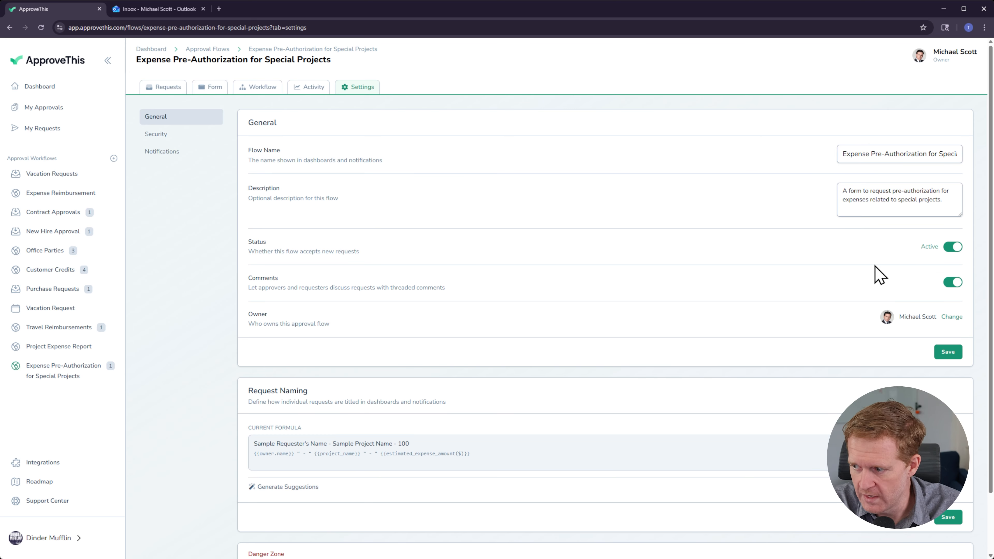
click(203, 92)
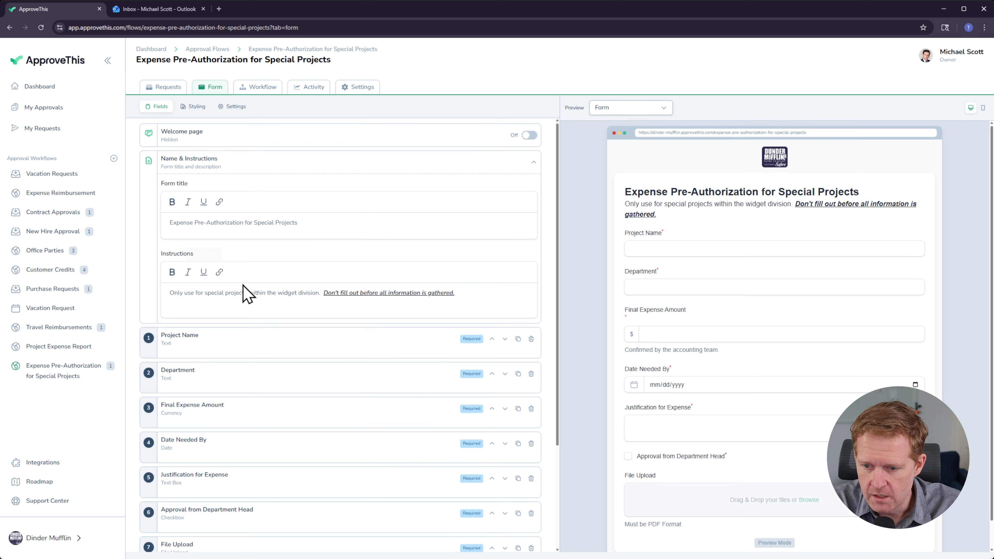
click(172, 88)
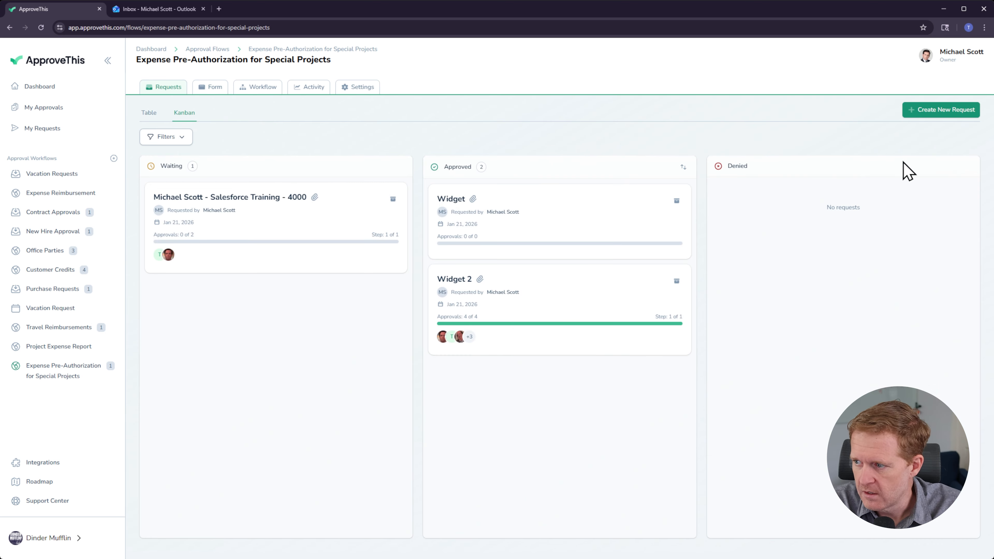
click(512, 294)
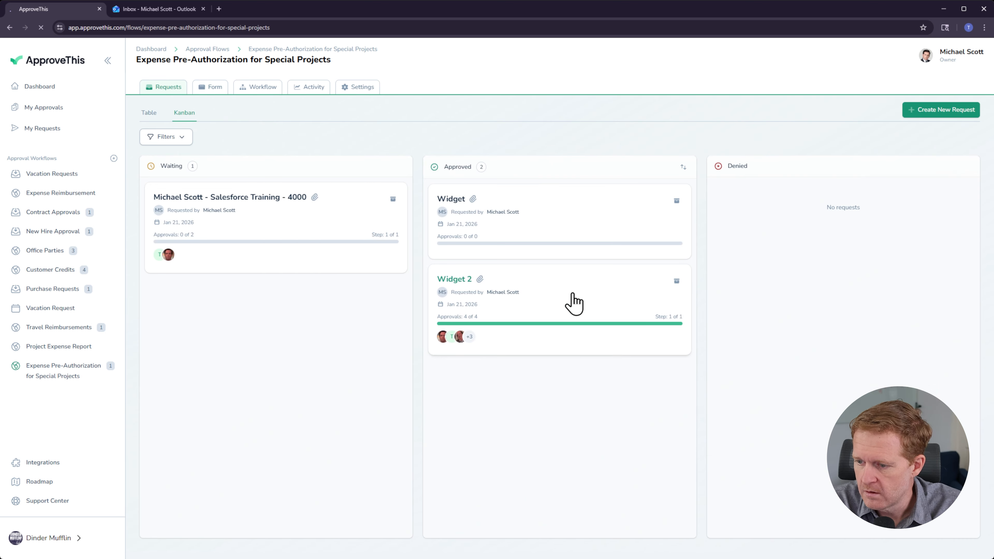
scroll(579, 315, down, 15)
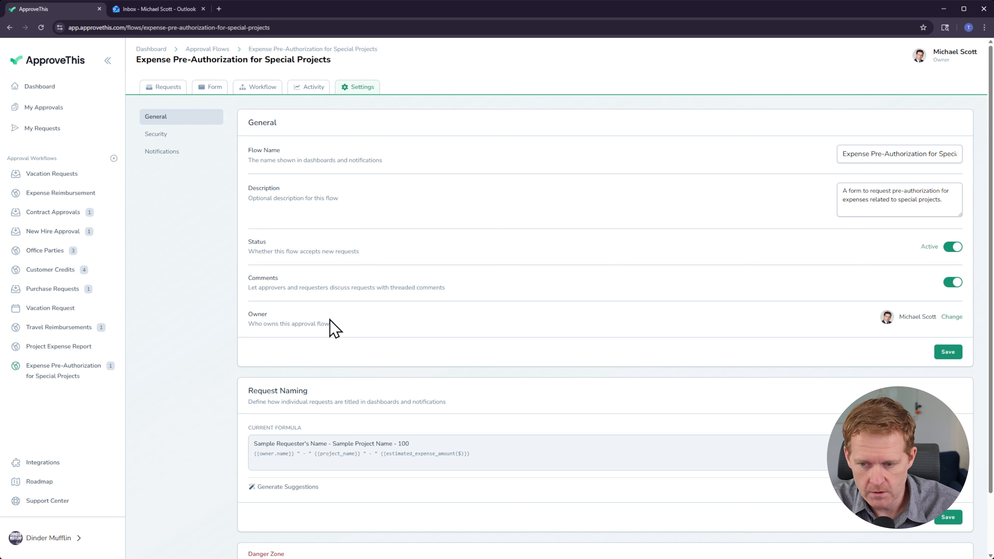
scroll(531, 298, down, 2)
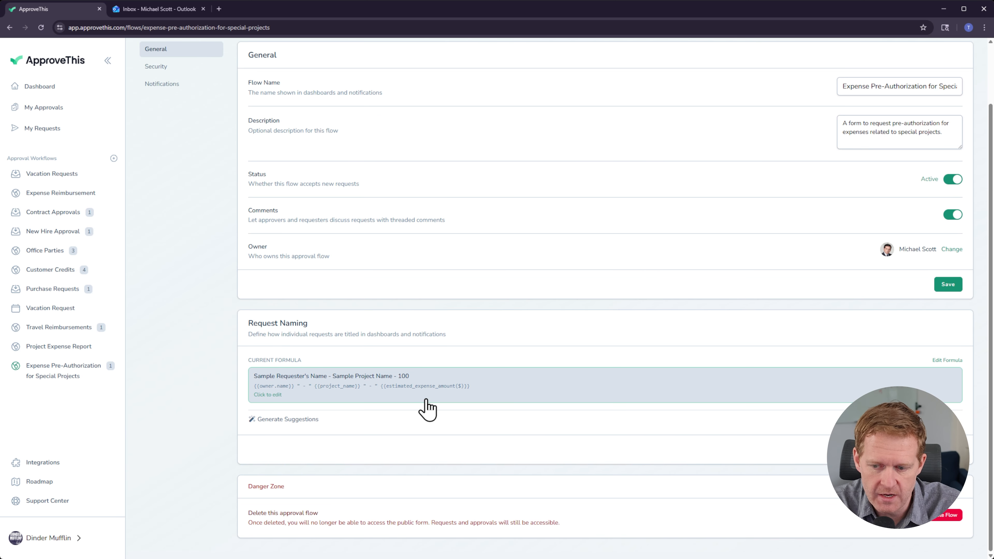
click(532, 401)
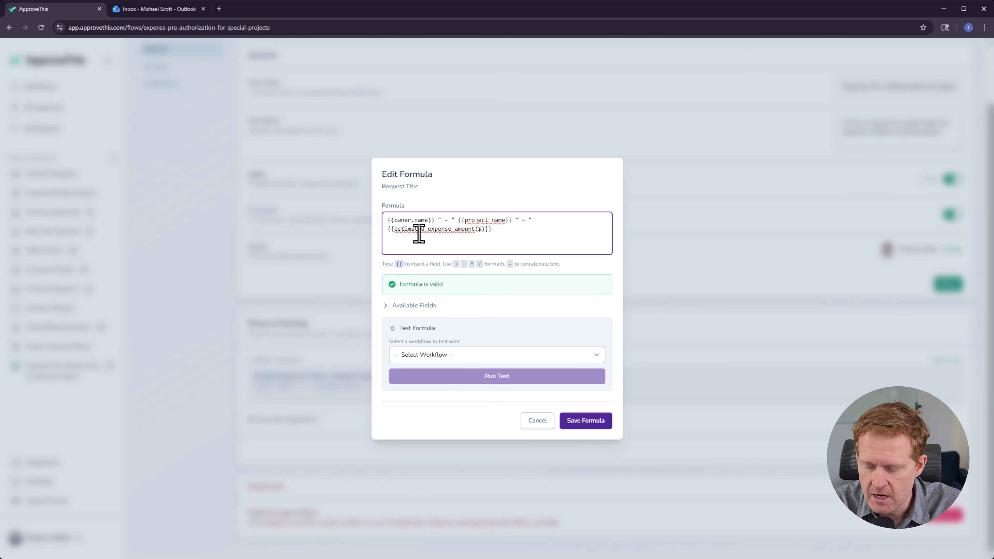
click(409, 305)
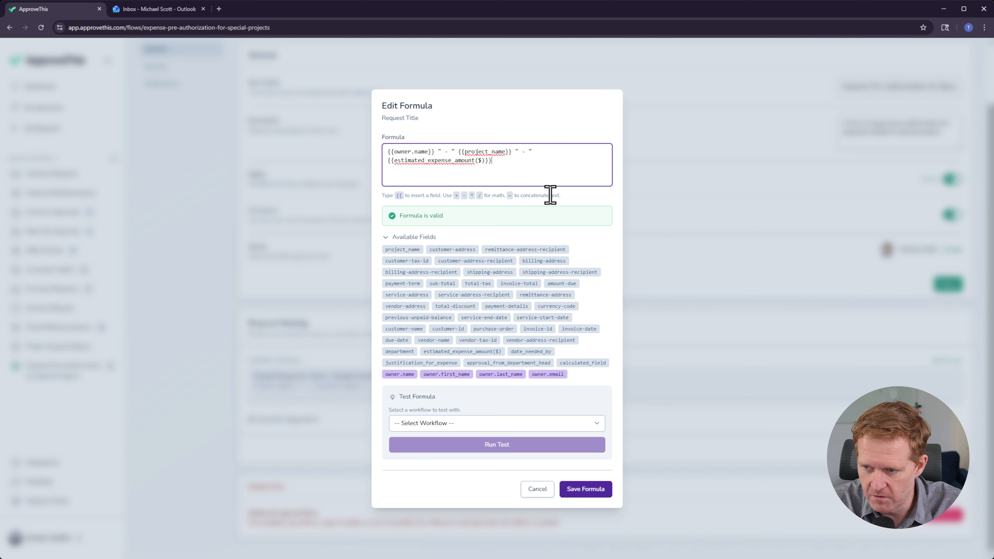
text({{)
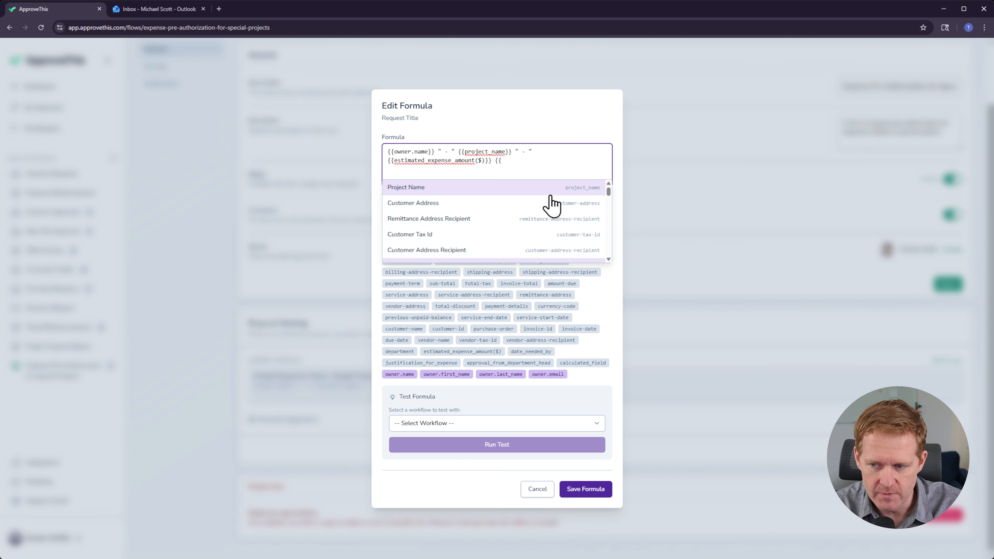
key(Down)
key(Down)
key(Down)
key(Up)
key(Up)
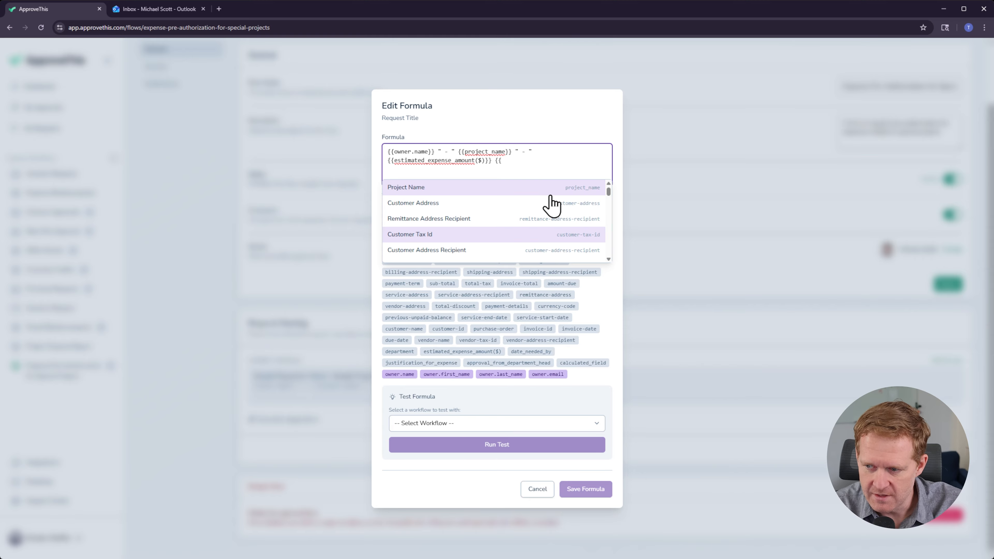
key(Escape)
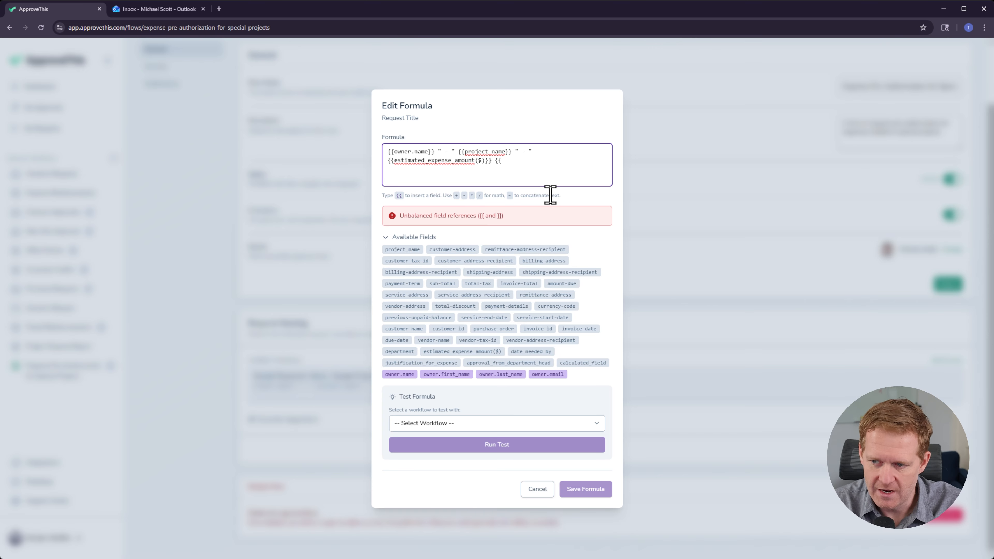
key(BackSpace)
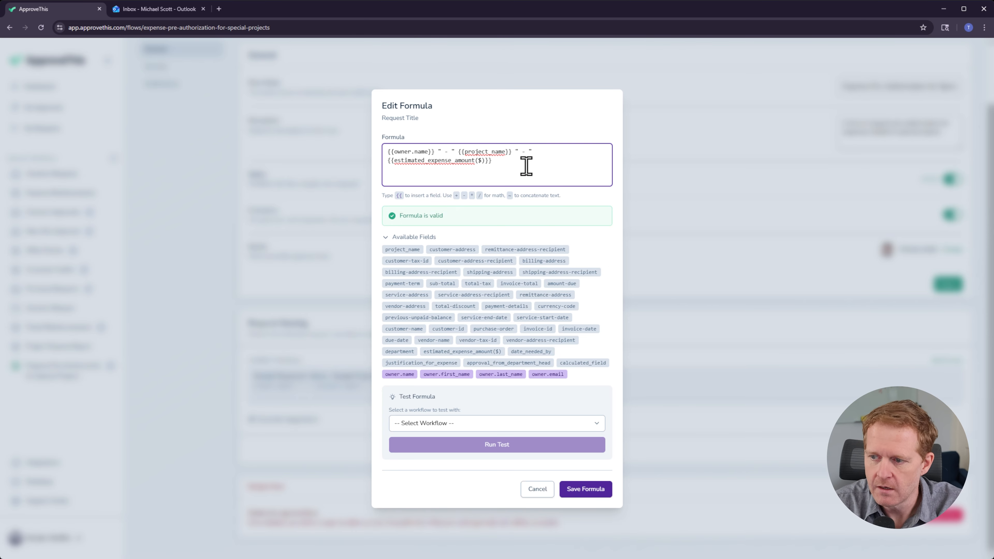
click(538, 489)
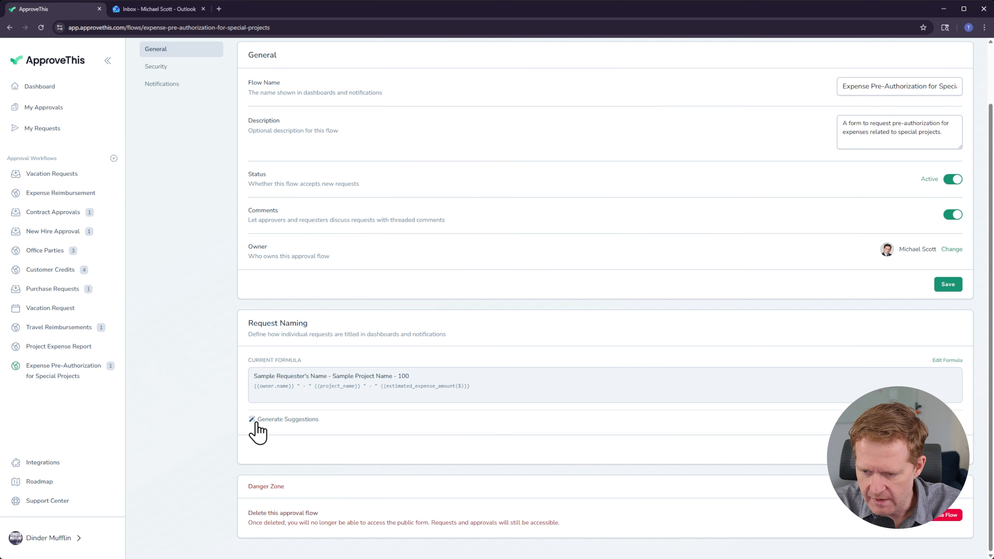
Step: Generate suggestions for the request naming formula, then open the flow's security settings
click(269, 420)
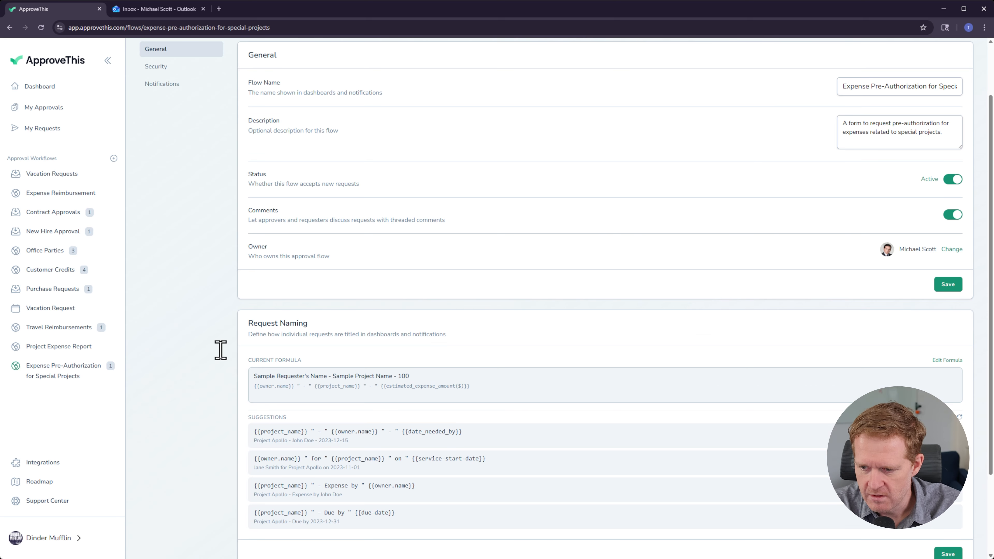
scroll(405, 382, down, 3)
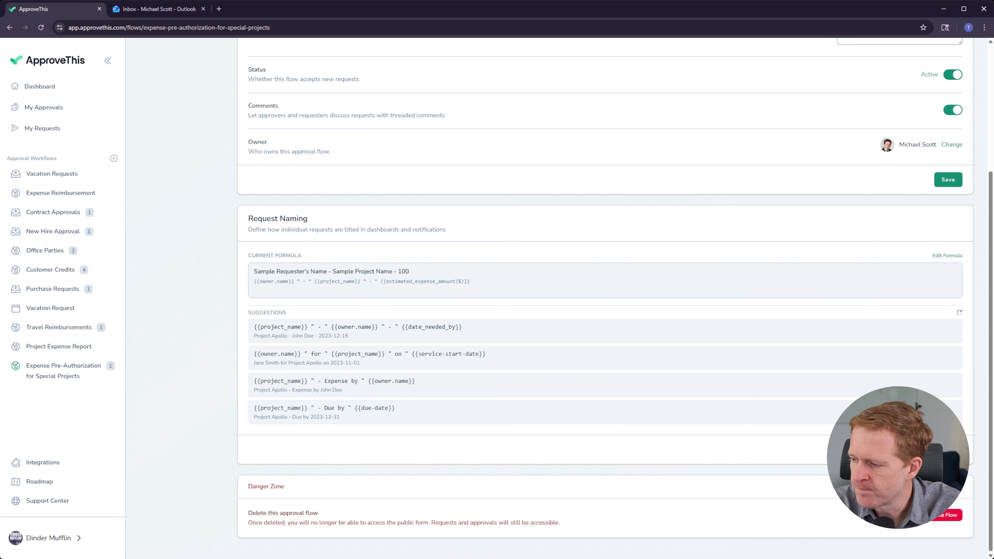
scroll(184, 384, up, 4)
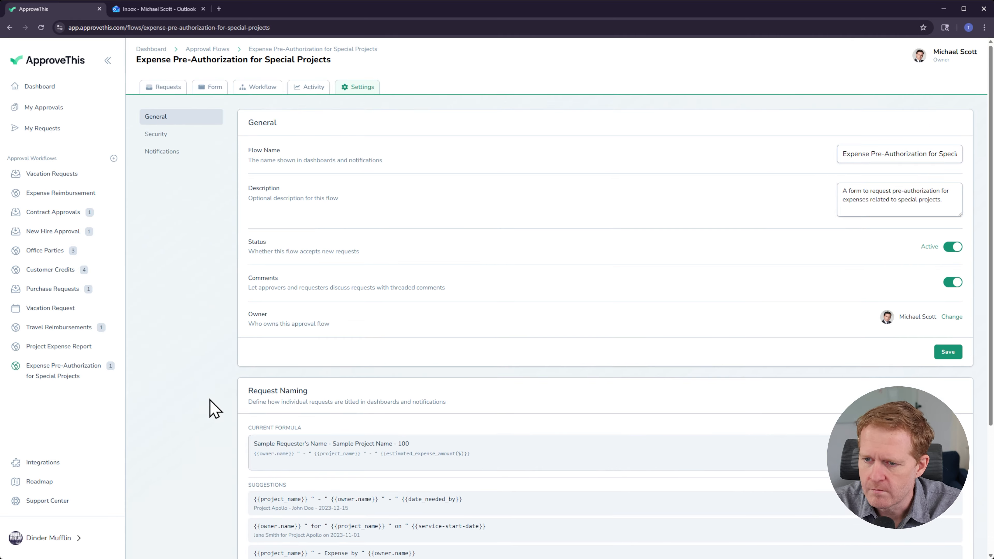
click(161, 135)
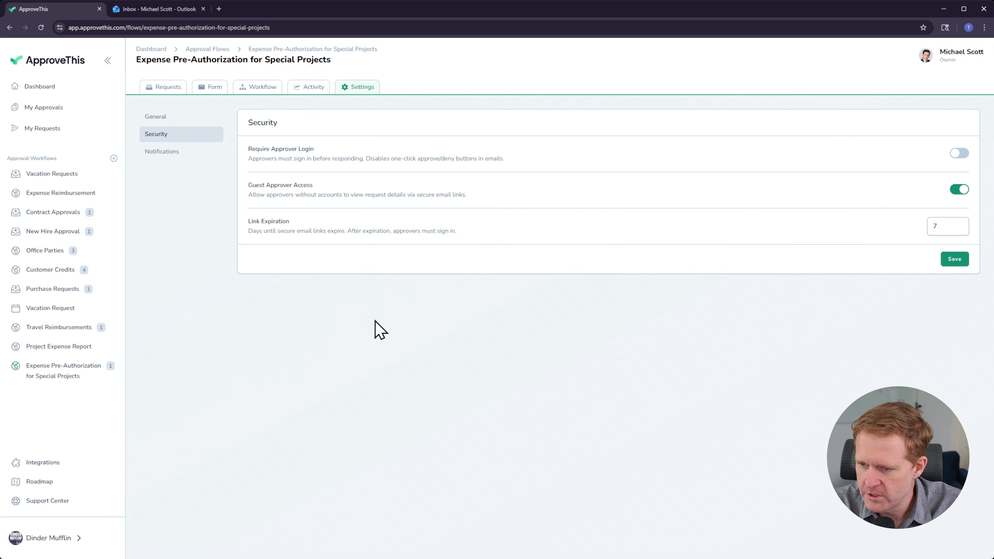
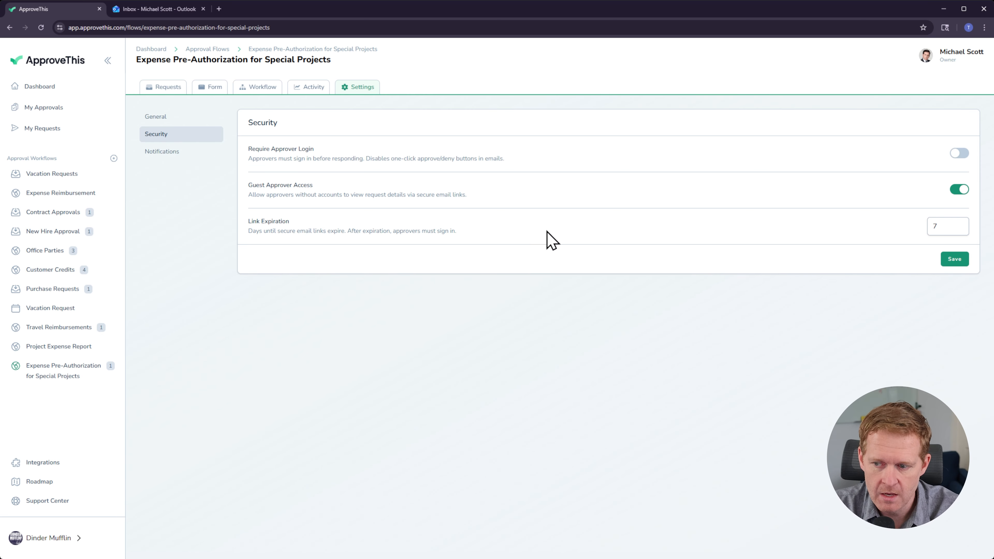
Step: Open the flow's notification settings and turn on watching this flow
drag(543, 242, 237, 223)
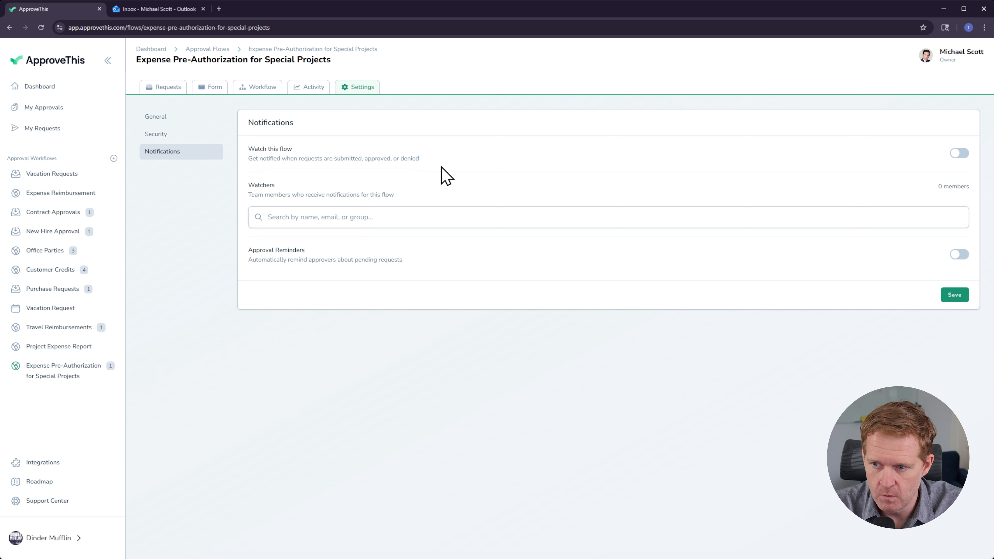
drag(445, 158, 251, 146)
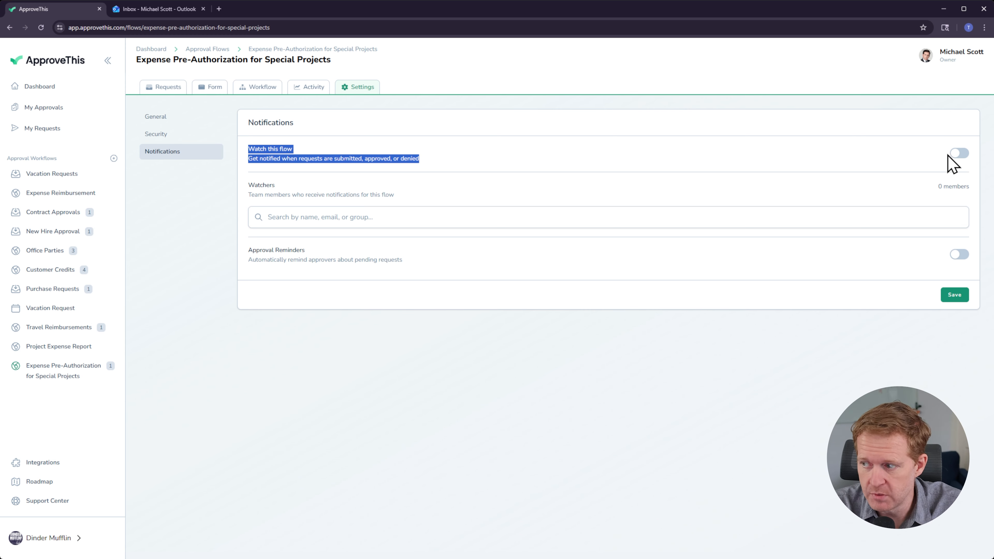
click(957, 154)
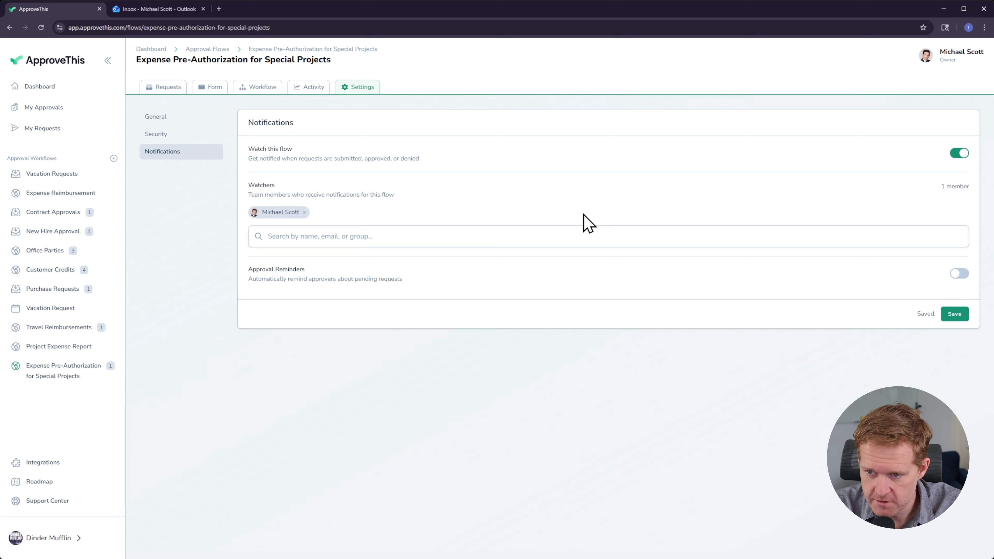
Step: Add a second team member from the user list as a watcher of the flow
click(437, 238)
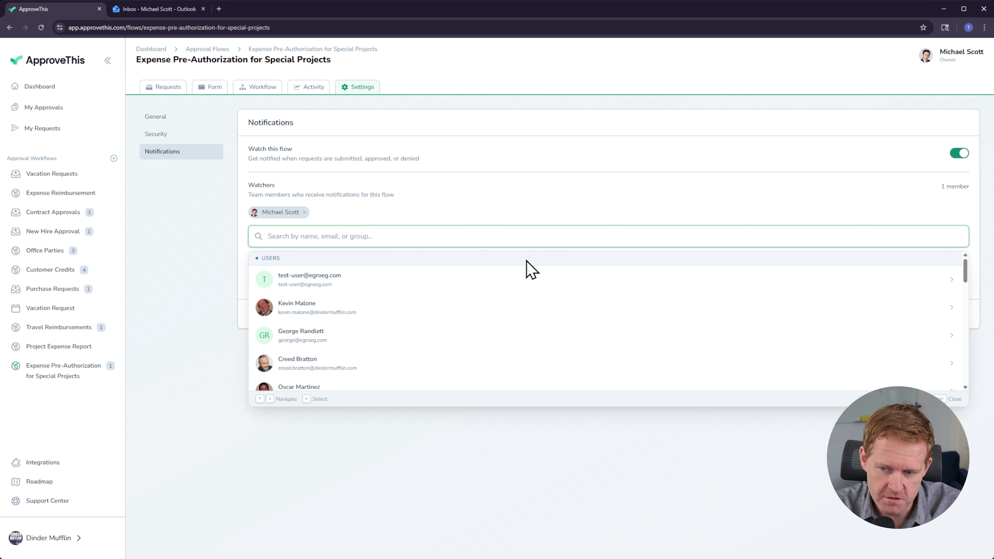
scroll(393, 365, down, 2)
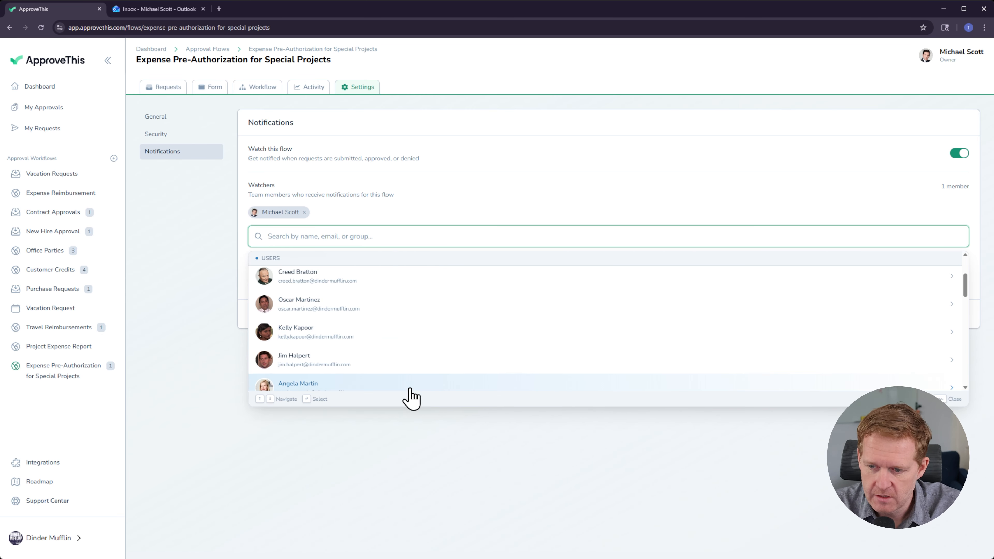
scroll(333, 372, down, 5)
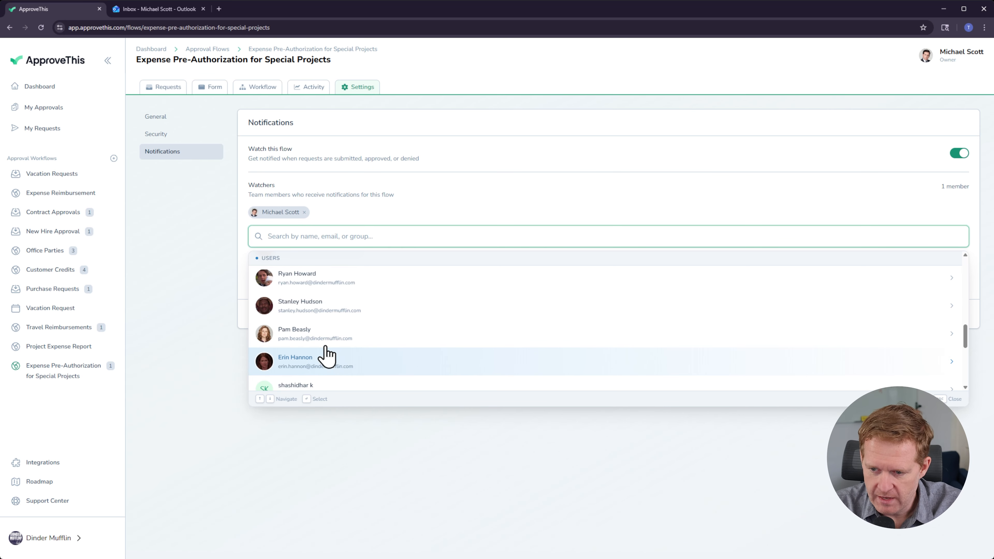
click(328, 368)
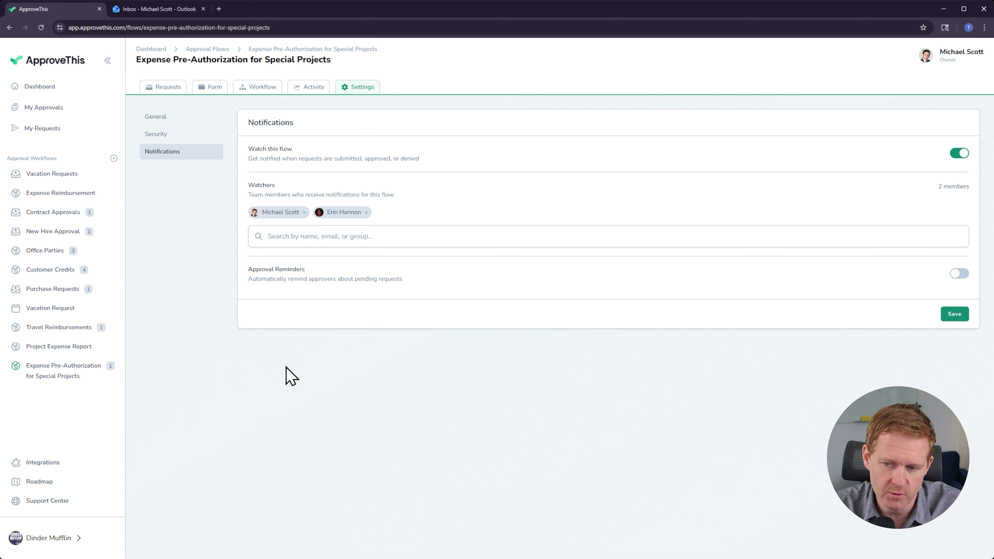
Step: Enable approval reminders and set the reminder interval to Daily
click(958, 274)
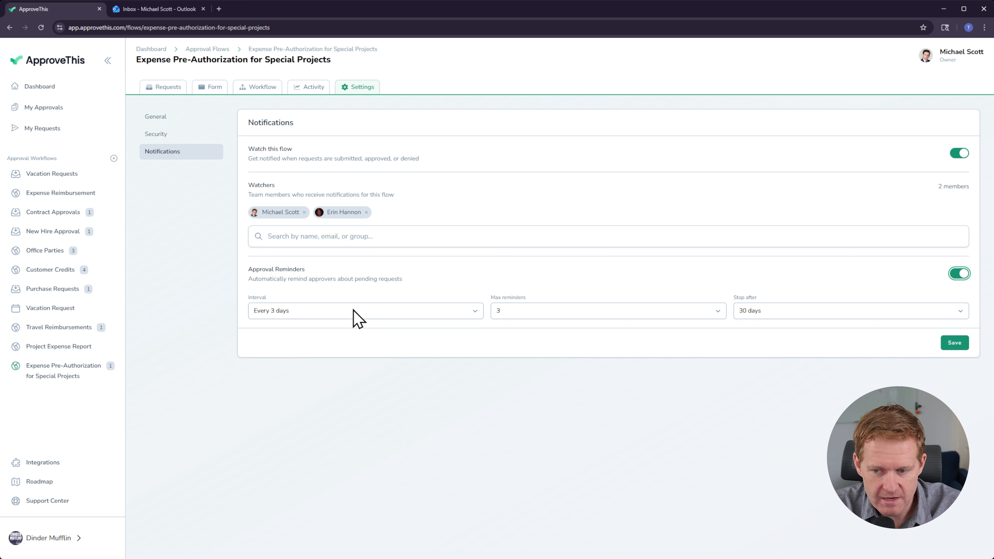
click(532, 311)
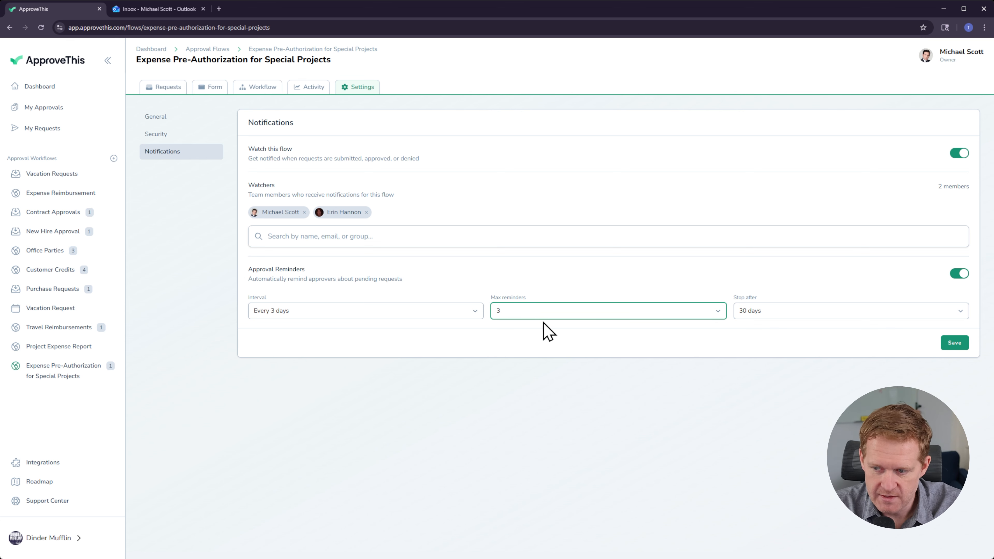
click(365, 314)
click(303, 325)
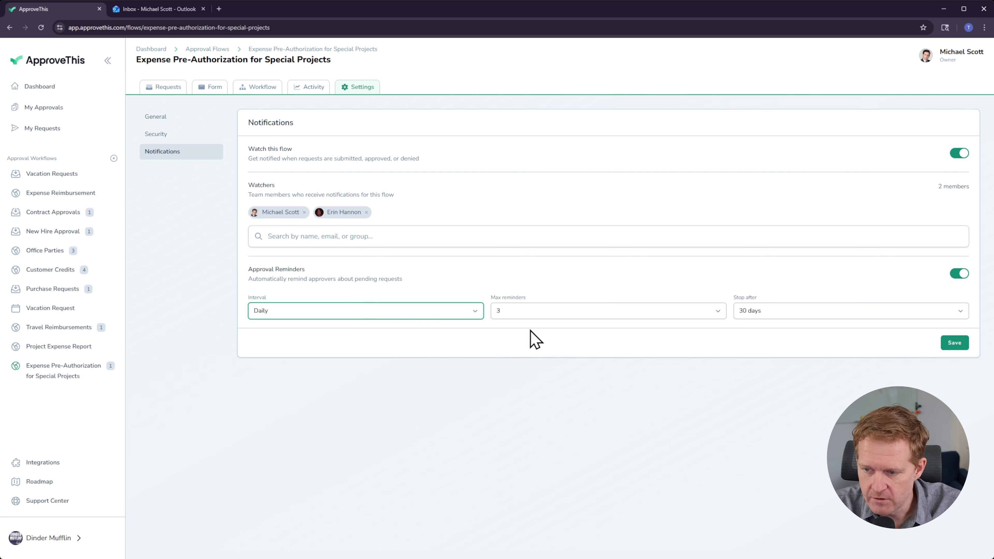
click(778, 312)
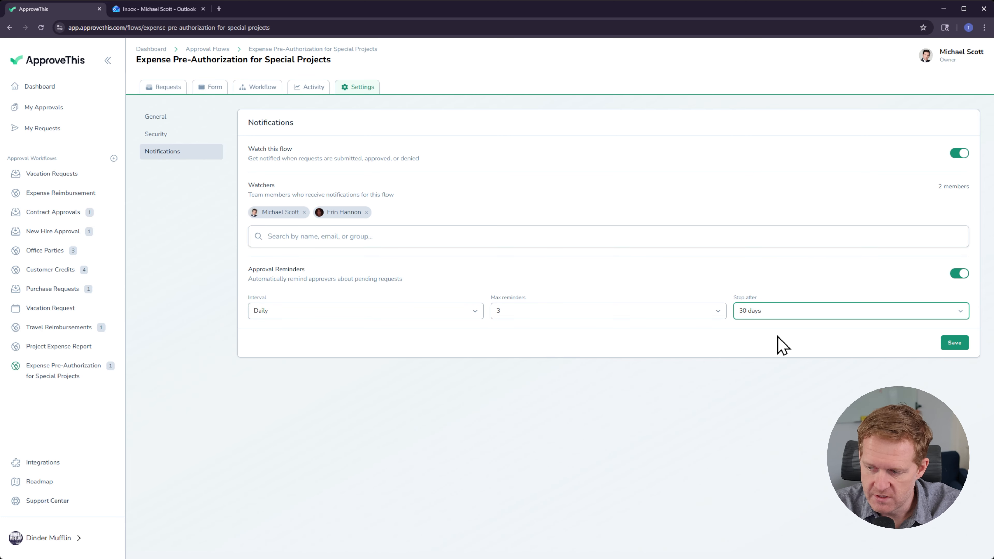
click(789, 448)
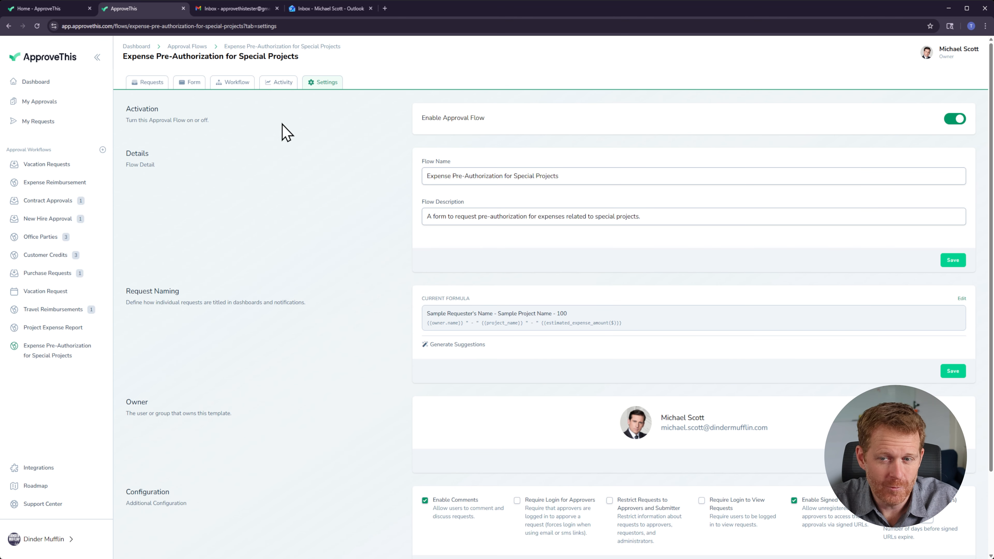
Step: Review the flow's activity log entries and the list of submitted requests
click(279, 83)
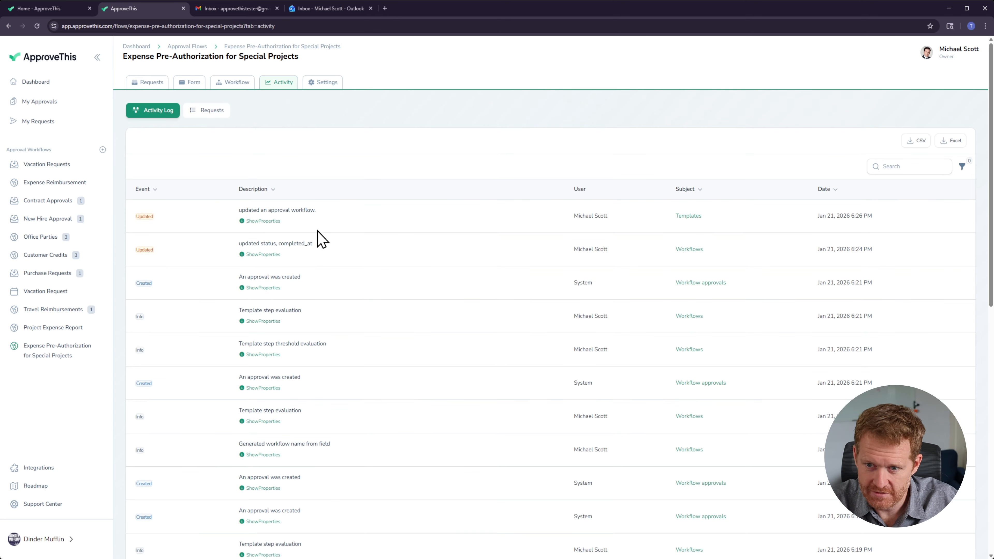
scroll(456, 313, down, 1)
scroll(457, 313, down, 5)
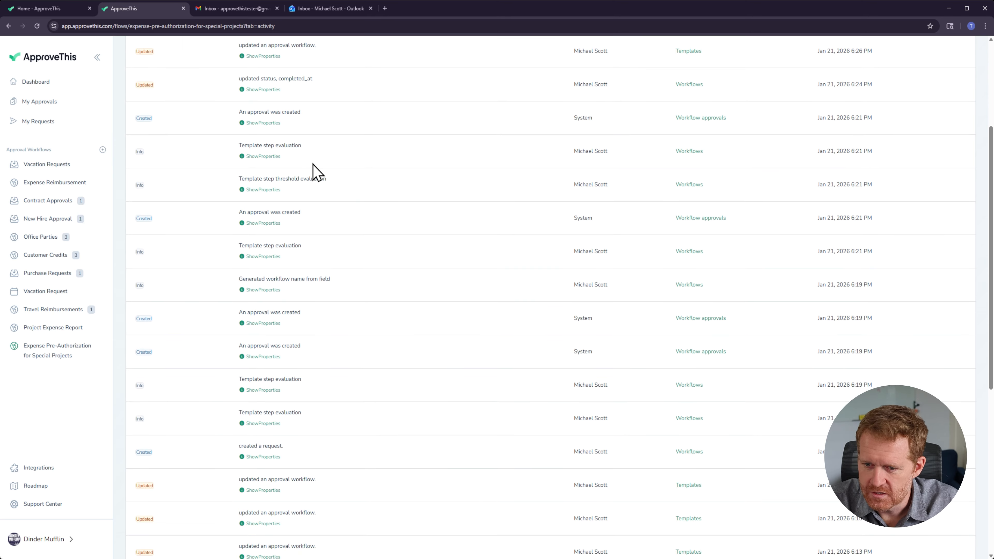
scroll(299, 117, down, 5)
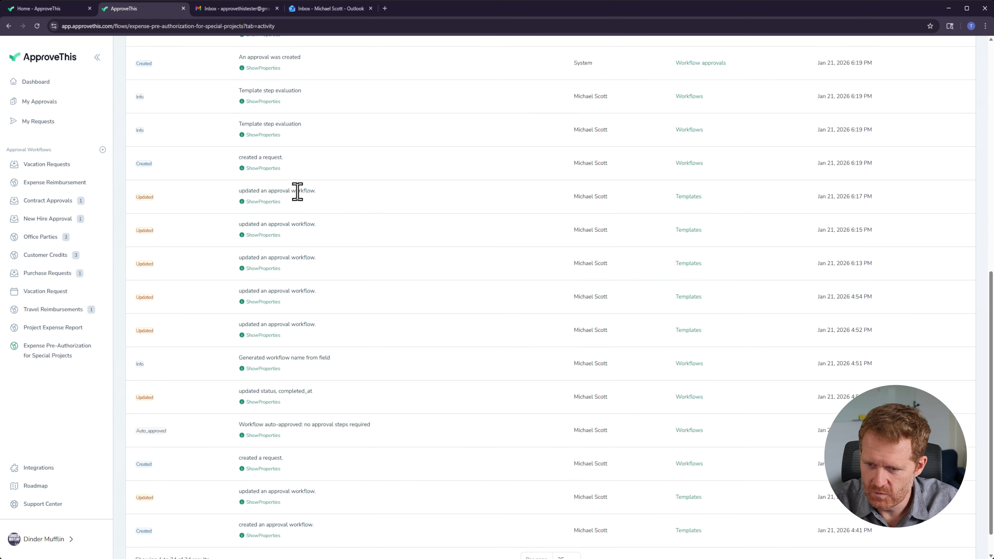
scroll(393, 348, up, 11)
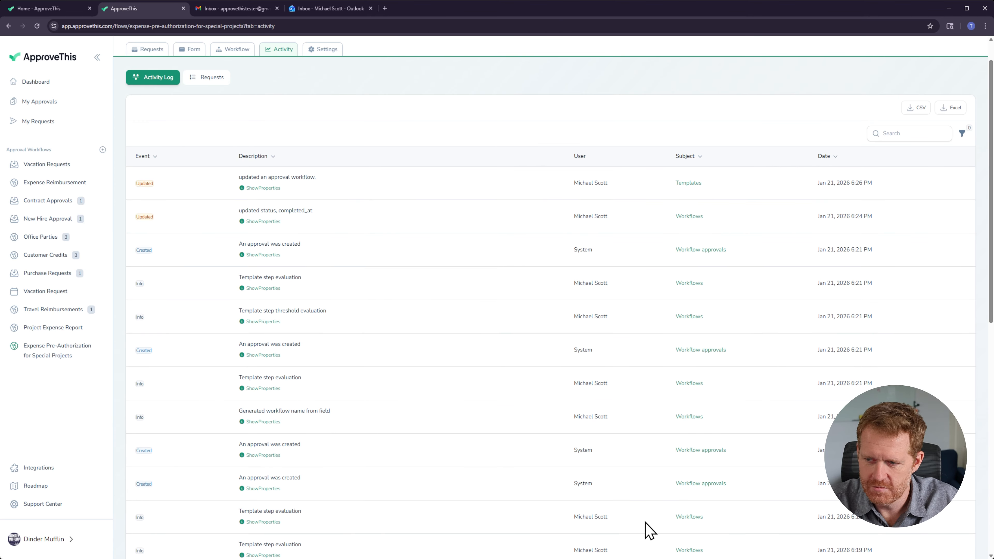
click(206, 77)
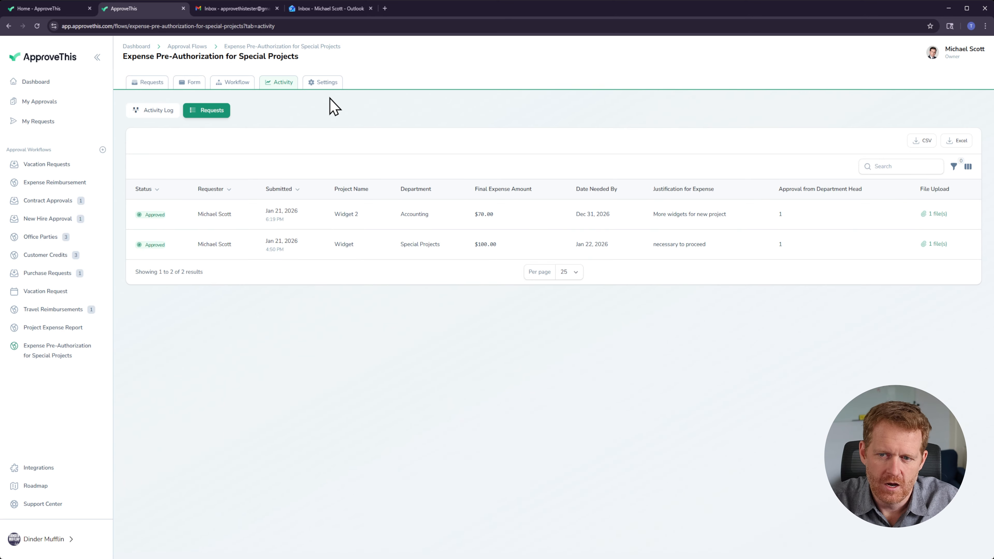
click(146, 114)
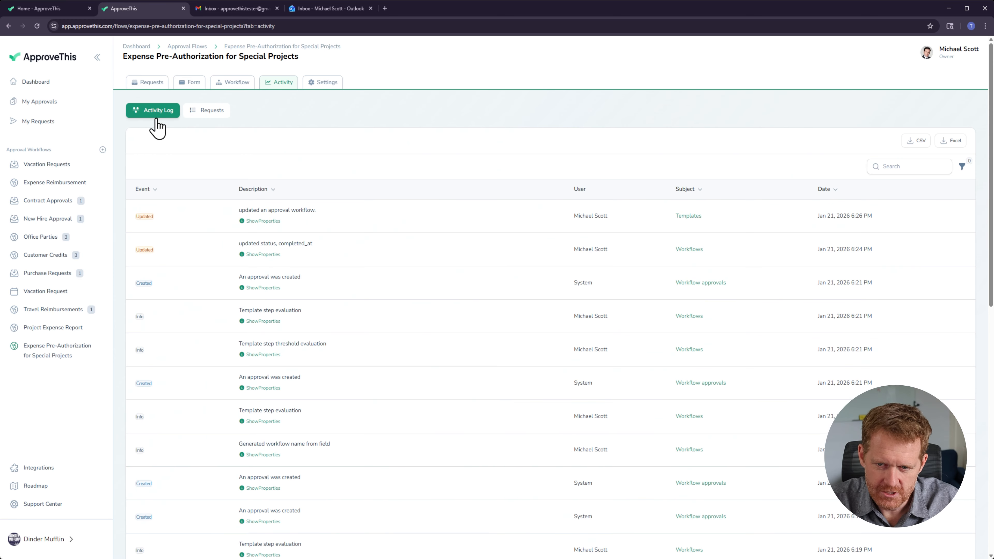
click(200, 113)
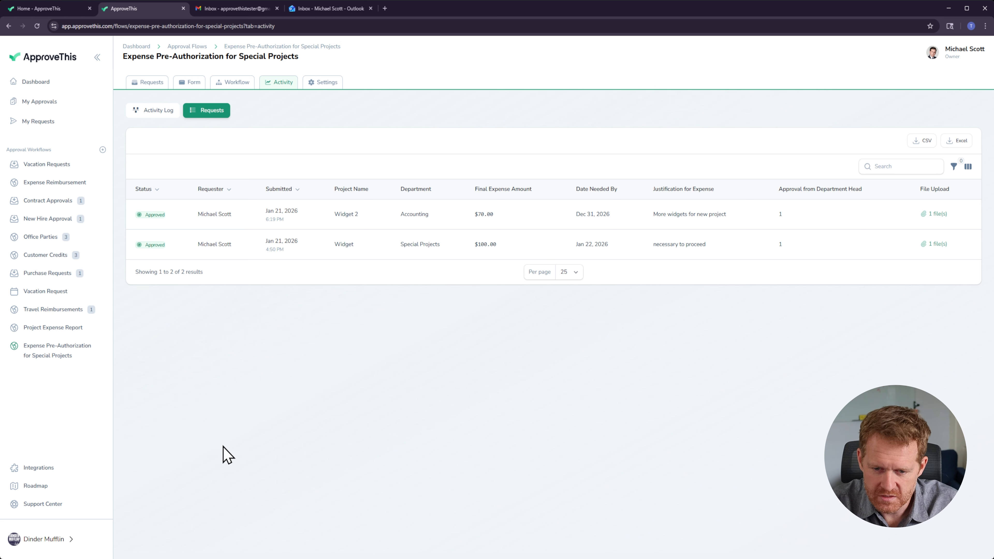
Step: Open the File Upload field in the flow's form and set its Data Extractor to Invoice
click(45, 352)
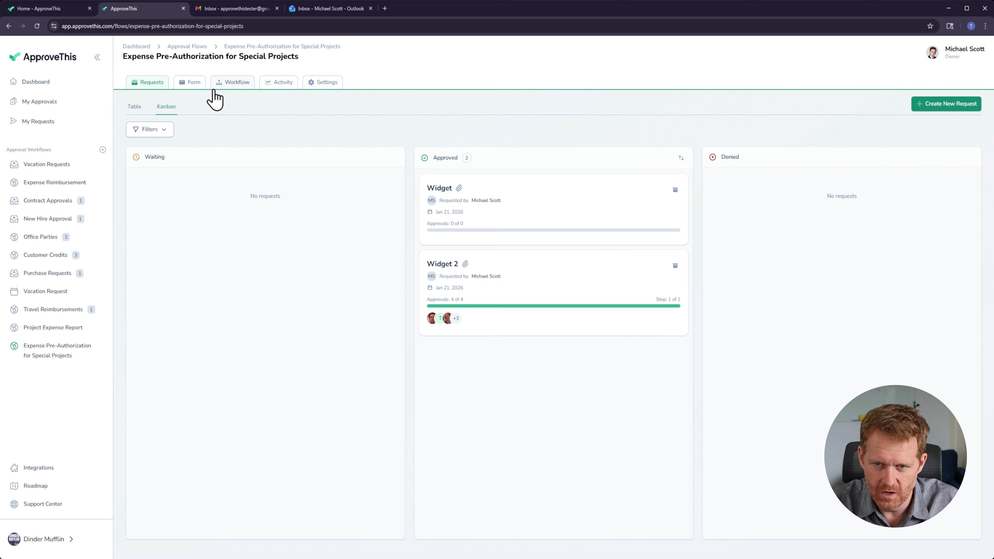
click(192, 84)
scroll(379, 413, down, 3)
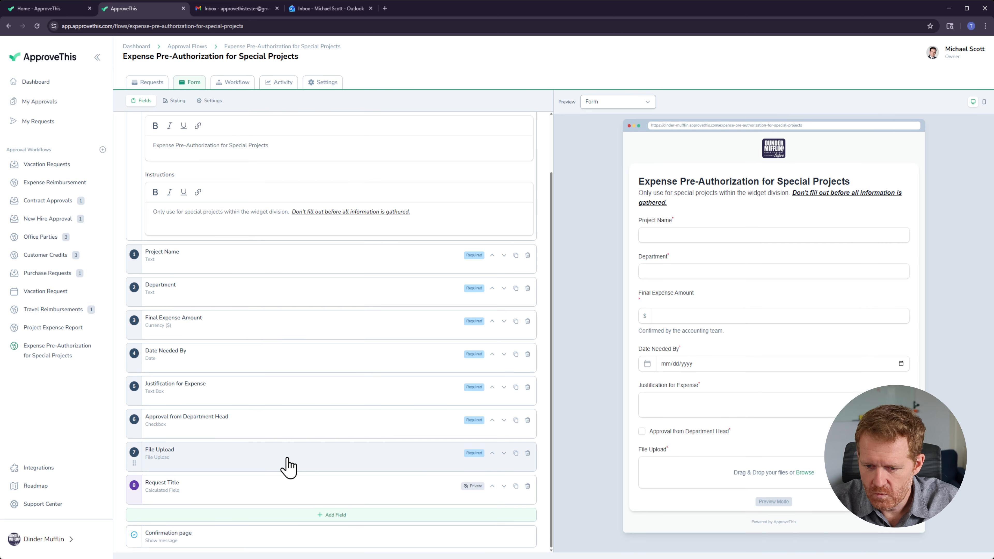
click(211, 456)
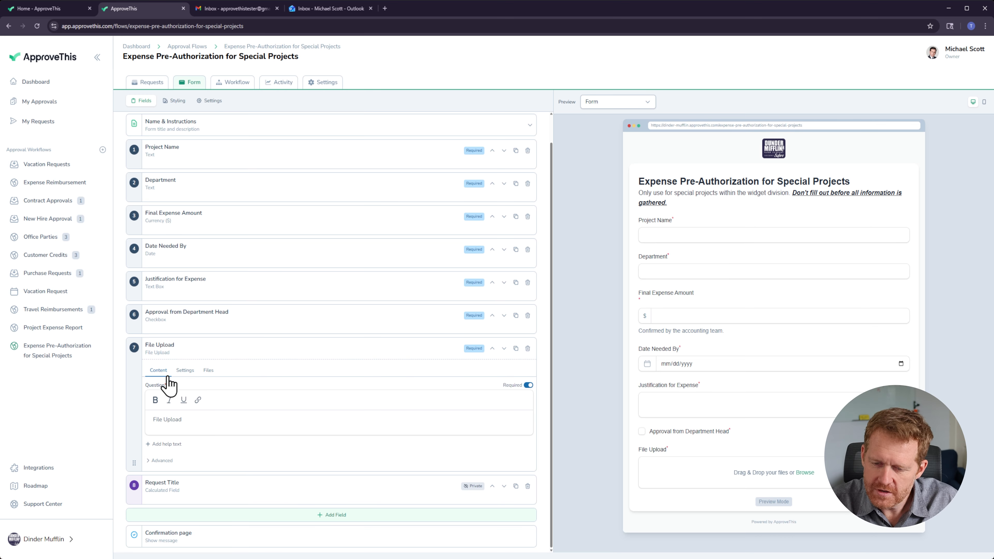
click(181, 422)
key(ctrl+a)
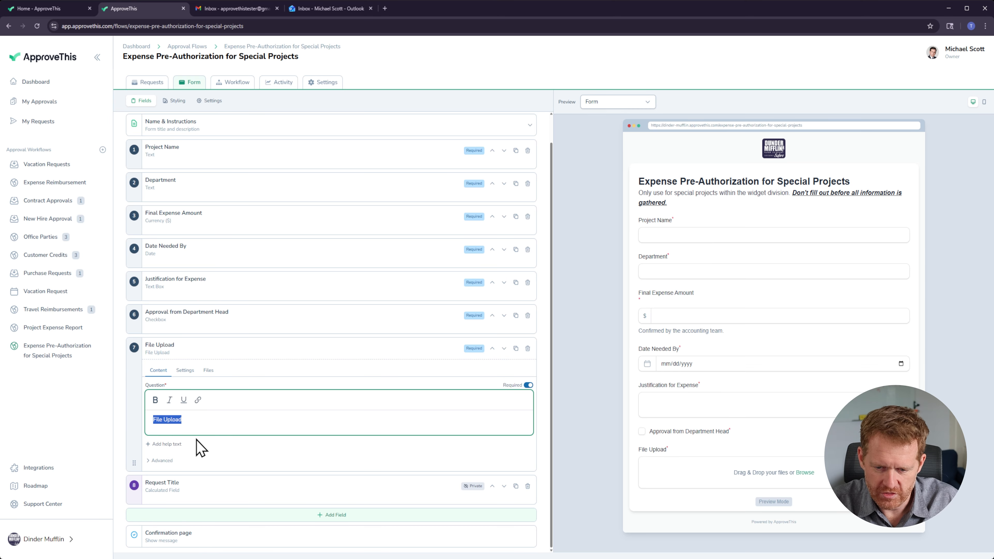
click(185, 370)
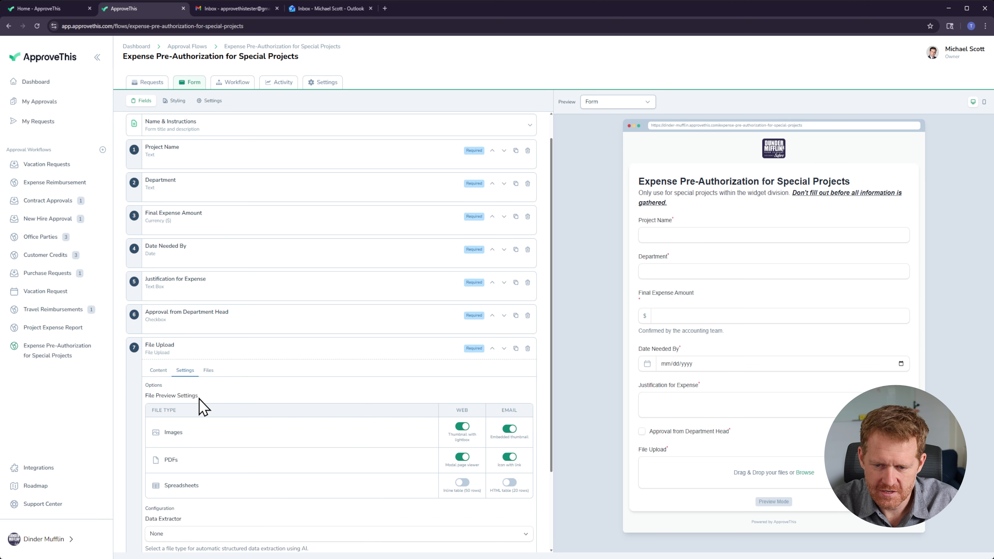
scroll(385, 485, down, 2)
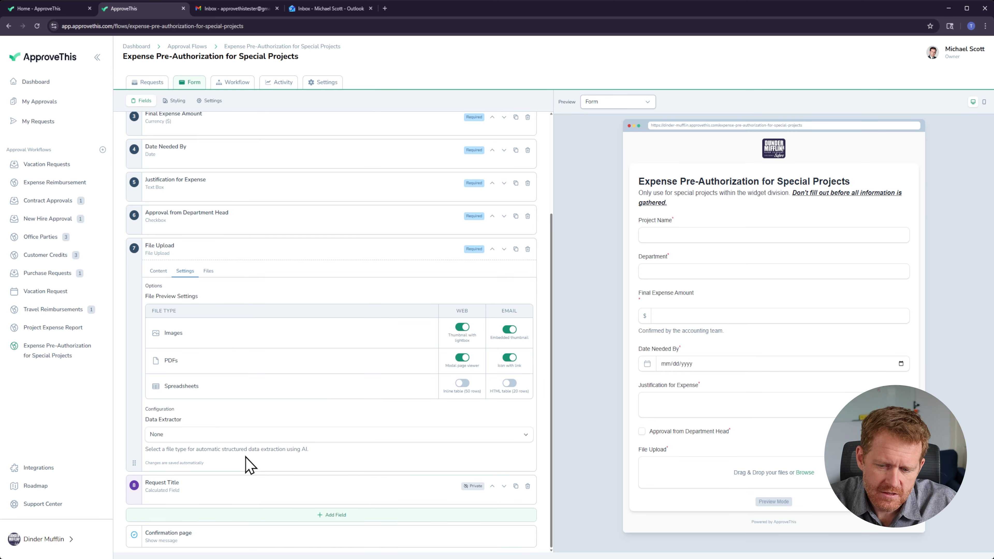
click(212, 435)
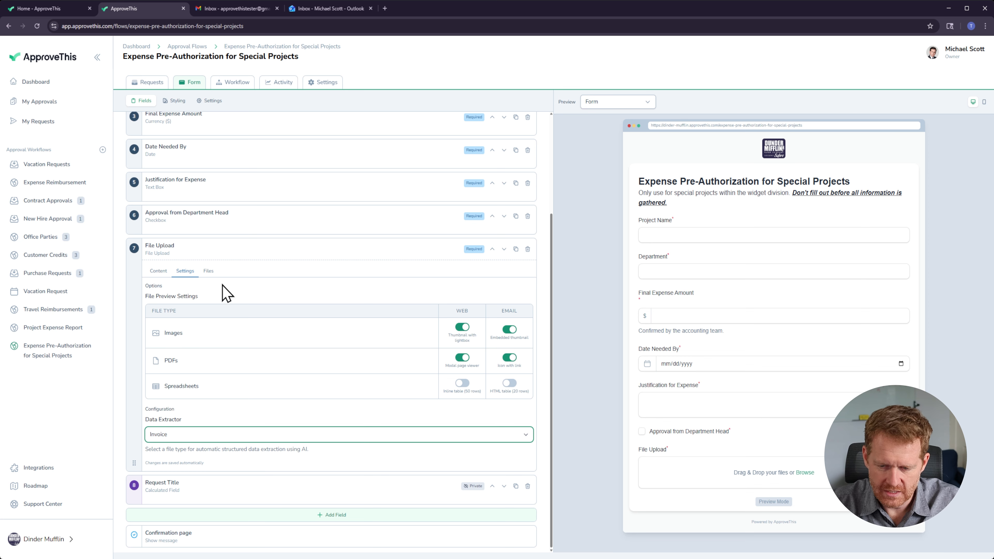
Step: Restrict the File Upload field's allowed file types to .pdf only by adding Documents and removing the other extensions
click(206, 272)
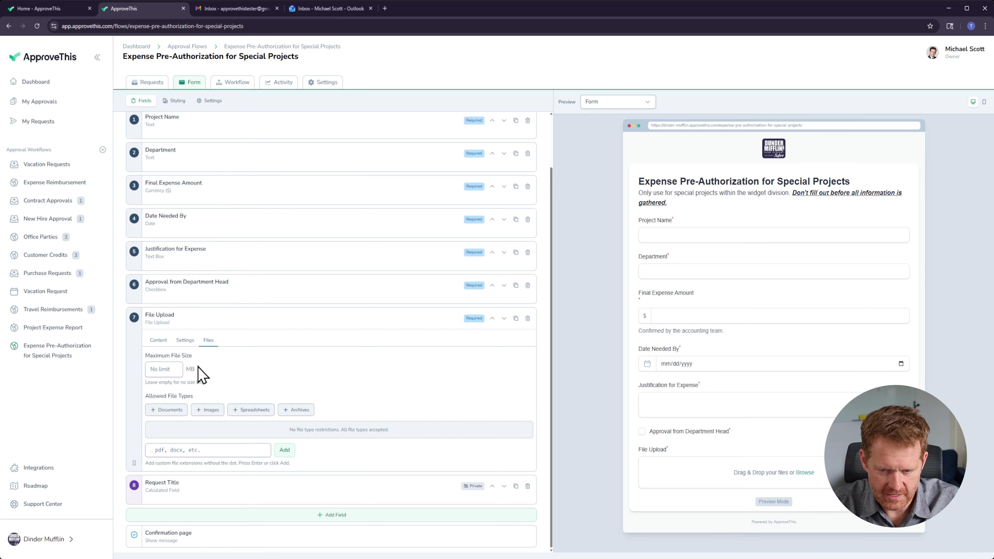
click(165, 411)
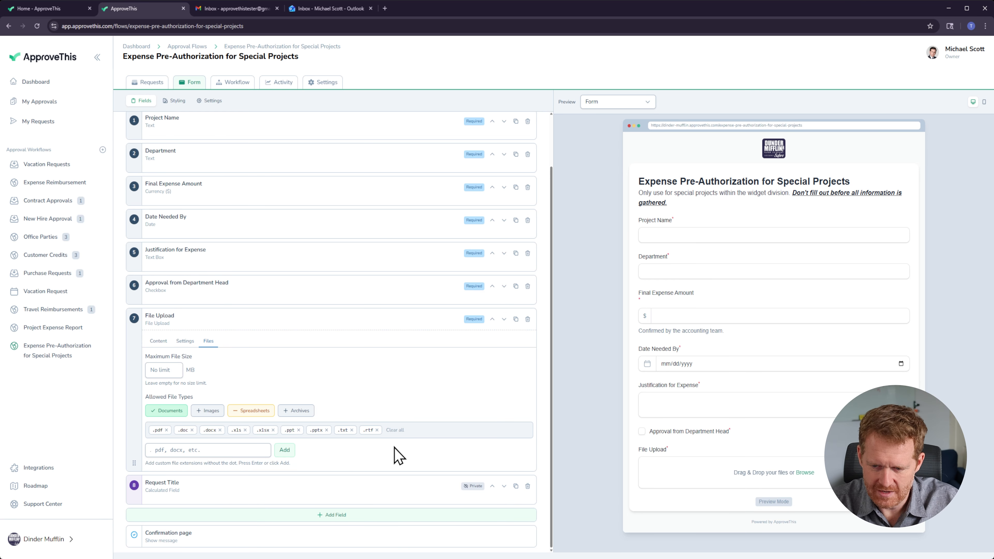
click(377, 430)
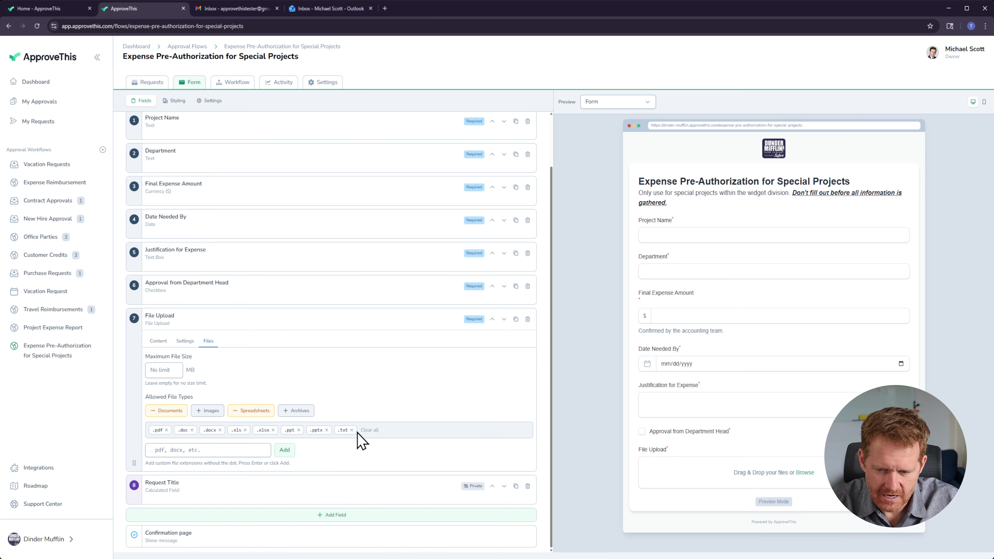
click(351, 430)
click(327, 430)
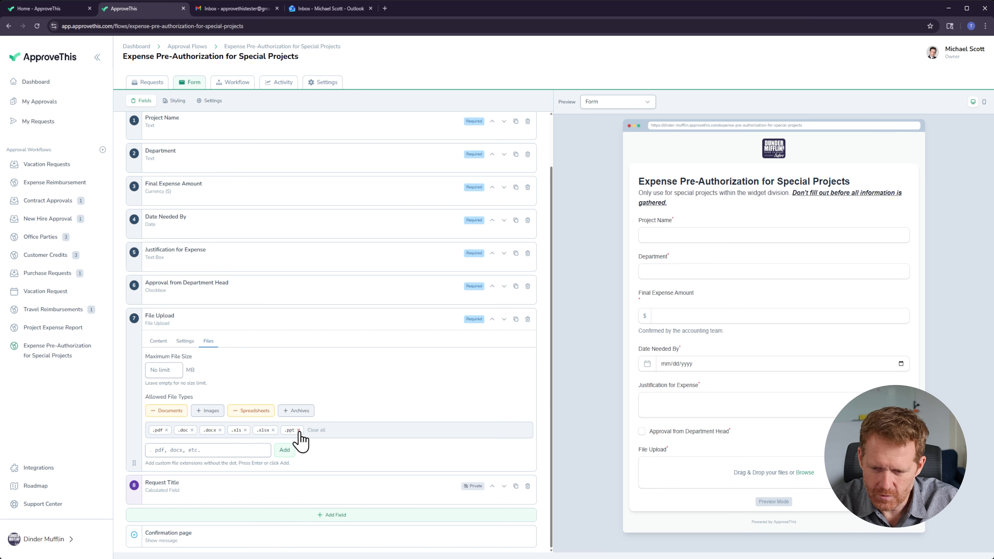
click(298, 430)
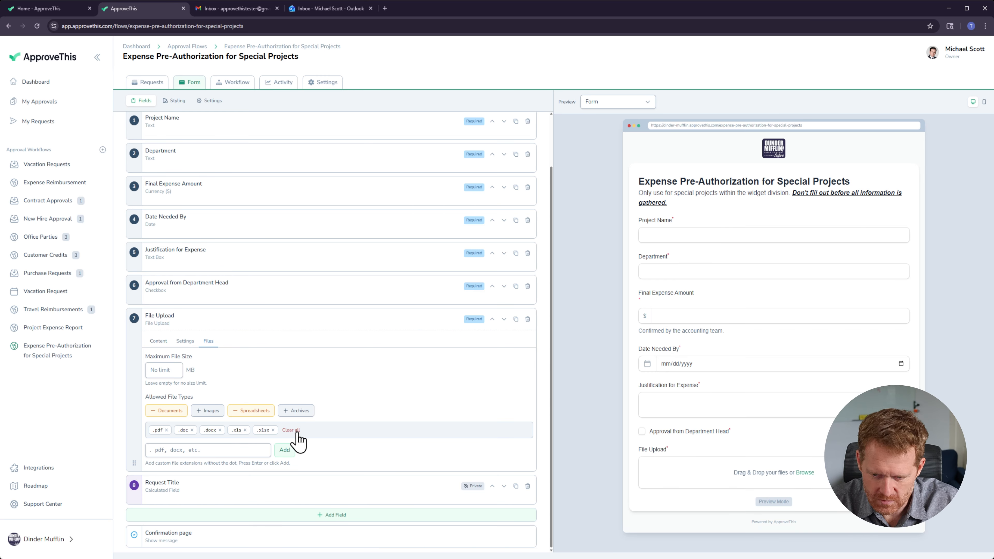
click(273, 430)
click(245, 430)
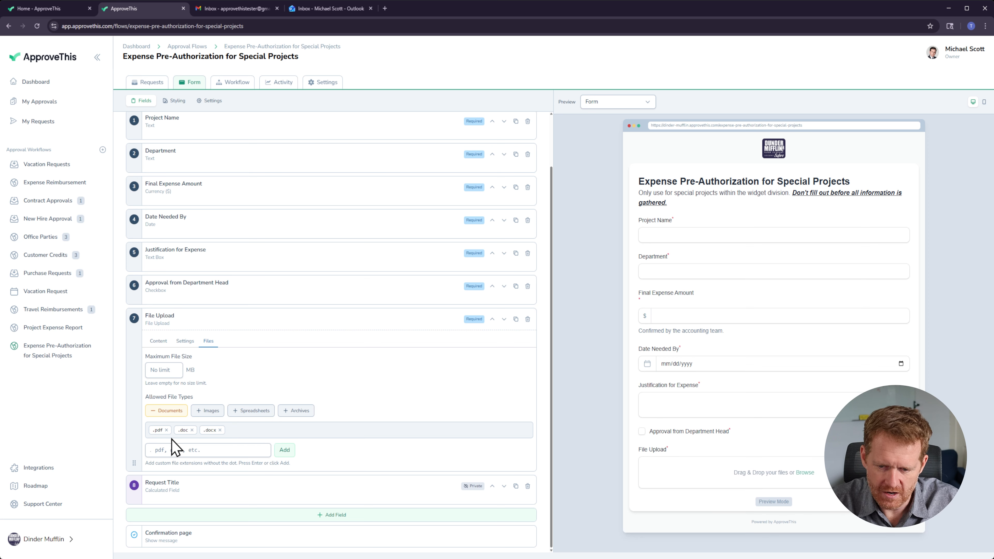
click(194, 430)
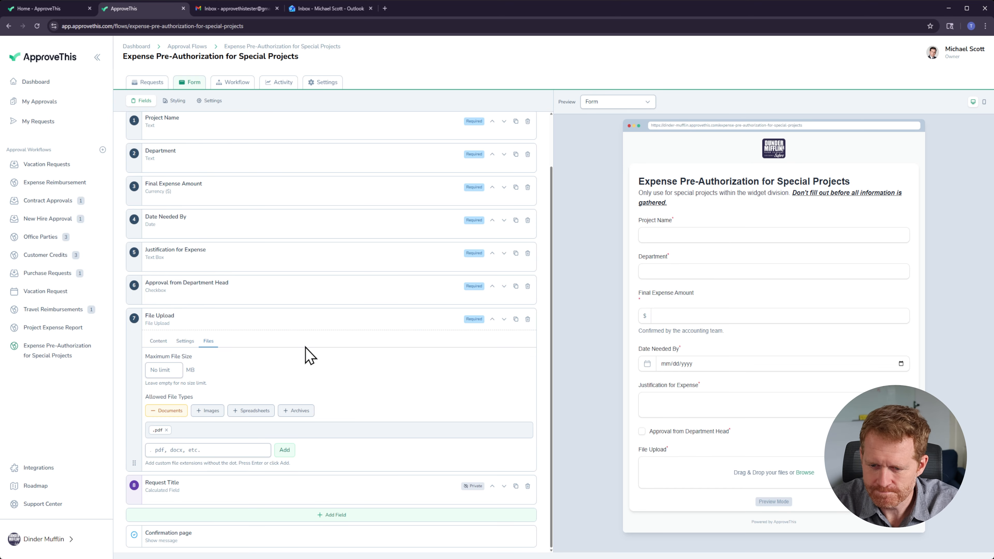
click(154, 370)
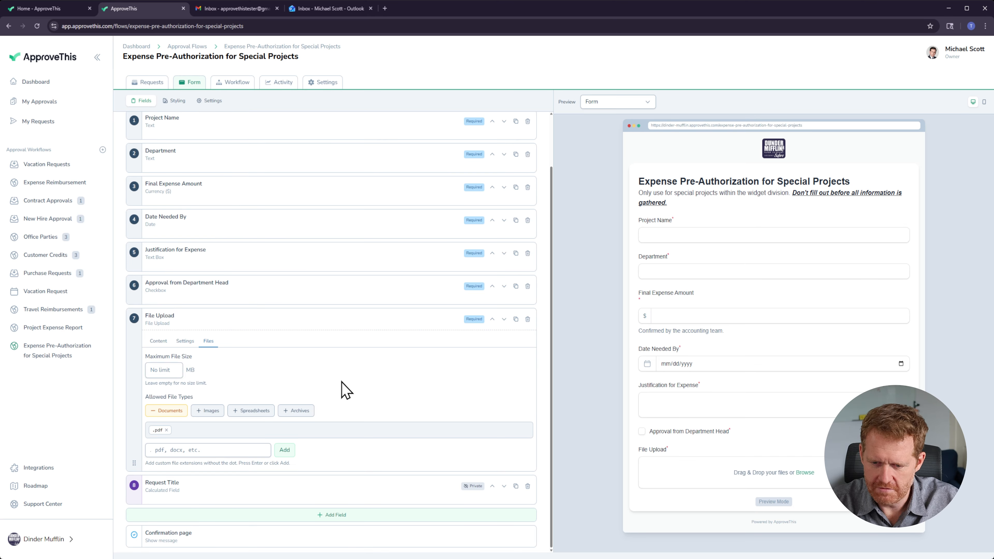
click(158, 341)
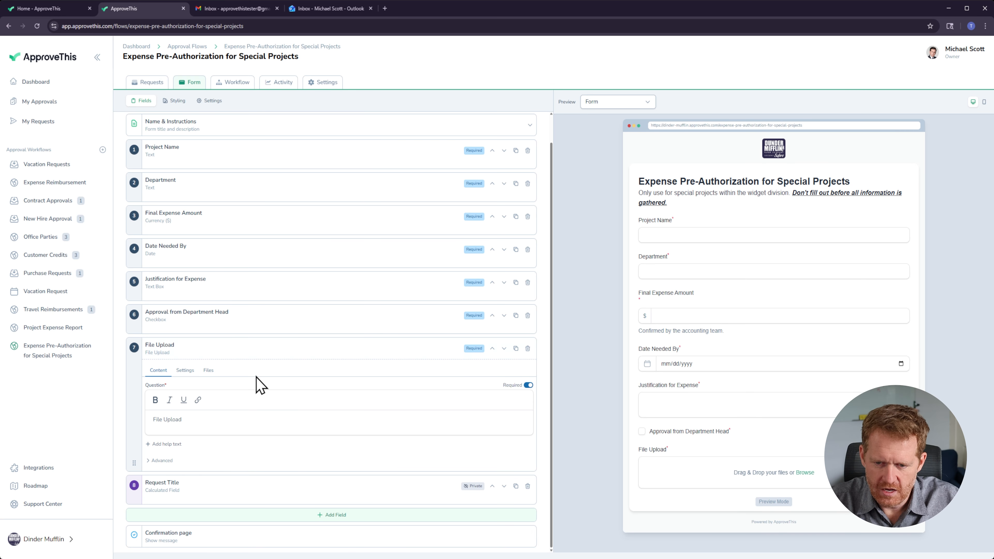
Step: Add the help text "Must be PDF Format" to the File Upload field
click(185, 372)
scroll(217, 509, down, 3)
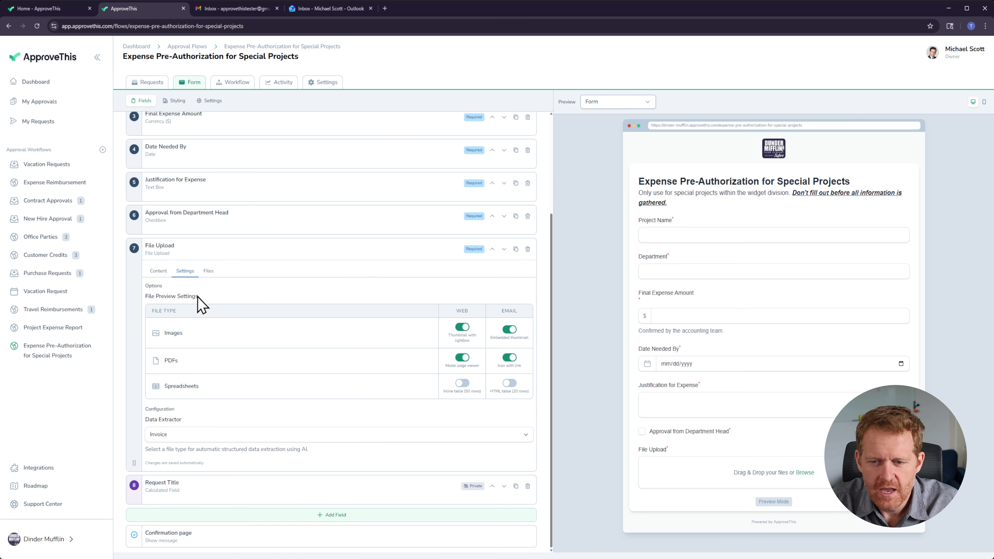
click(209, 271)
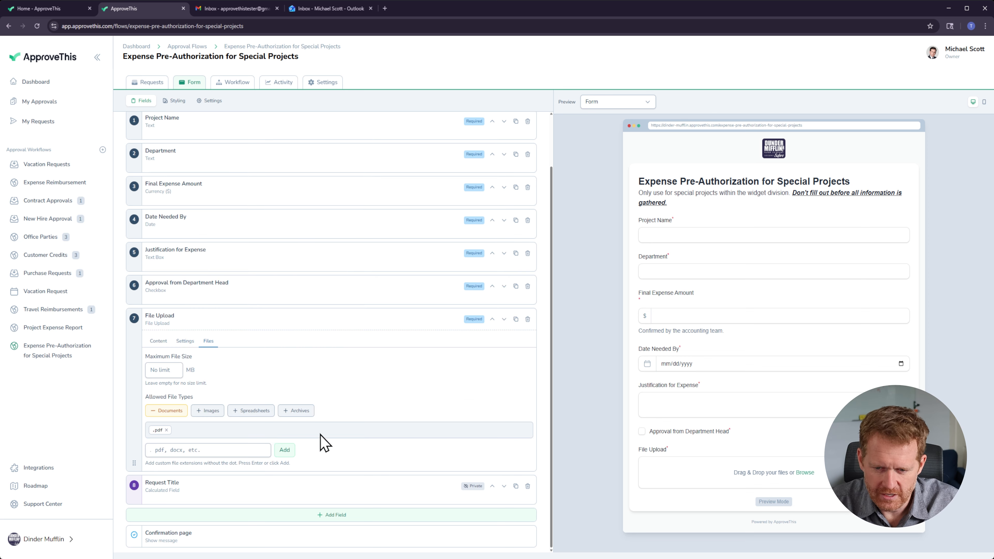
click(158, 341)
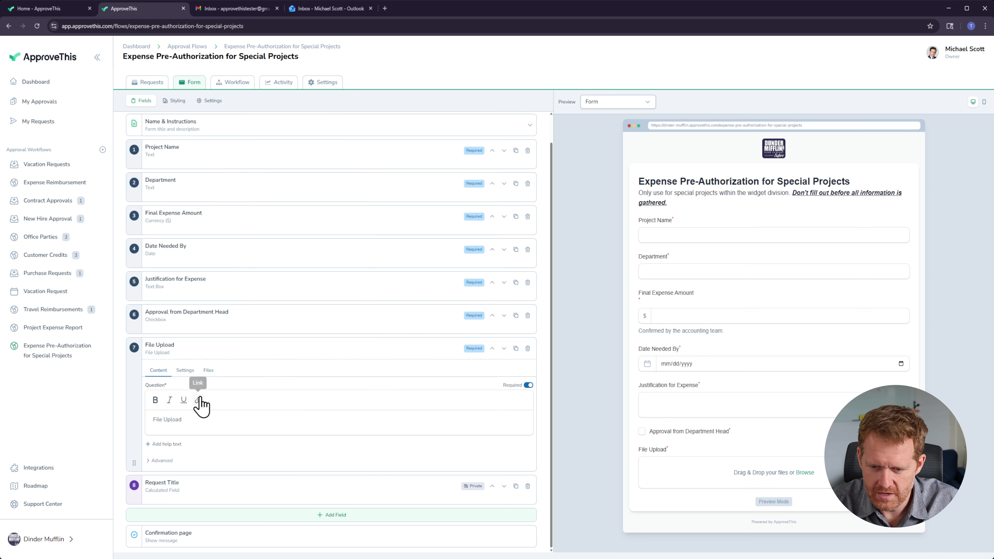
click(189, 418)
triple_click(190, 418)
click(169, 444)
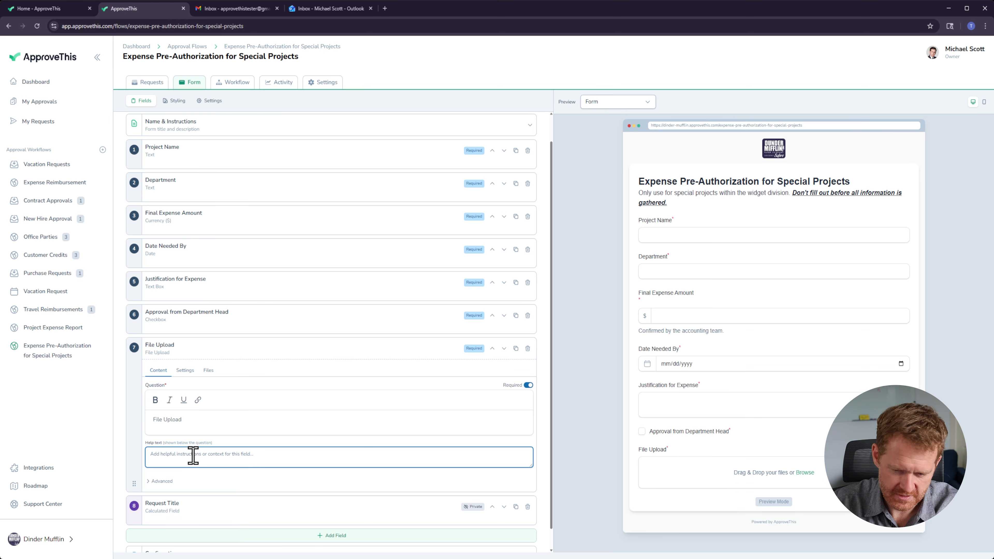
text(Must be PDF Form)
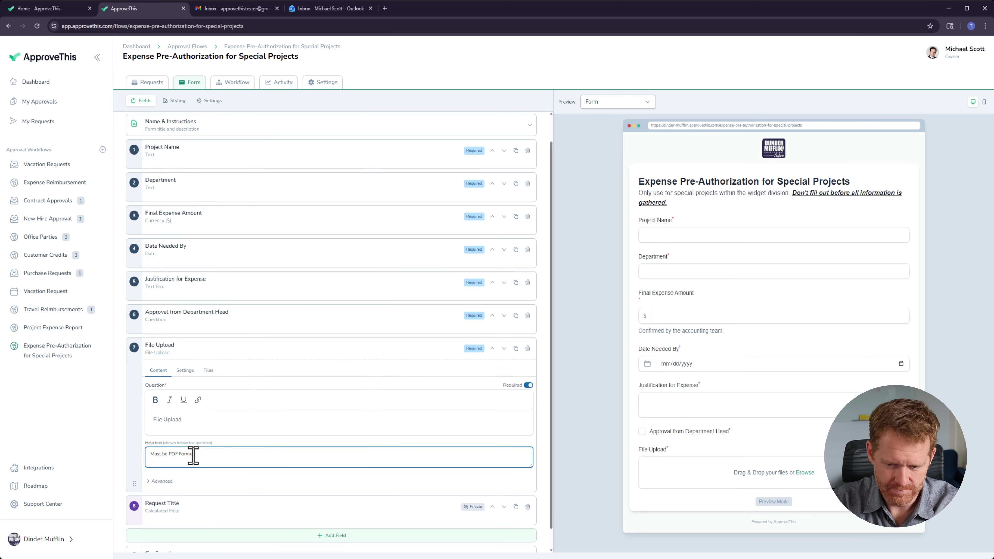
key(Tab)
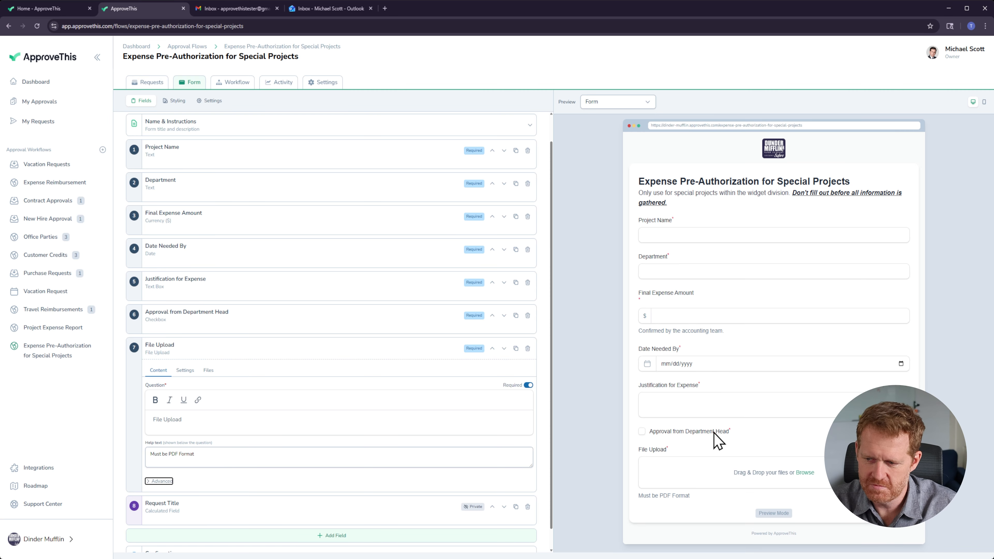
Step: Open a new request form from the flow's requests board
scroll(262, 411, down, 1)
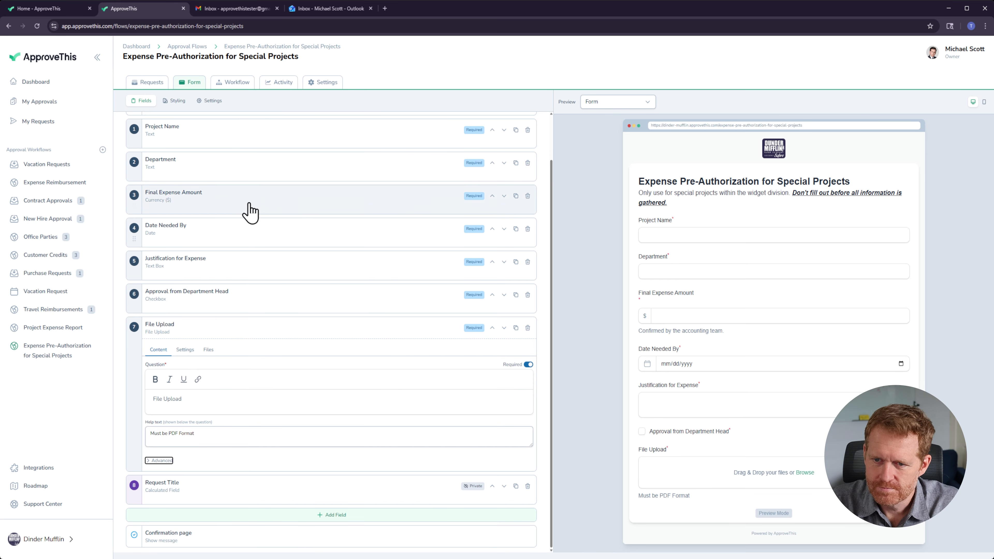
click(147, 83)
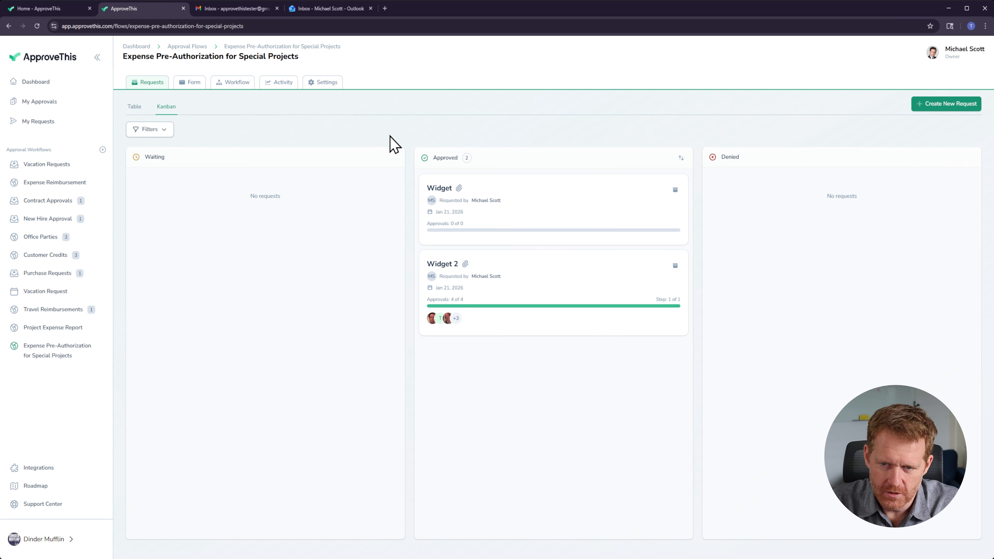
click(971, 104)
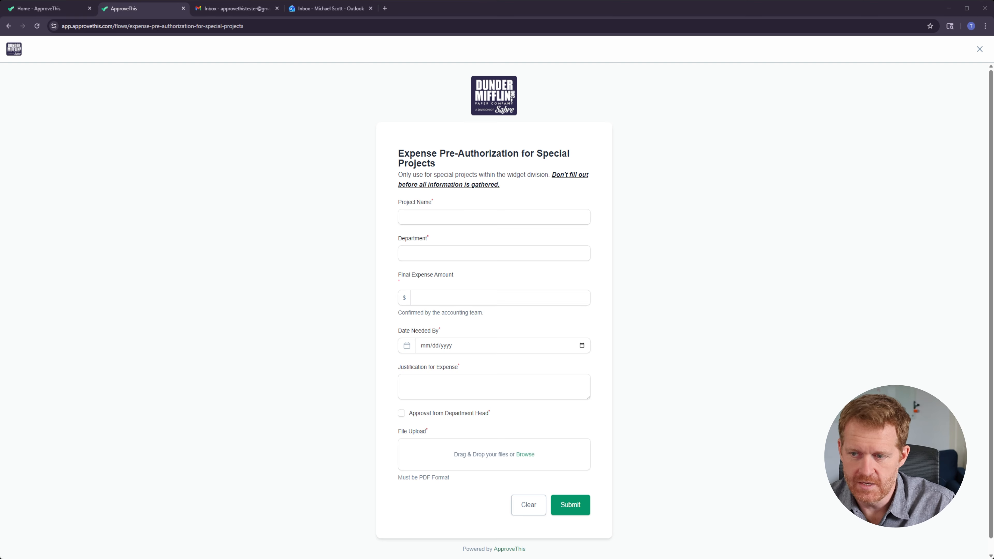
Step: Fill in the request: Salesforce Training, department HR, amount 4000, date 04/12/2026, justification "Training for new SF implementation", and department head approval checked
click(464, 218)
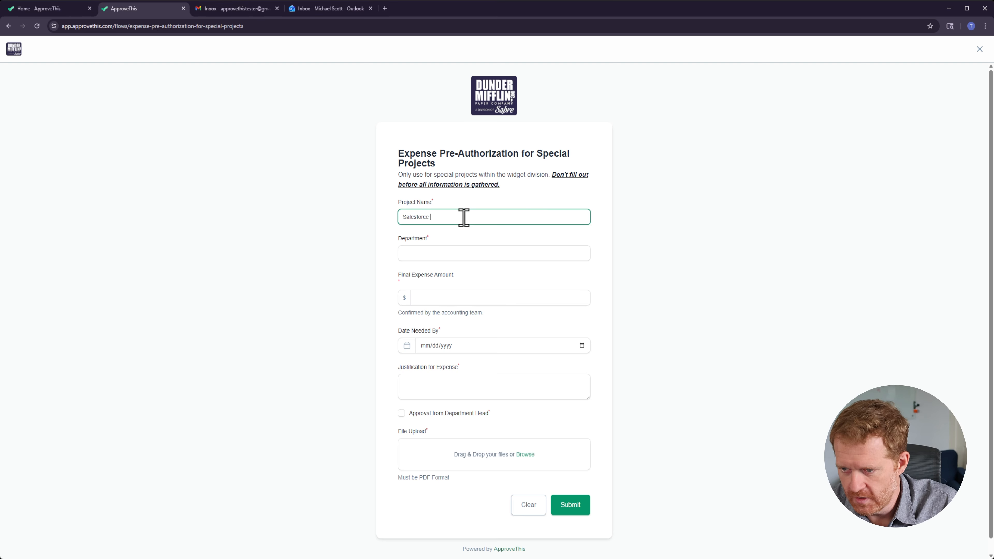
text(Salesforce Training)
key(Tab)
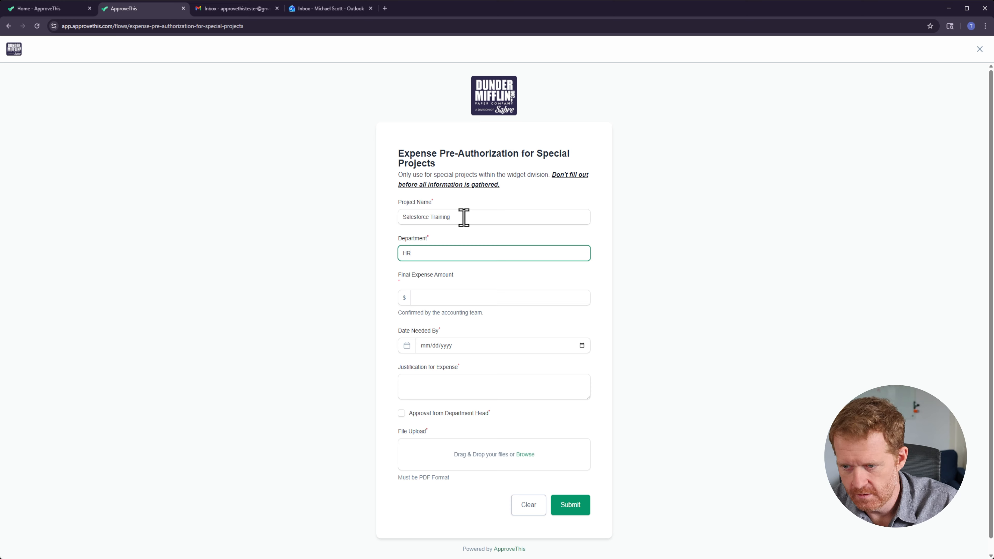
key(Tab)
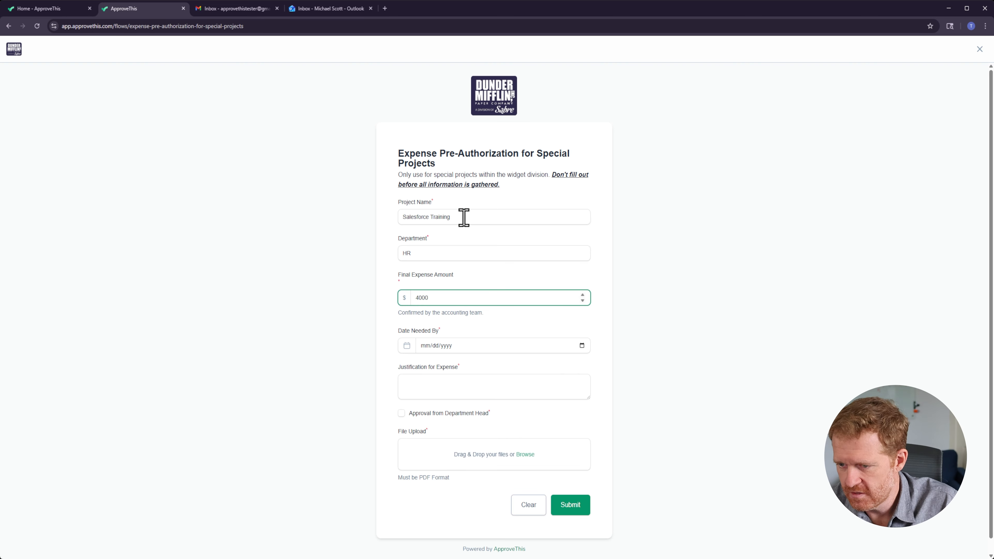
key(Tab)
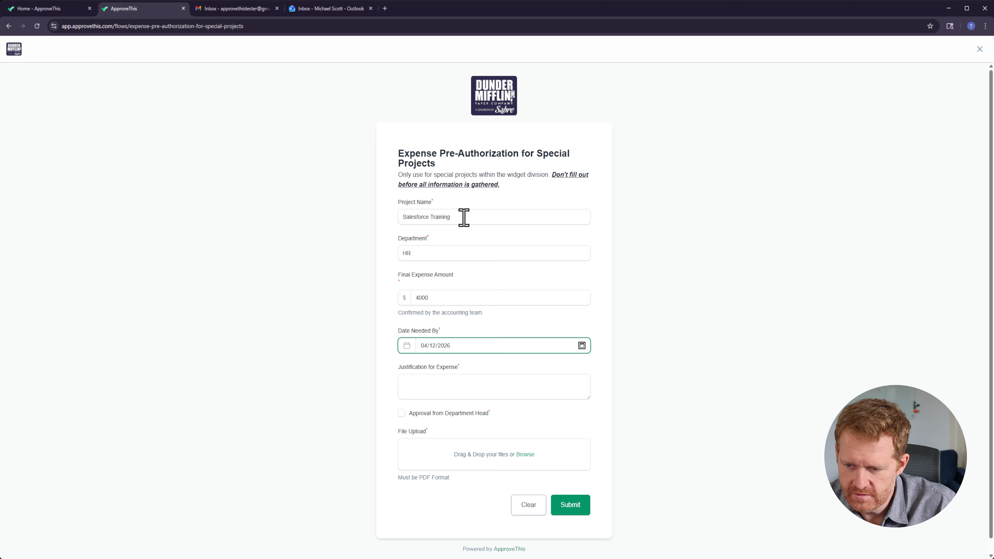
key(Tab)
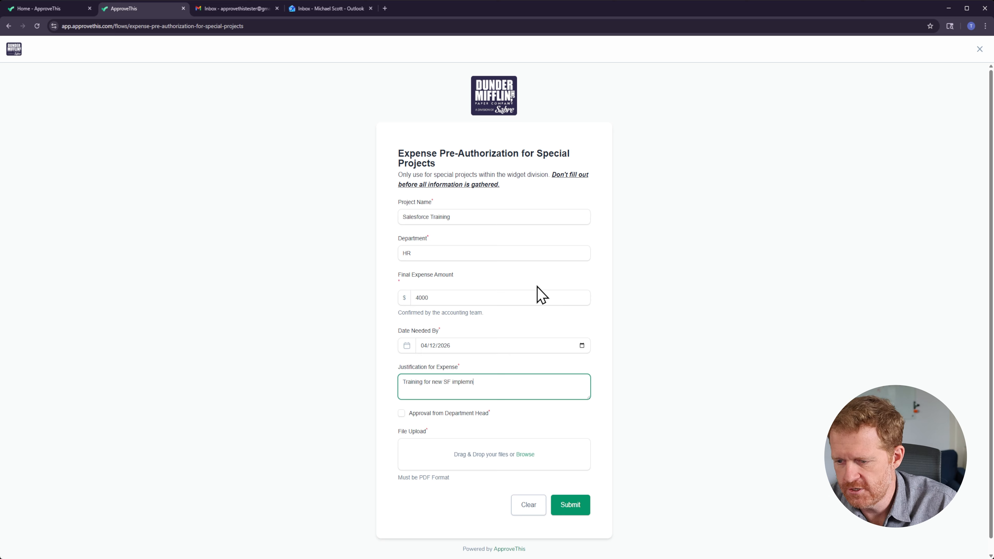
text(Training for new SF implementation)
key(Tab)
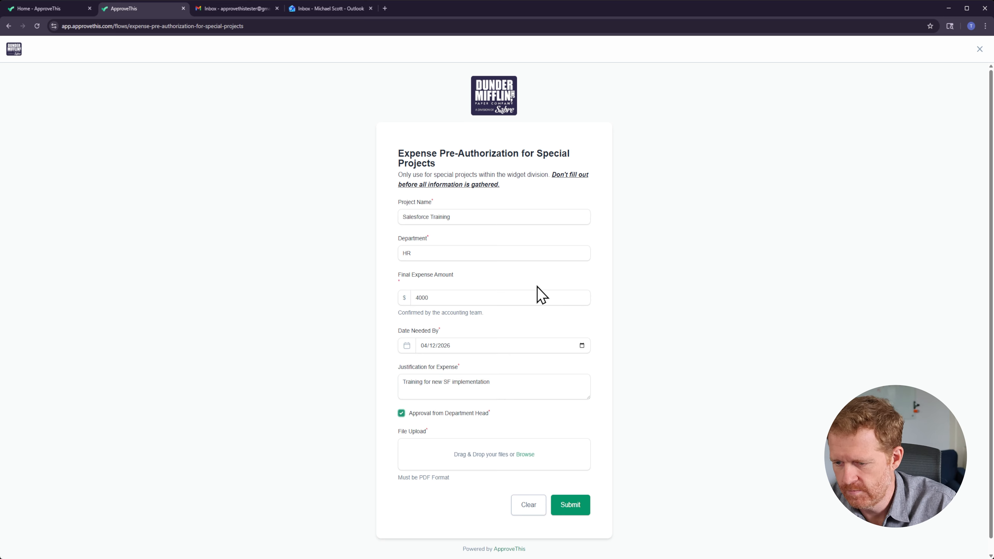
Step: Attach invoice.pdf to the File Upload field, submit the request and close the confirmation
click(524, 455)
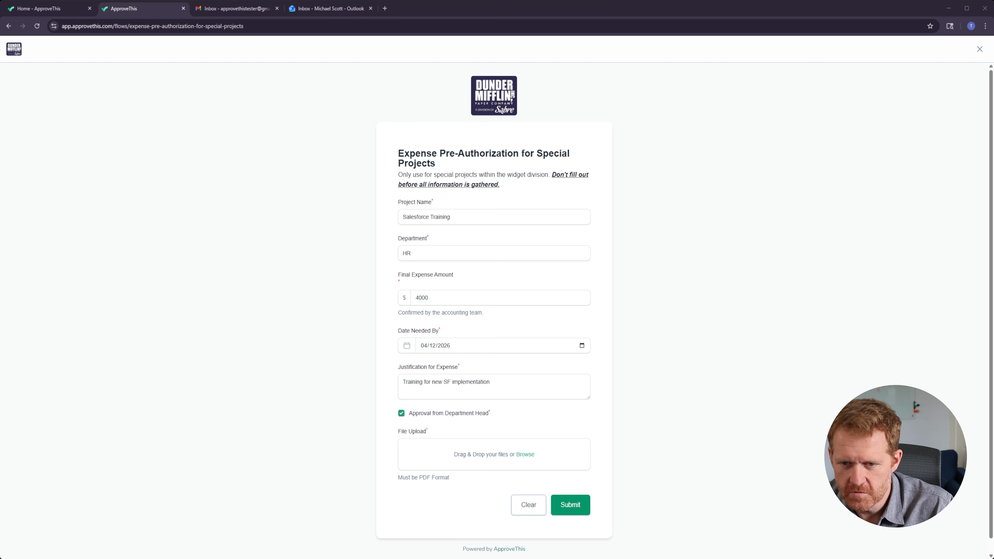
key(Return)
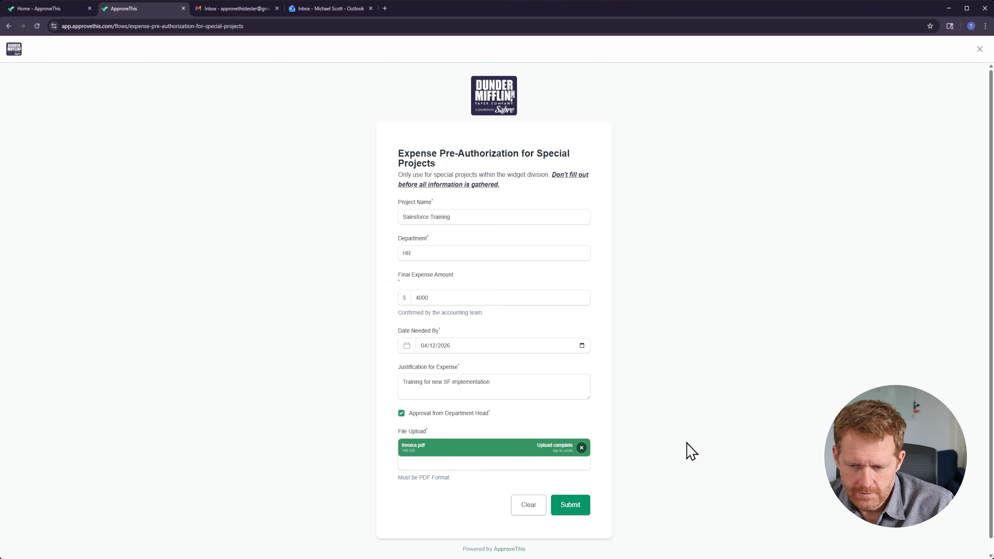
click(577, 507)
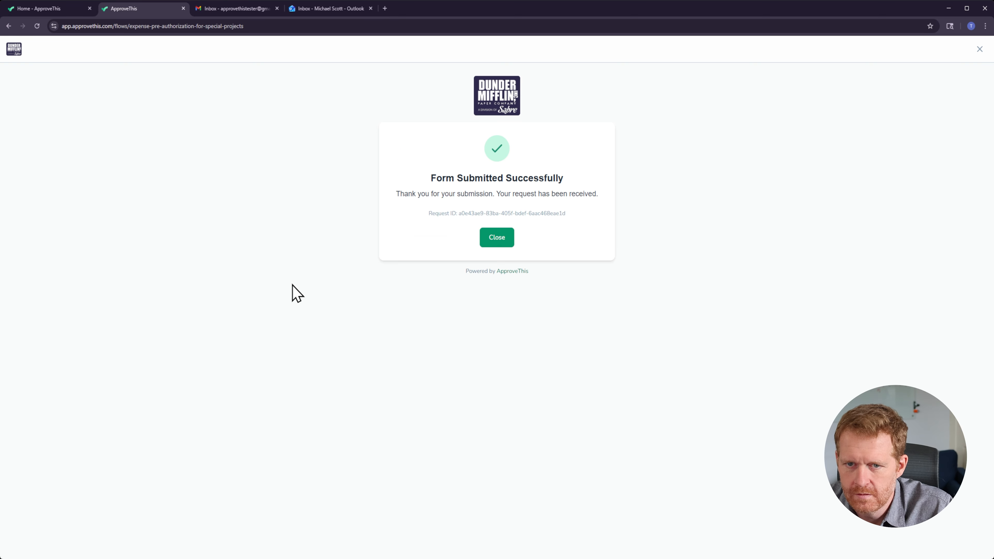
click(501, 244)
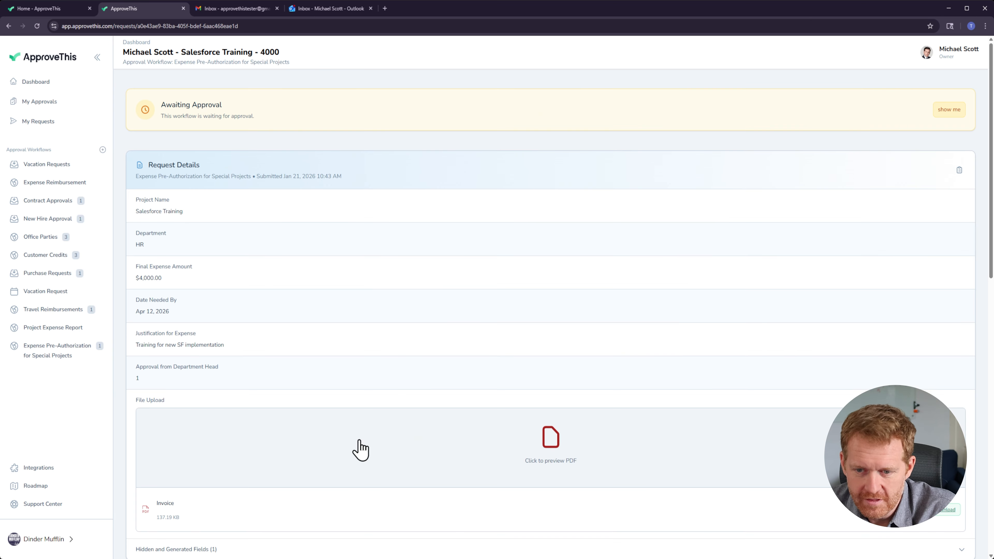
Step: Preview the uploaded invoice PDF on the submitted request and review its extracted invoice details
scroll(410, 361, down, 2)
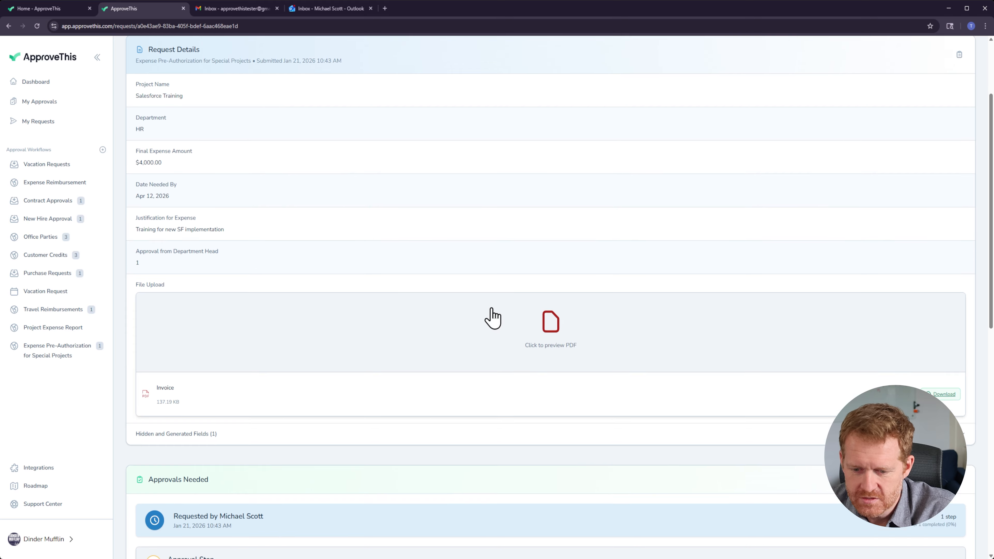
scroll(490, 317, up, 4)
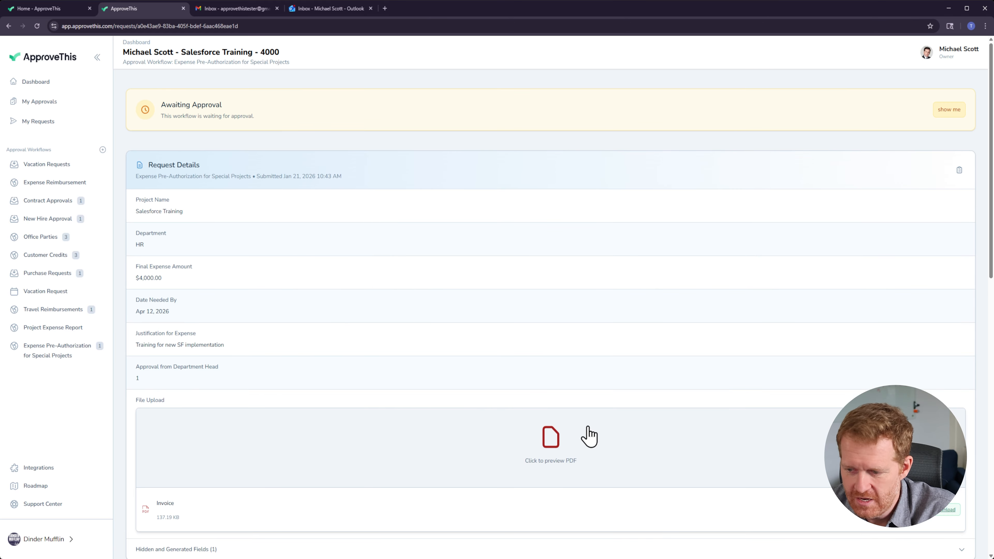
scroll(579, 435, down, 1)
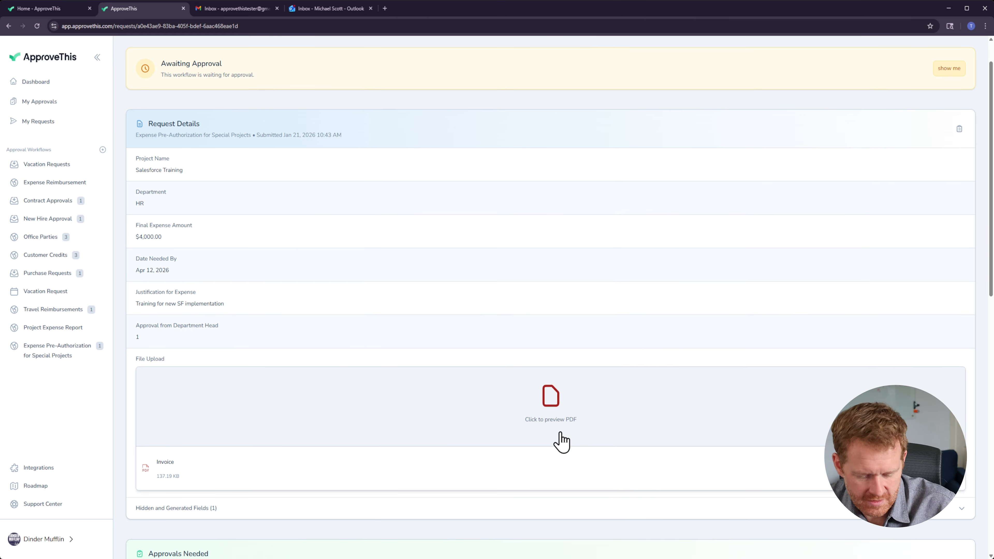
click(573, 423)
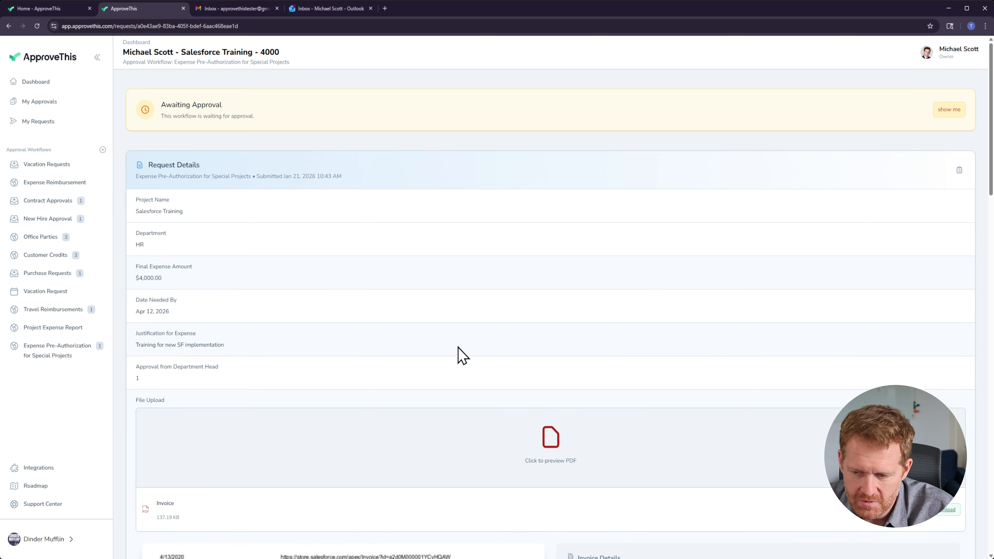
scroll(432, 338, down, 8)
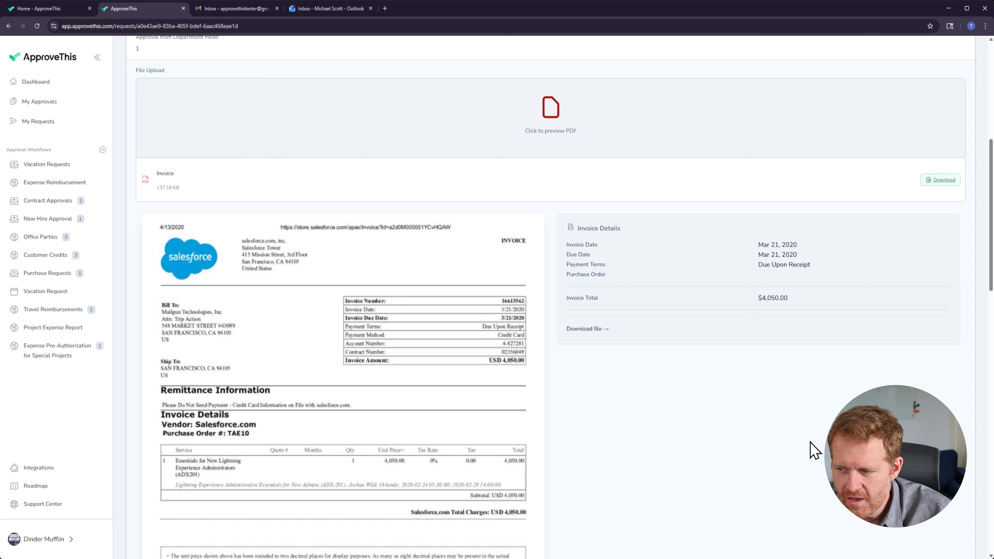
scroll(550, 328, down, 3)
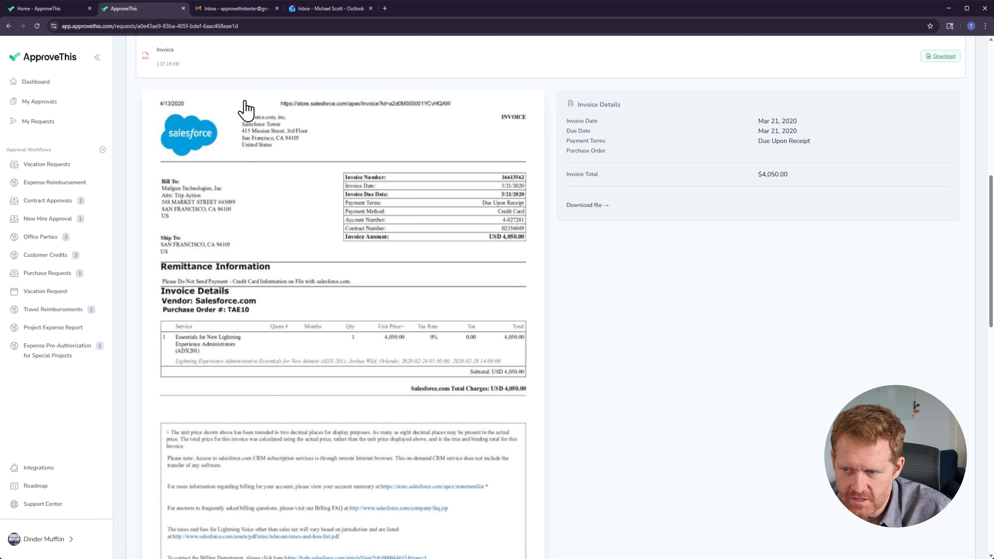
scroll(351, 169, down, 6)
scroll(333, 422, down, 3)
scroll(336, 421, up, 13)
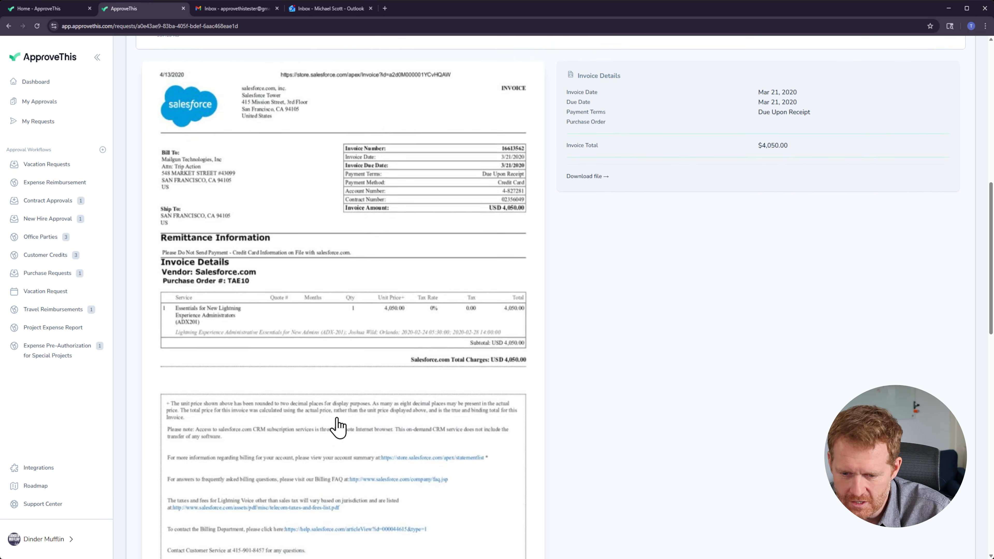
scroll(645, 344, down, 2)
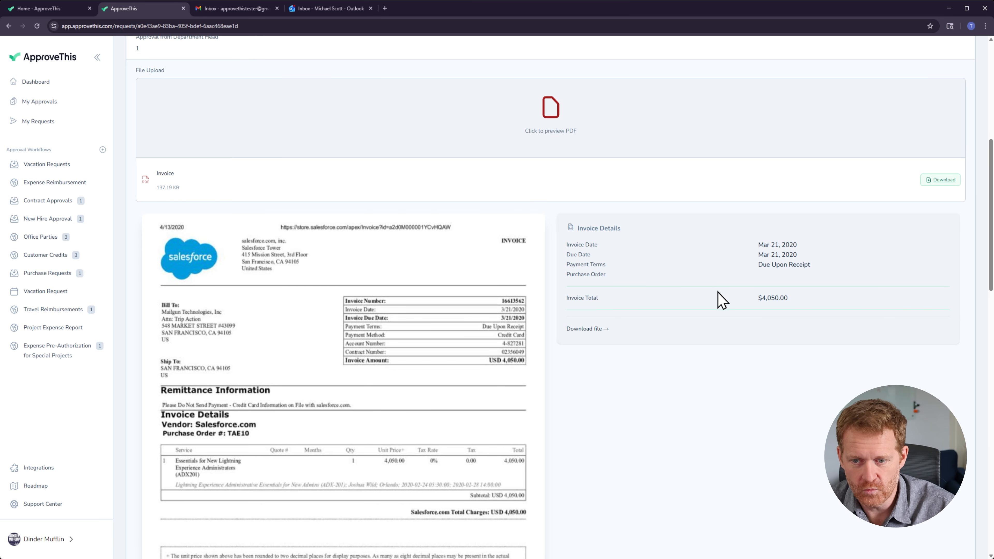
scroll(720, 301, down, 1)
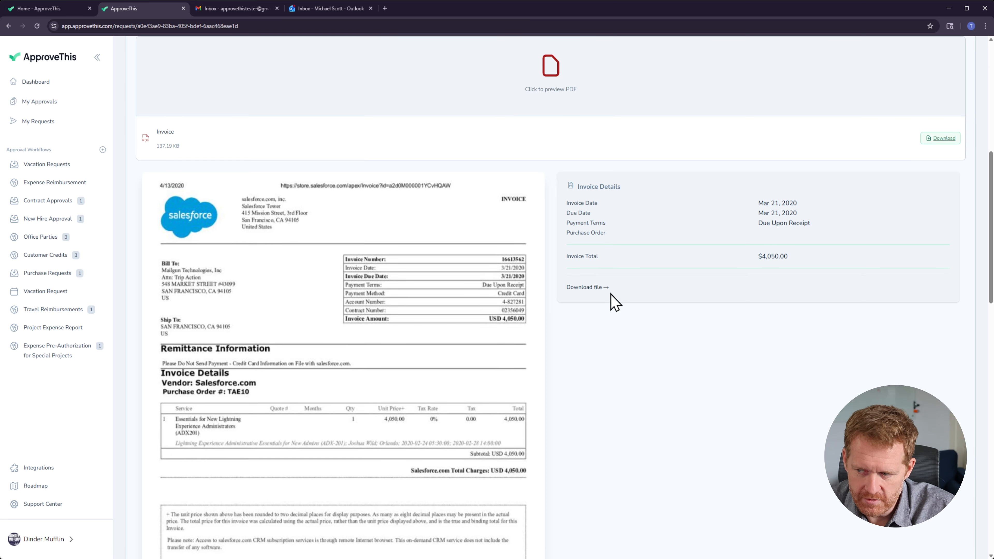
scroll(612, 300, down, 6)
scroll(615, 302, down, 7)
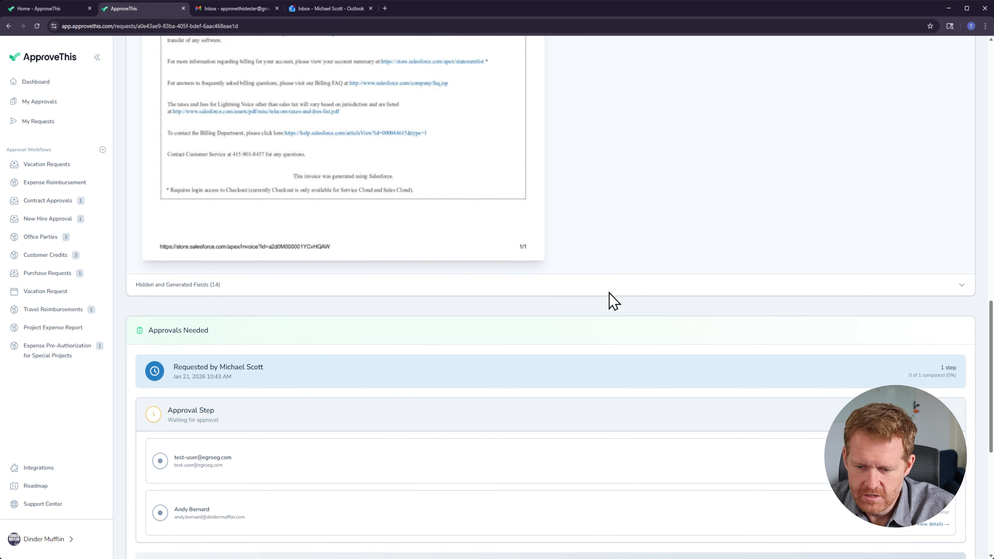
scroll(602, 292, up, 1)
scroll(593, 291, up, 12)
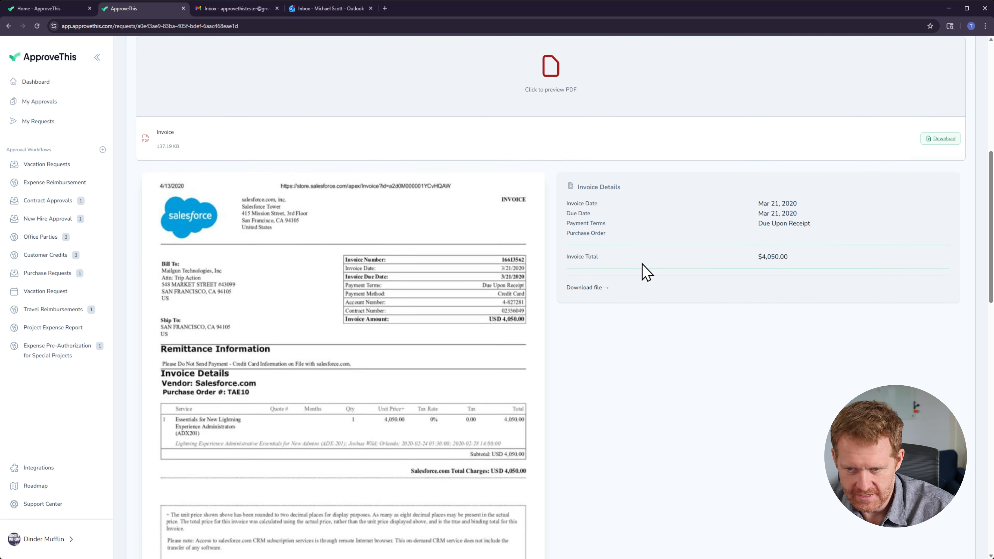
scroll(646, 274, down, 13)
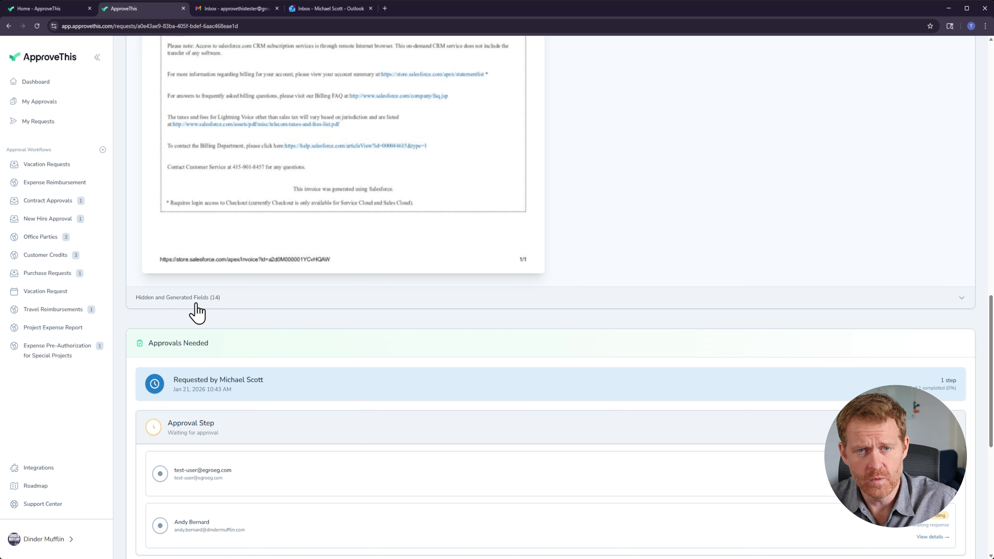
Step: Expand the request's hidden and generated fields and review the values extracted from the invoice
click(197, 308)
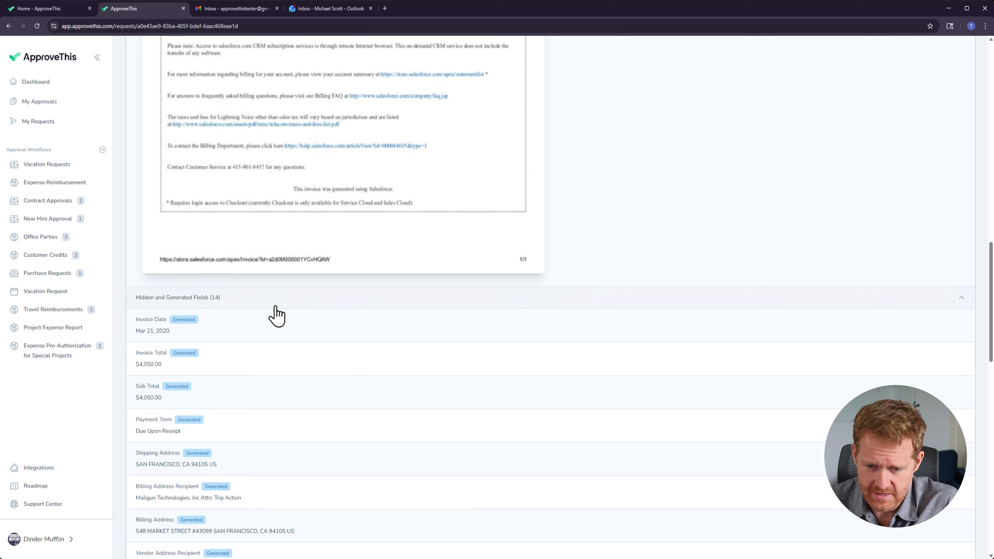
scroll(274, 317, down, 1)
scroll(274, 319, down, 7)
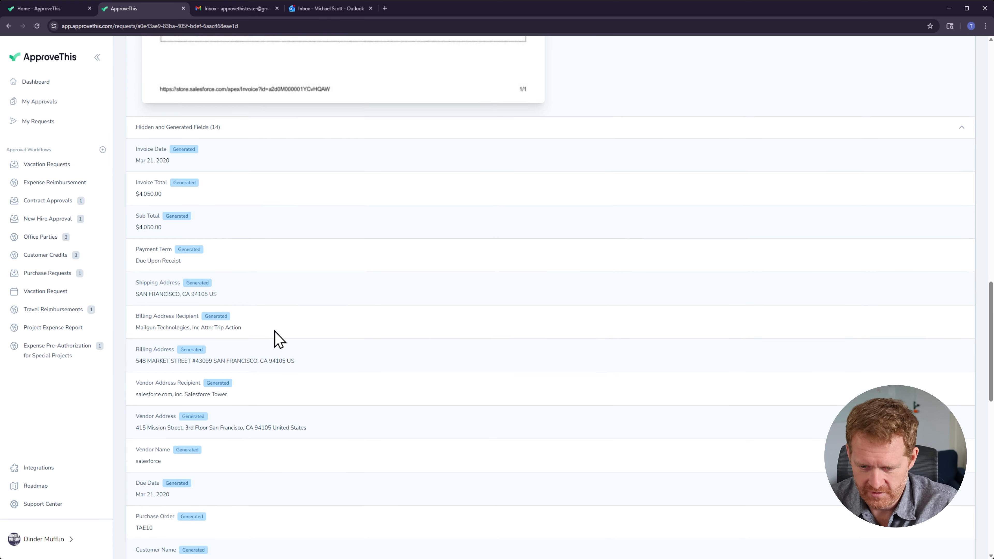
scroll(290, 287, down, 2)
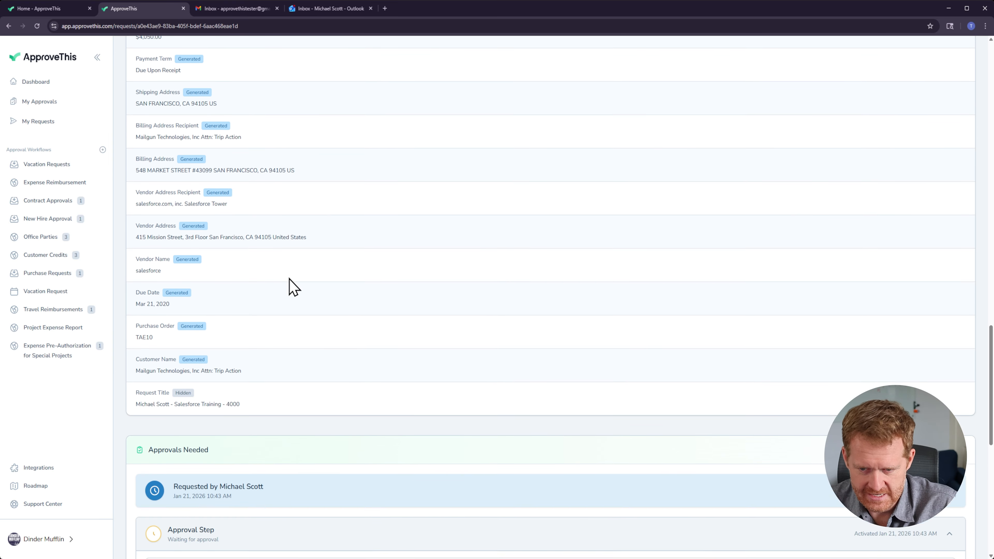
scroll(258, 388, up, 9)
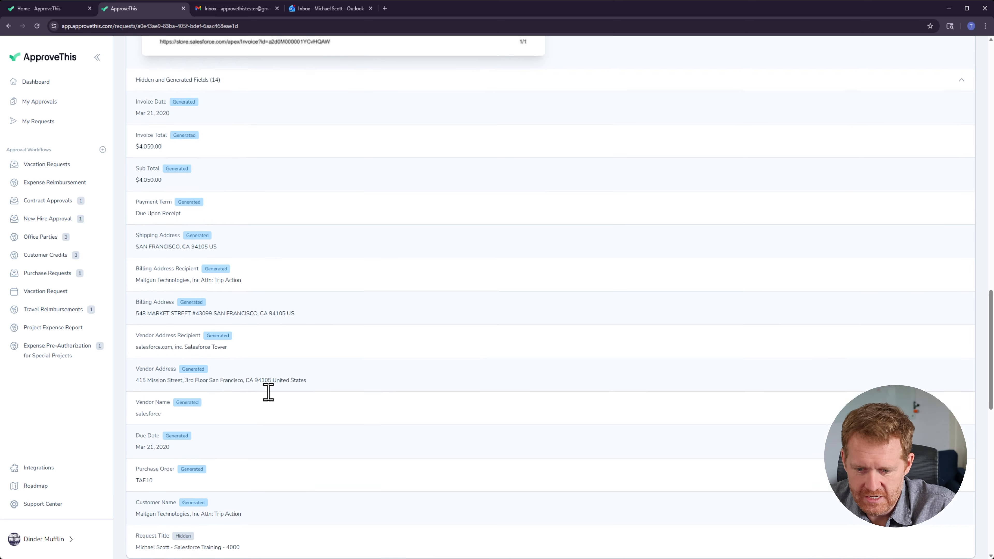
Step: Scroll through the remaining generated invoice fields on the submitted request down to its approvals section
scroll(304, 406, down, 6)
scroll(306, 403, up, 10)
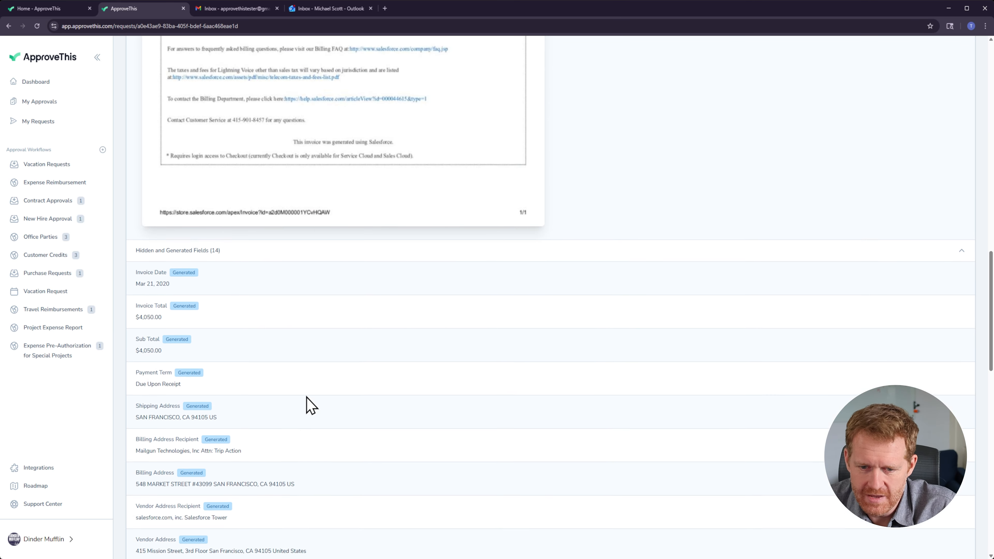
scroll(324, 413, up, 8)
scroll(376, 432, down, 20)
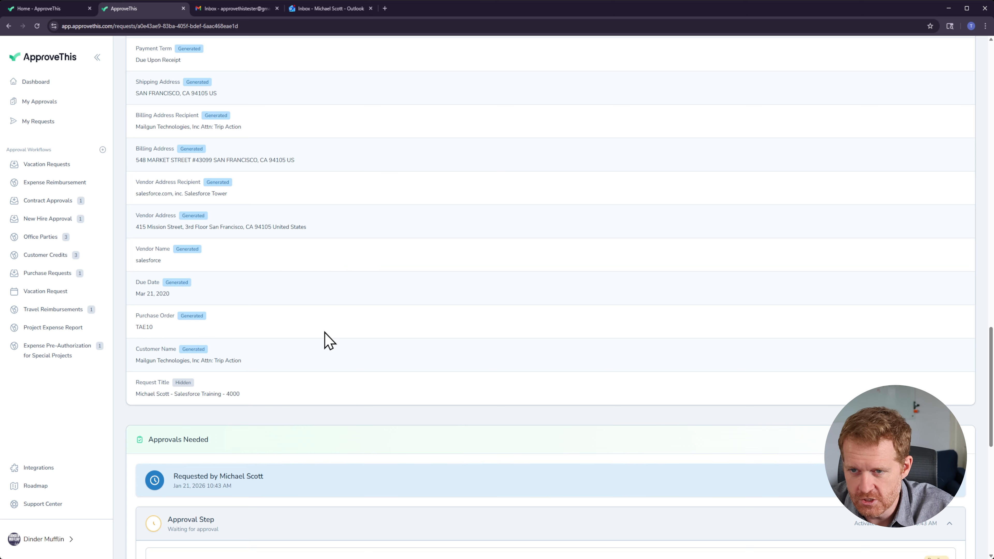
scroll(321, 364, up, 15)
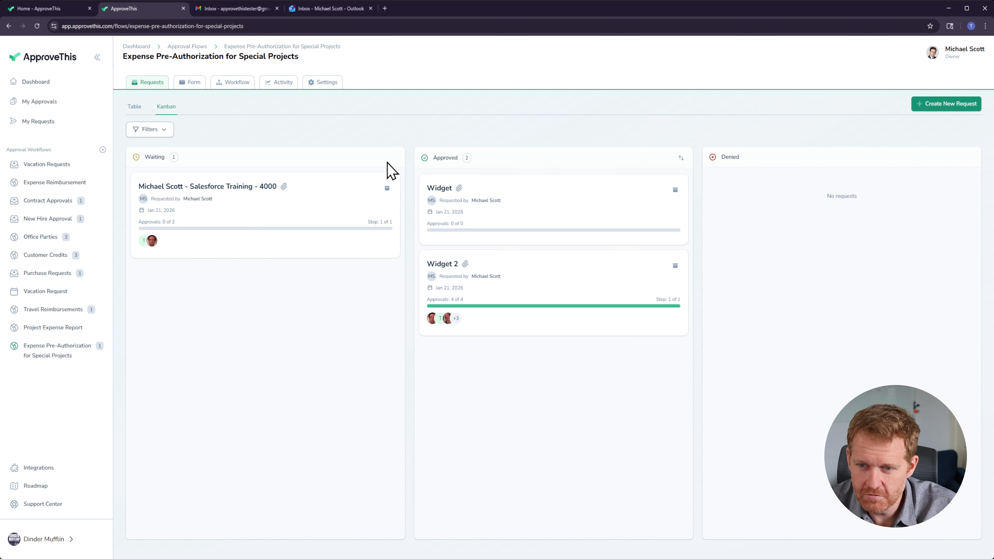
Step: Open the flow's form editor and add a new Calculated Field after the Request Title field
click(190, 83)
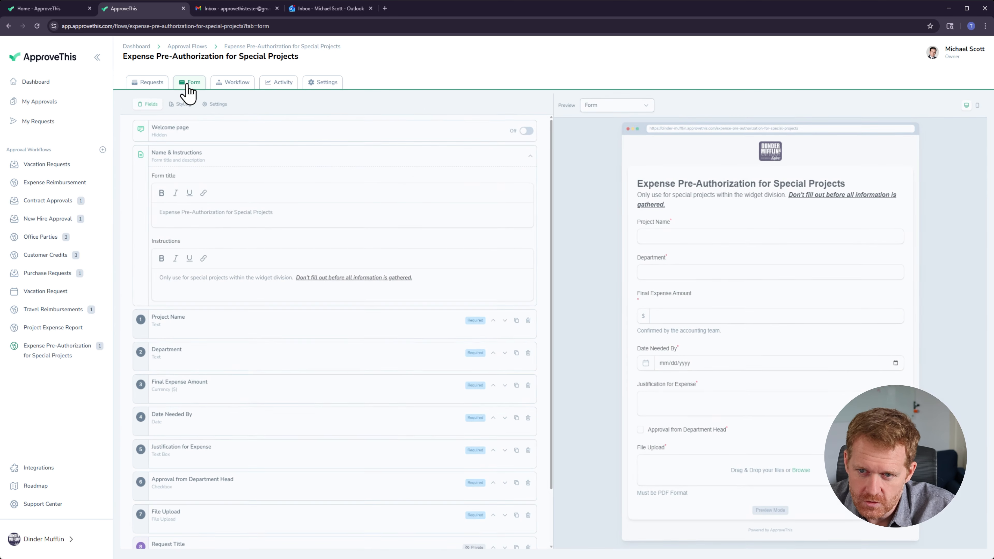
scroll(263, 235, down, 2)
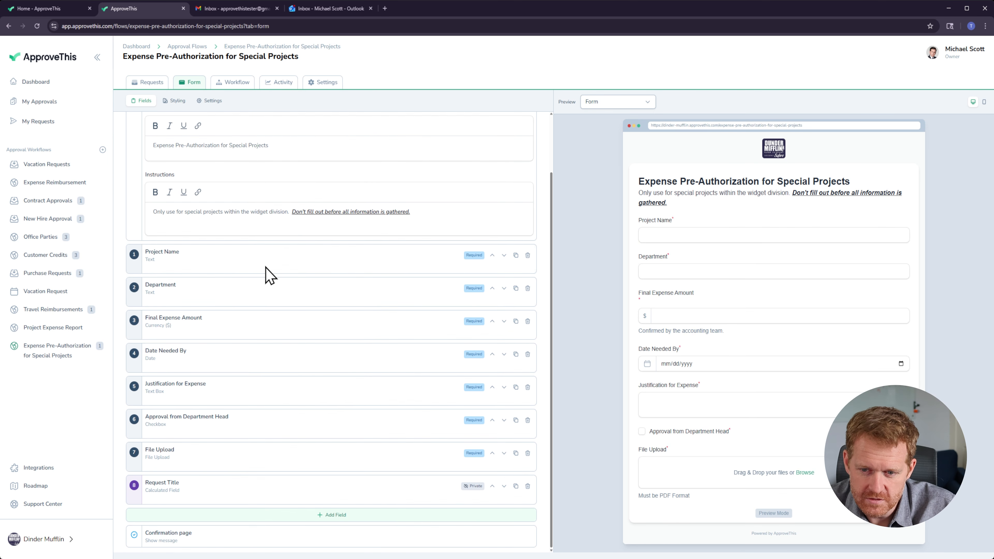
click(333, 520)
scroll(300, 435, down, 5)
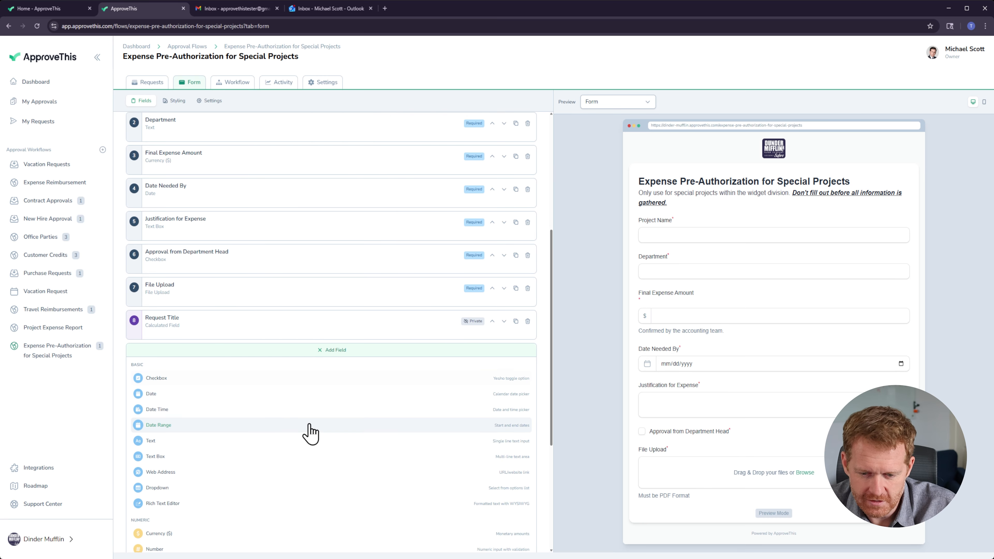
scroll(306, 440, down, 3)
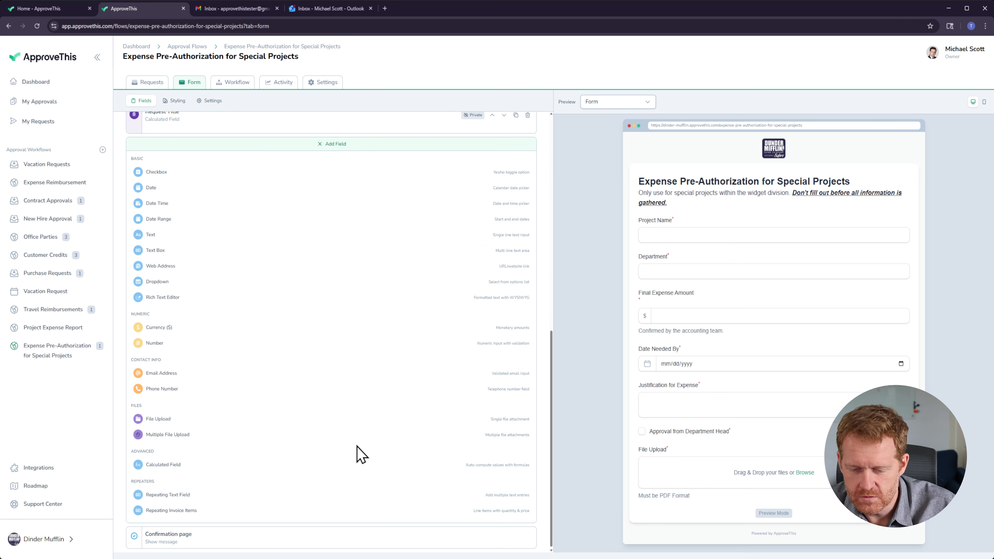
scroll(233, 210, up, 2)
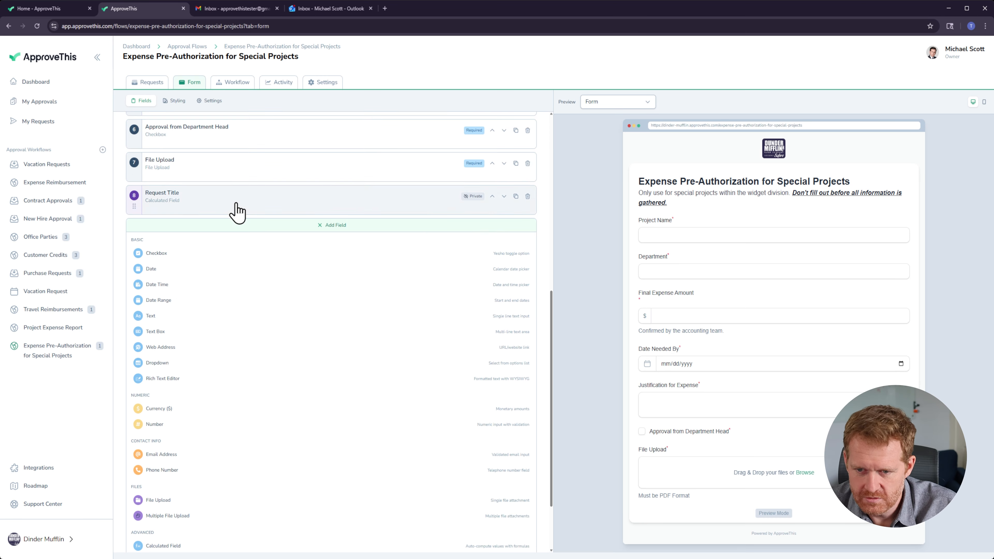
scroll(231, 270, down, 2)
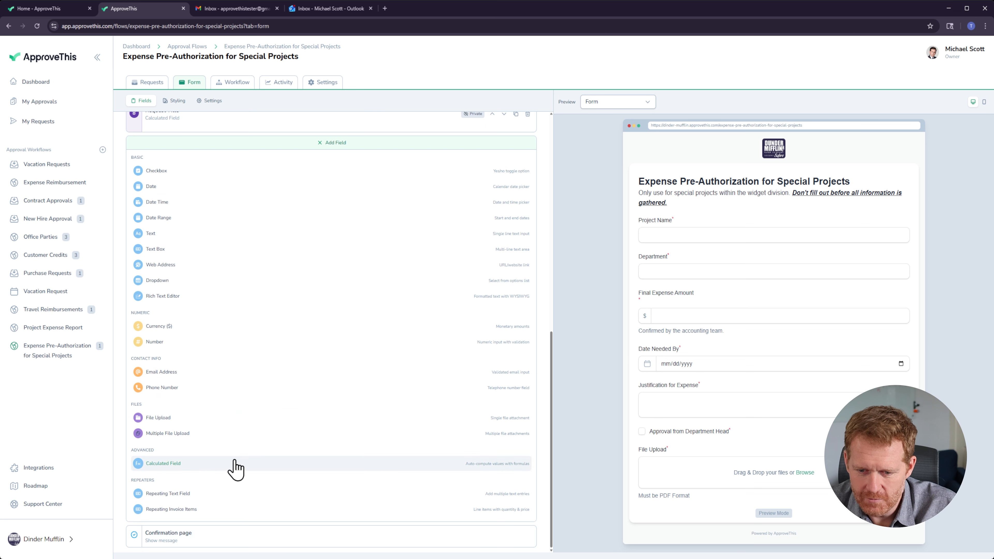
click(224, 472)
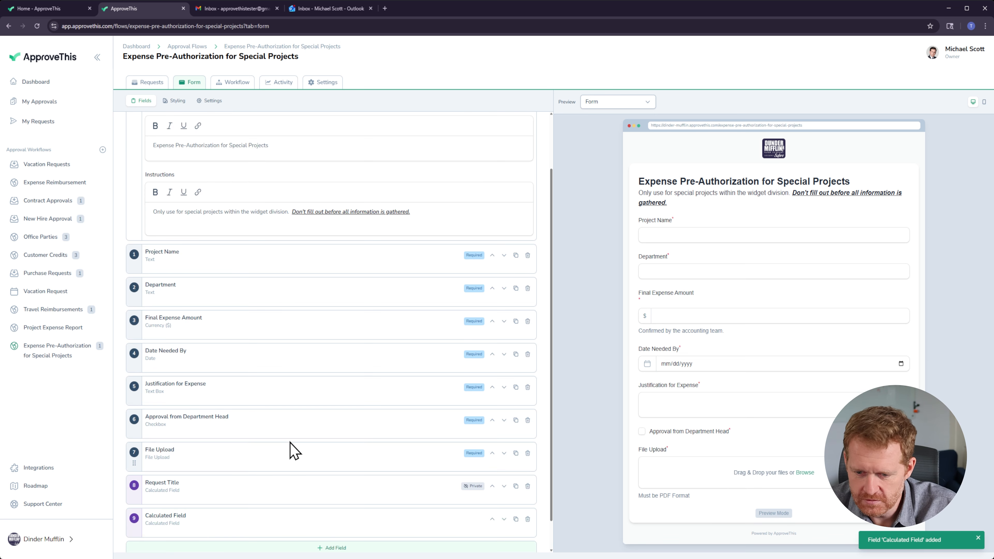
Step: Rename the new calculated field's label to Matches Invoice
click(202, 495)
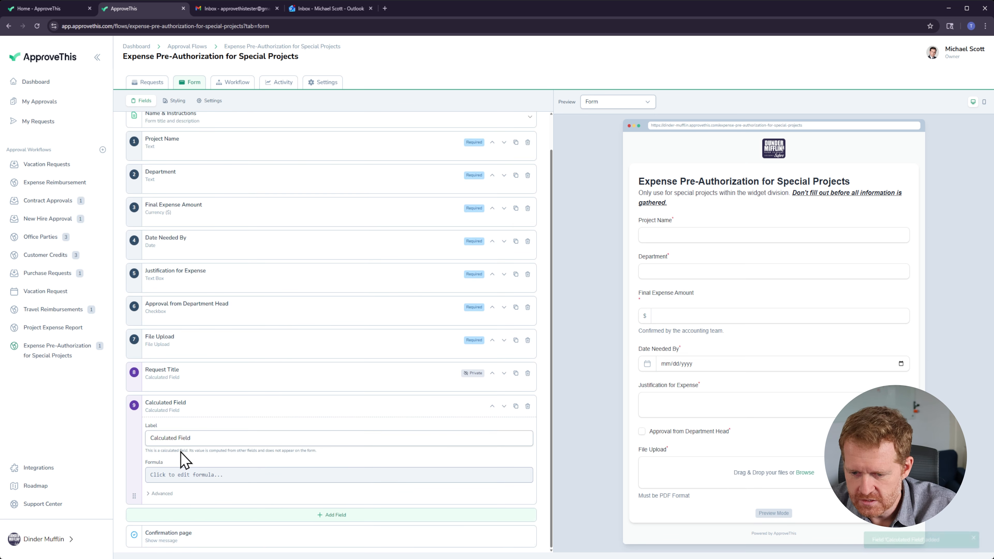
triple_click(201, 439)
key(BackSpace)
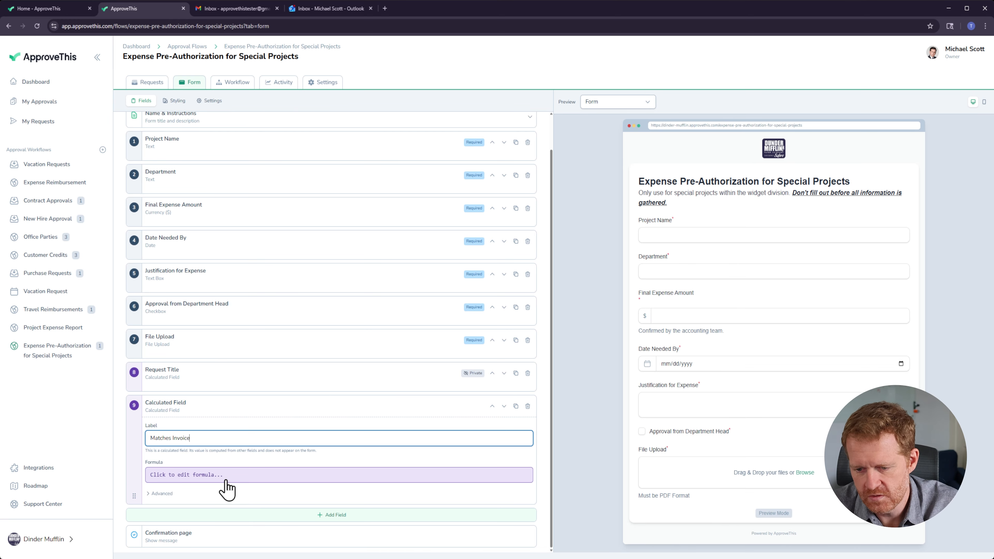
text(Matches Invoice)
Step: Open the formula editor for Matches Invoice and insert the estimated_expense_amount($) field reference
click(227, 487)
click(191, 513)
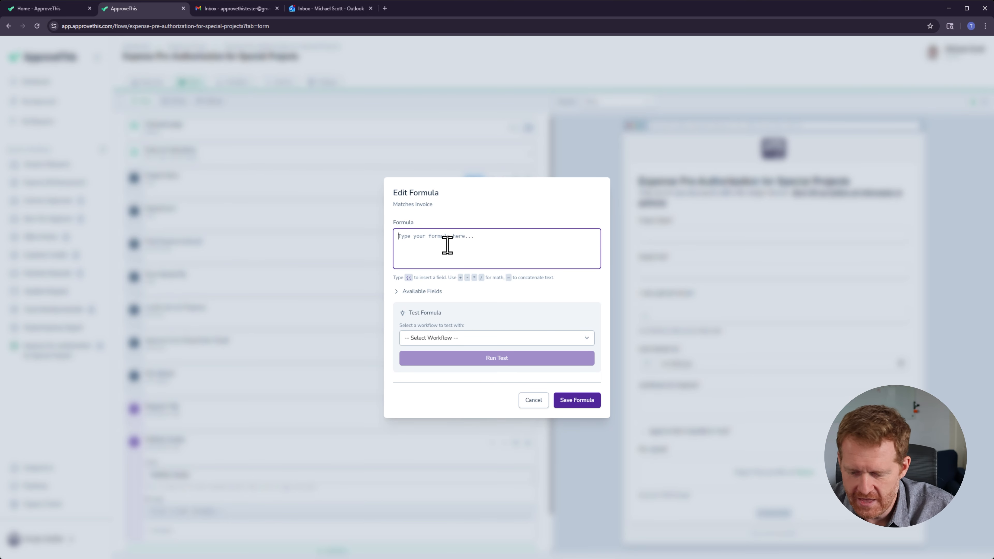
click(401, 291)
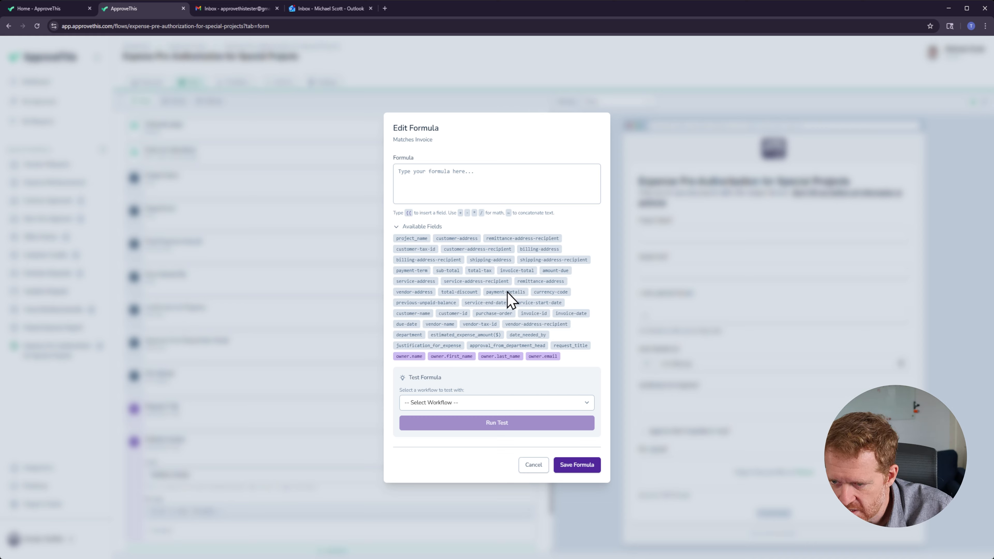
click(466, 177)
text(if)
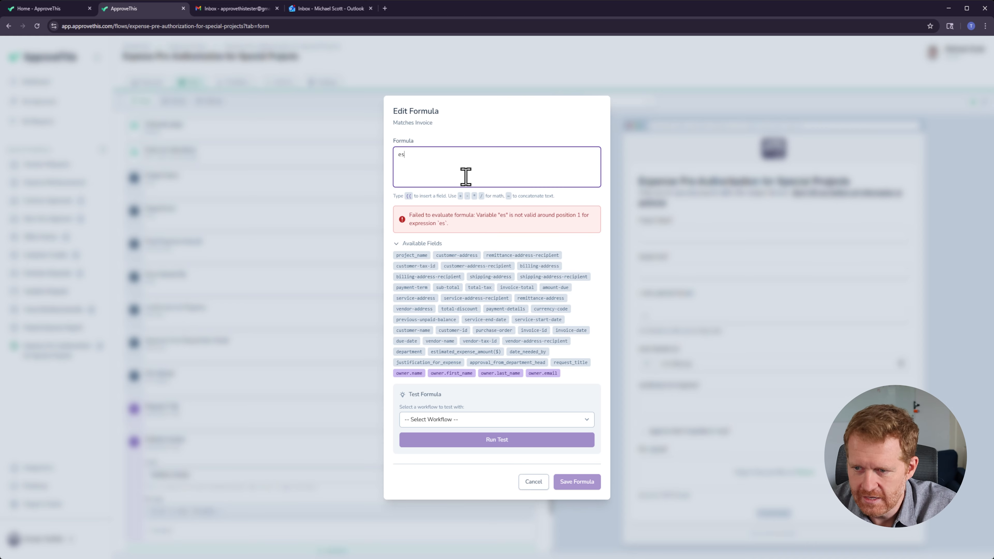
key(BackSpace)
key(BackSpace)
text({{)
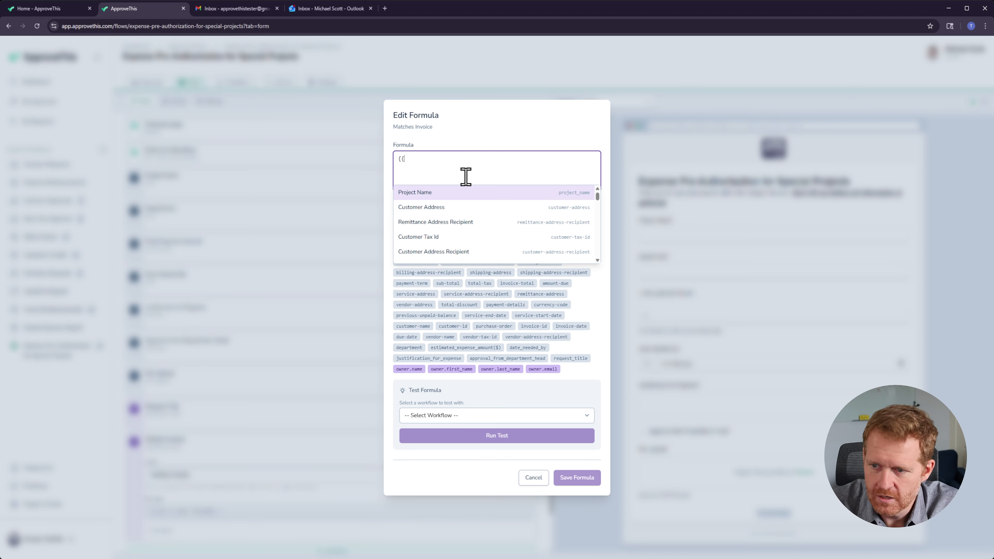
key(Down)
key(Down)
text(e)
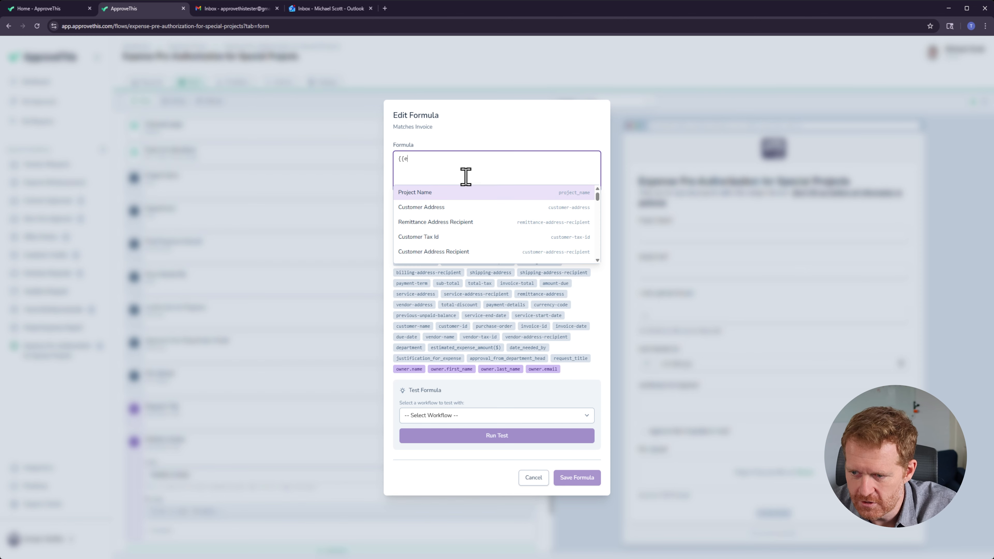
text(st)
key(Down)
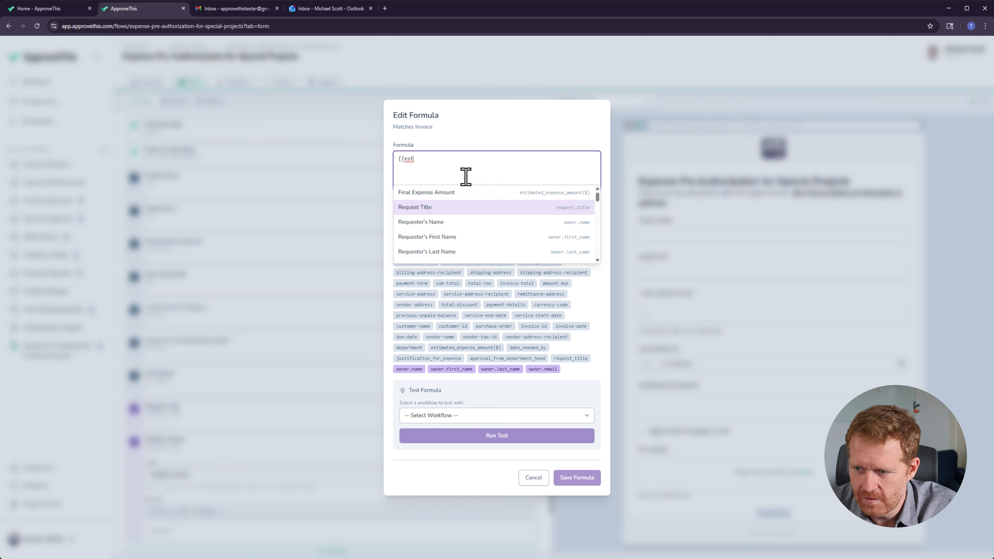
text(imat)
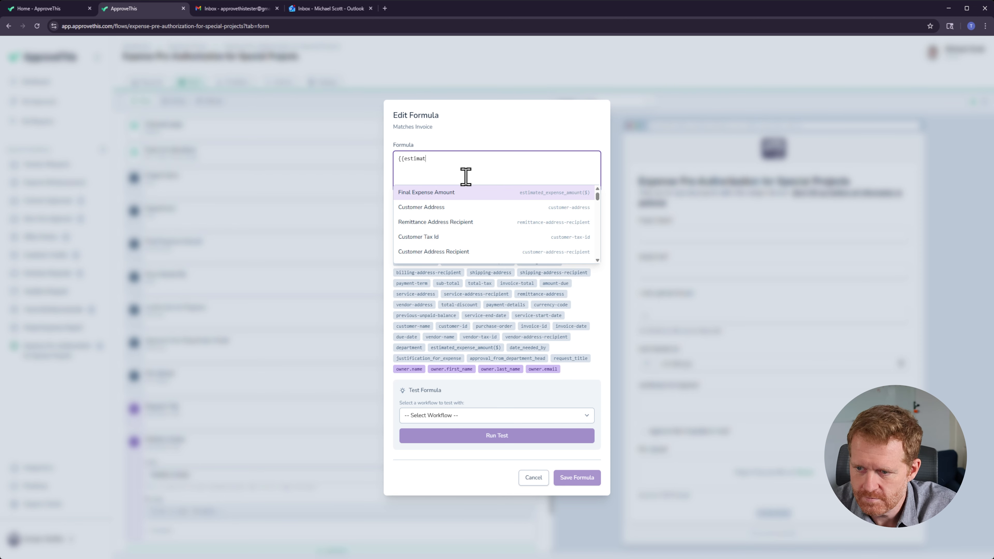
key(Return)
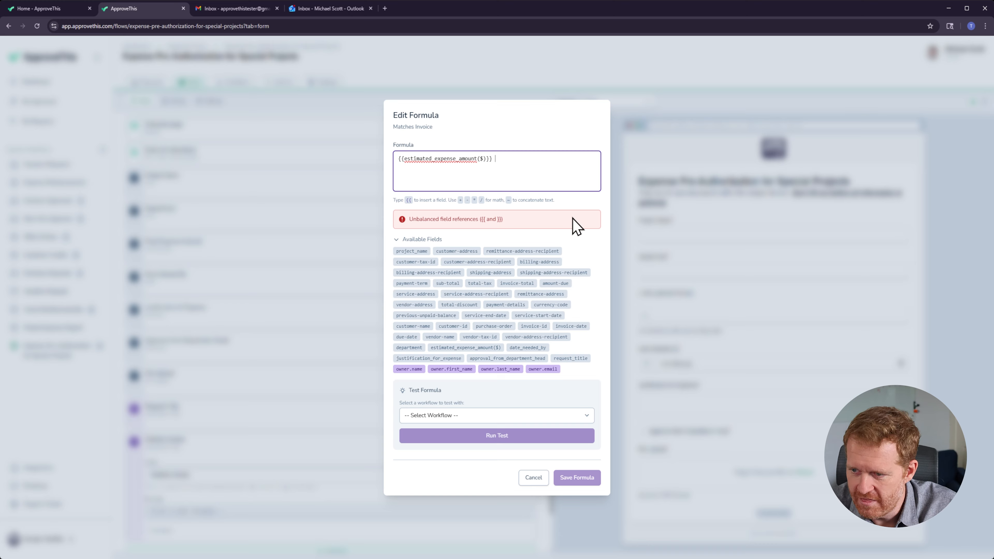
Step: Complete the formula as {{estimated_expense_amount($)}} == {{invoice-total}} and save it
text(= )
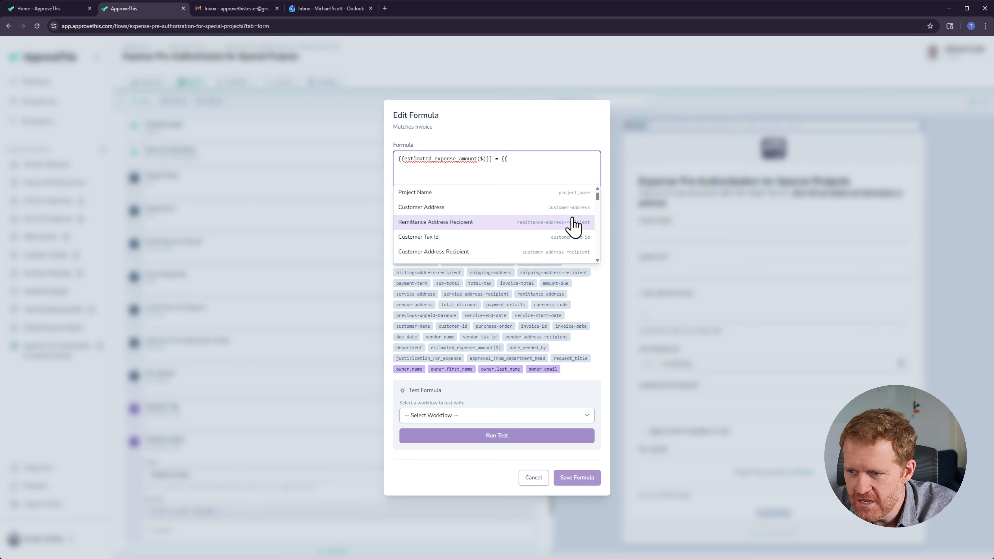
text({{)
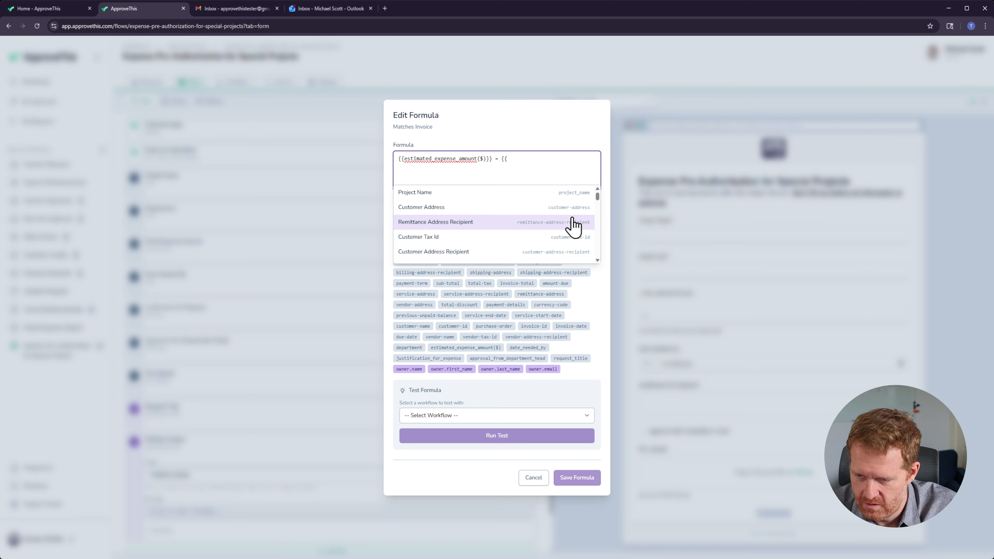
text(Invoi)
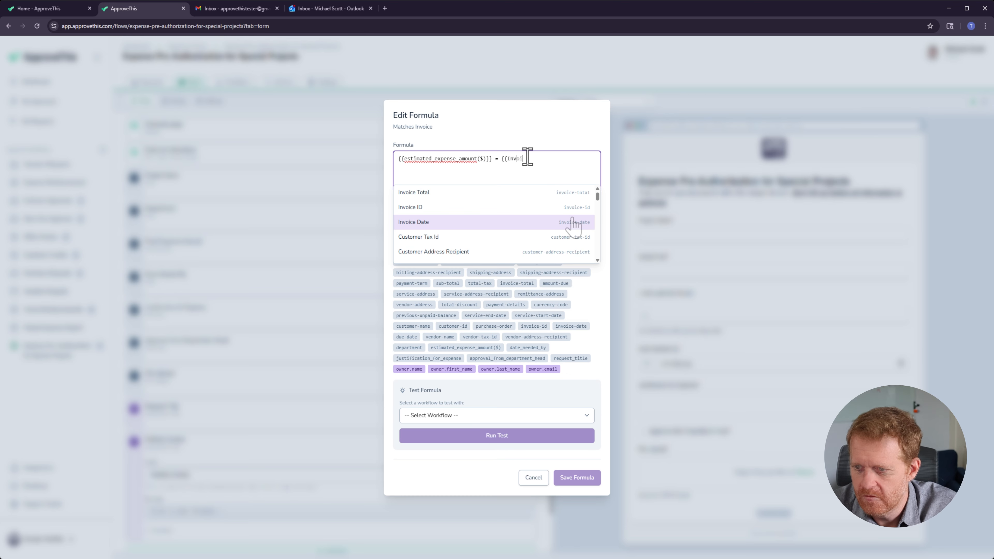
key(Escape)
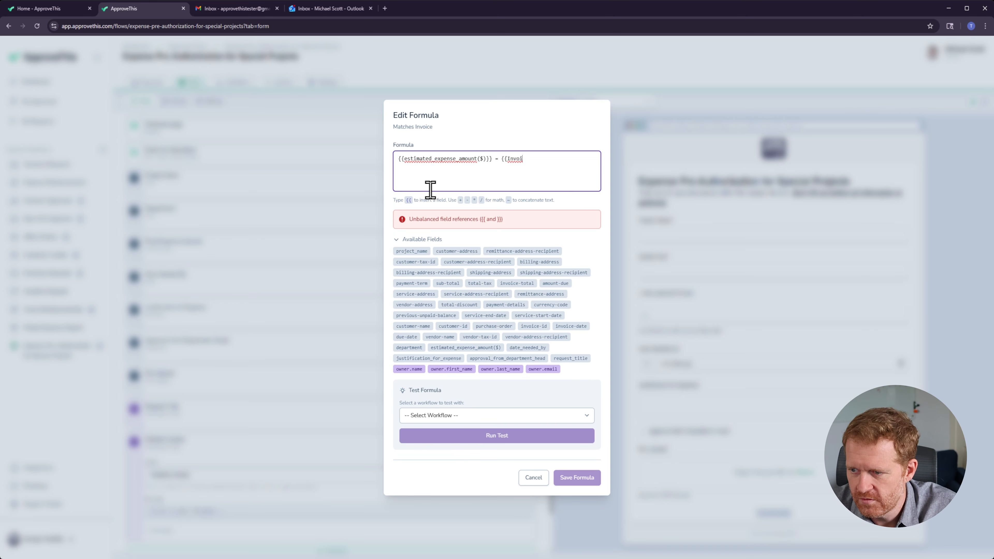
text(c)
key(Return)
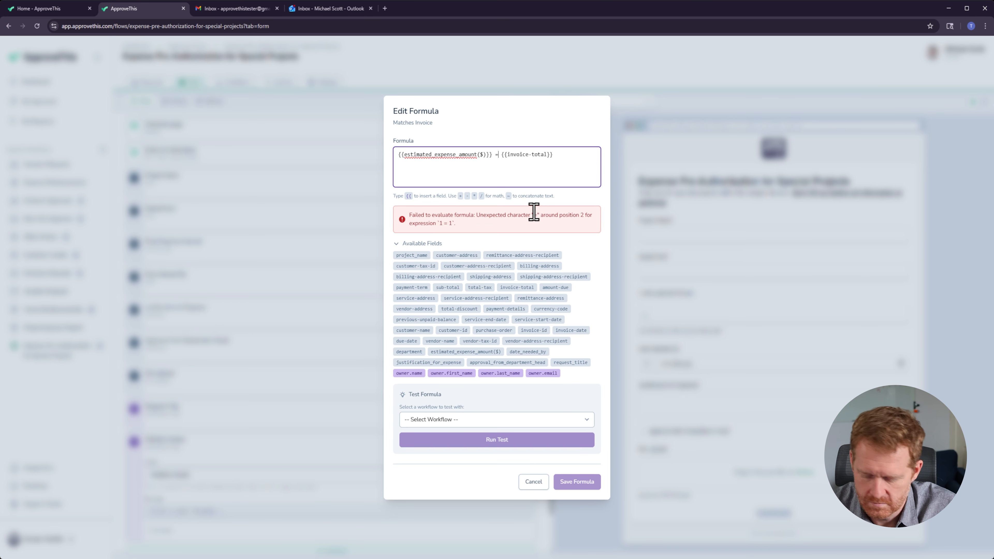
text(==)
key(BackSpace)
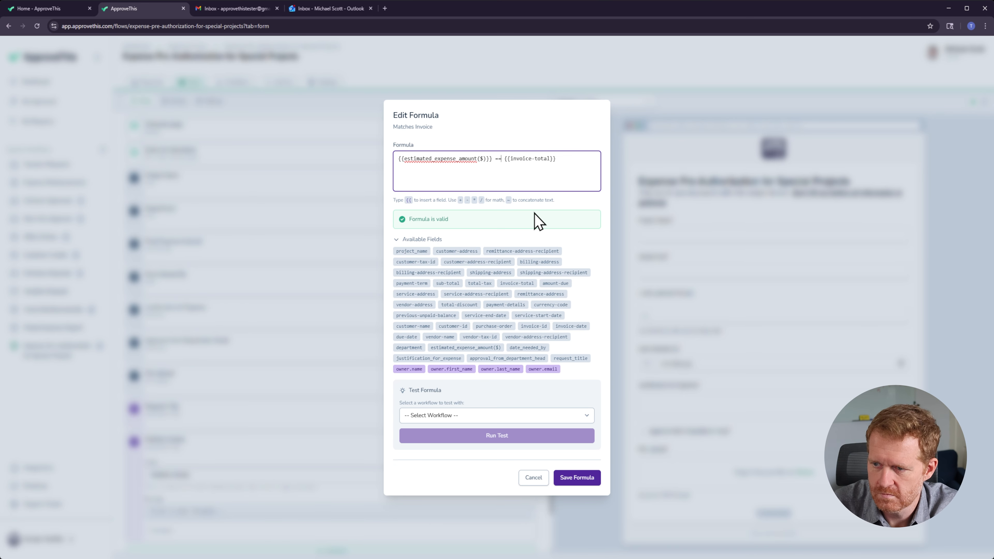
drag(561, 159, 390, 160)
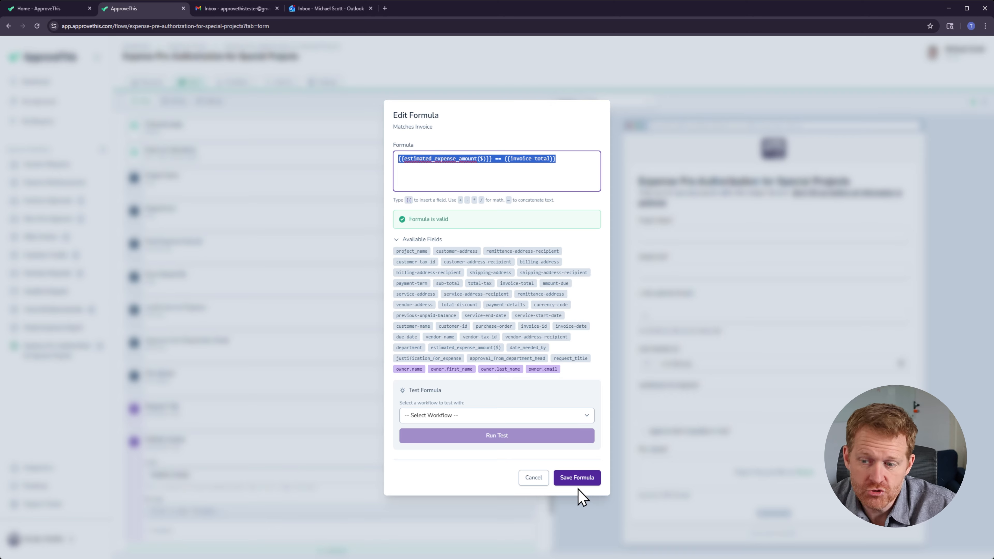
click(572, 478)
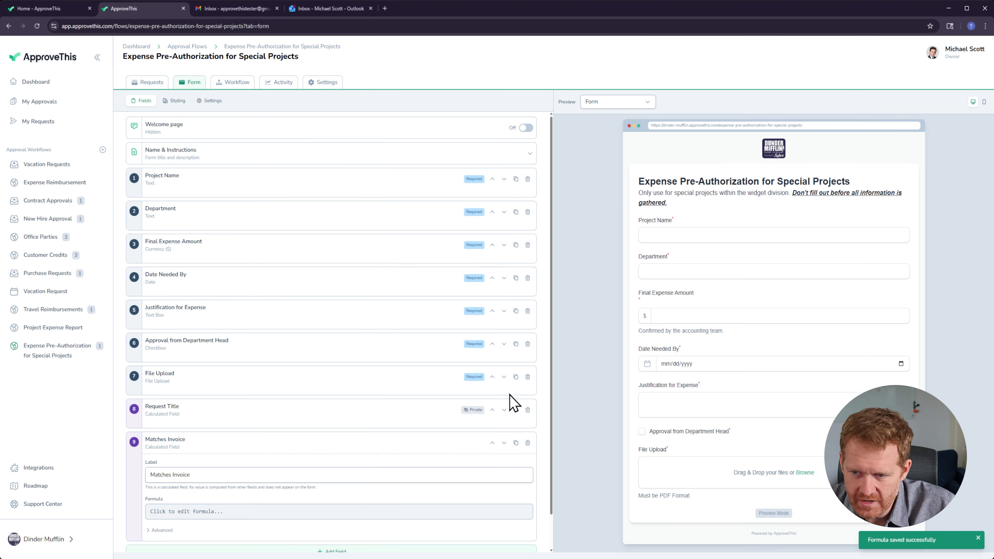
Step: Make the Matches Invoice field private in its advanced options
scroll(461, 492, down, 2)
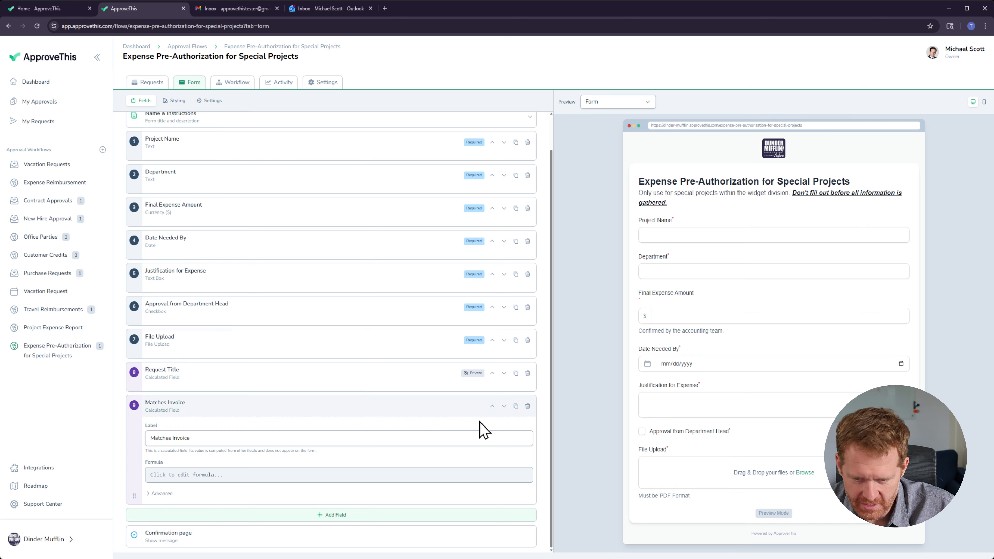
click(161, 494)
scroll(235, 466, down, 2)
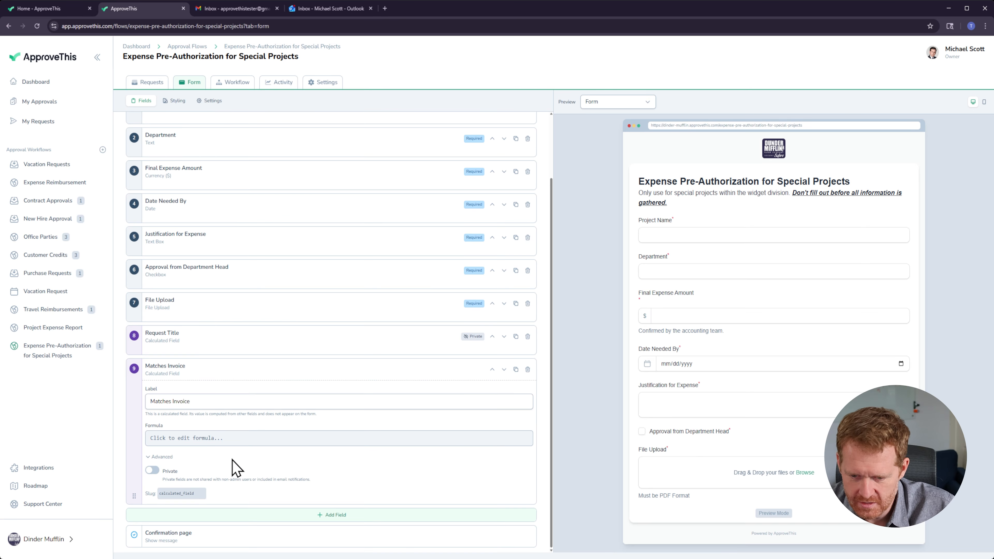
click(152, 470)
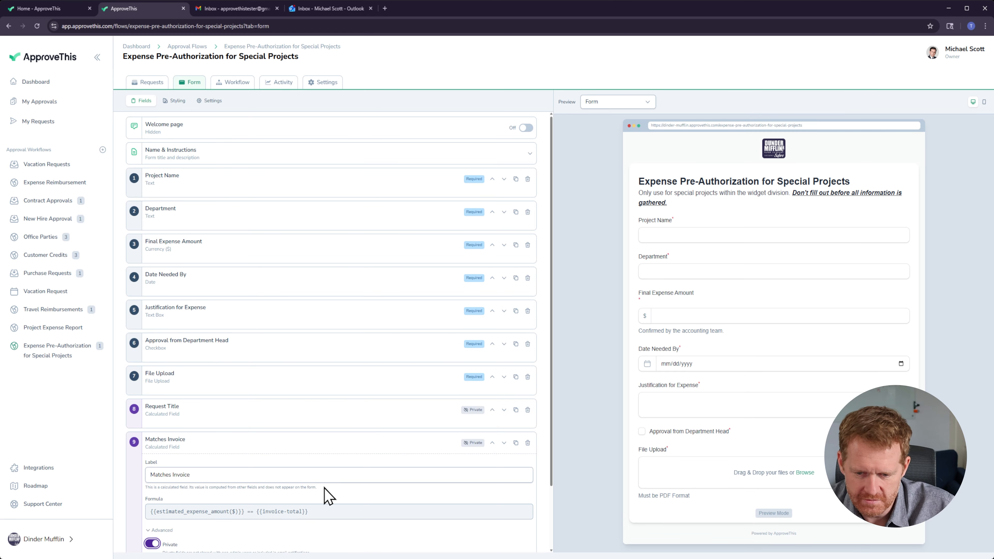
scroll(344, 488, down, 2)
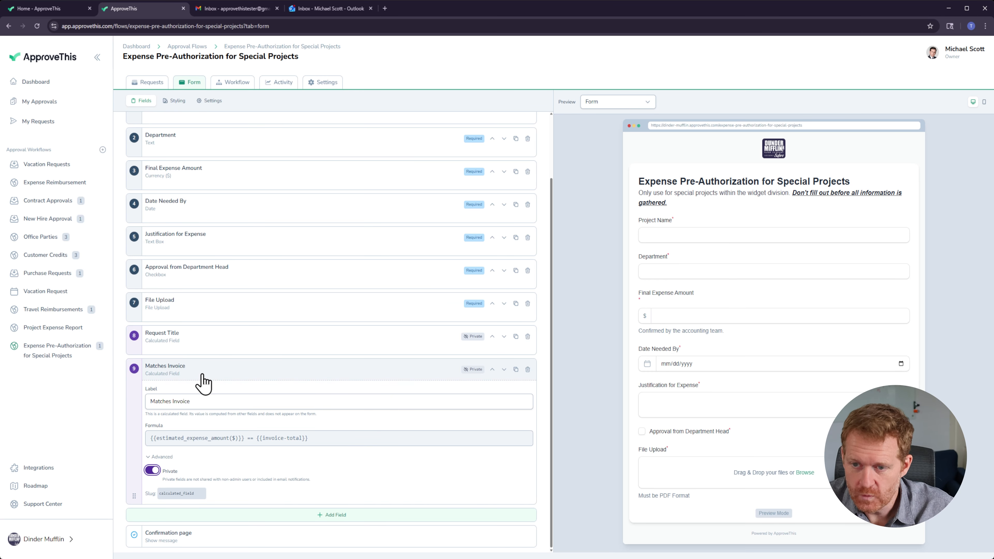
Step: Add a condition to the owner's branch approval step requiring Matches Invoice to be equal to false
click(237, 83)
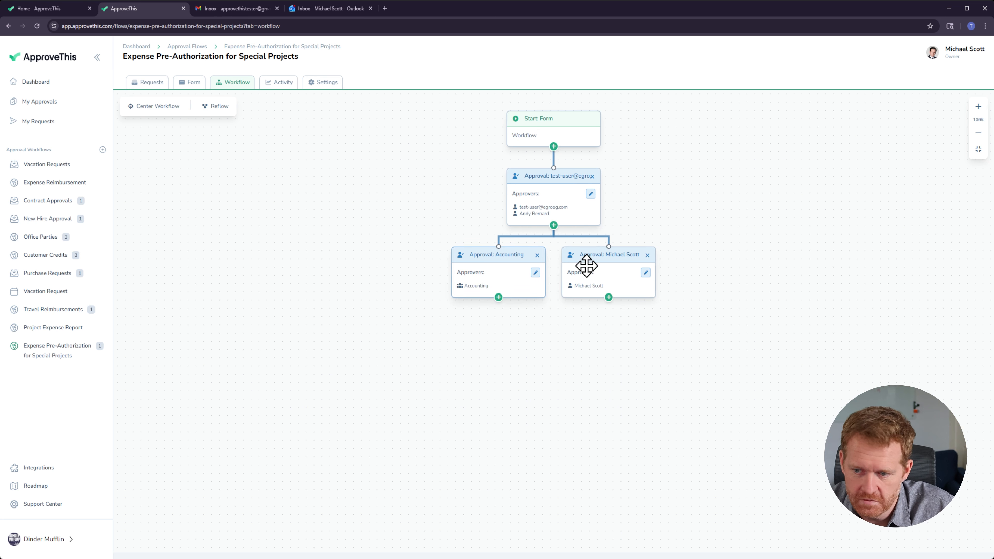
click(646, 273)
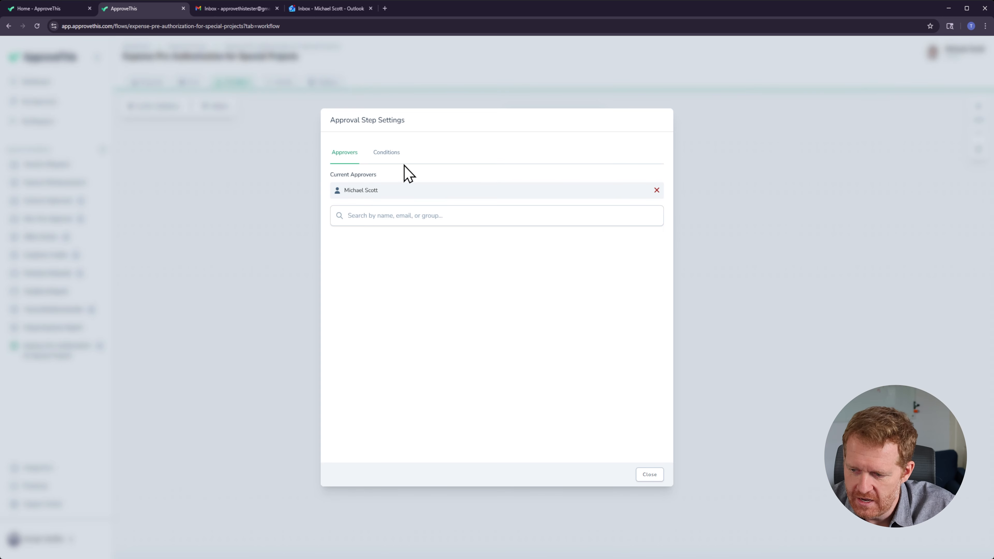
click(387, 156)
click(474, 227)
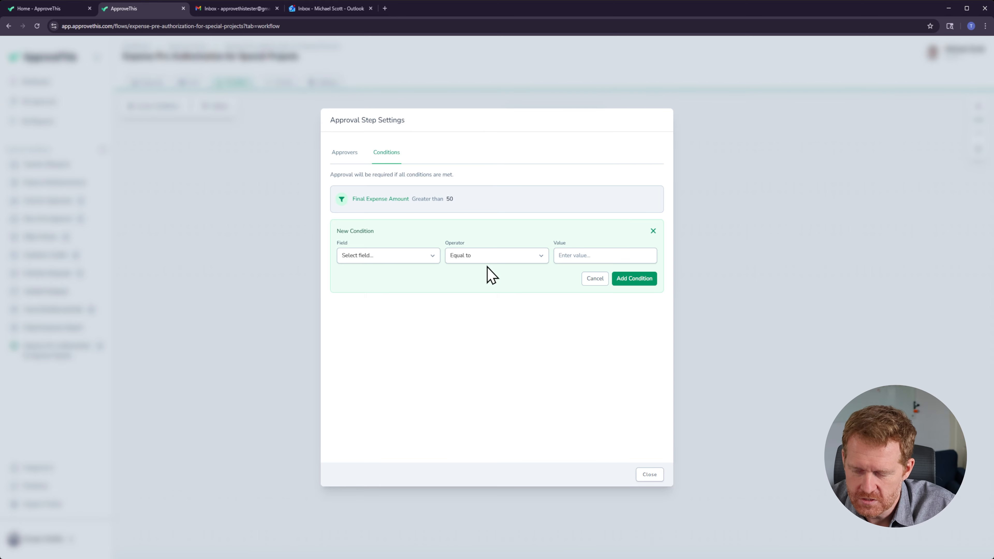
click(362, 261)
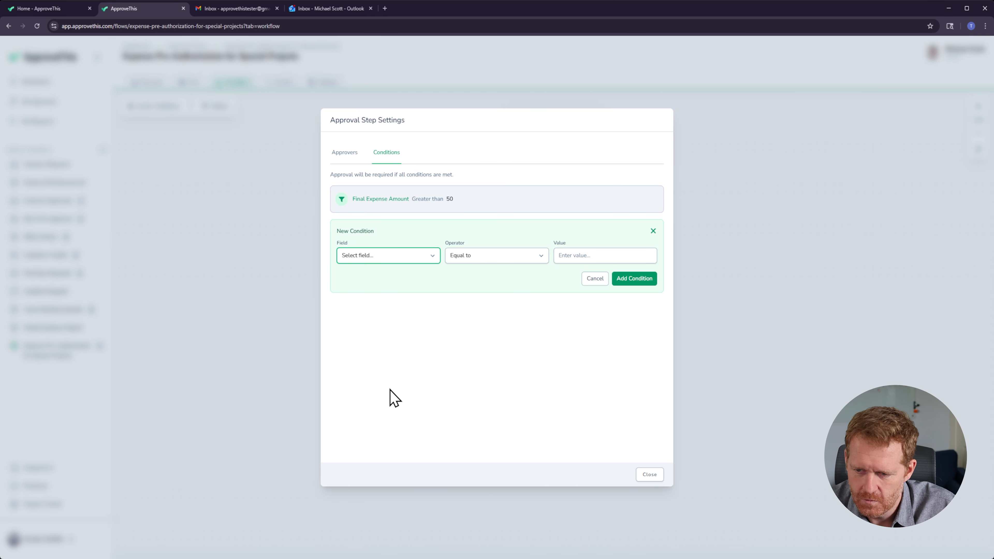
key(m)
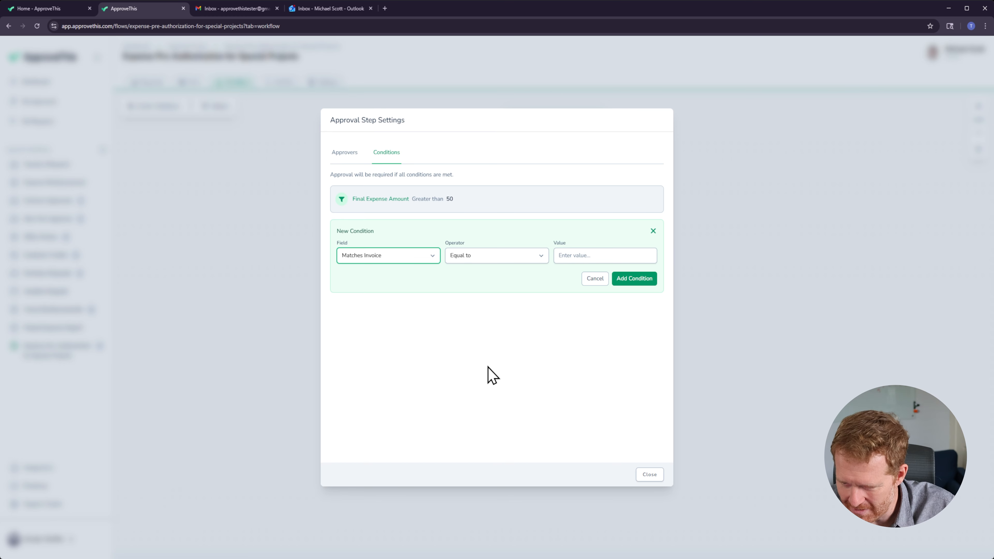
click(488, 256)
click(591, 253)
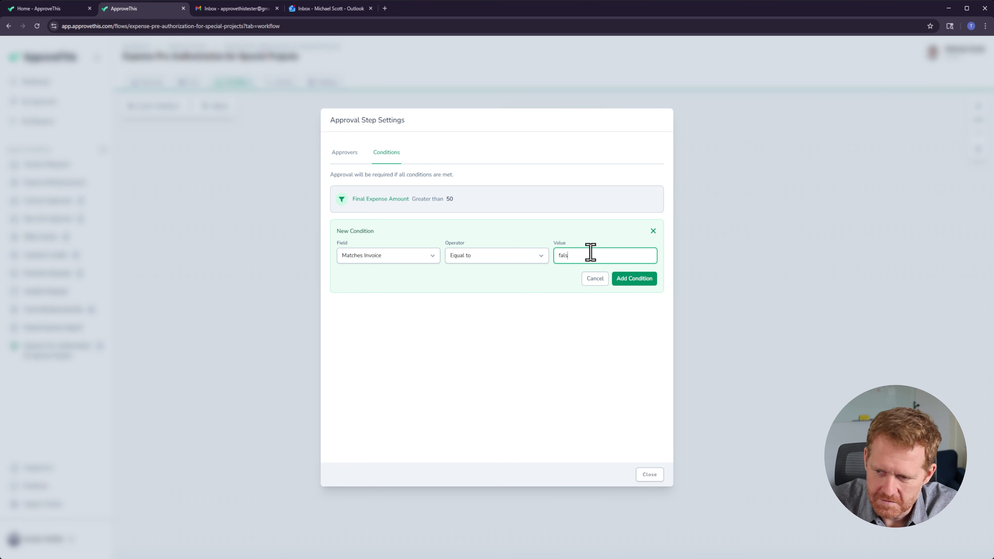
click(618, 281)
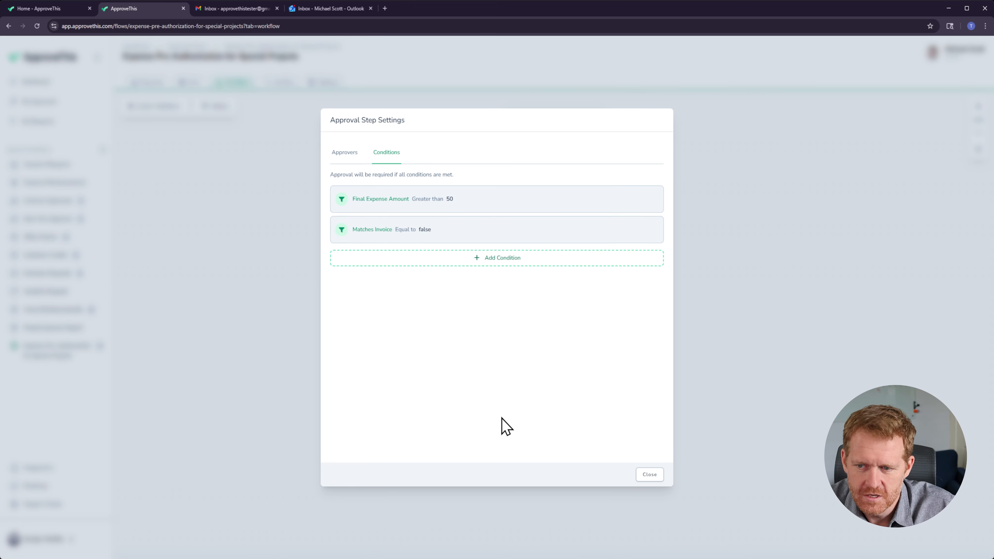
click(649, 476)
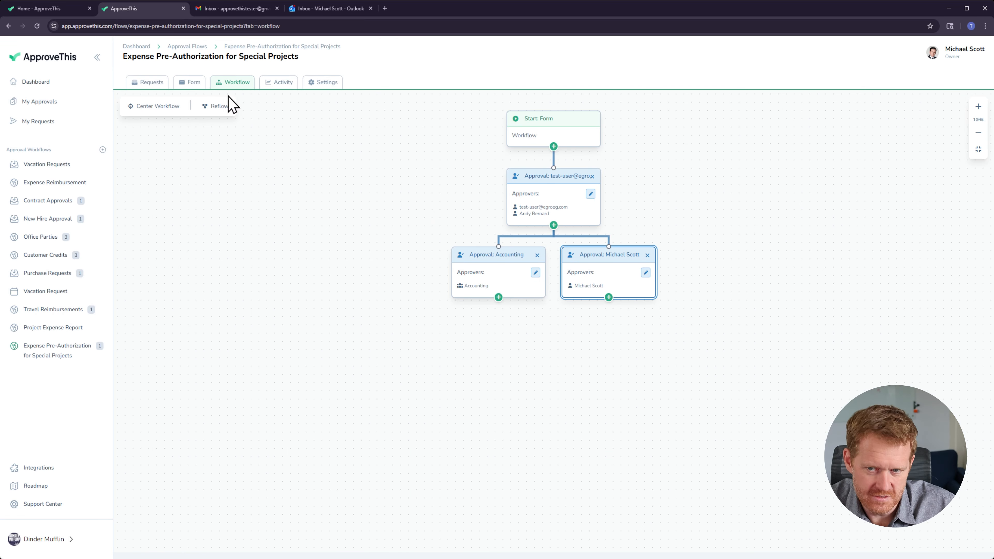
Step: Open the pending Salesforce Training request and review its activity log
click(143, 83)
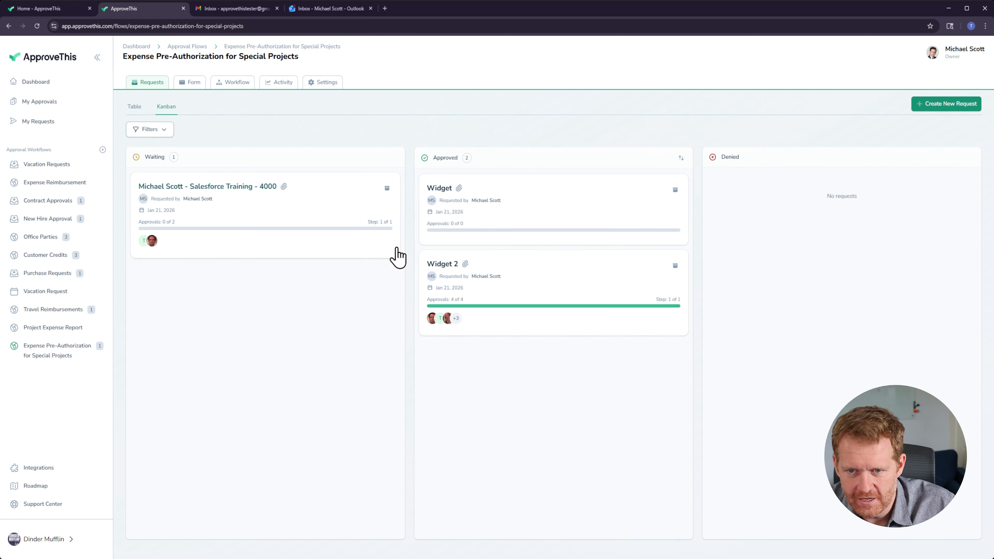
click(214, 186)
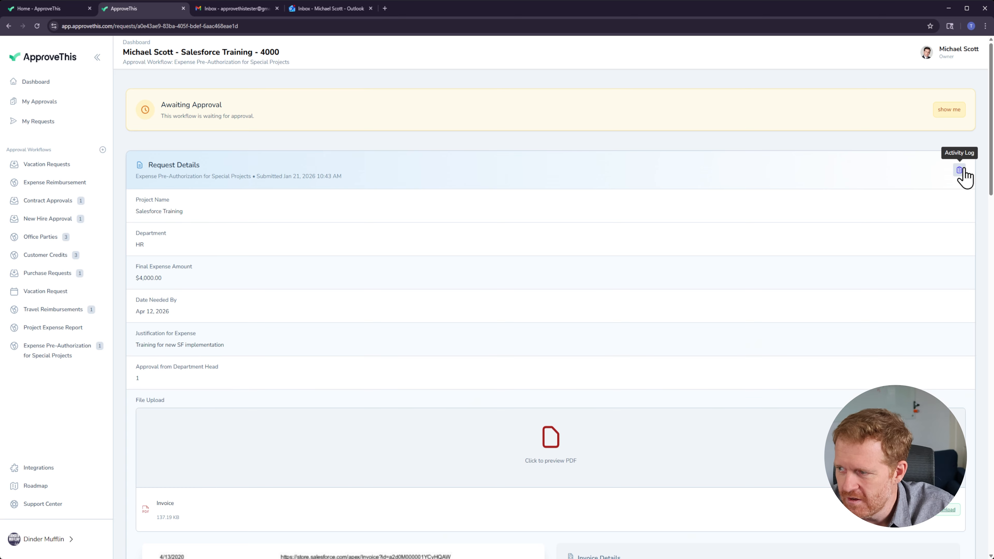
click(959, 171)
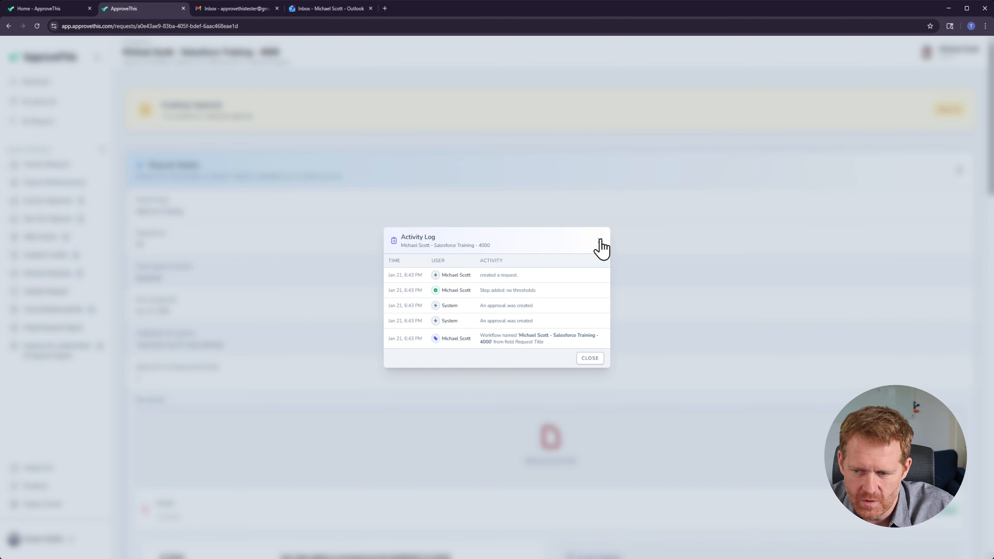
click(601, 241)
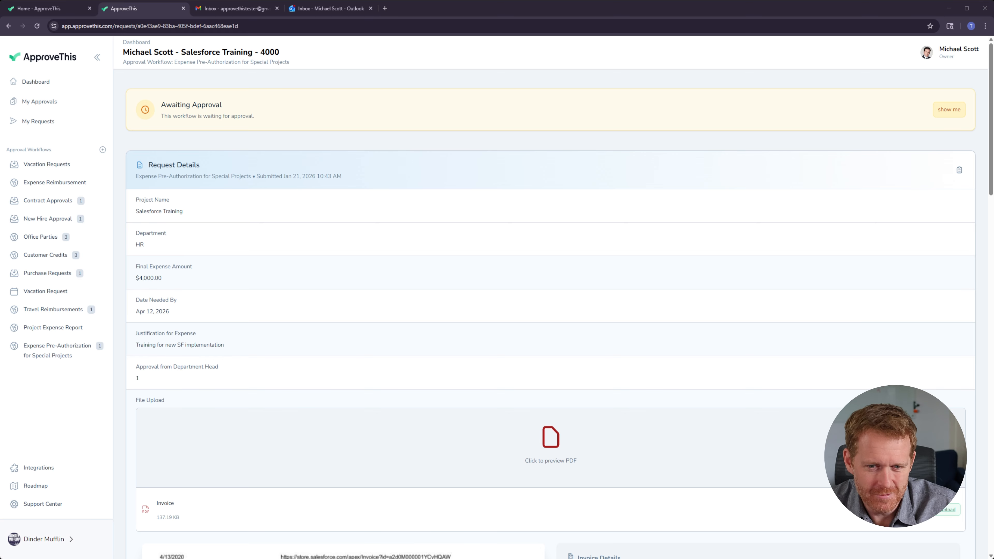
Step: Review the workspace's team members and the org chart's manager assignments
click(67, 543)
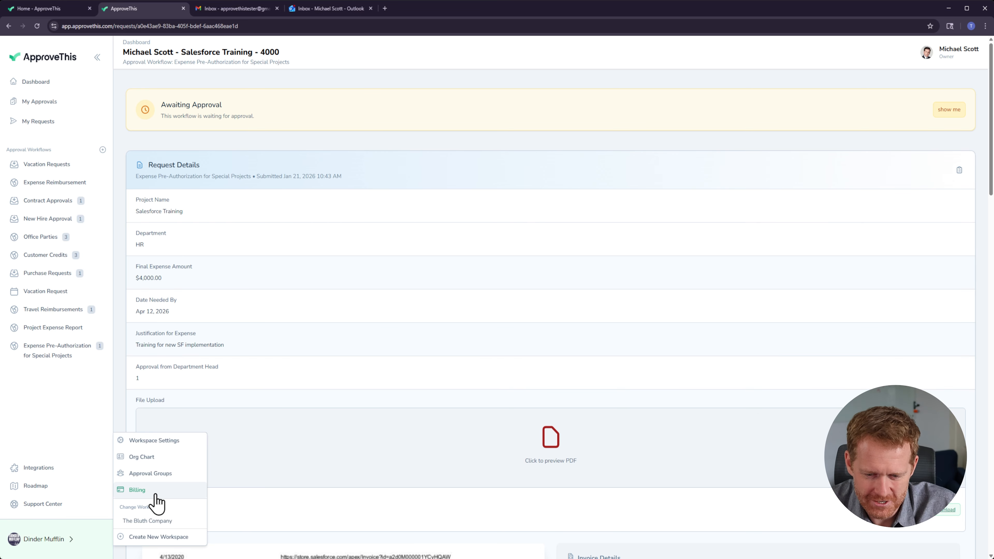
click(167, 442)
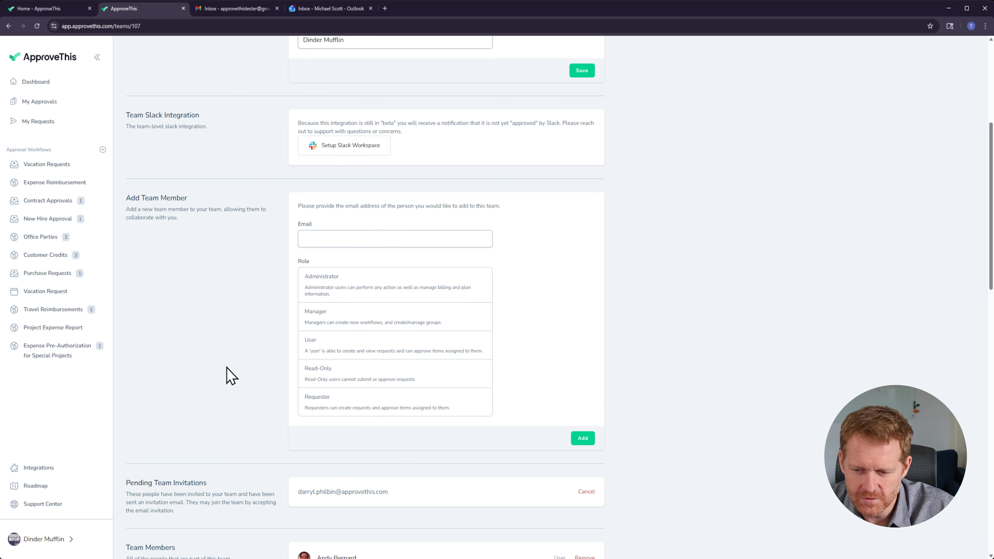
scroll(237, 384, down, 15)
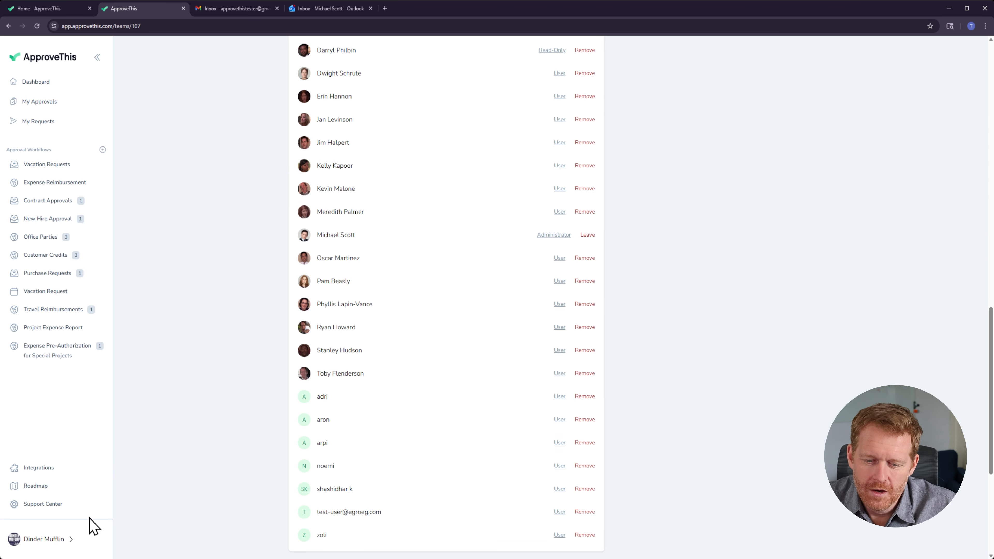
click(76, 540)
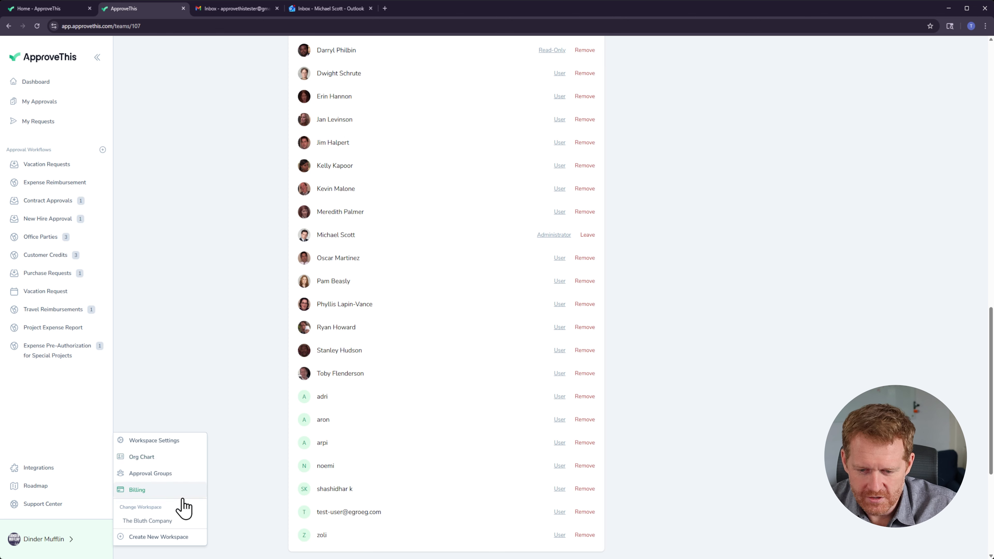
click(140, 458)
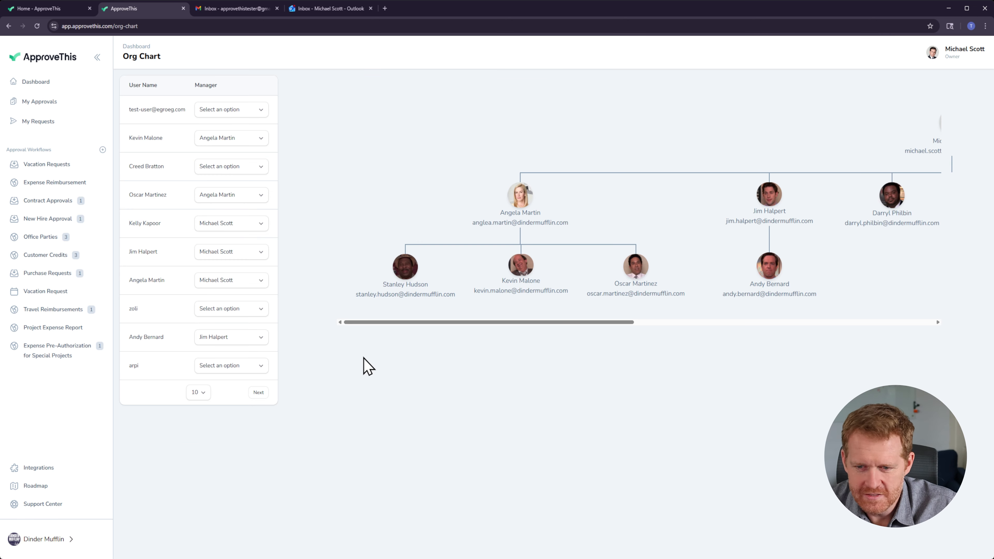
mouse_move(359, 323)
mouse_down()
mouse_move(526, 325)
mouse_move(691, 310)
mouse_move(543, 333)
mouse_move(346, 335)
mouse_up()
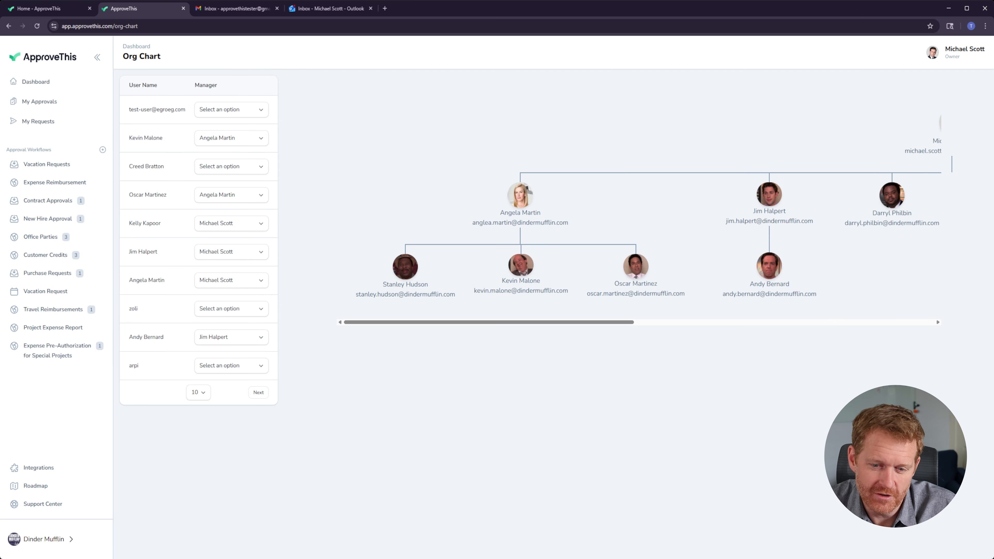
Step: Add a third parallel approval branch after the first step, with Requester's Manager as approver
click(56, 354)
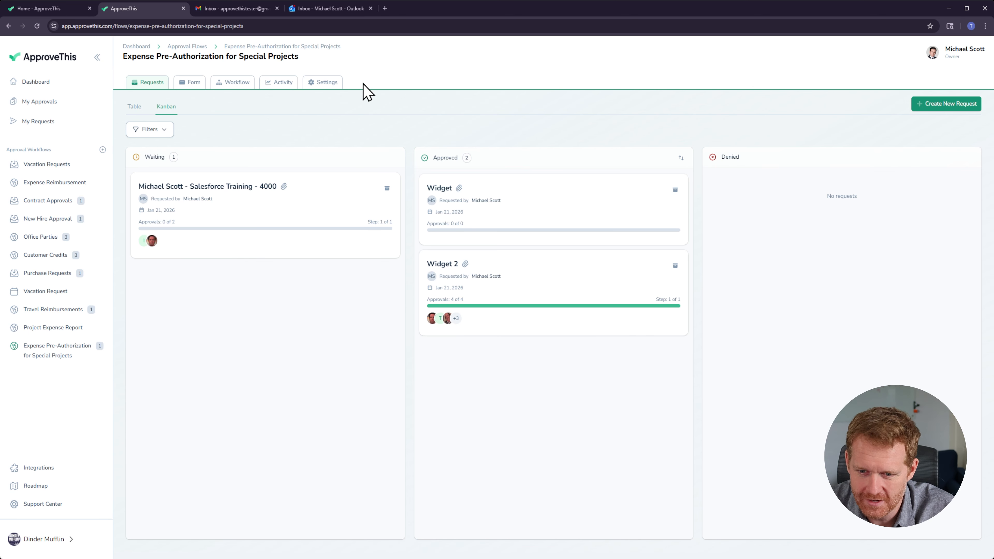
click(232, 83)
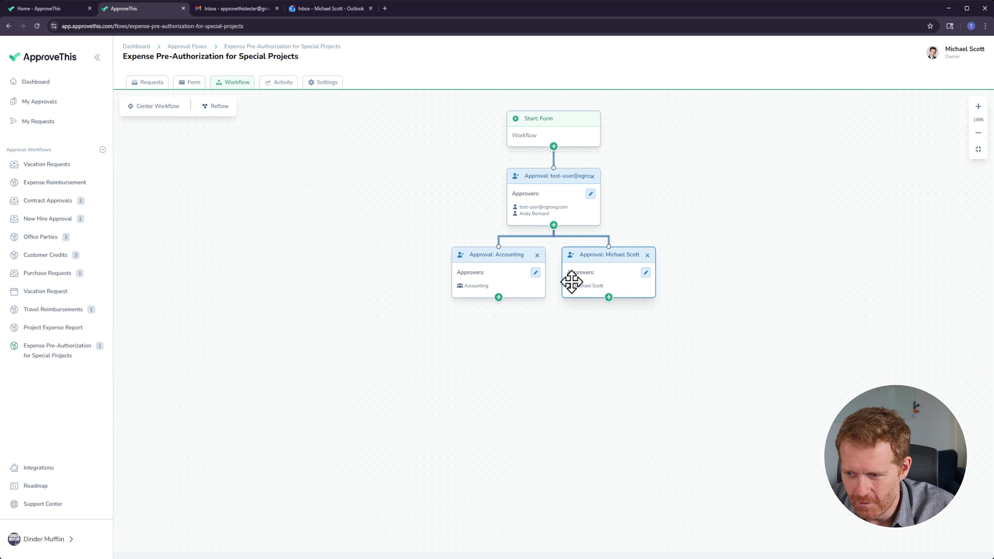
click(554, 226)
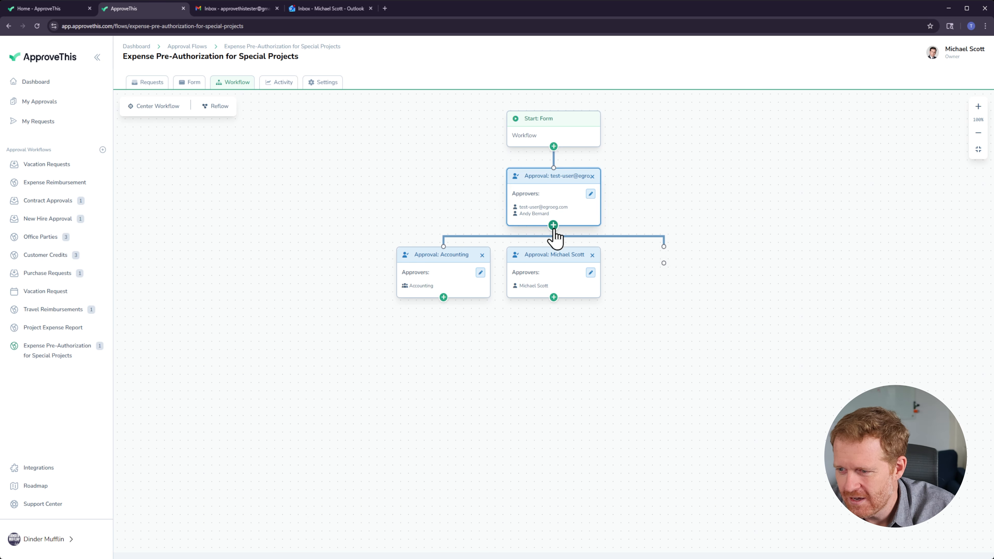
click(367, 183)
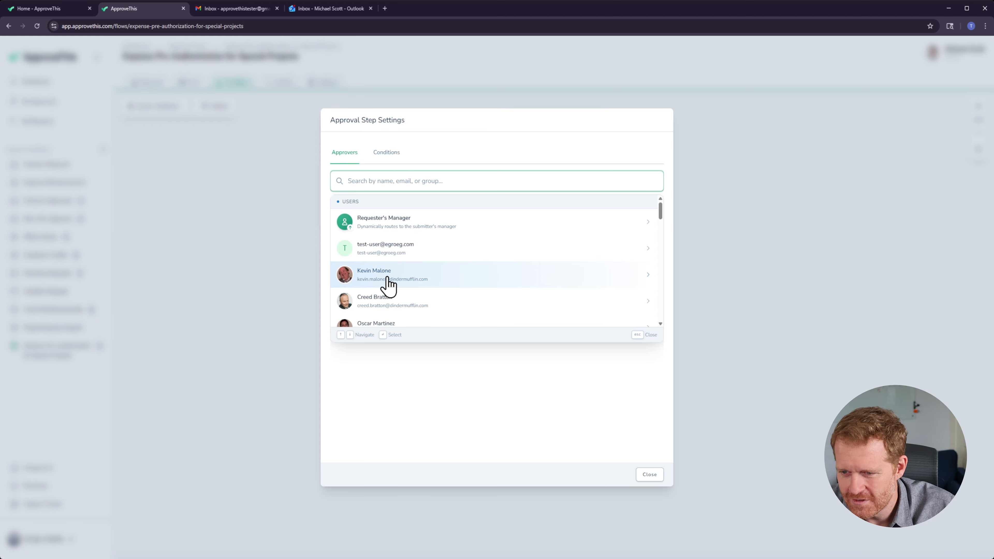
click(420, 227)
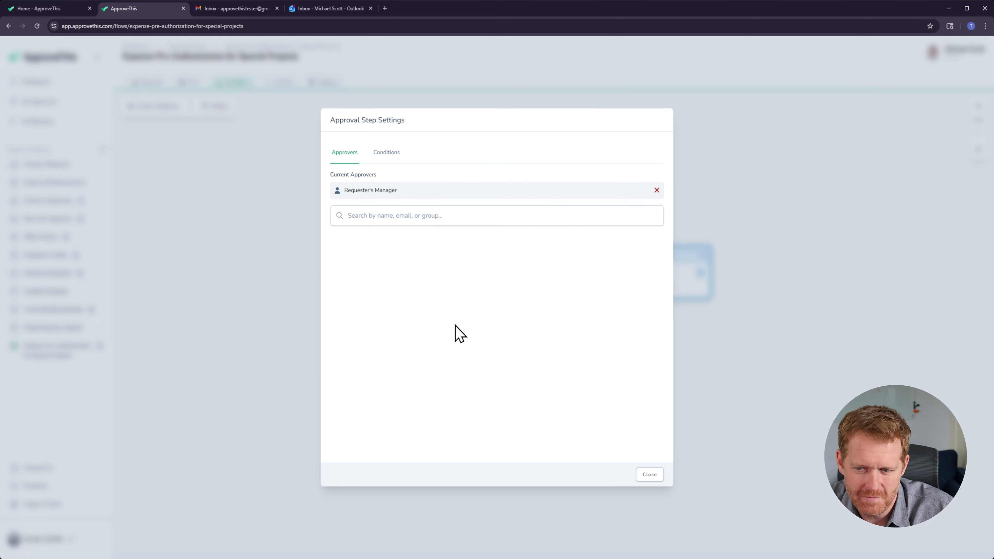
click(649, 475)
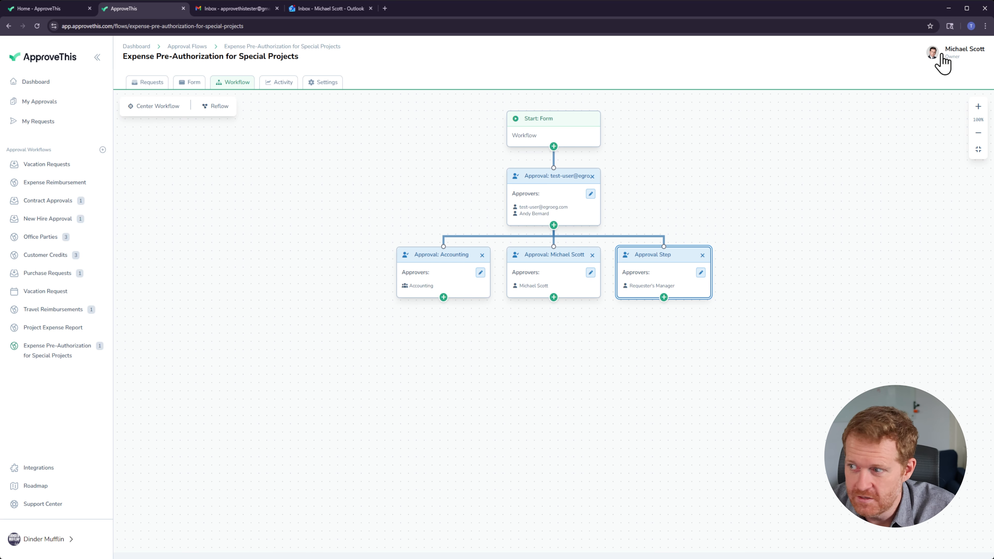
Step: Review the org chart's reporting hierarchy under the workspace owner
click(44, 542)
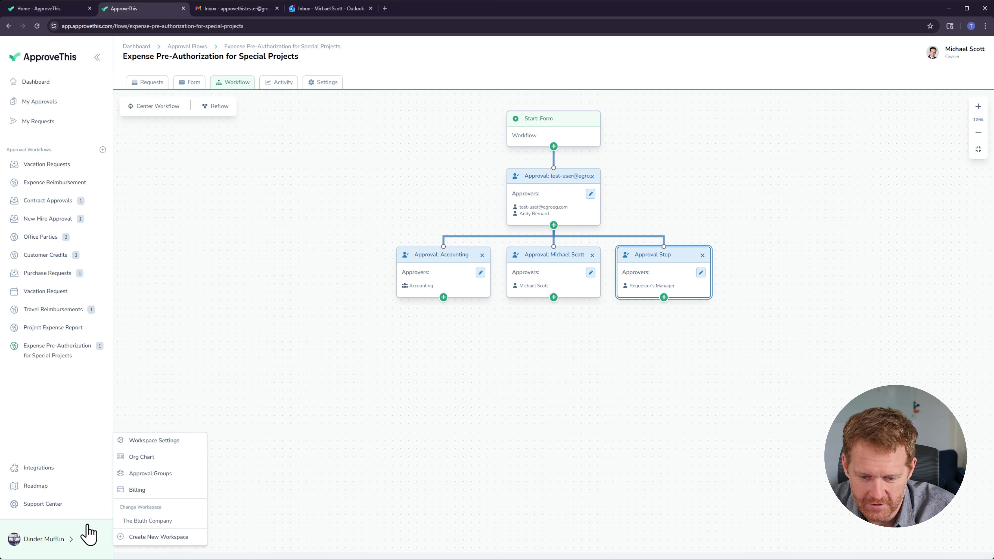
click(141, 458)
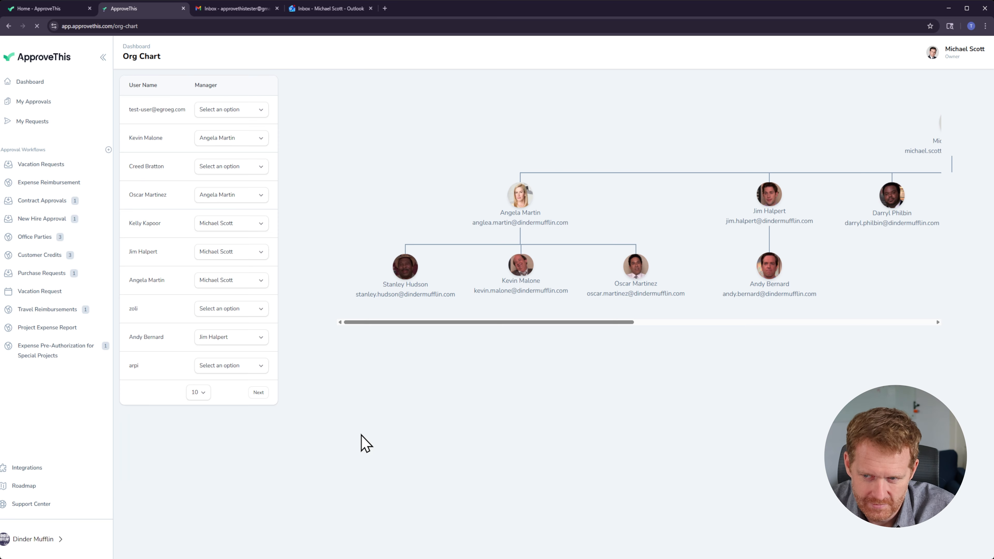
drag(497, 322, 620, 322)
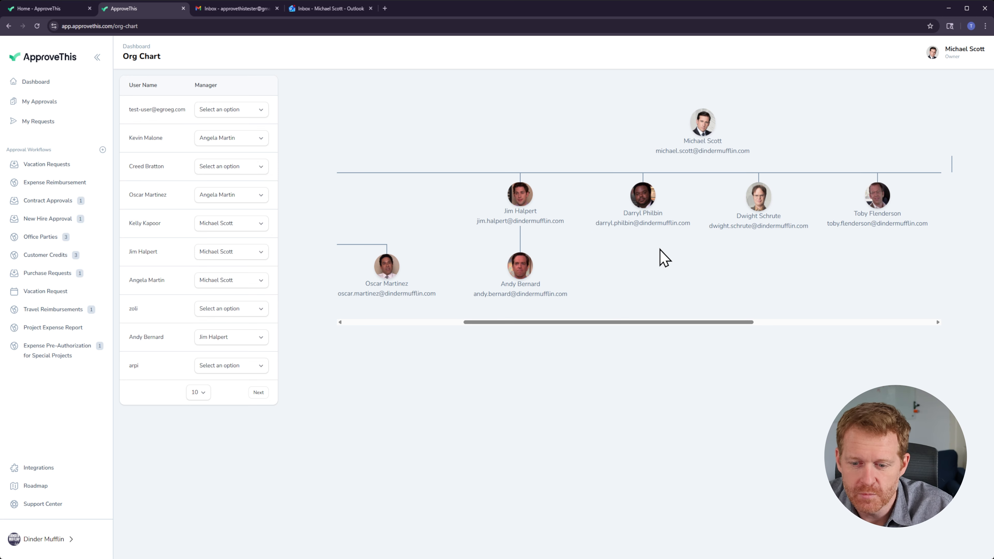
Step: Schedule a team vacation for Jim Halpert from 01/29/2026 to 02/02/2026, delegating his approvals to Toby Flenderson
click(45, 543)
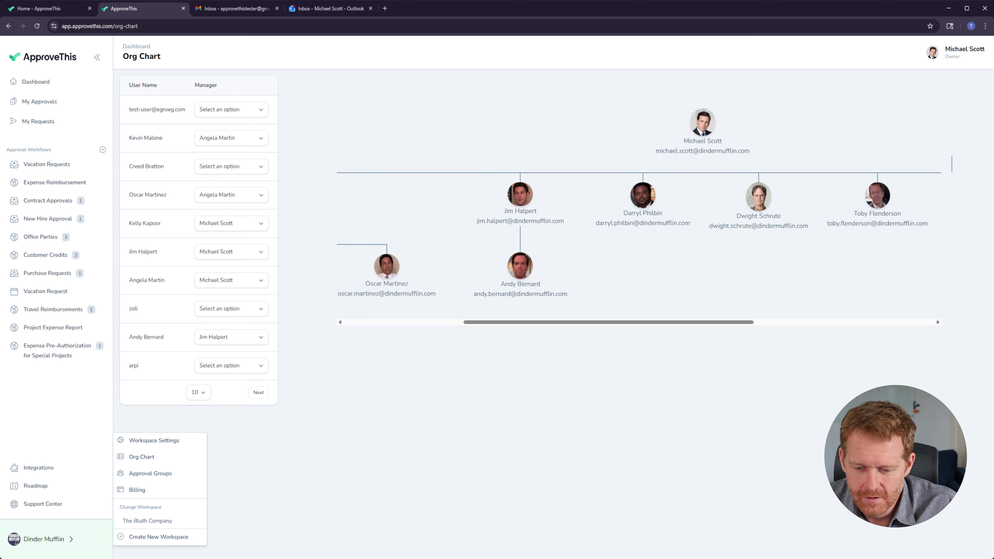
click(180, 443)
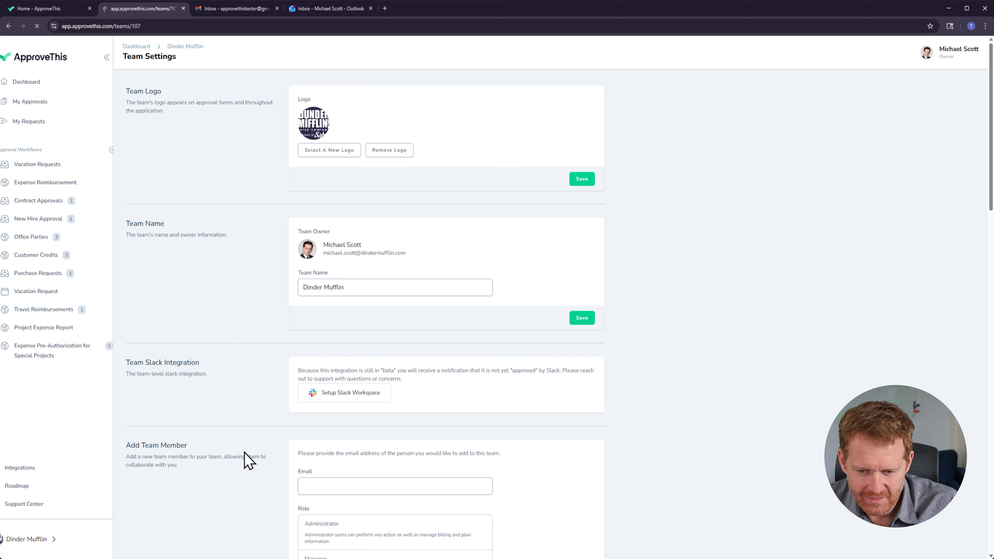
scroll(305, 352, down, 5)
scroll(302, 379, down, 15)
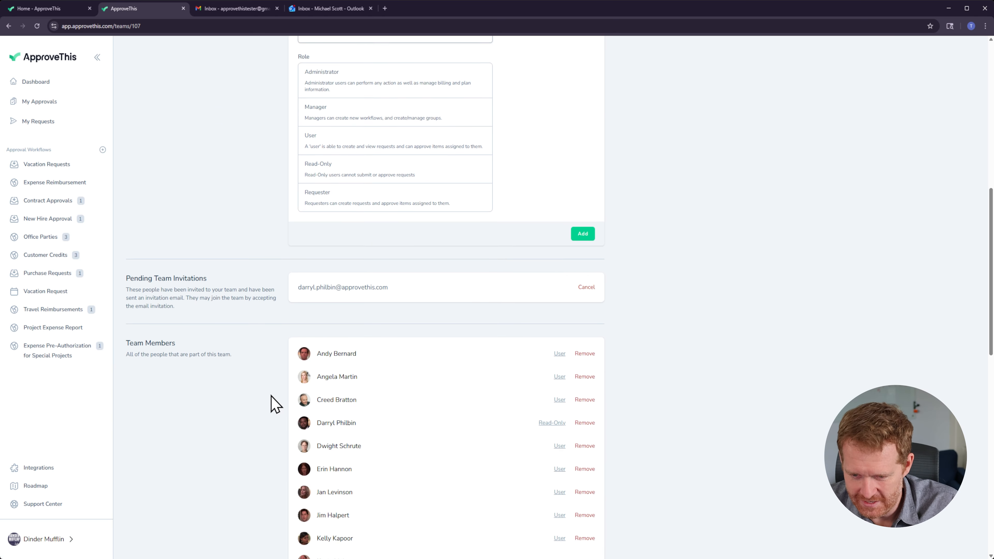
scroll(210, 441, down, 4)
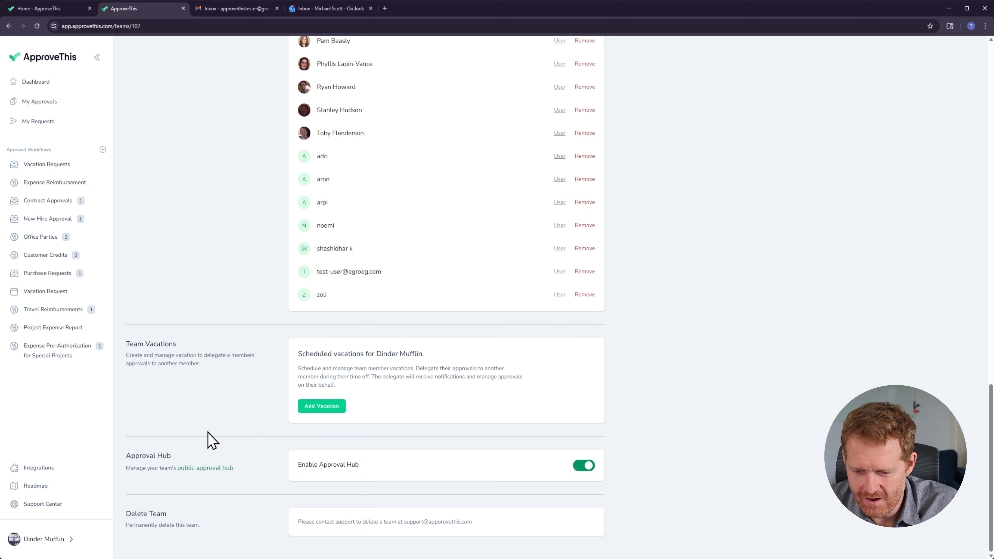
click(329, 406)
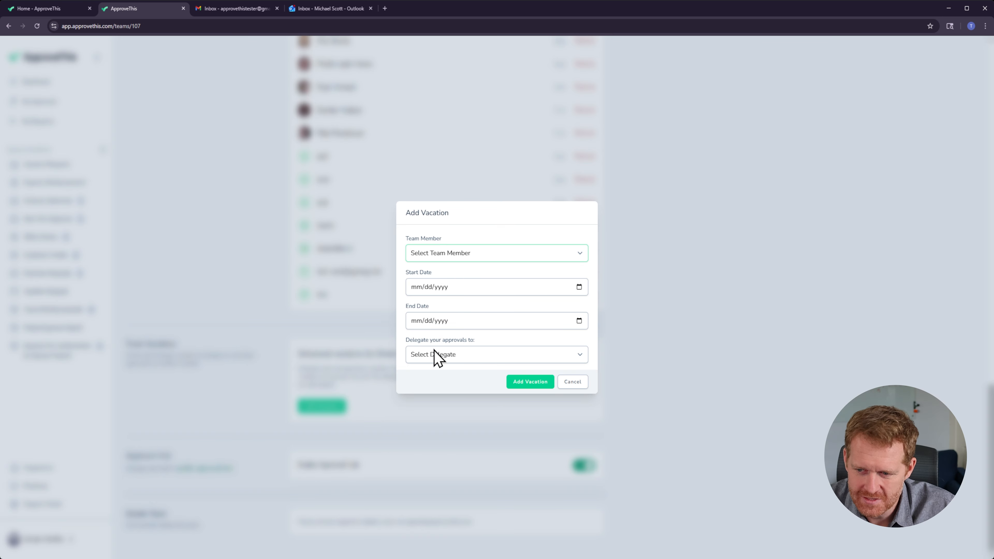
click(419, 356)
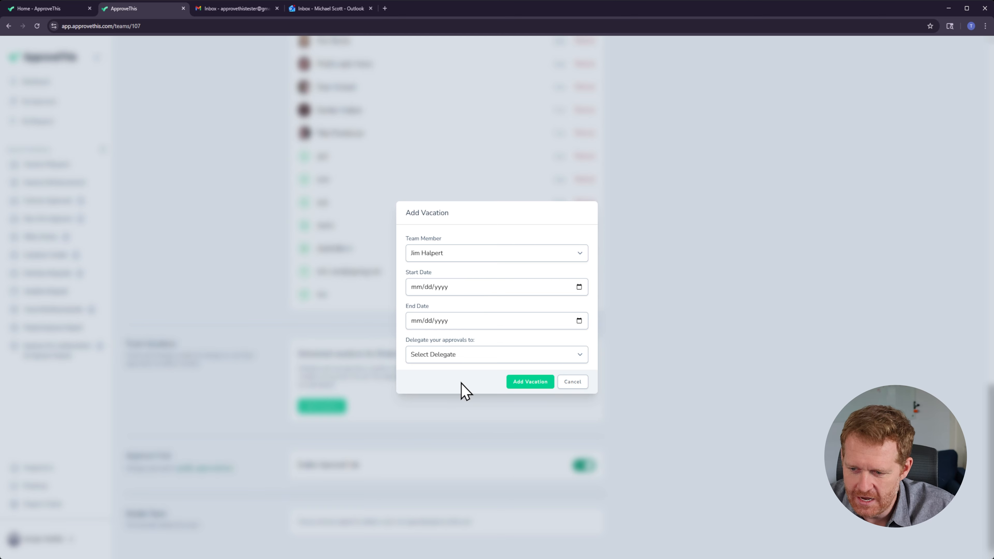
text(01292026)
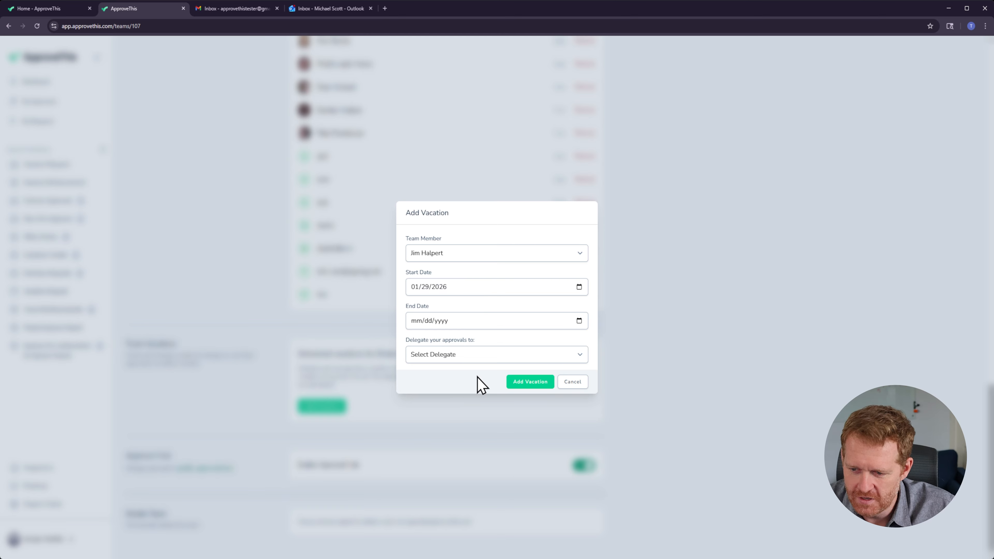
click(482, 328)
text(02212026)
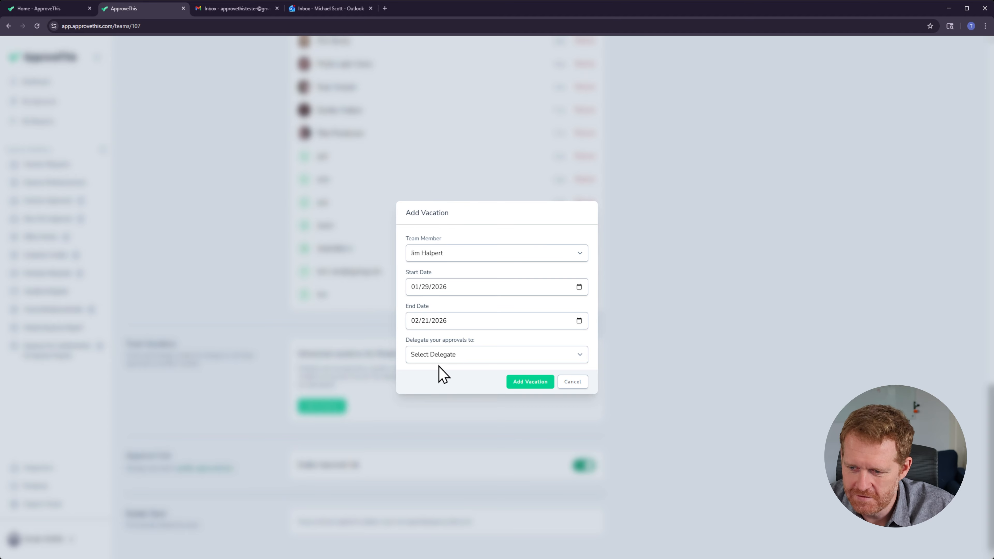
click(440, 356)
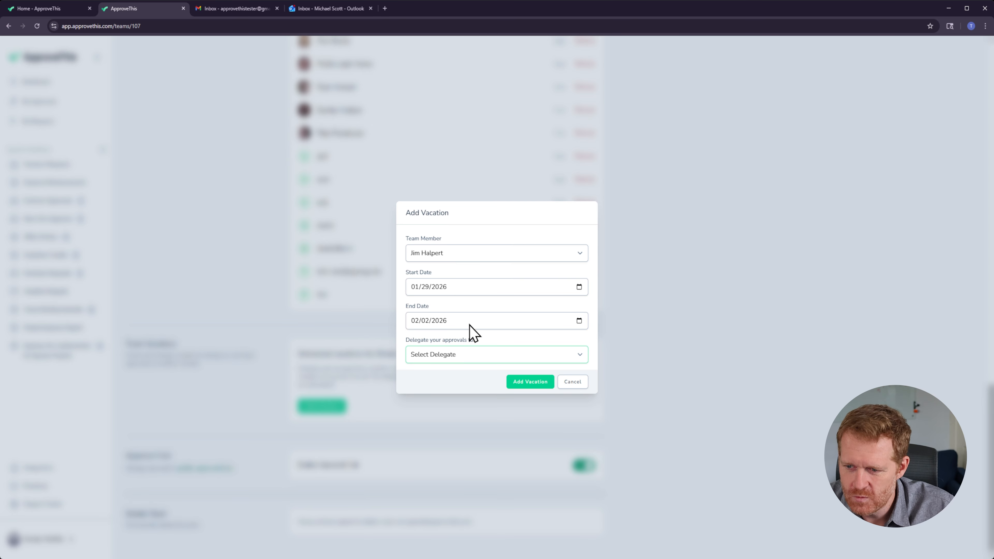
key(t)
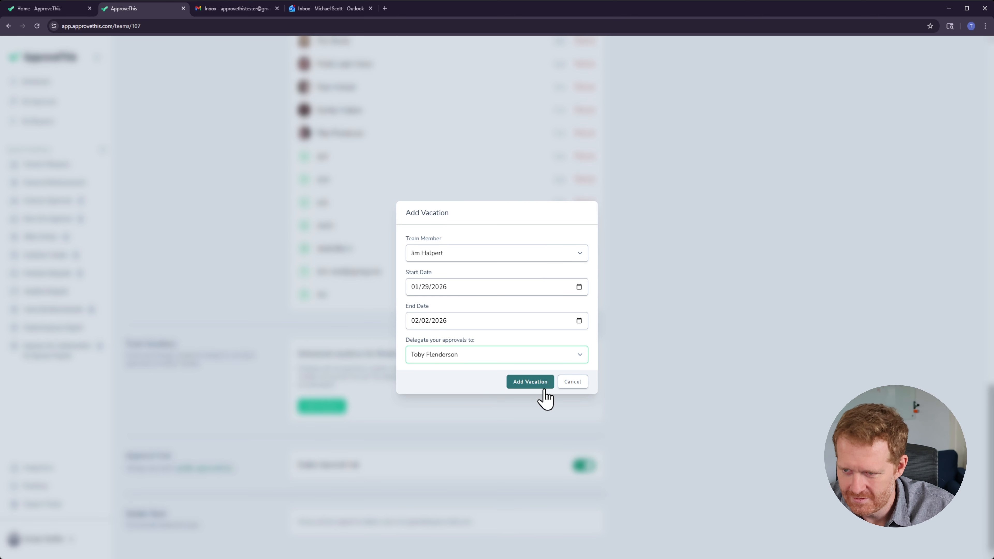
click(524, 382)
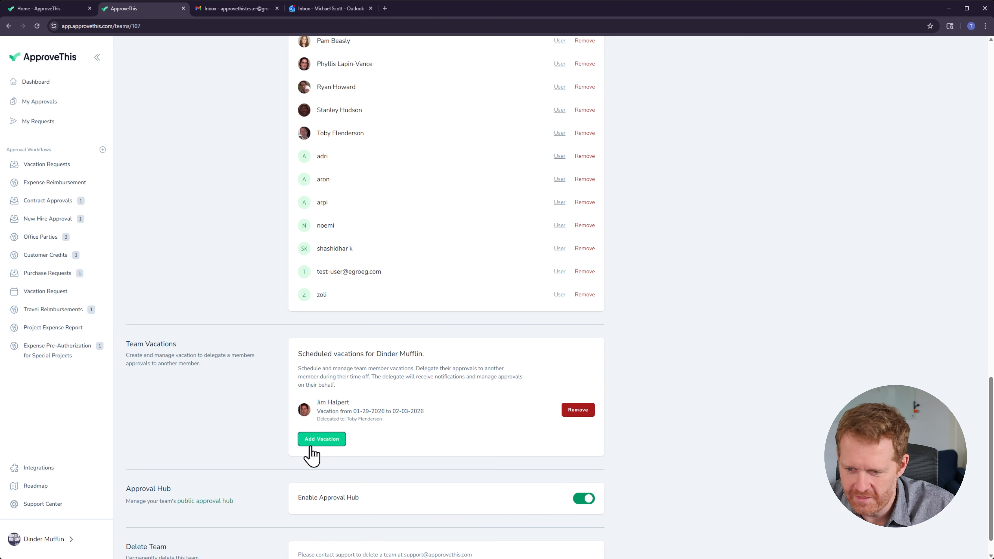
drag(323, 412, 434, 423)
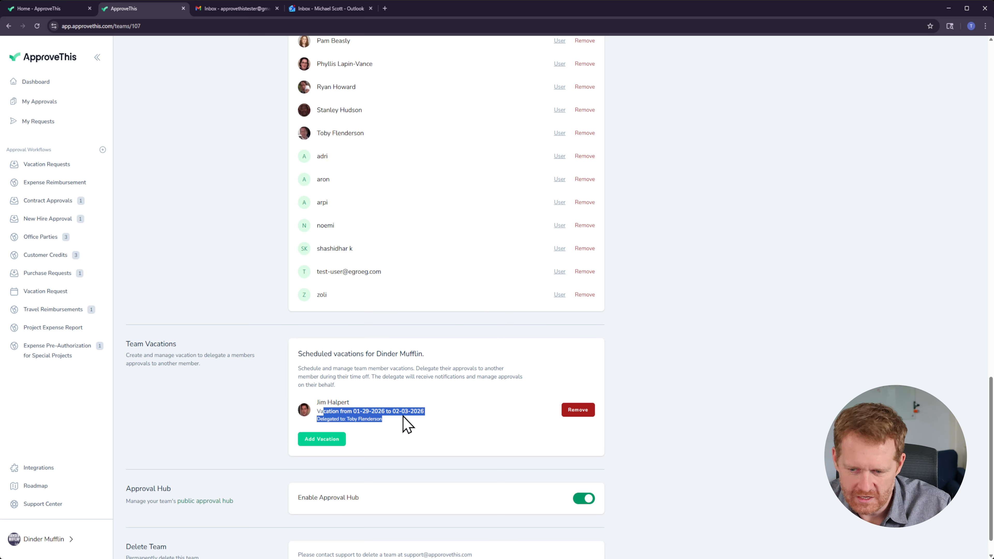
click(392, 427)
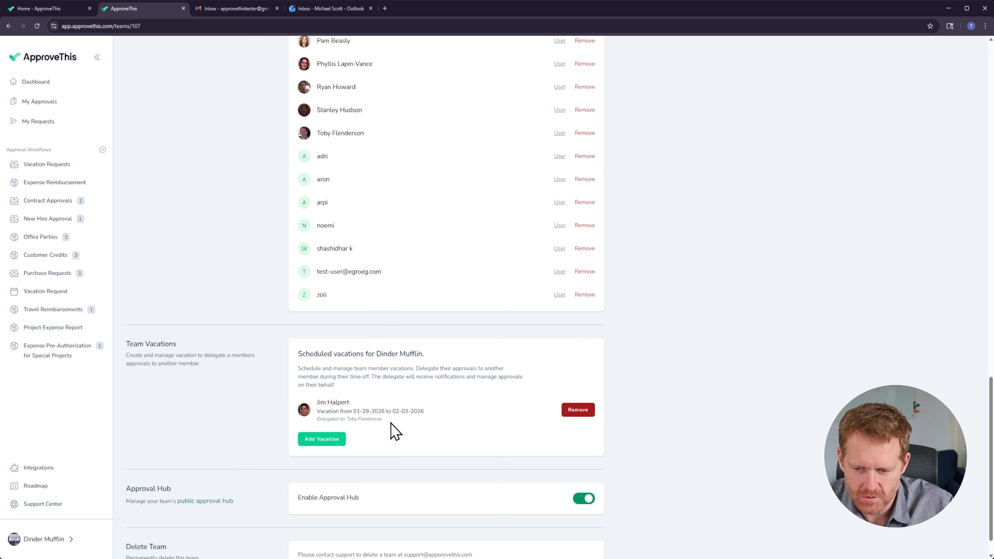
drag(391, 429, 341, 408)
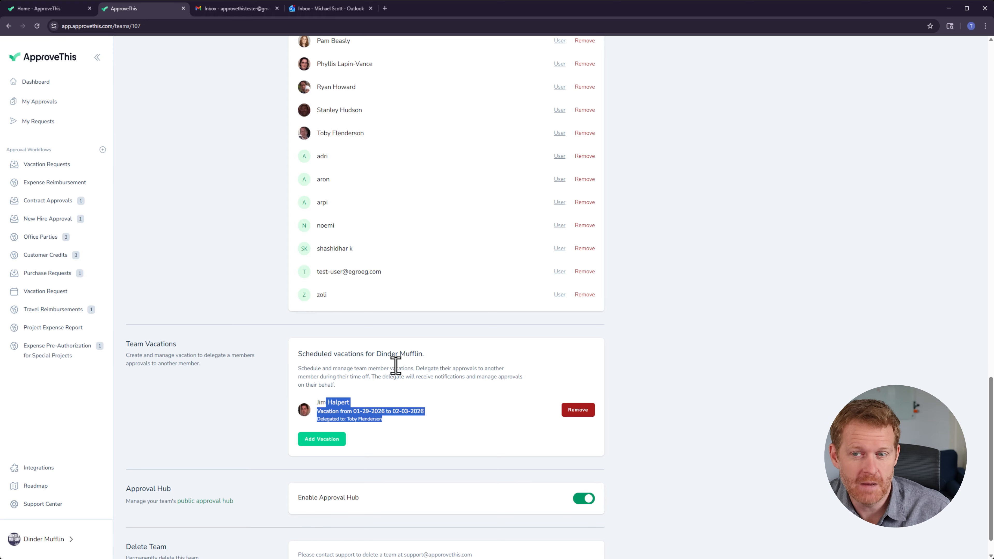
click(689, 388)
Step: Schedule your own vacation from the profile, 01/30/2026 to 02/05/2026, delegating approvals to Darryl Philbin
scroll(688, 387, up, 15)
scroll(689, 387, up, 5)
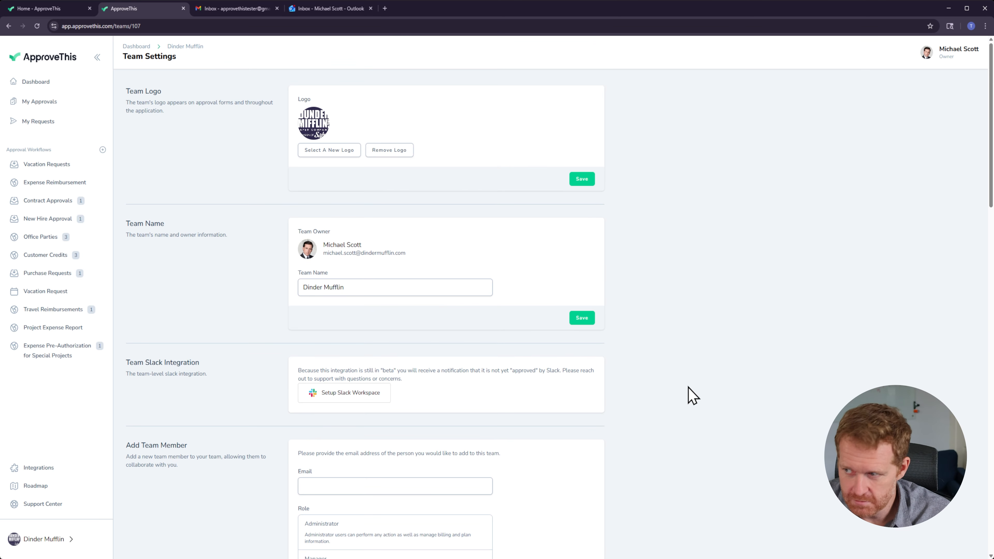
click(928, 53)
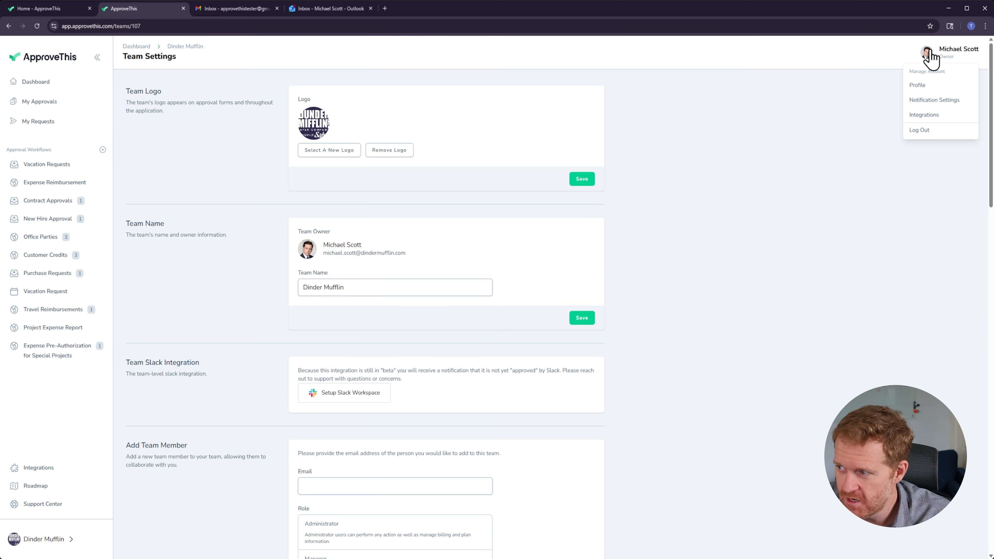
click(938, 90)
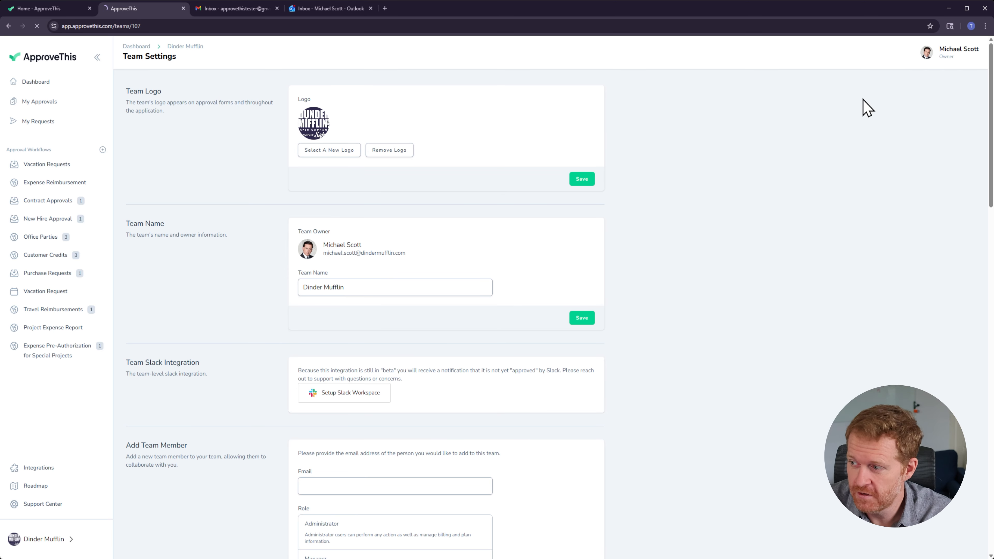
scroll(260, 284, down, 8)
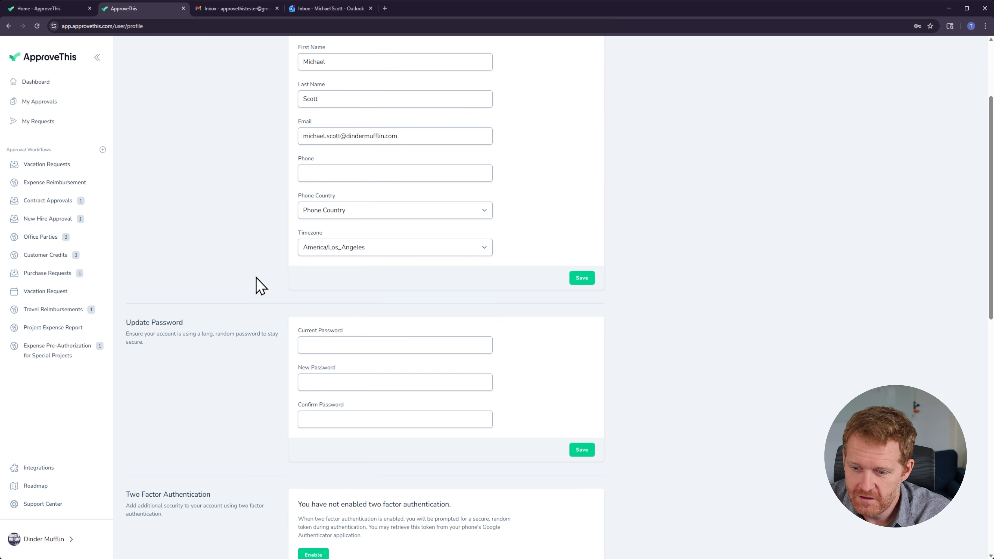
scroll(223, 381, down, 7)
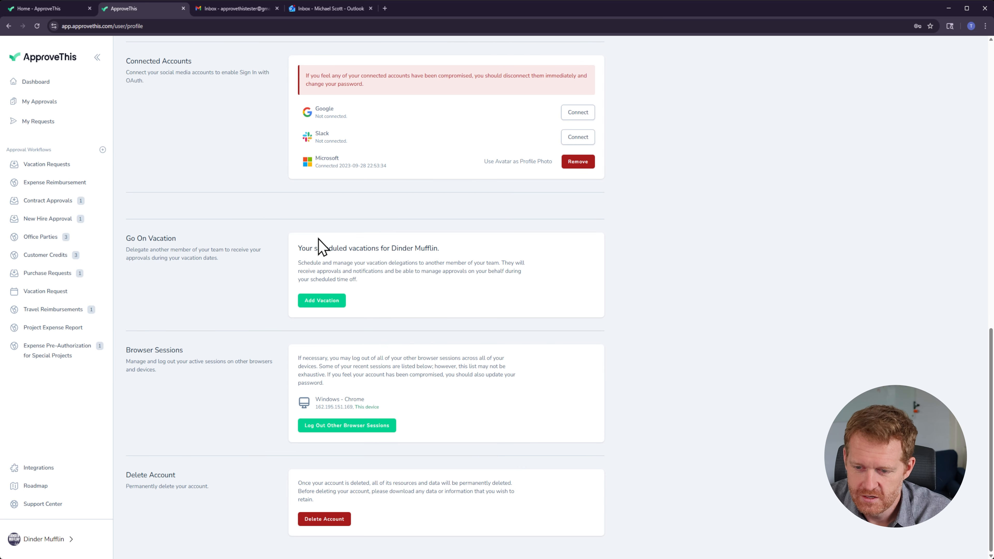
click(329, 301)
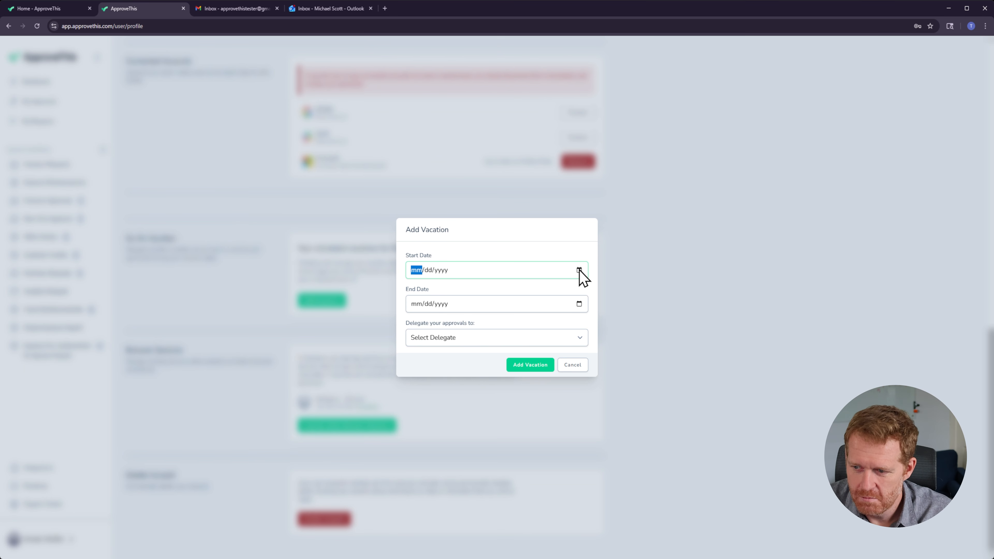
click(461, 372)
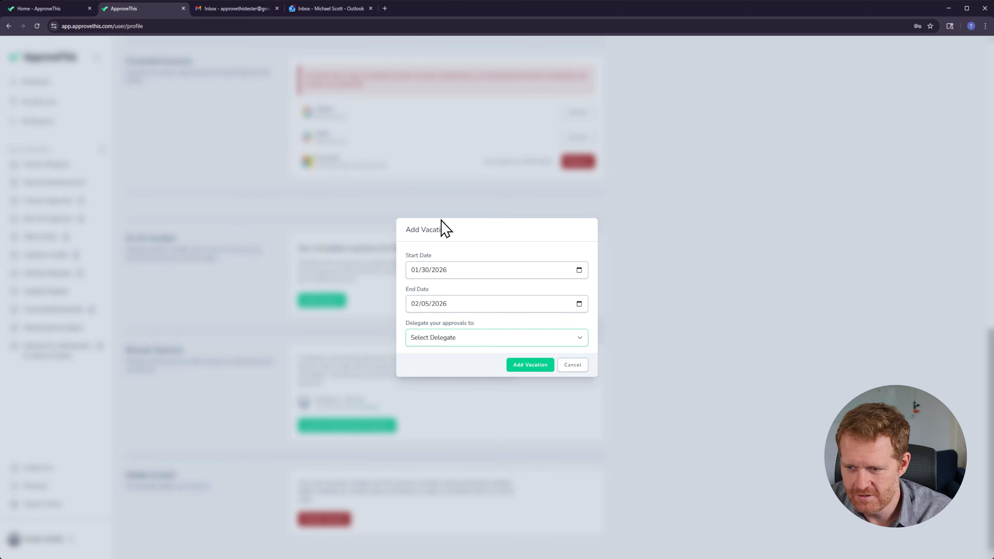
key(Down)
click(530, 365)
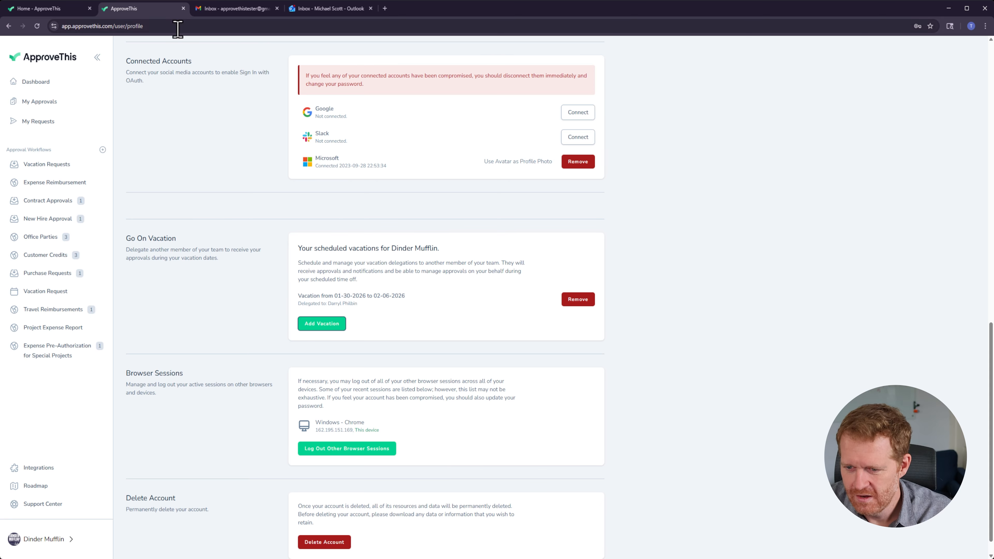
Step: Review the scheduled vacations listed in the workspace's team settings
click(71, 11)
key(ctrl+Tab)
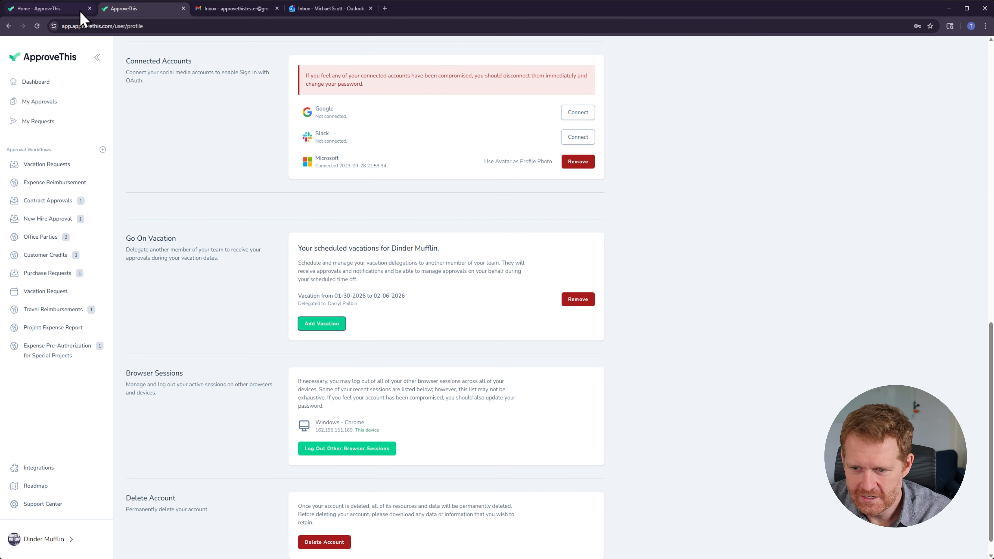
click(64, 540)
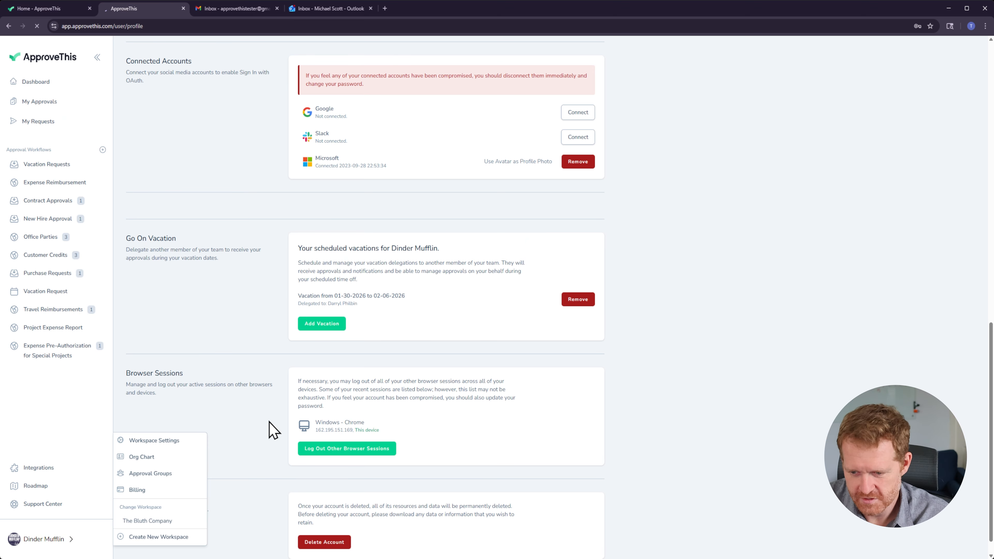
scroll(285, 438, down, 15)
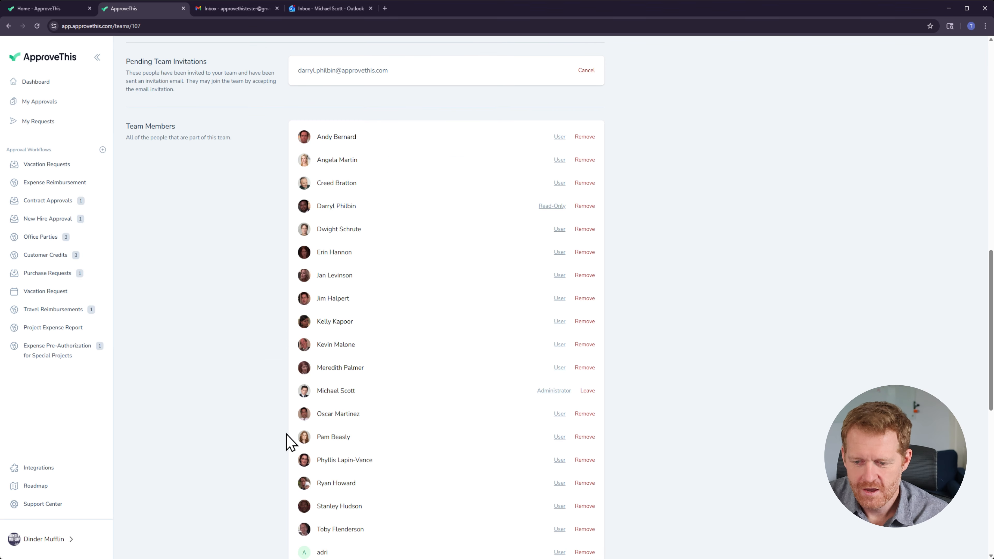
scroll(286, 434, down, 10)
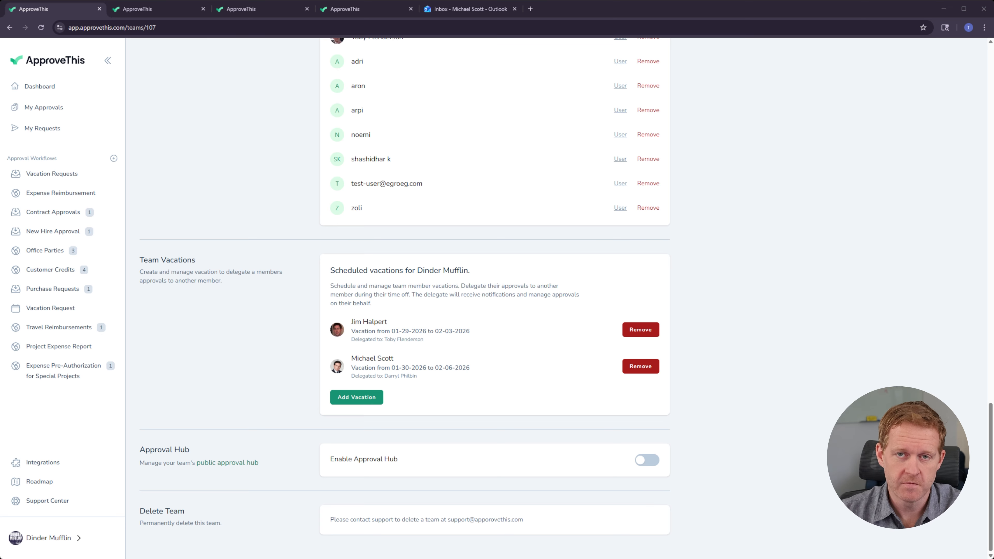
click(140, 11)
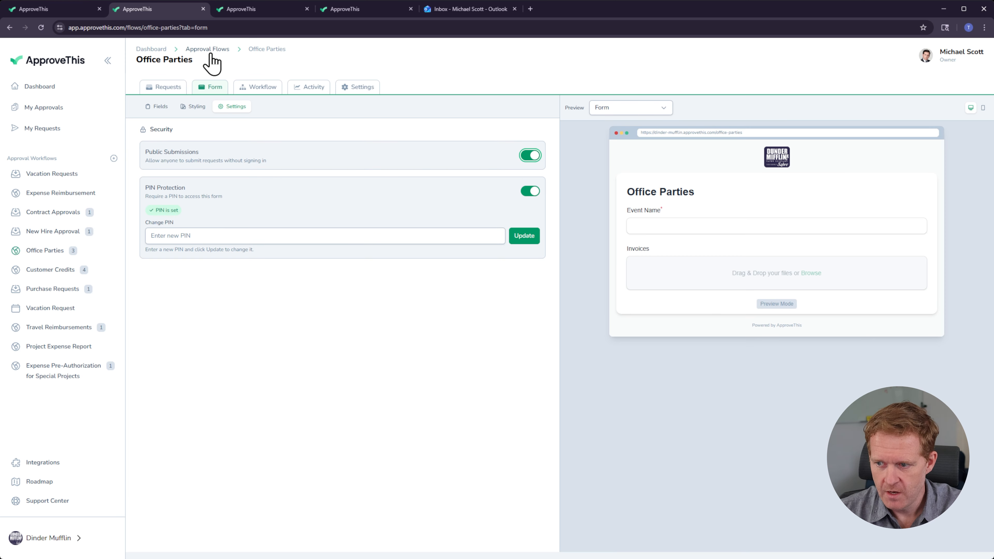
click(56, 14)
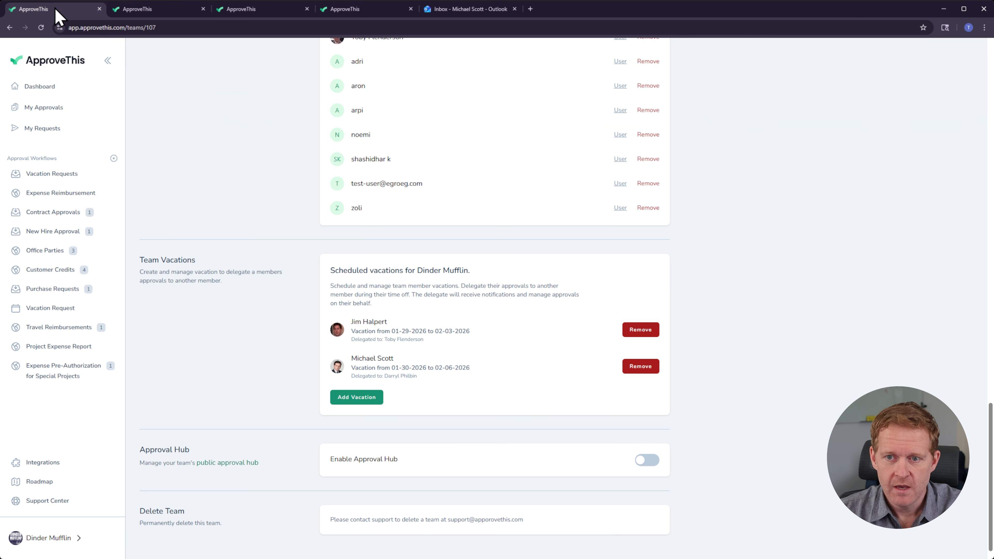
Step: Enable the team's Approval Hub and unlock the public Office Parties form by entering its PIN
click(647, 462)
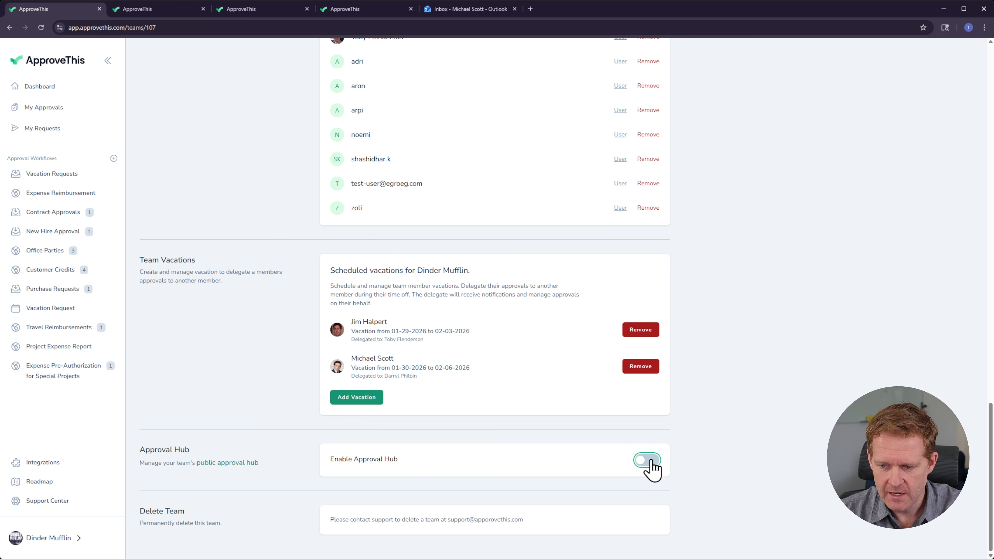
click(218, 464)
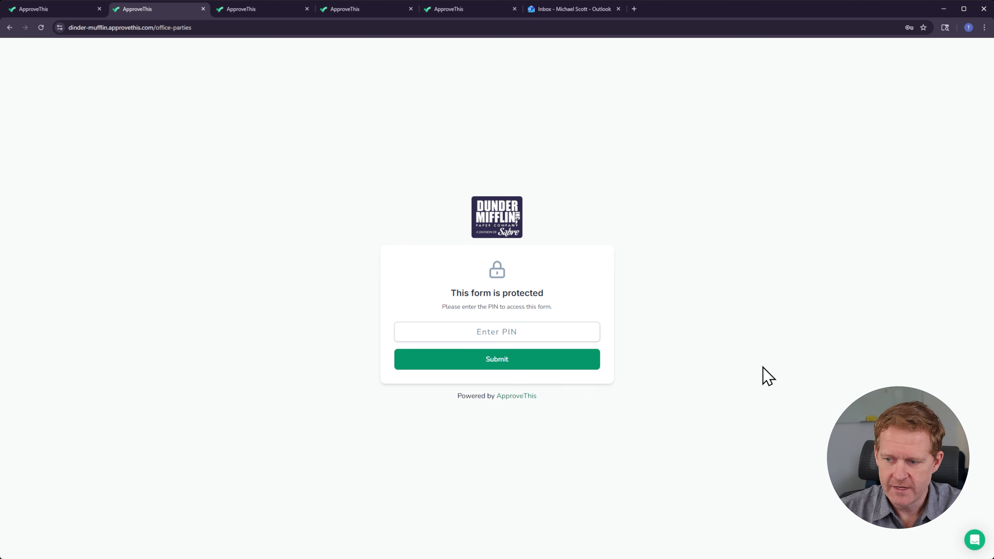
click(483, 329)
text(1234)
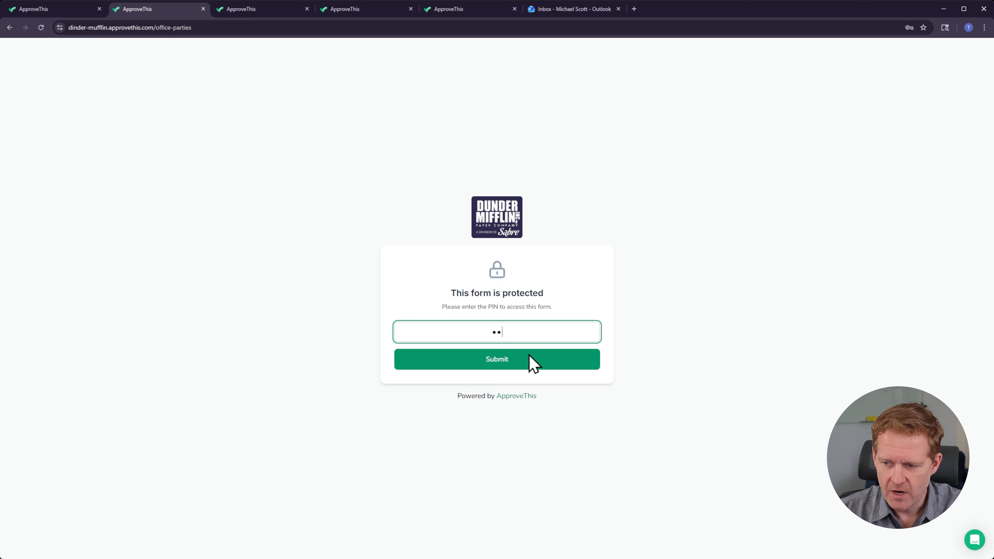
click(532, 361)
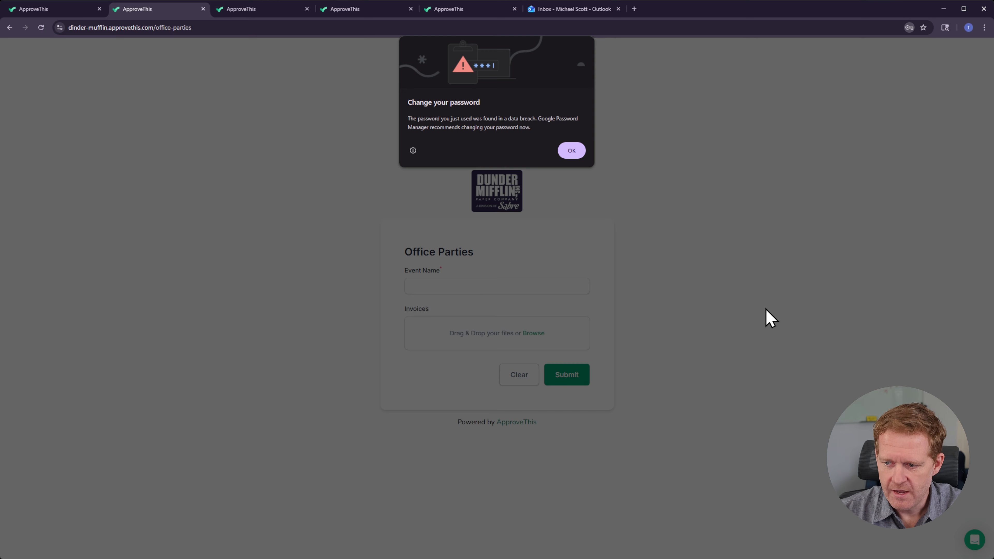
click(571, 151)
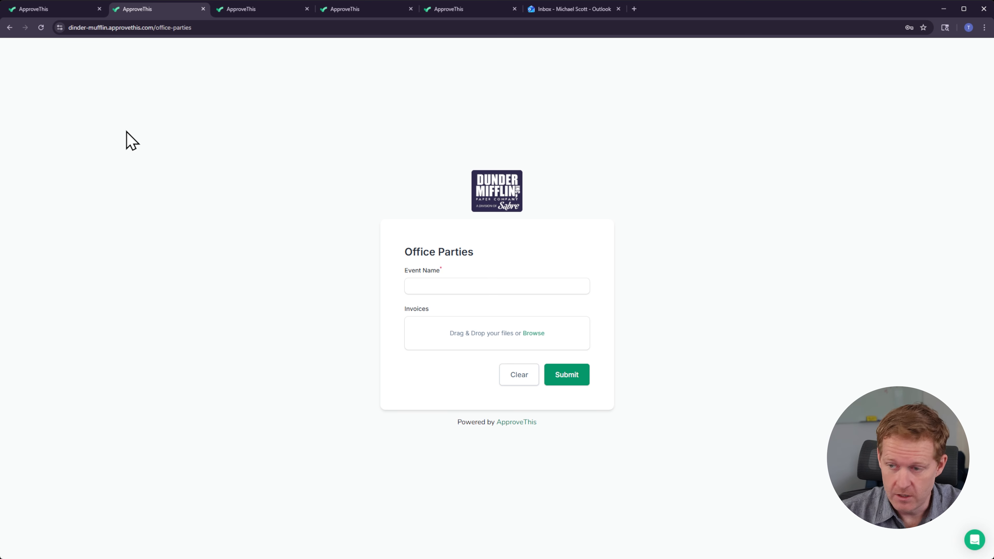
Step: Browse the public approval hub's form list and open the Customer Credit Request form
click(75, 10)
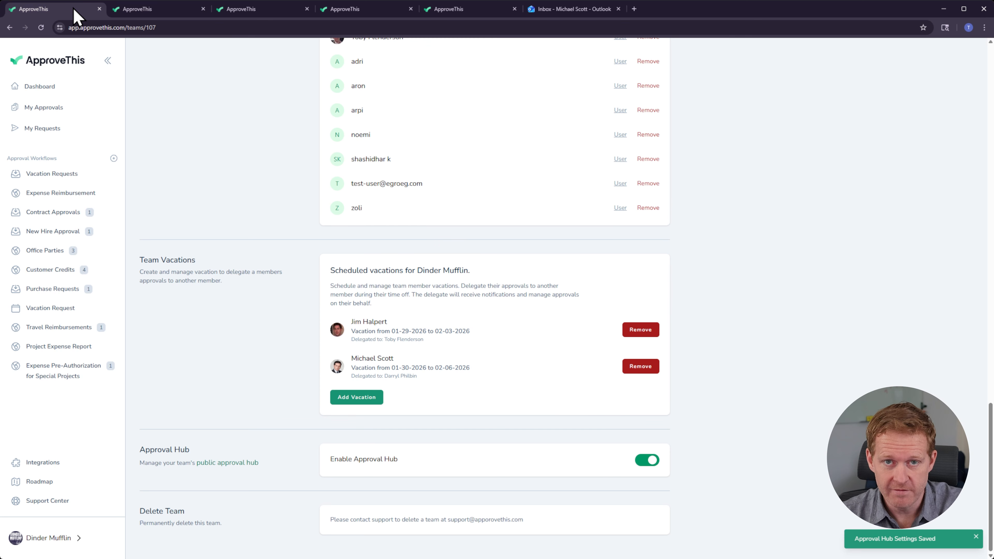
click(137, 8)
click(10, 27)
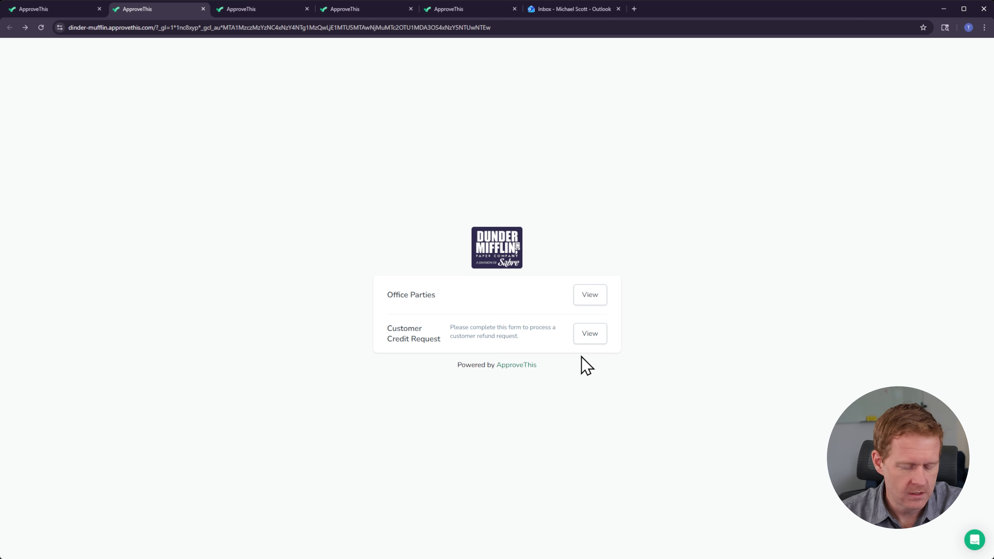
click(579, 338)
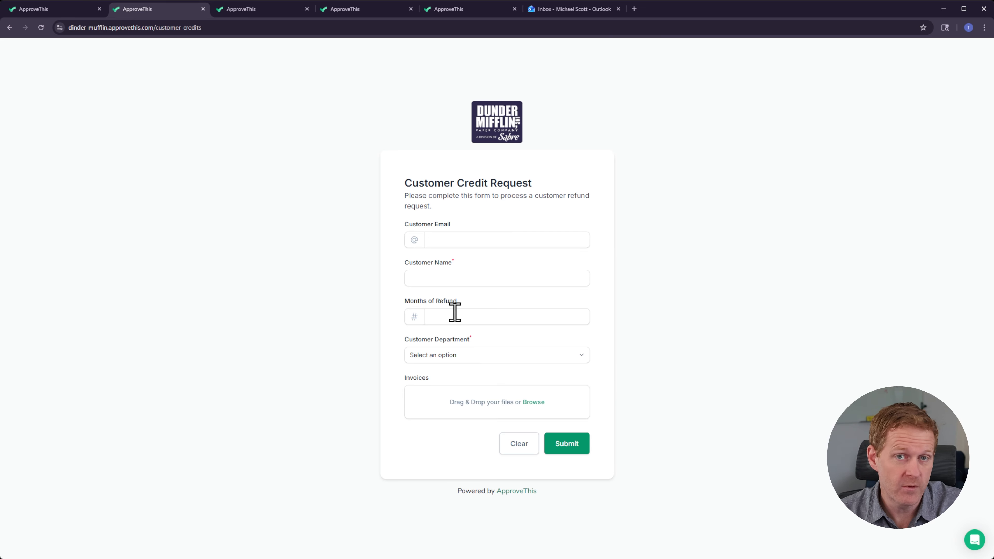
click(52, 14)
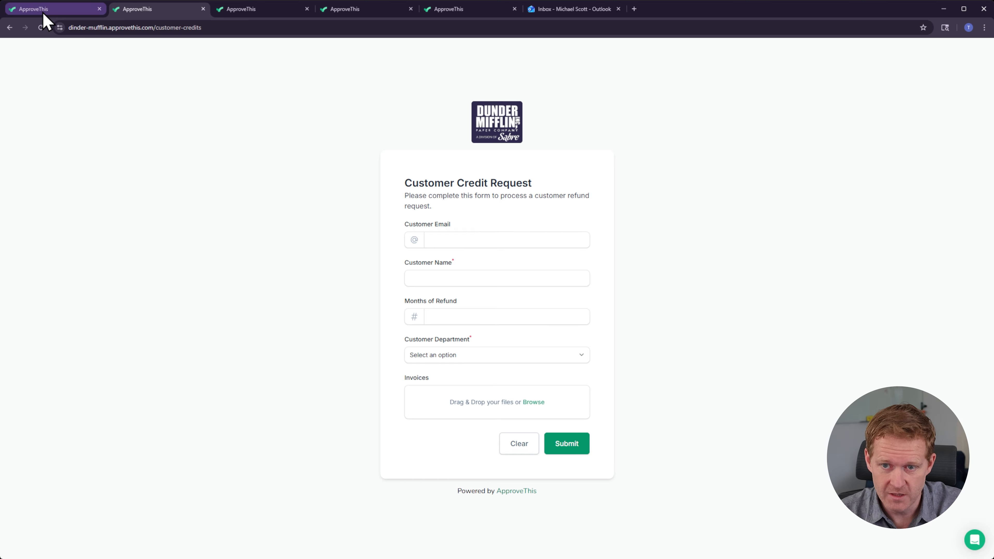